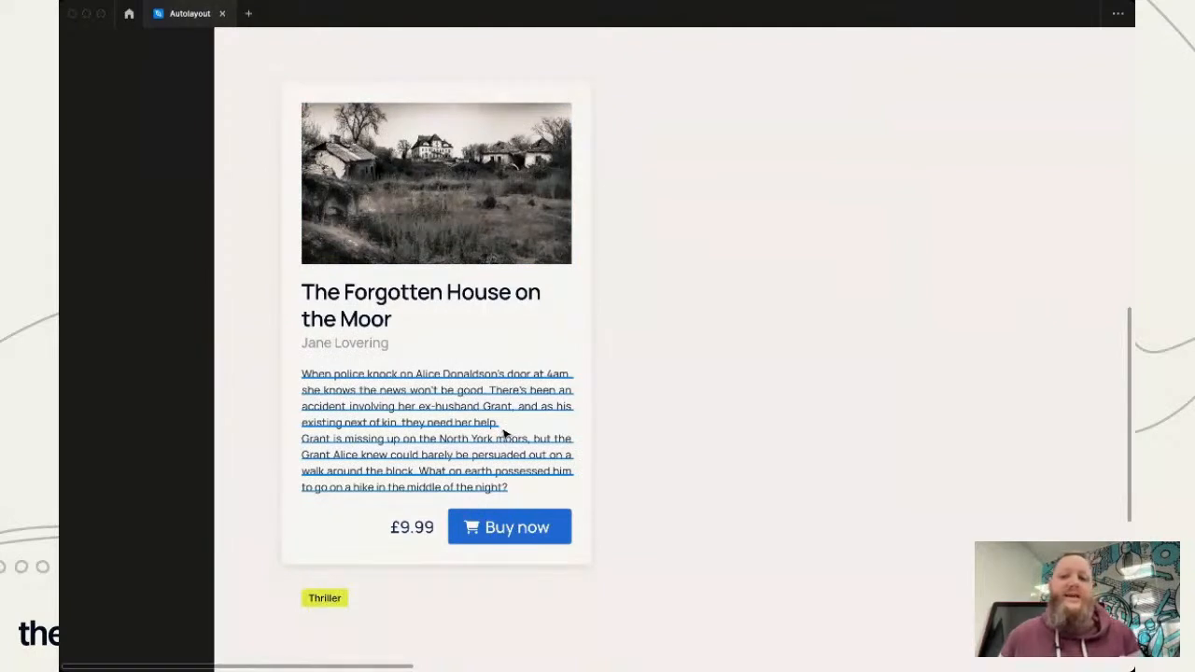
- Delete the second paragraph of the description in the book card without auto layout
double_click(487, 463)
key(Escape)
double_click(449, 485)
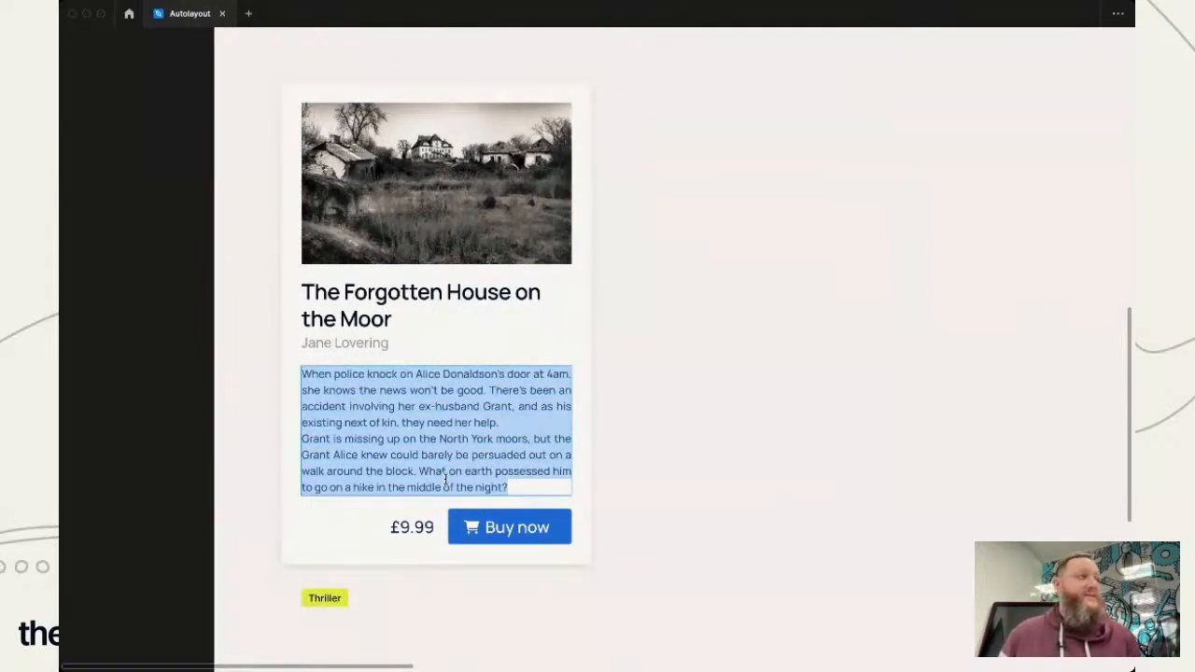
click(445, 479)
drag(510, 487, 302, 442)
key(BackSpace)
key(BackSpace)
key(Escape)
click(913, 448)
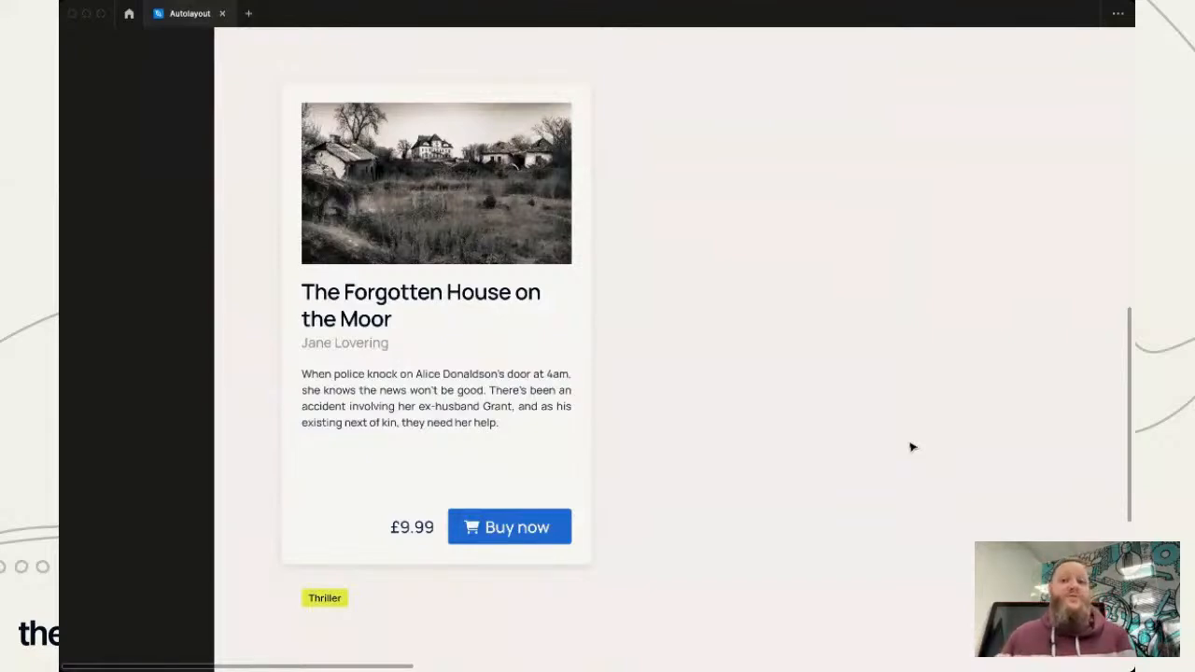
click(435, 502)
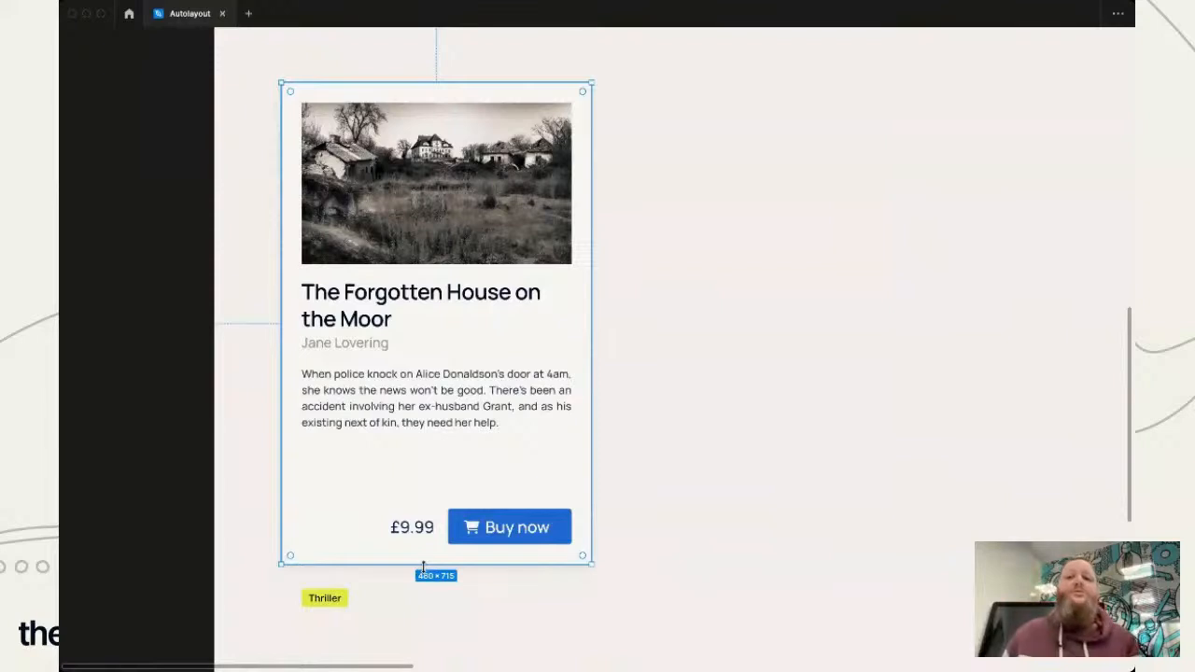
mouse_move(423, 567)
mouse_down()
mouse_move(421, 516)
mouse_move(416, 570)
mouse_up()
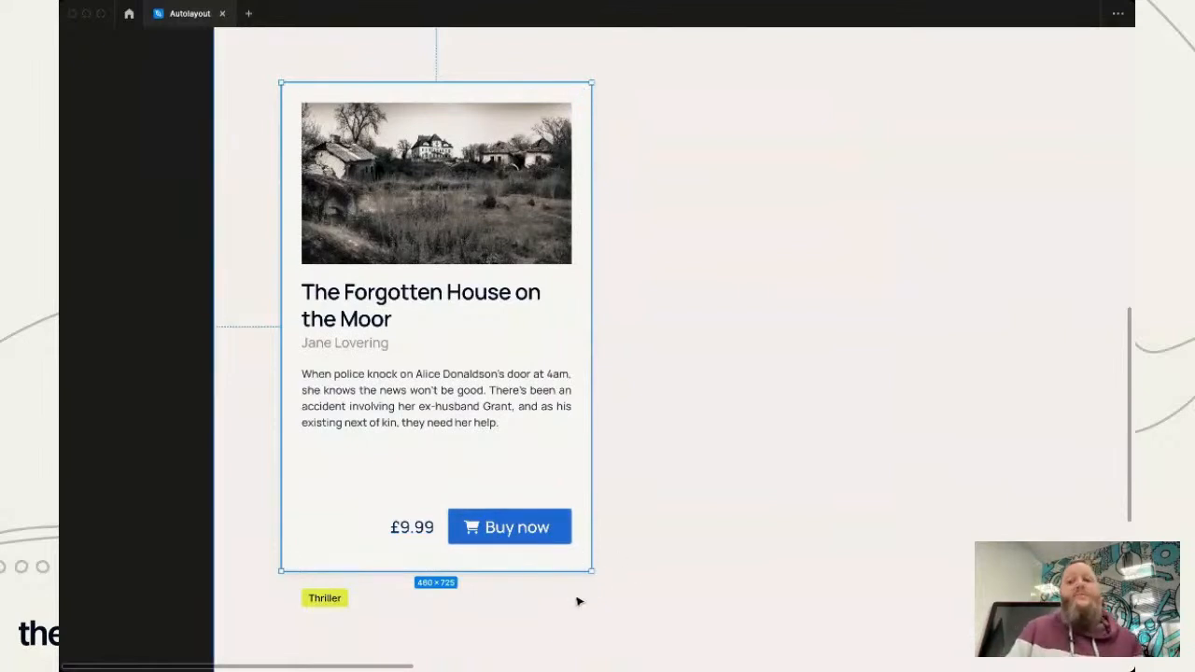
key(super+z)
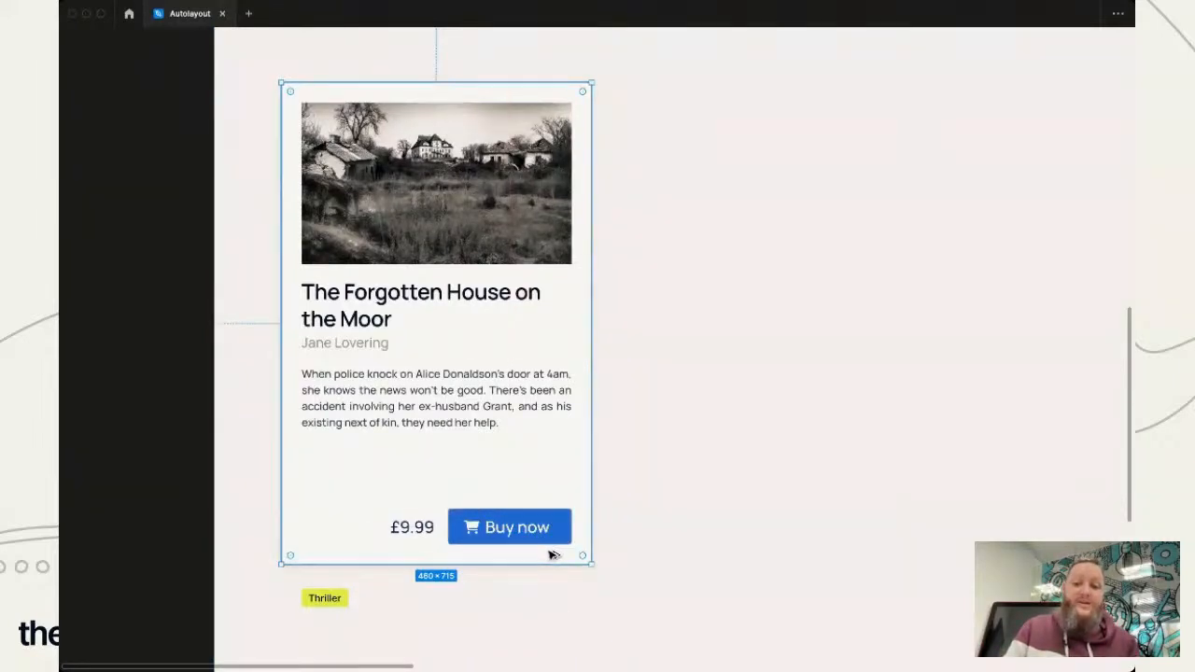
- Measure the spacing between the Buy now button and the edges of the card
mouse_move(559, 543)
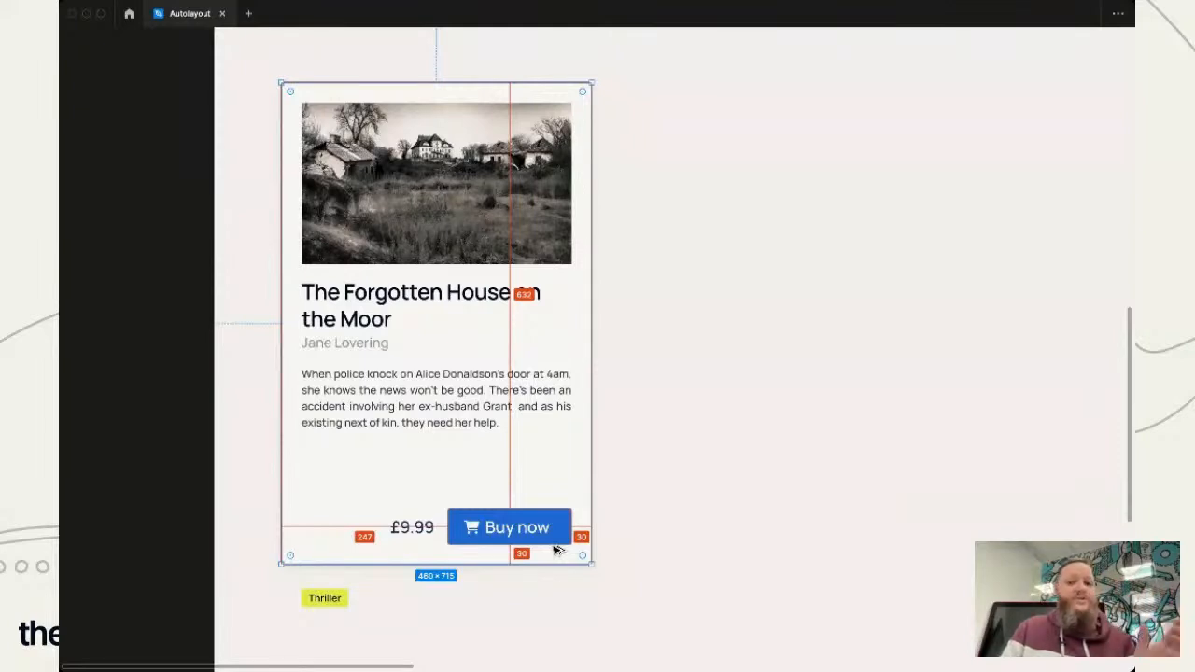
key(alt)
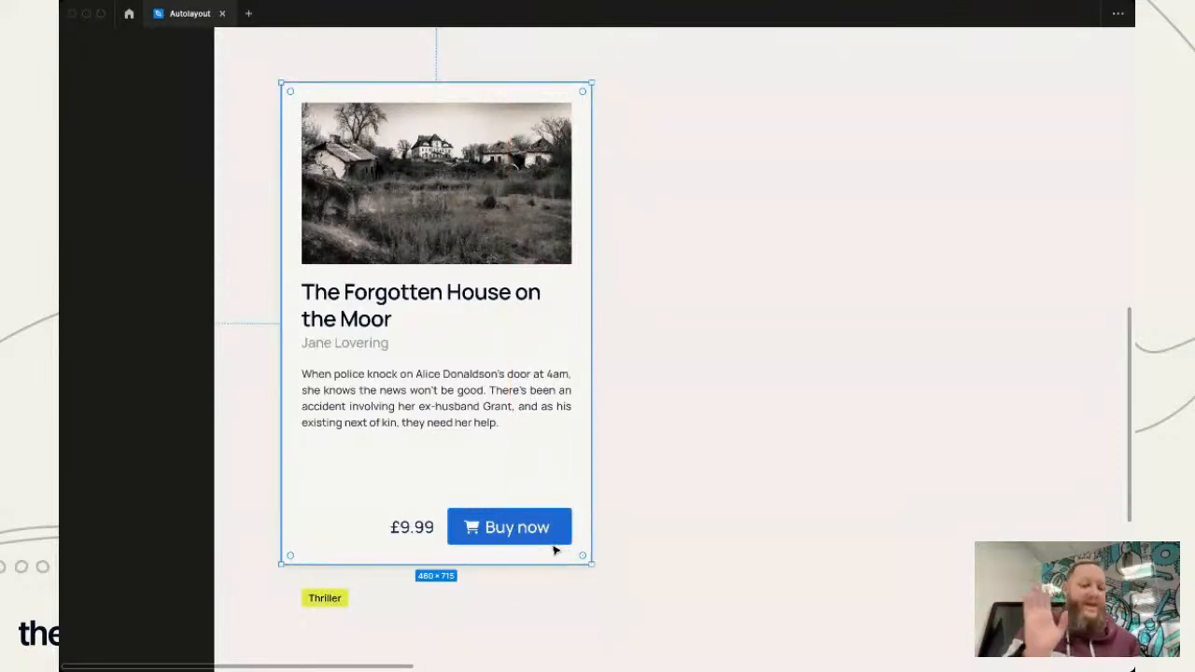
click(514, 608)
- Move the £9.99 price and the Buy now button together up to just below the shortened description
click(411, 528)
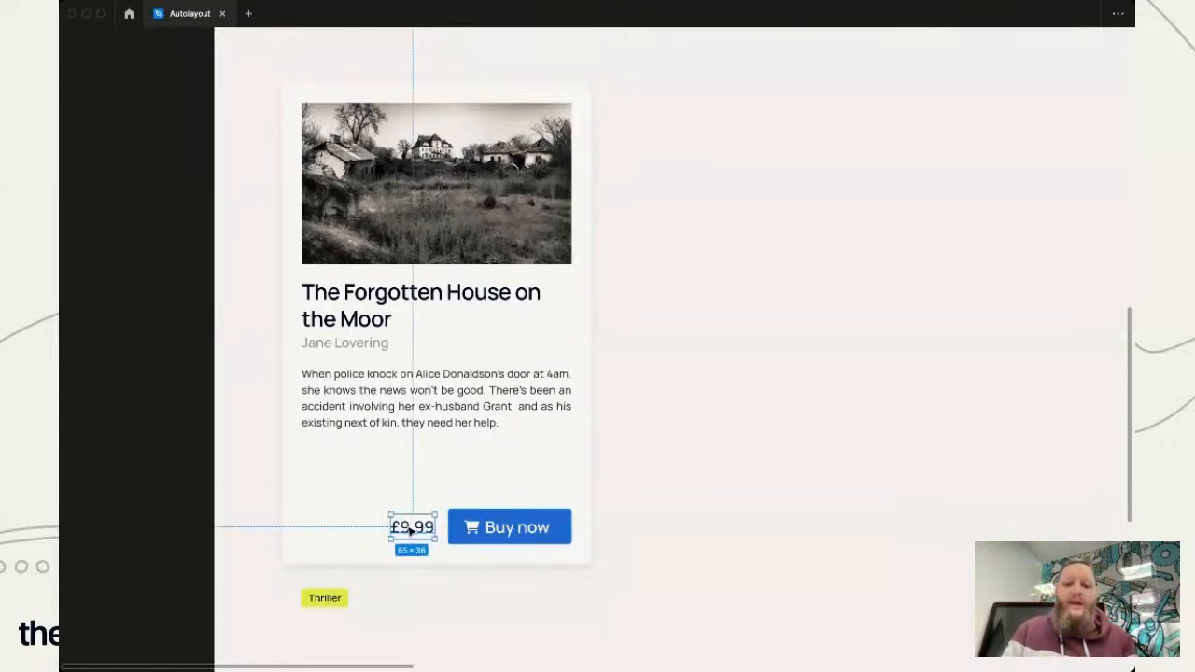
shift+click(567, 529)
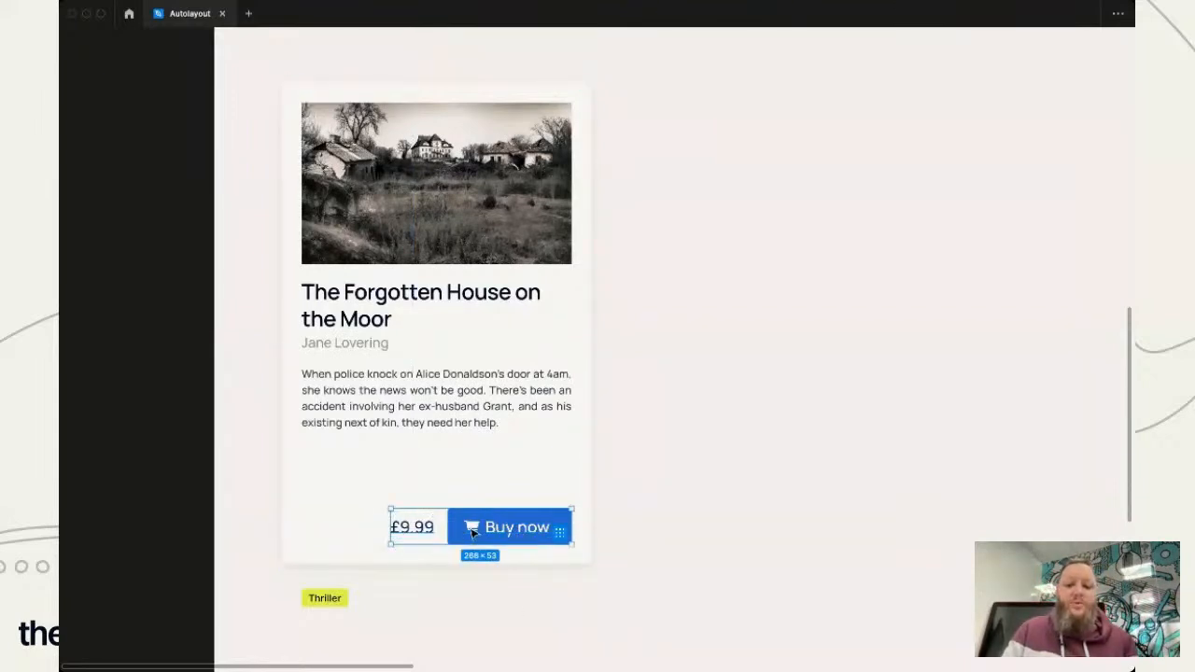
drag(526, 535, 523, 476)
click(793, 590)
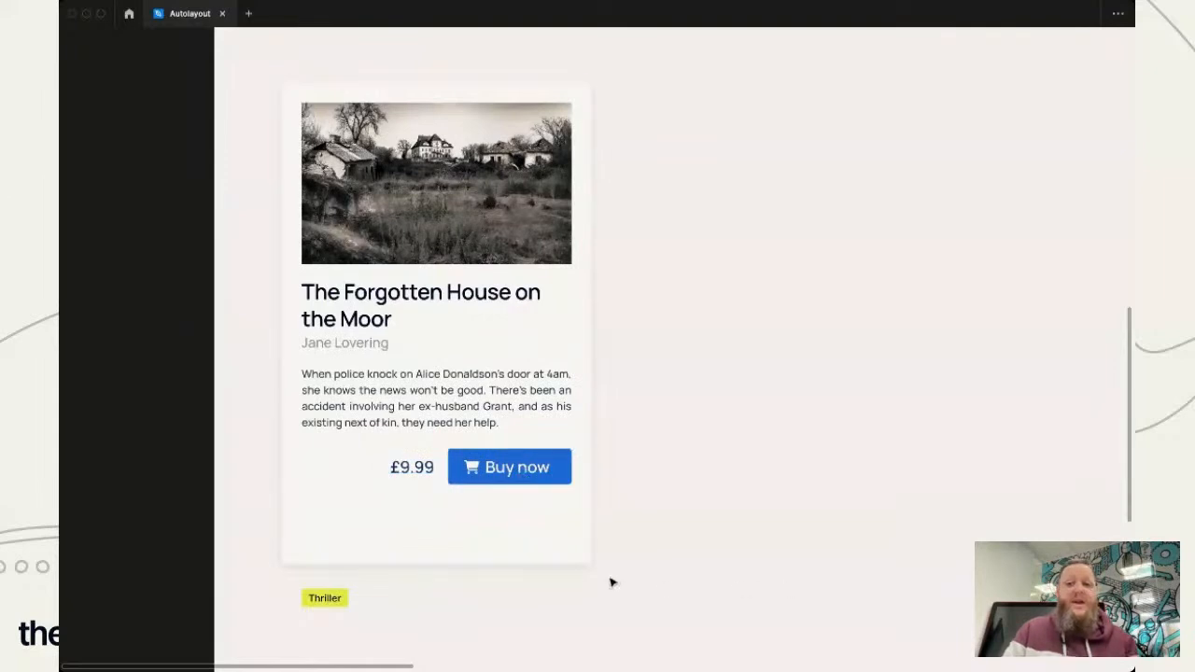
- Shorten the card background from its lower edge to a height of about 624
click(560, 539)
drag(493, 564, 494, 503)
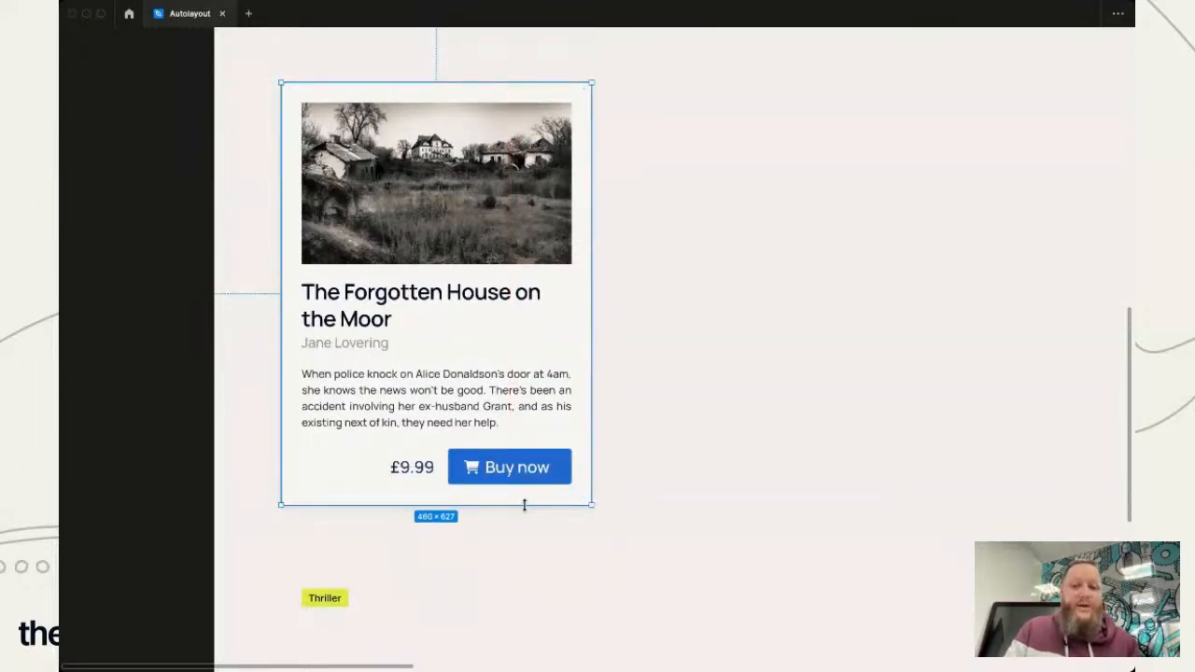
drag(523, 504, 523, 502)
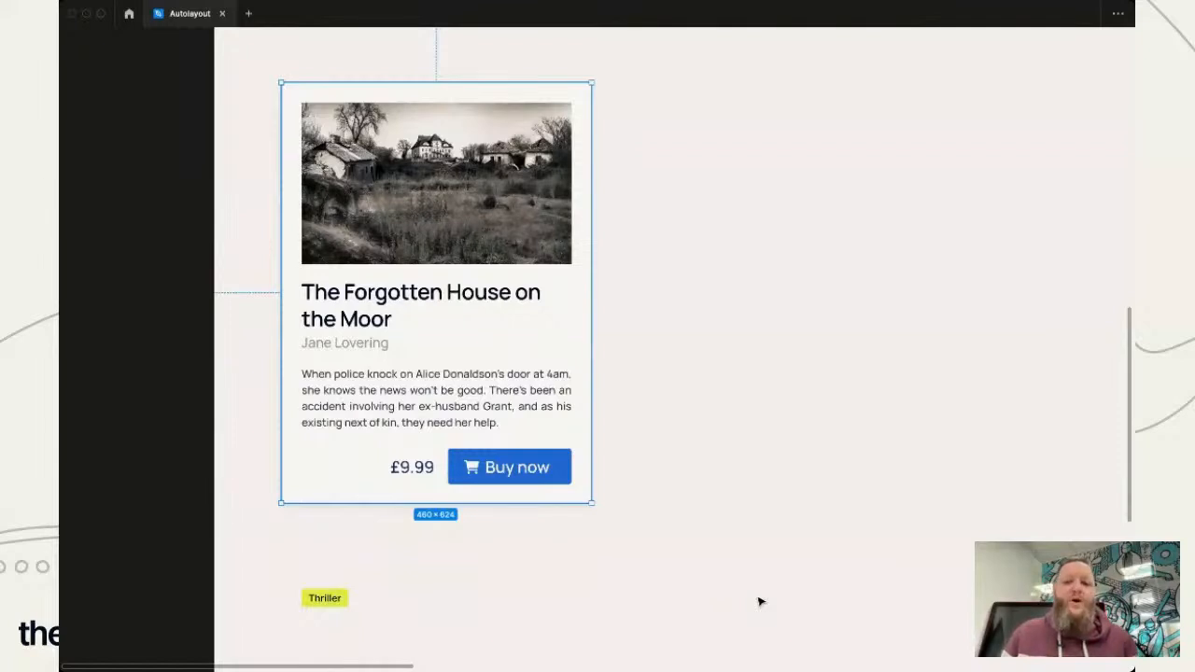
click(487, 637)
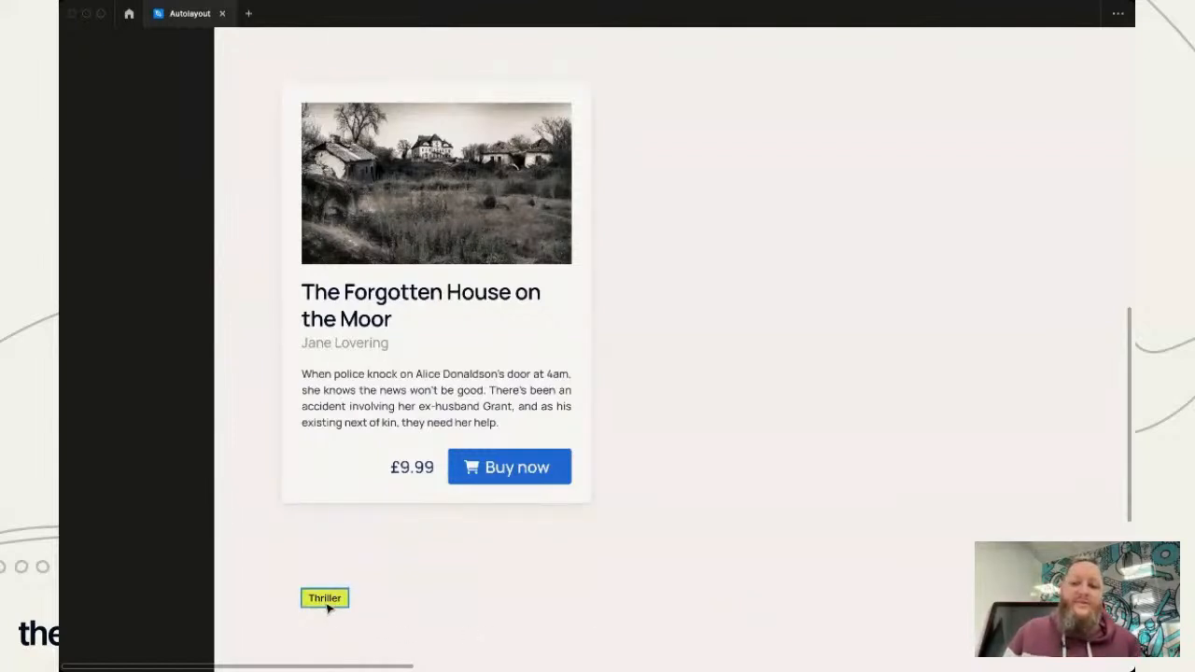
- Place the Thriller tag inside the card directly beneath the author name, aligned with the text's left edge
click(327, 608)
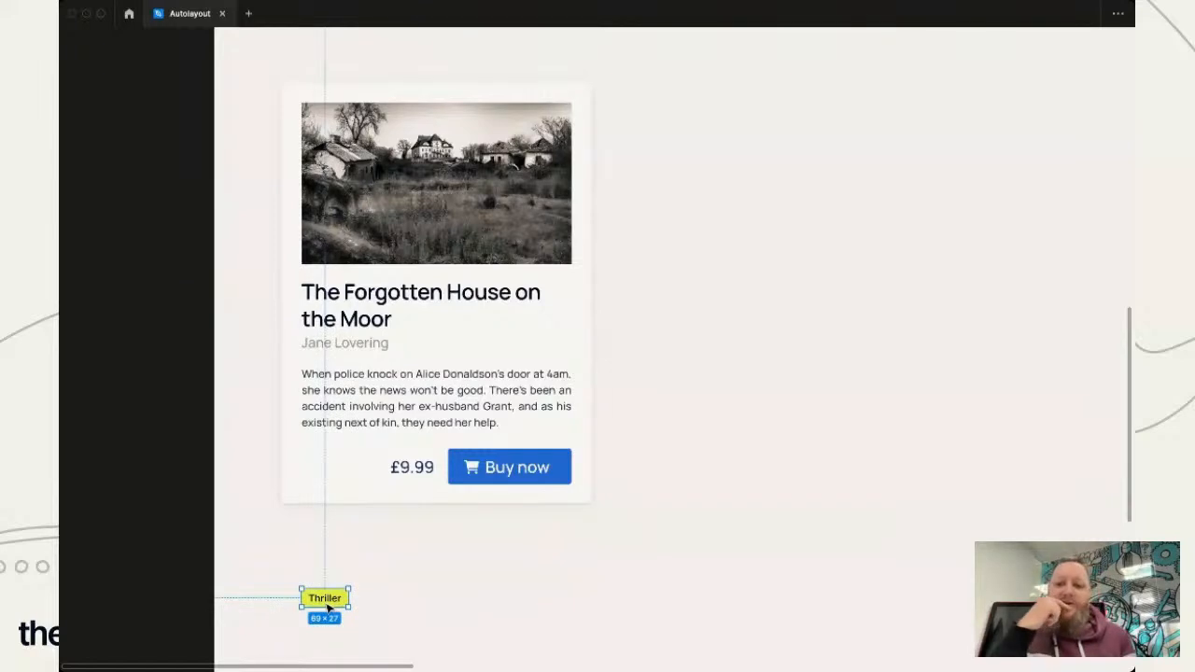
drag(327, 607, 329, 381)
click(475, 592)
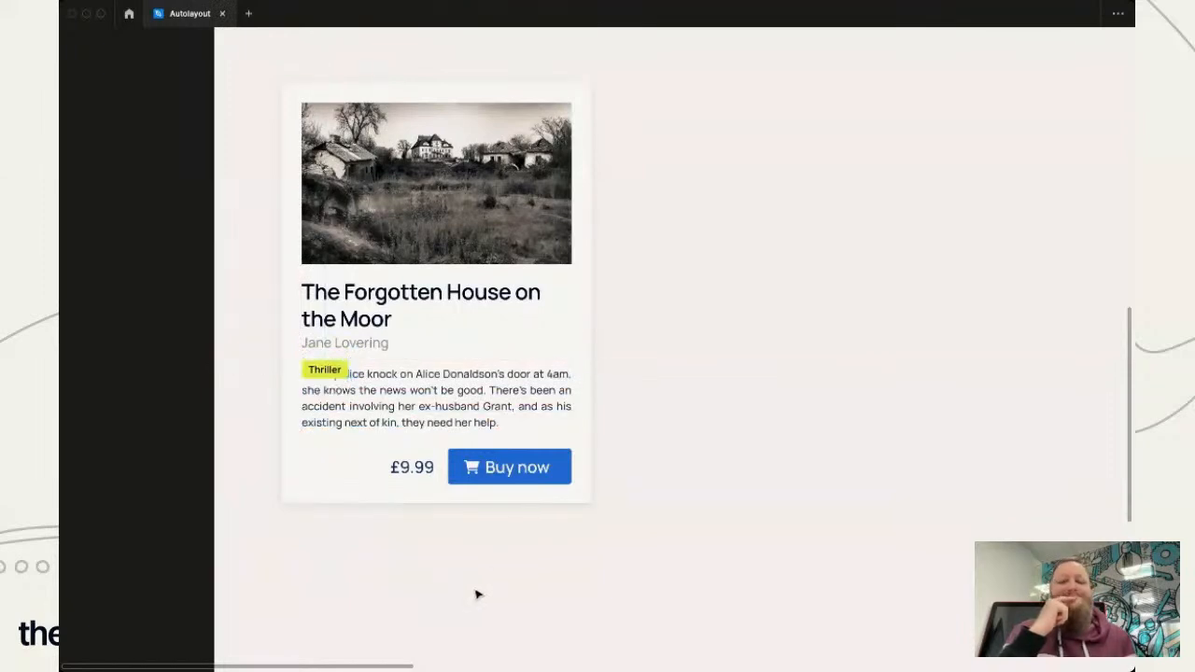
- Nudge the description text down by three large steps so it clears the Thriller tag
click(441, 418)
key(shift+Down)
key(shift+Down)
key(shift+Down)
- Nudge the price and the Buy now button down together by one large step to clear the description
click(414, 467)
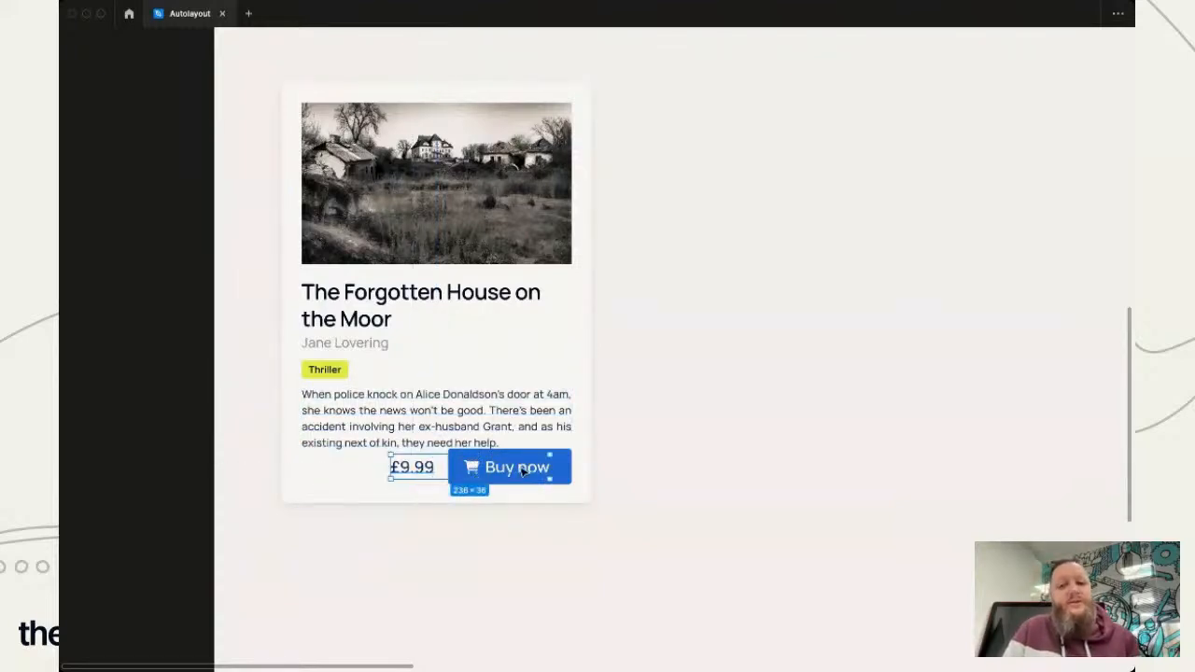
shift+click(549, 470)
key(shift+Down)
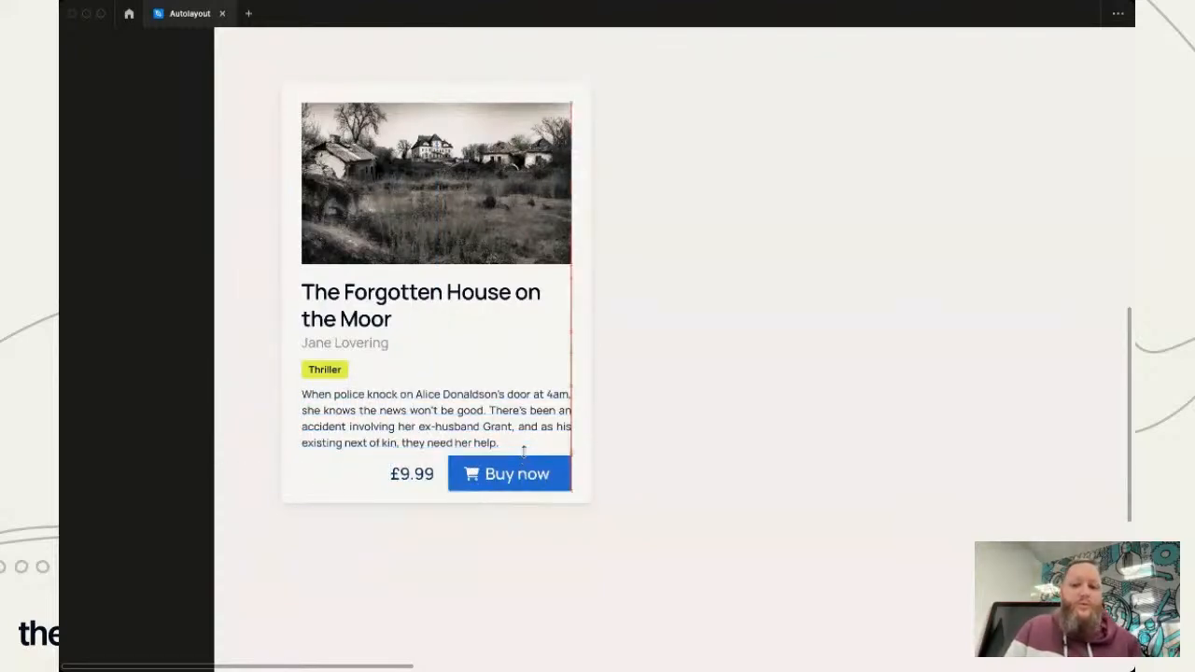
click(364, 497)
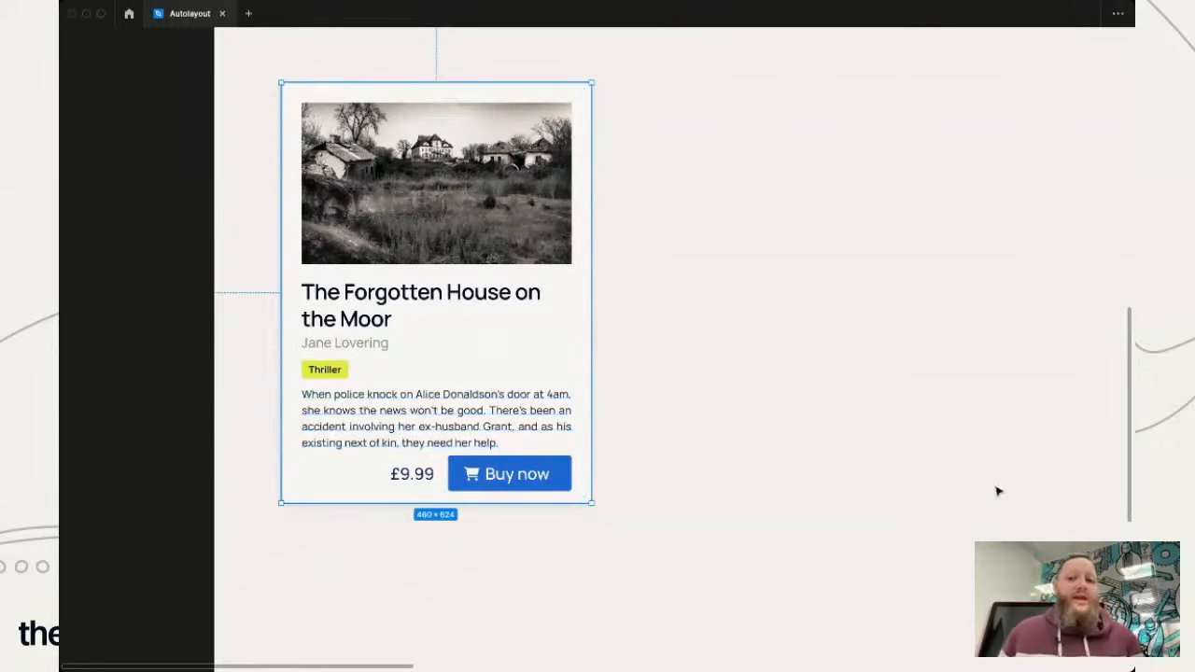
- Examine the book card and its layout diagram in the With autolayout frame
scroll(872, 470, right, 1)
ctrl+scroll(873, 470, down, 3)
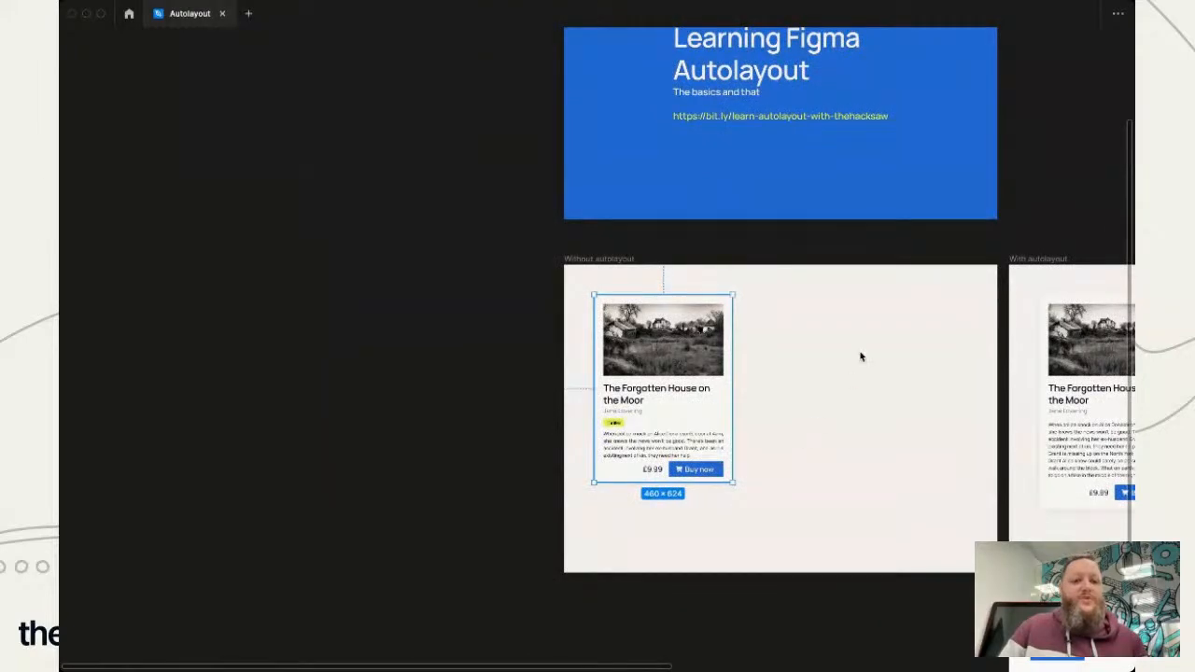
scroll(861, 355, right, 10)
scroll(863, 357, right, 2)
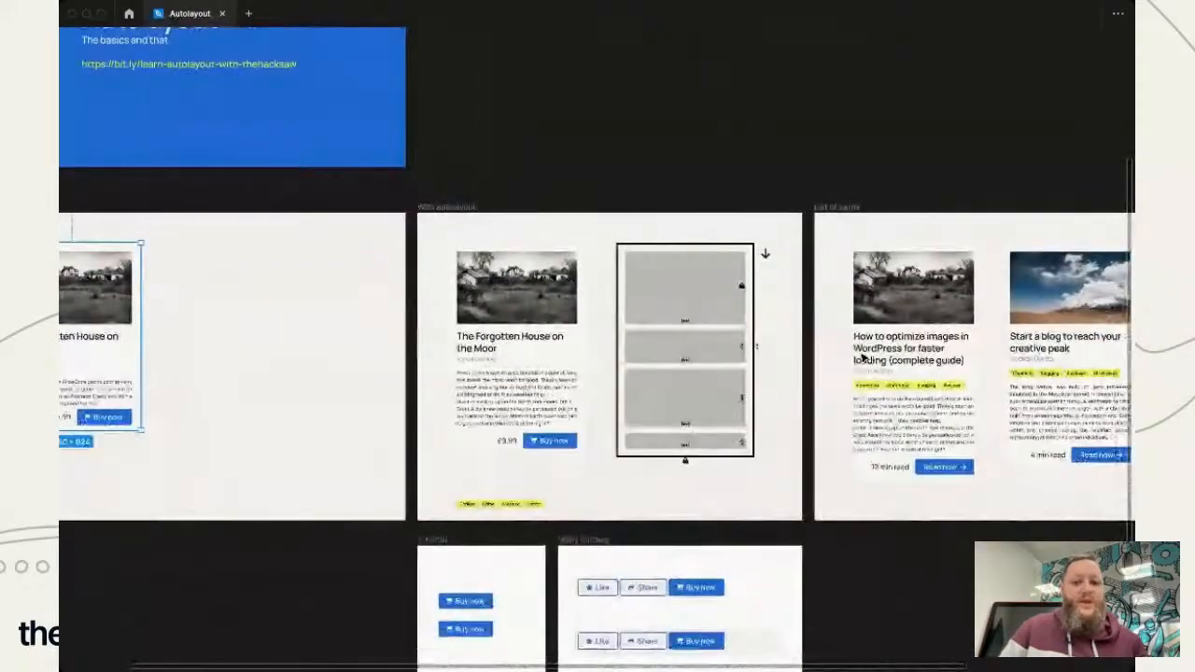
ctrl+scroll(528, 345, up, 5)
scroll(528, 345, right, 2)
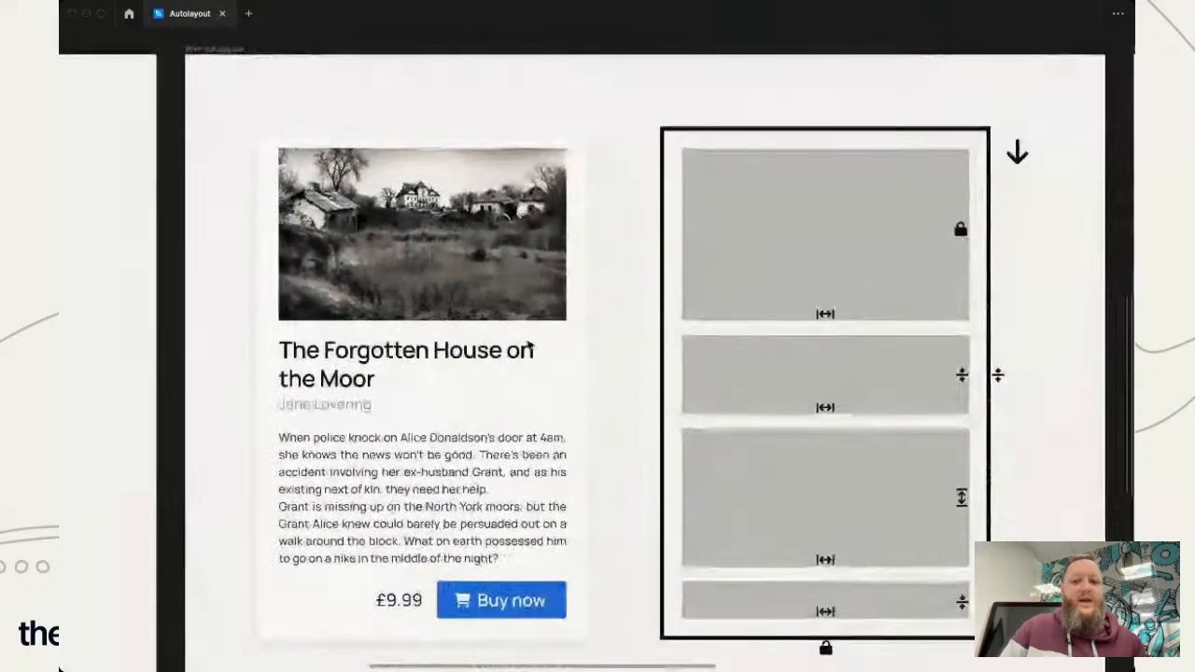
scroll(528, 346, down, 1)
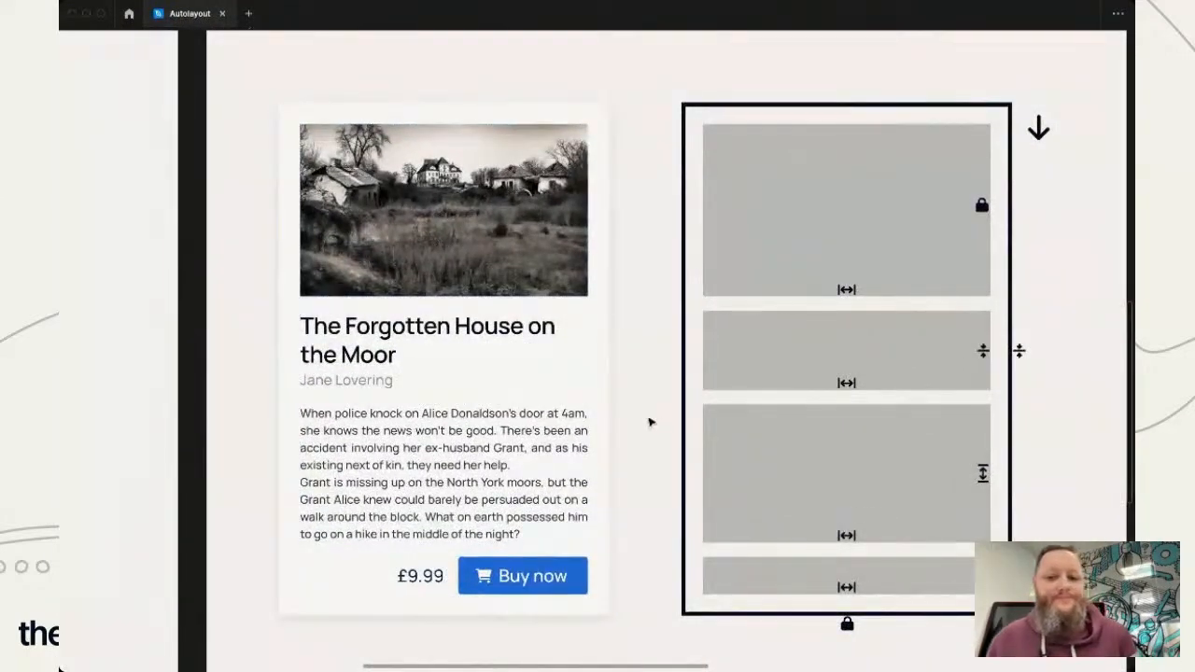
click(465, 450)
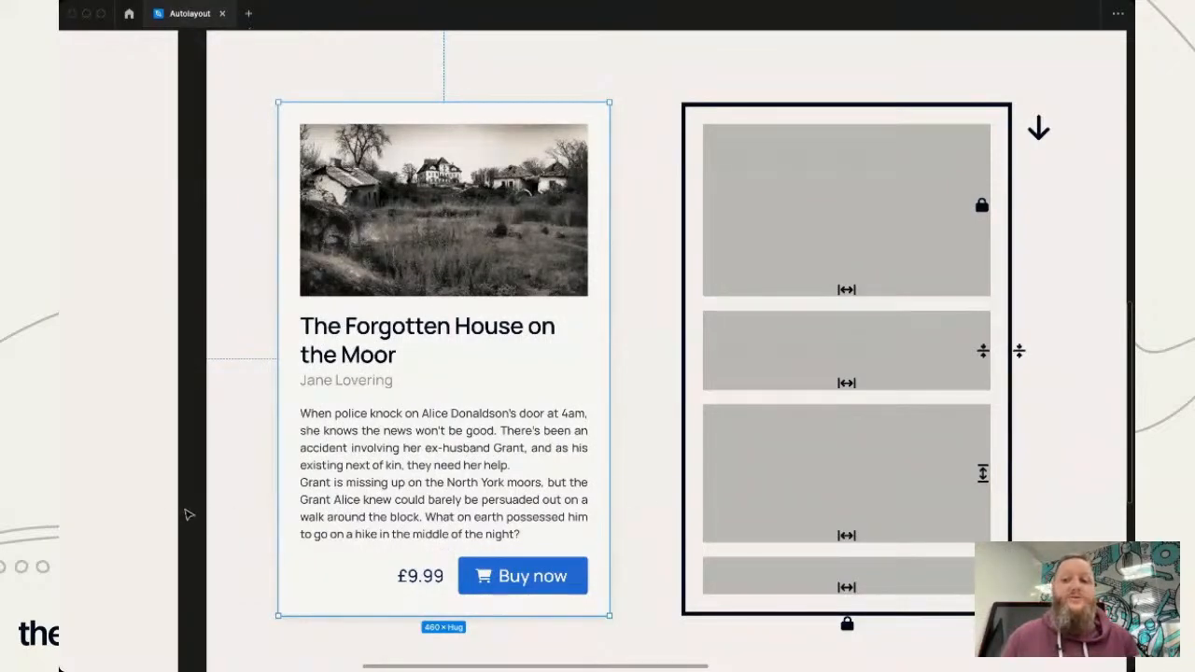
click(188, 516)
scroll(203, 527, down, 1)
scroll(202, 526, up, 1)
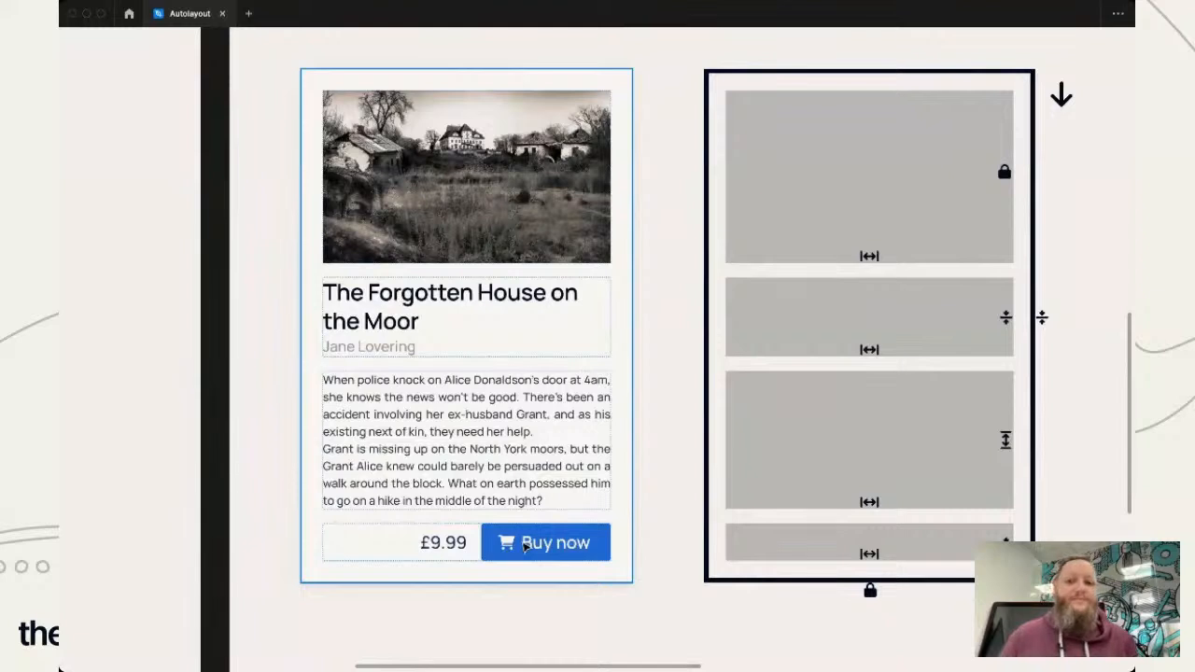
- Delete the second paragraph of the description in the auto layout book card
click(487, 421)
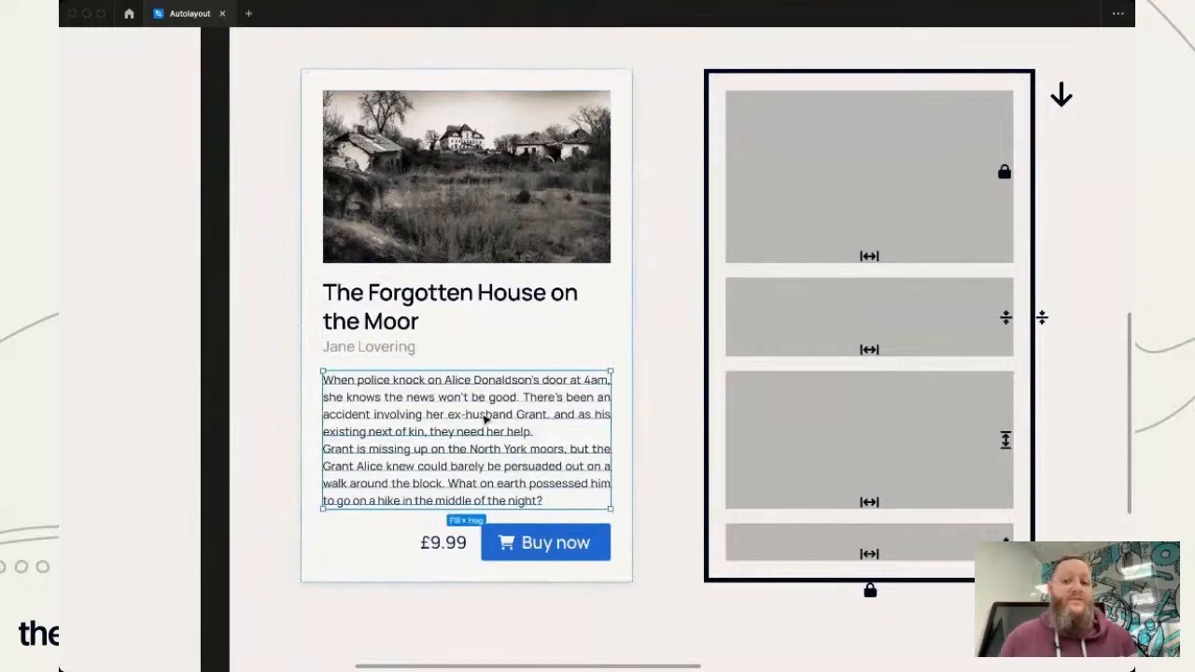
triple_click(464, 474)
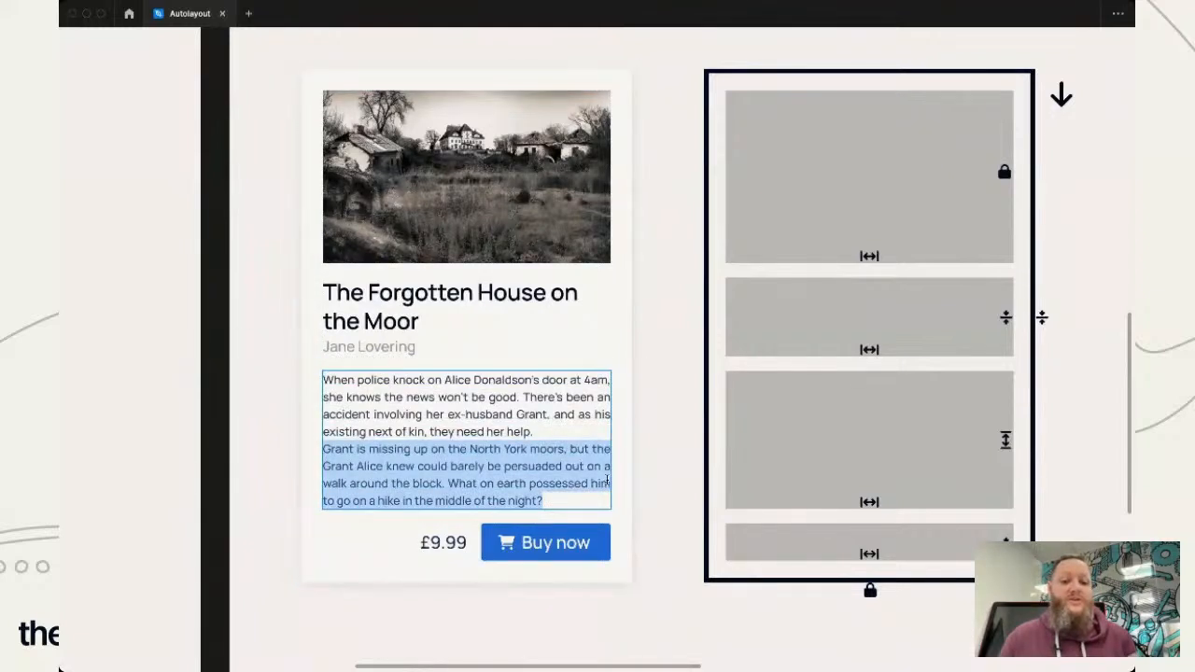
key(BackSpace)
key(BackSpace)
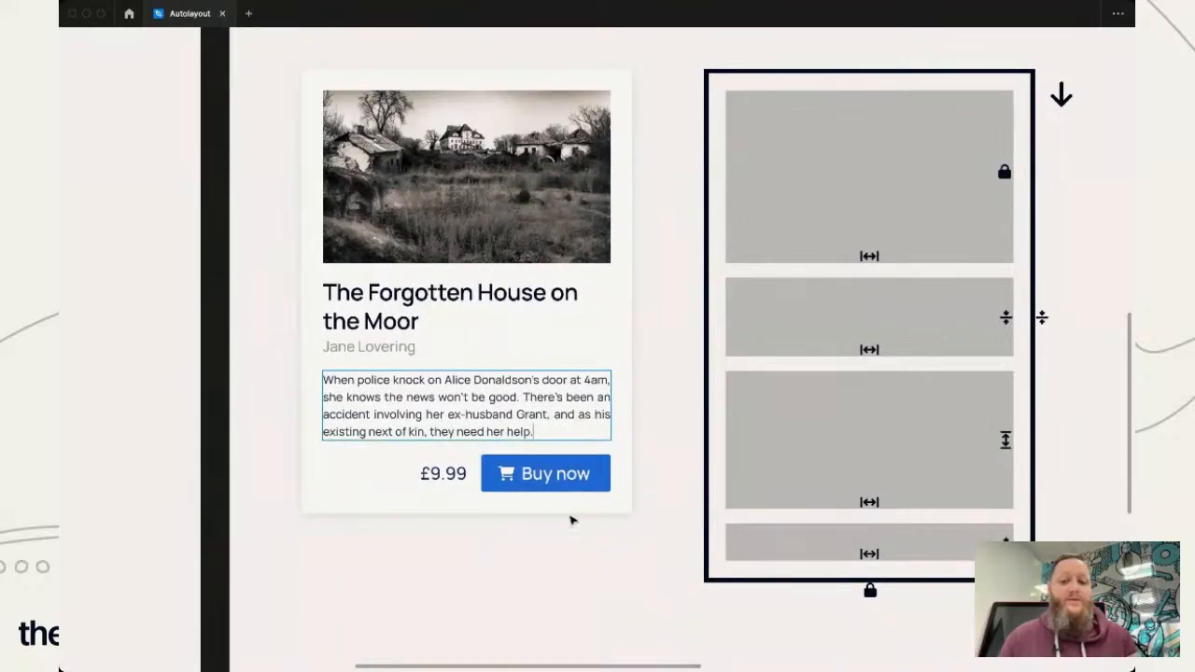
key(Escape)
click(251, 567)
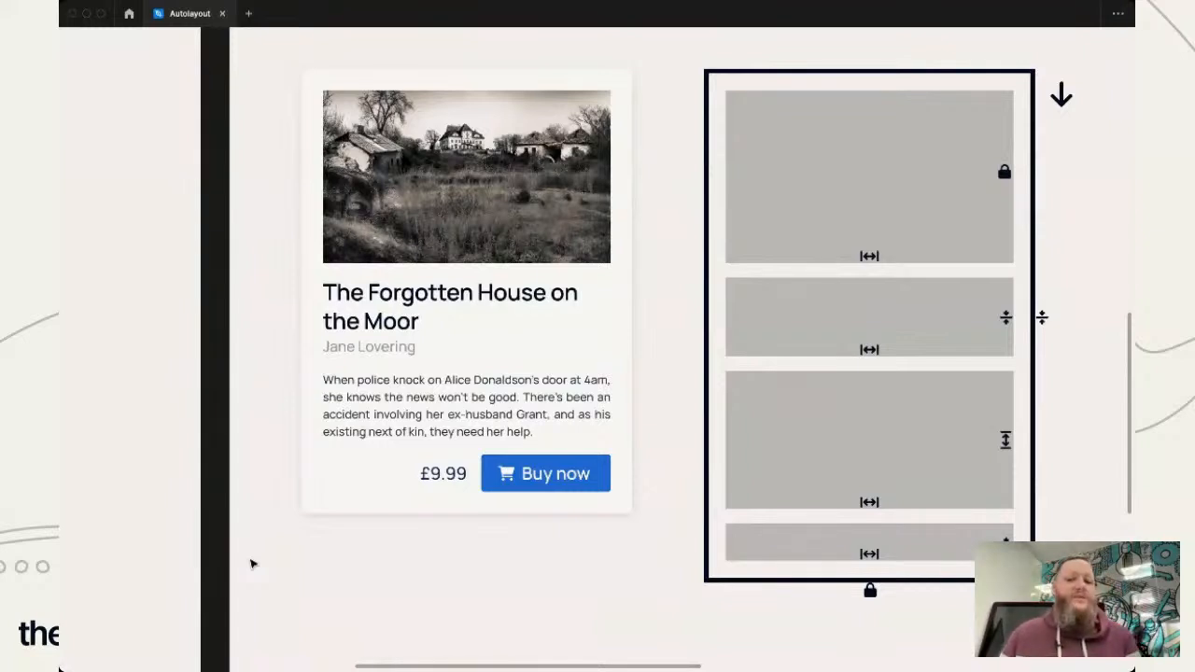
- Insert the row of Thriller, Crime, Mystery and Horror tags into the auto layout card between the author name and the description
click(607, 504)
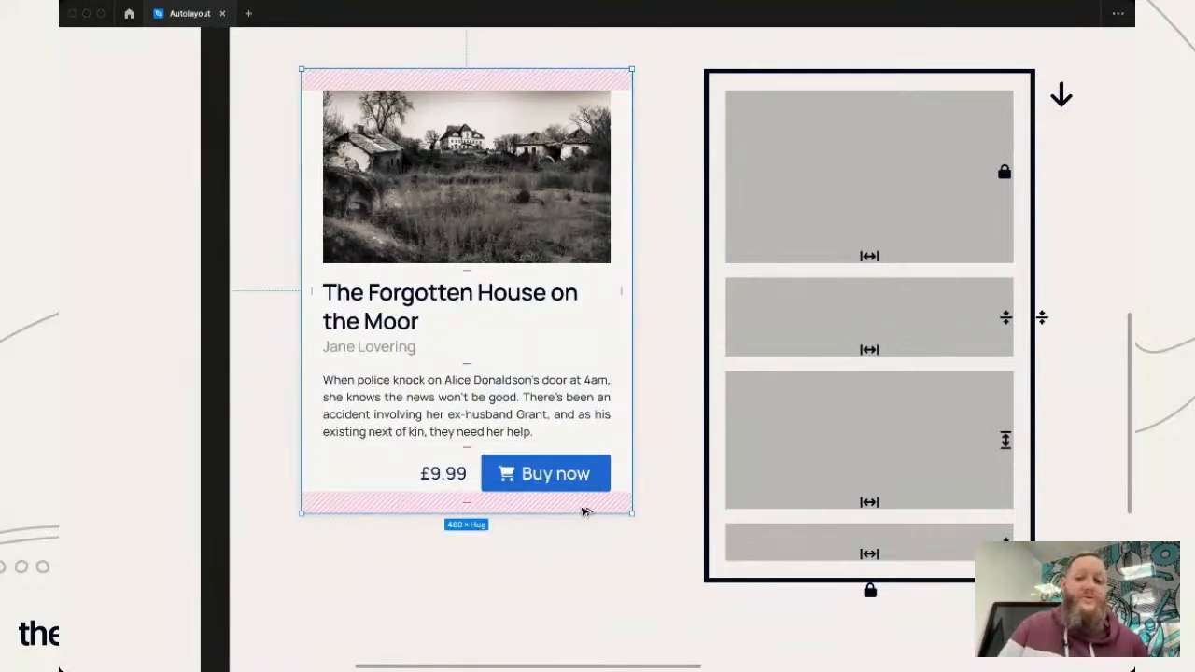
click(502, 585)
scroll(396, 602, down, 2)
scroll(398, 602, up, 1)
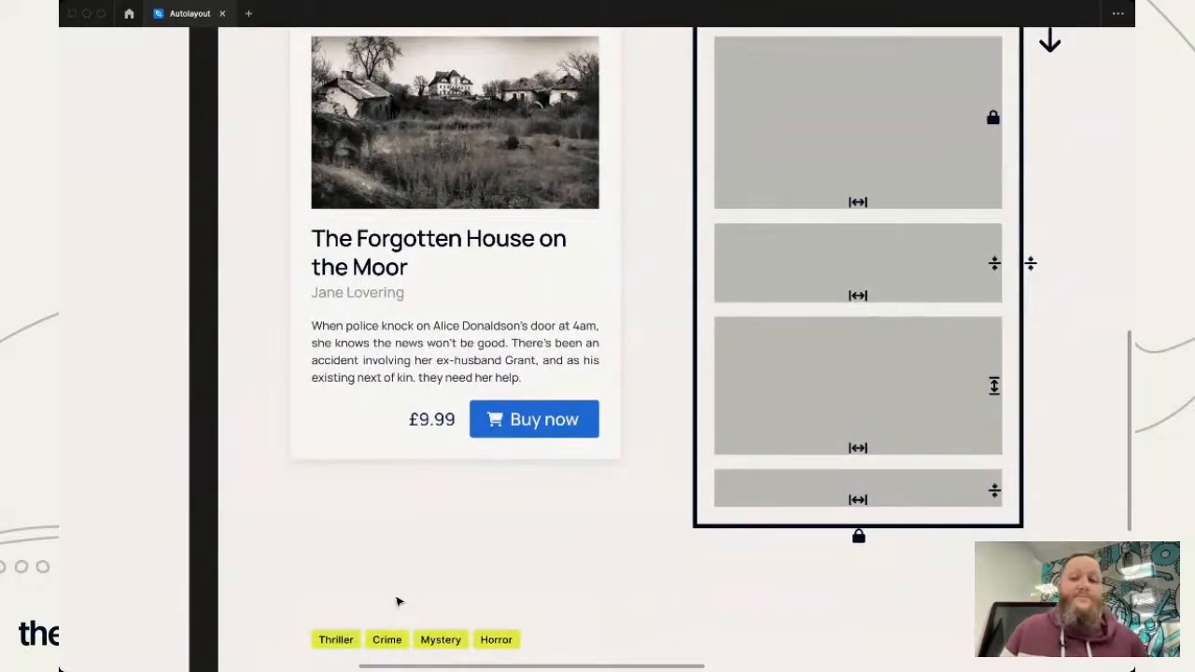
click(378, 641)
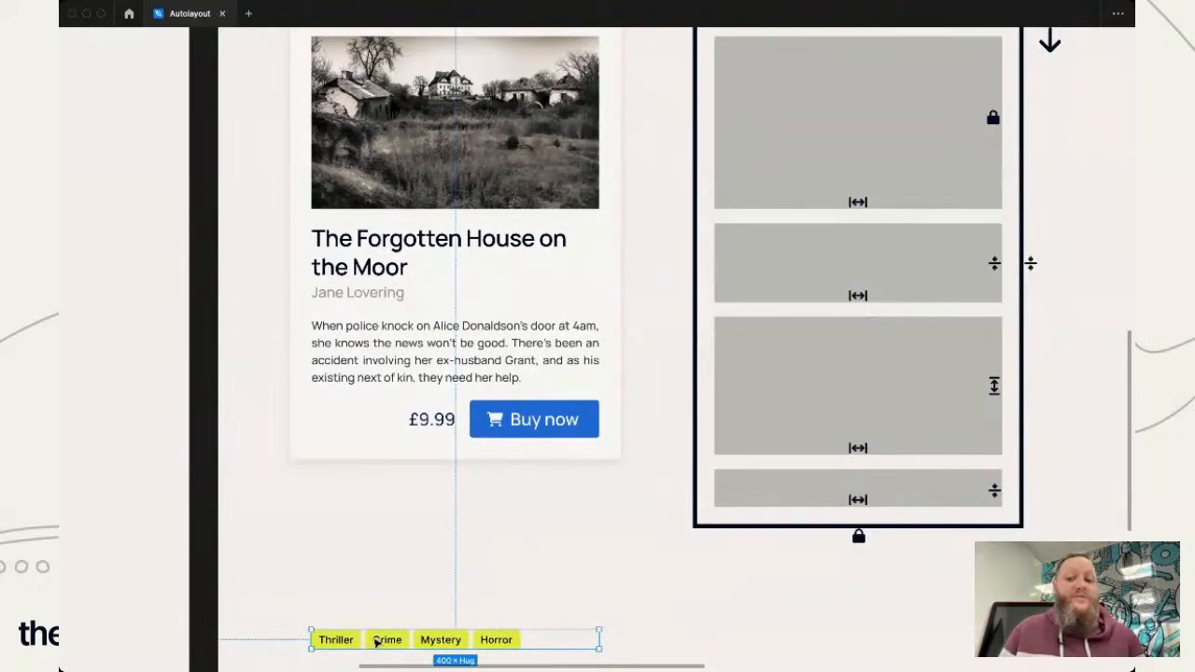
drag(379, 641, 387, 554)
drag(383, 529, 383, 530)
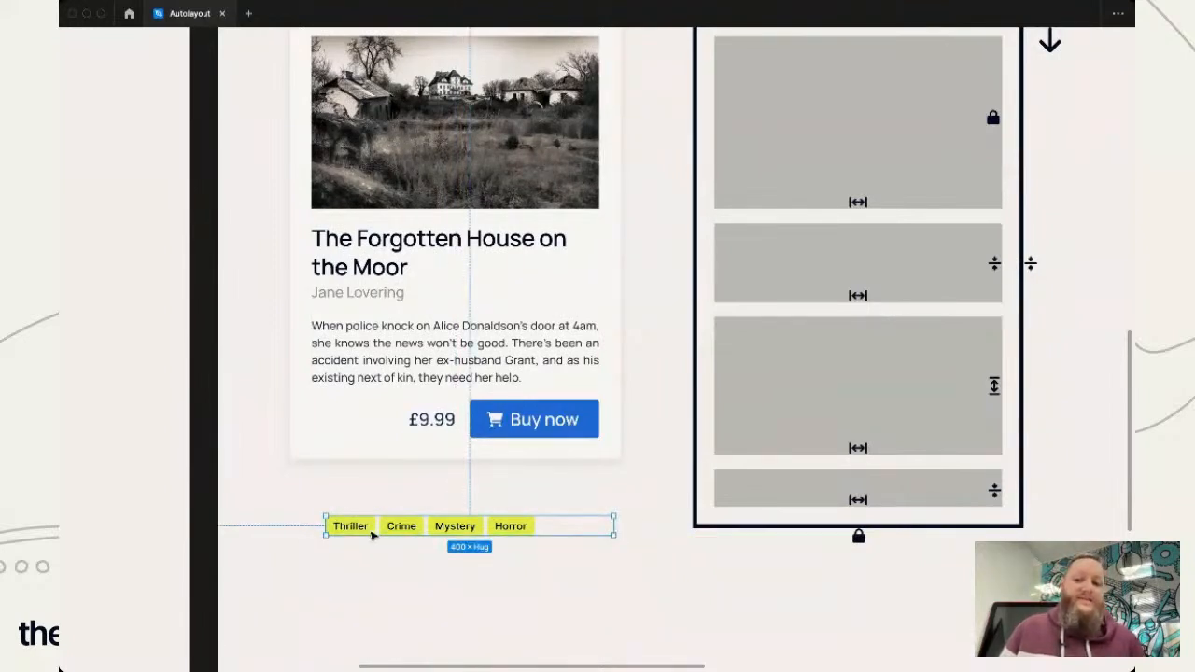
drag(372, 534, 369, 336)
scroll(567, 588, up, 2)
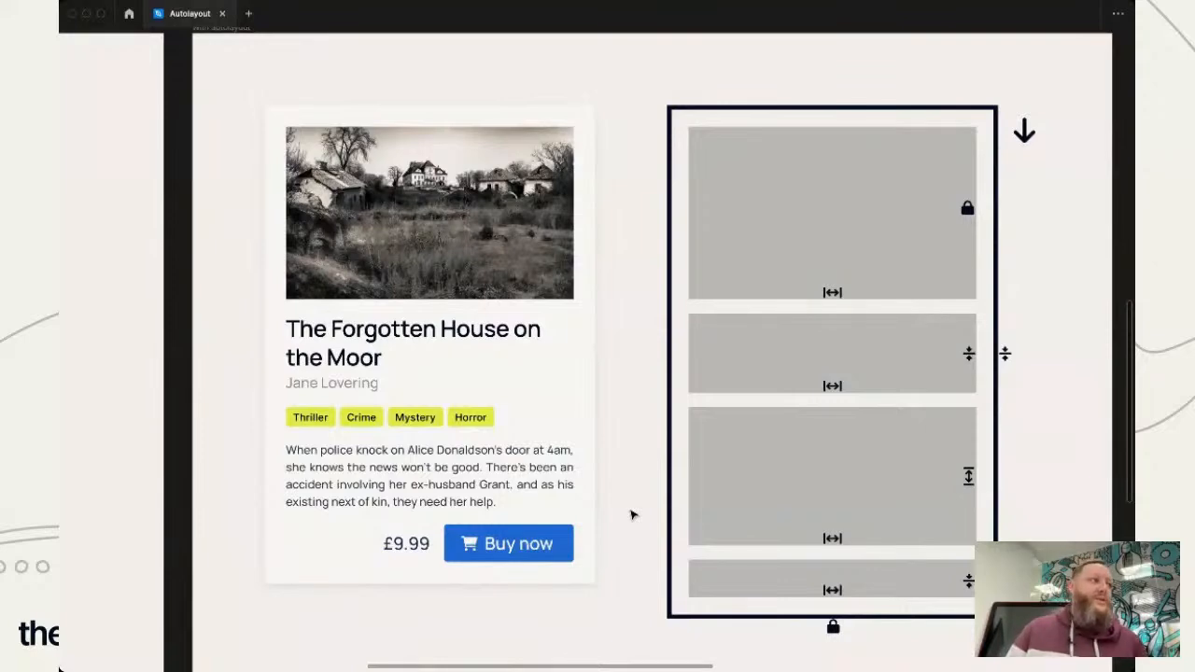
- Go to the two Buy now buttons in the A button frame and show the hidden interface panels
scroll(632, 514, right, 3)
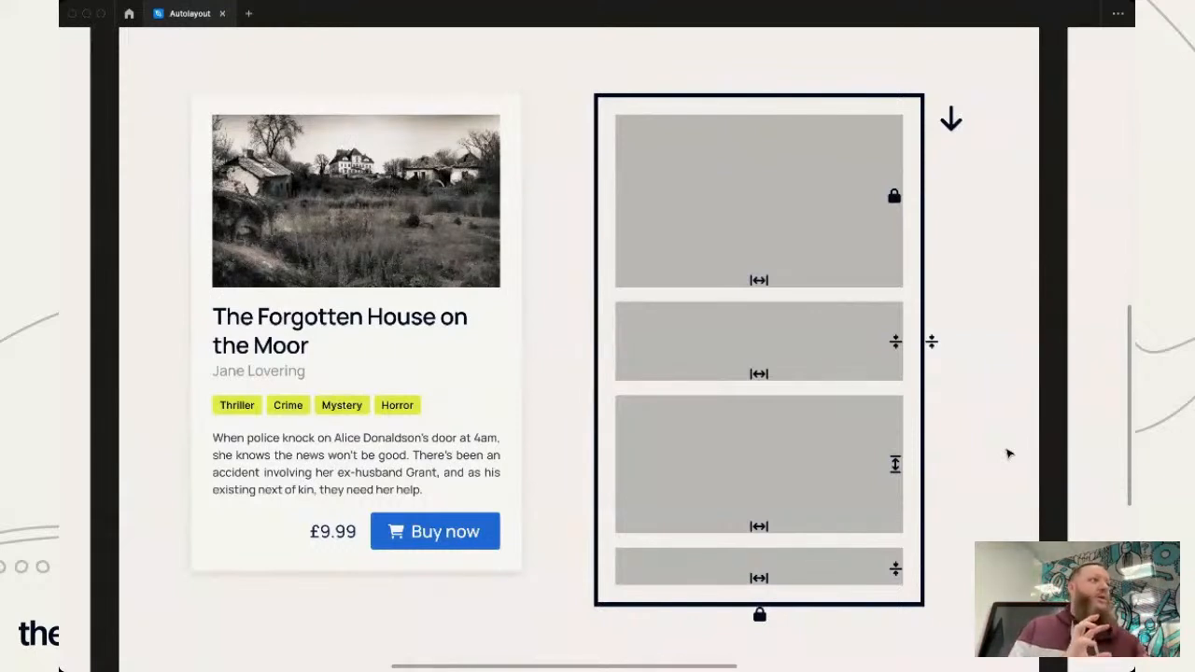
scroll(1008, 454, down, 6)
scroll(1009, 454, down, 4)
scroll(1008, 454, left, 1)
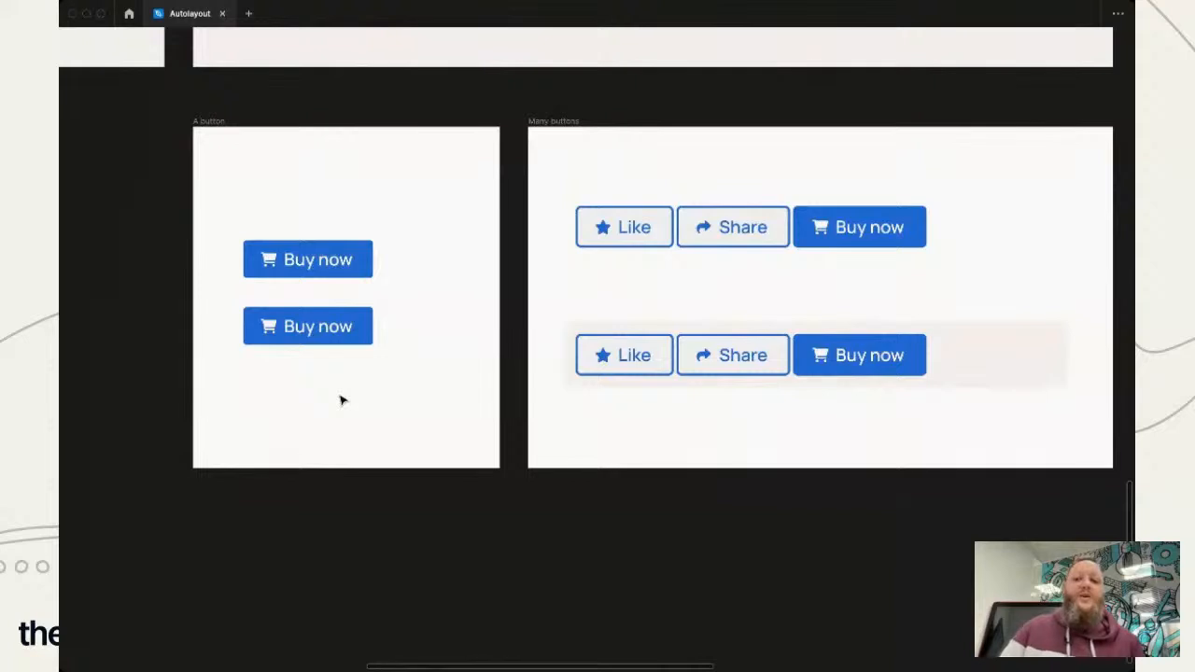
ctrl+scroll(340, 400, up, 5)
scroll(341, 401, up, 3)
scroll(341, 401, left, 2)
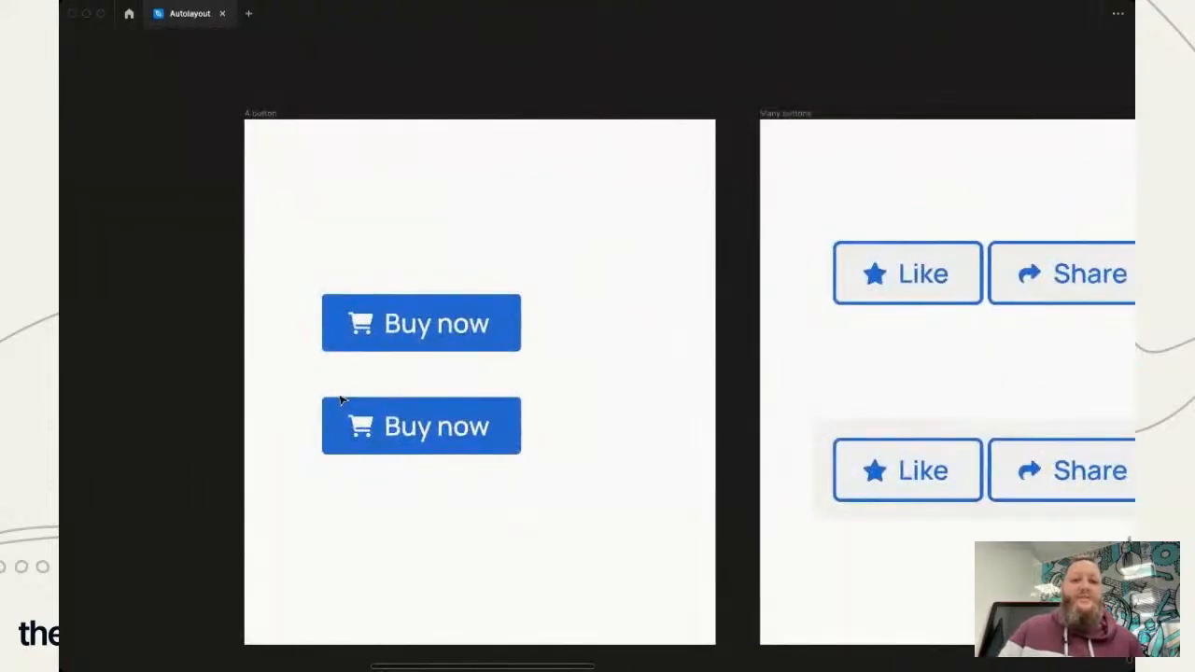
scroll(341, 400, down, 2)
scroll(341, 401, left, 2)
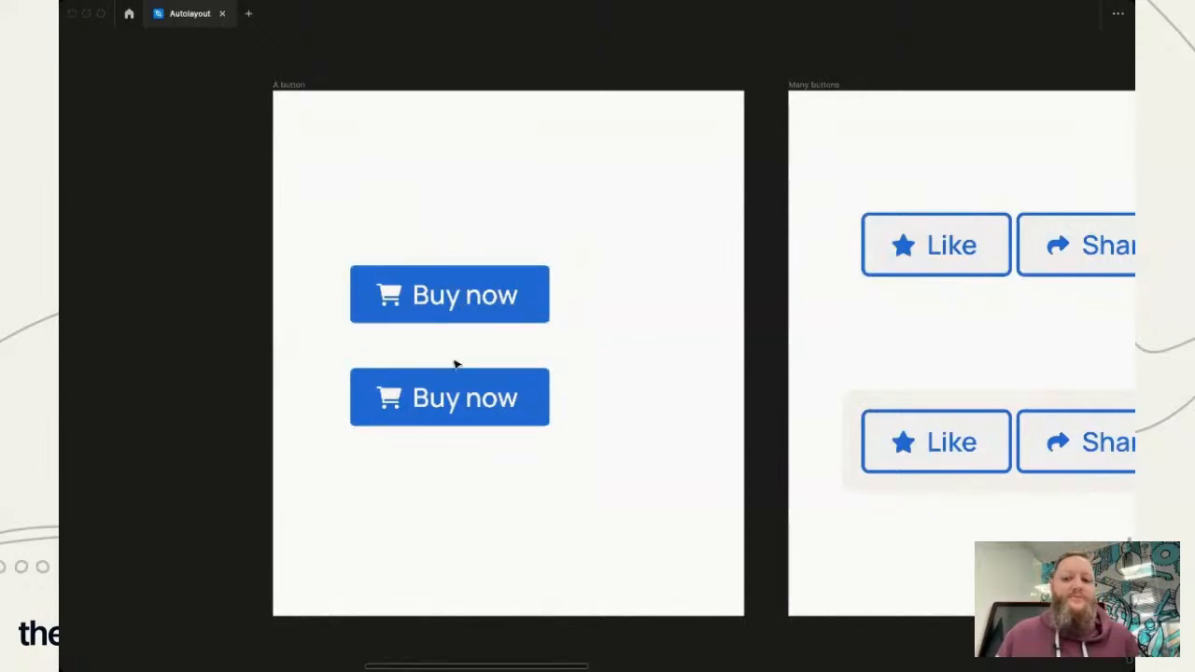
key(super+backslash)
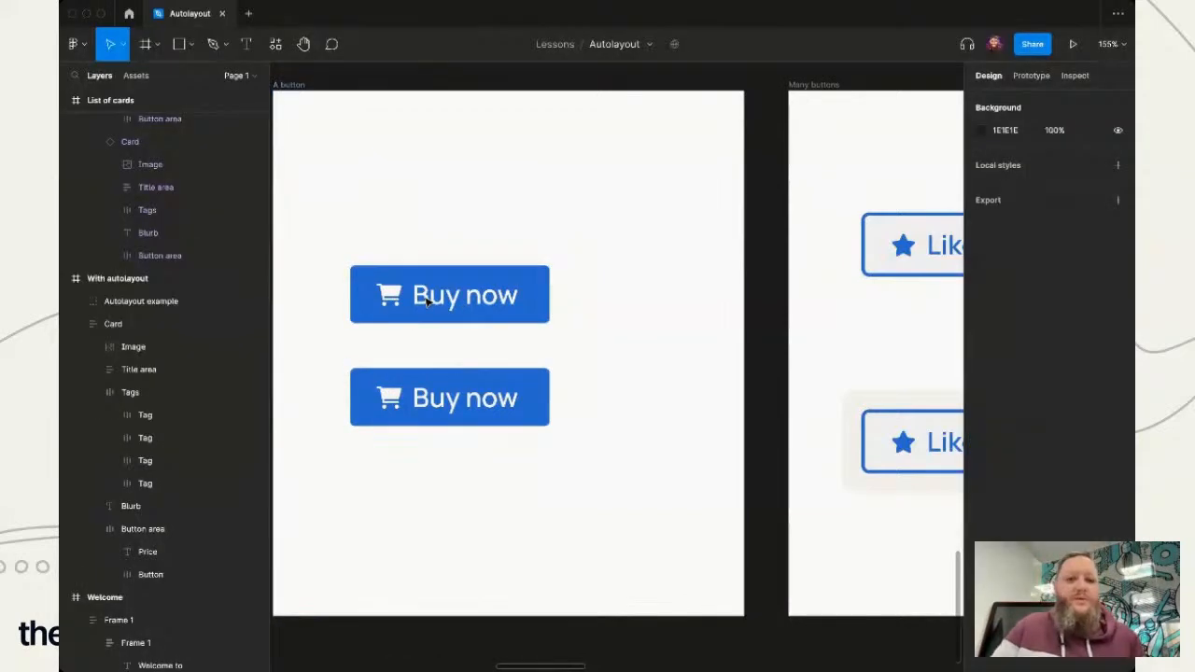
scroll(662, 427, left, 3)
scroll(661, 427, down, 1)
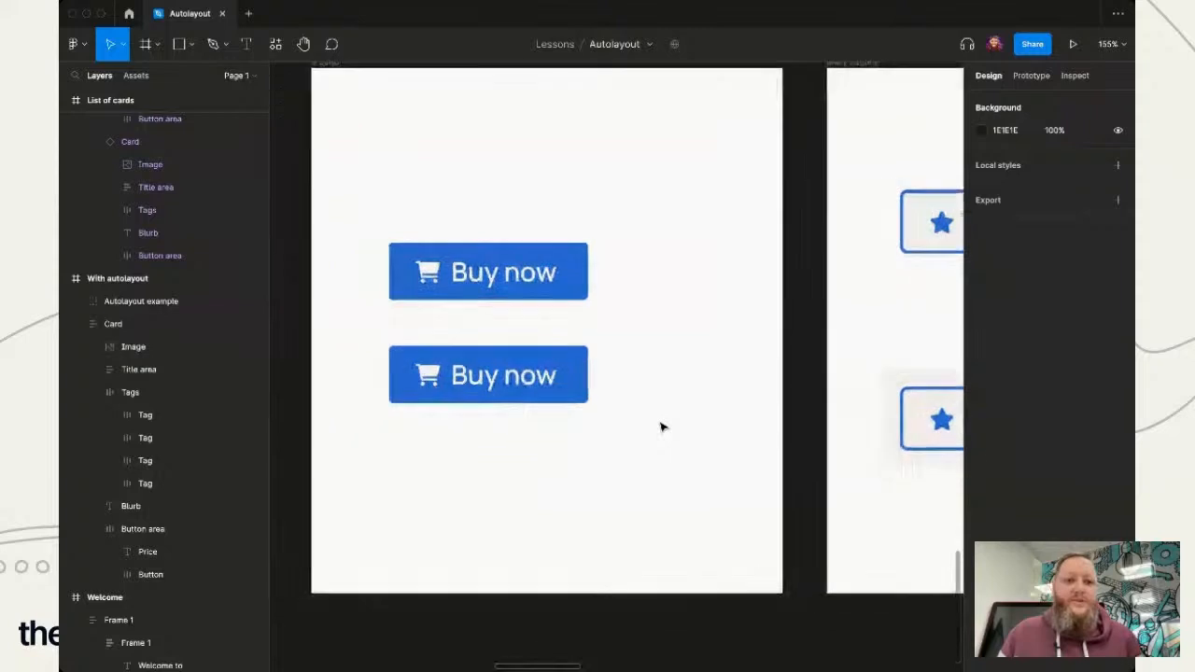
scroll(688, 369, up, 1)
scroll(688, 369, right, 1)
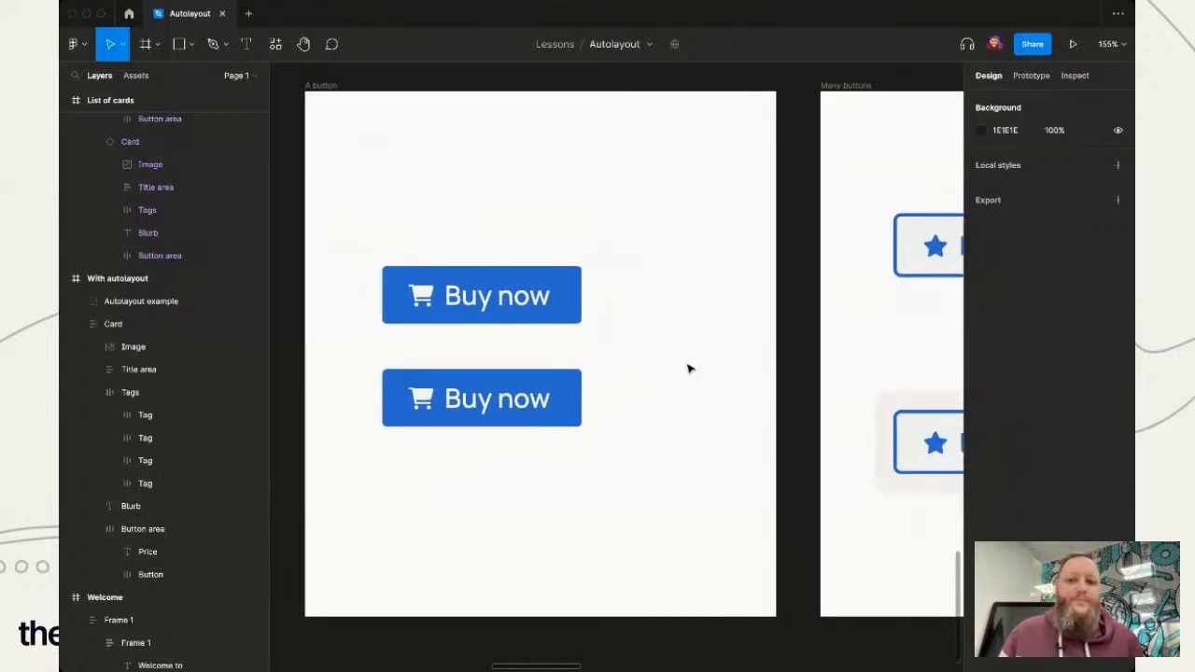
- Inspect the upper Buy now button's frame, cart icon and label, including its size and corner radius properties
click(523, 313)
click(653, 323)
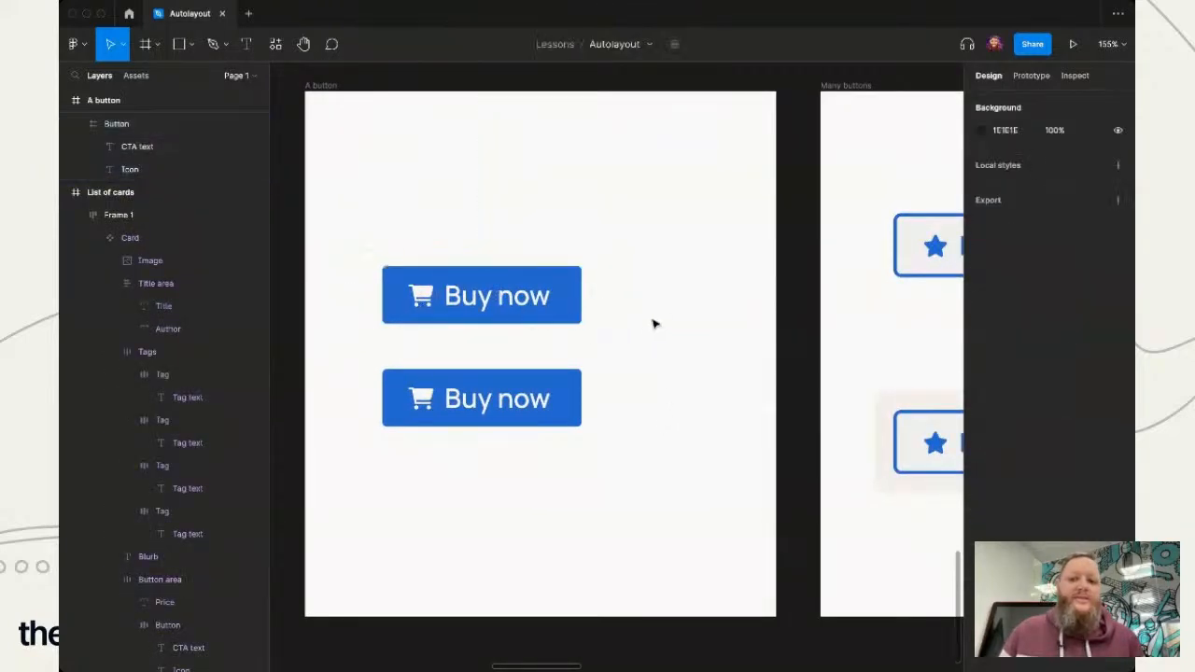
click(429, 309)
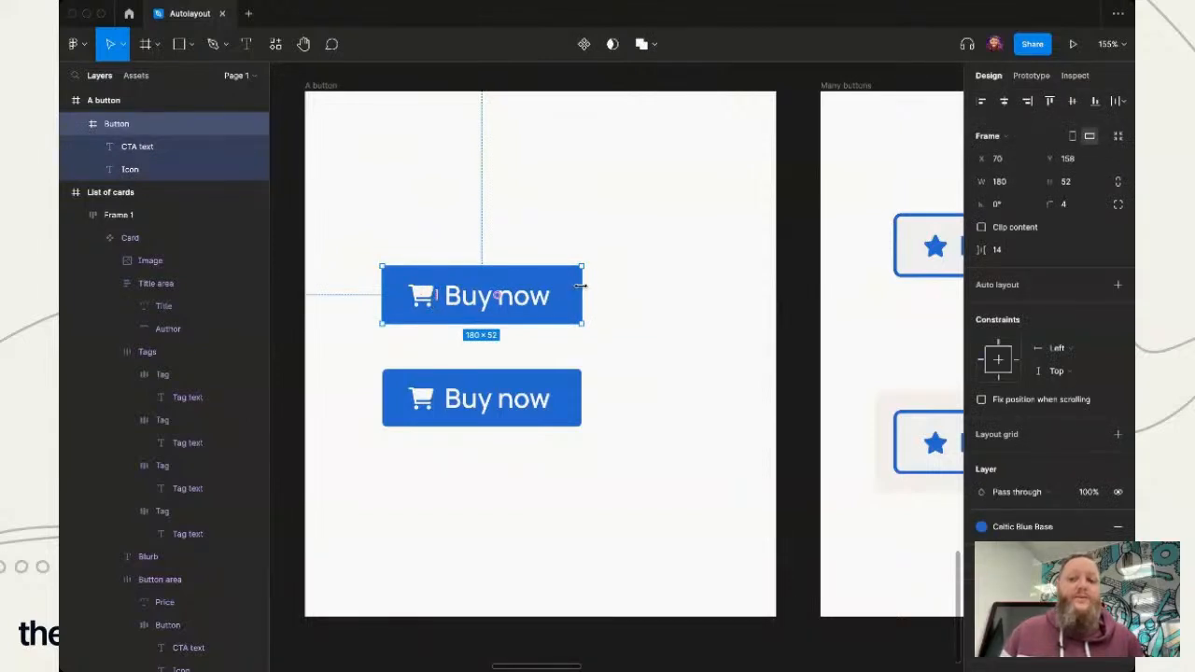
double_click(425, 306)
click(509, 298)
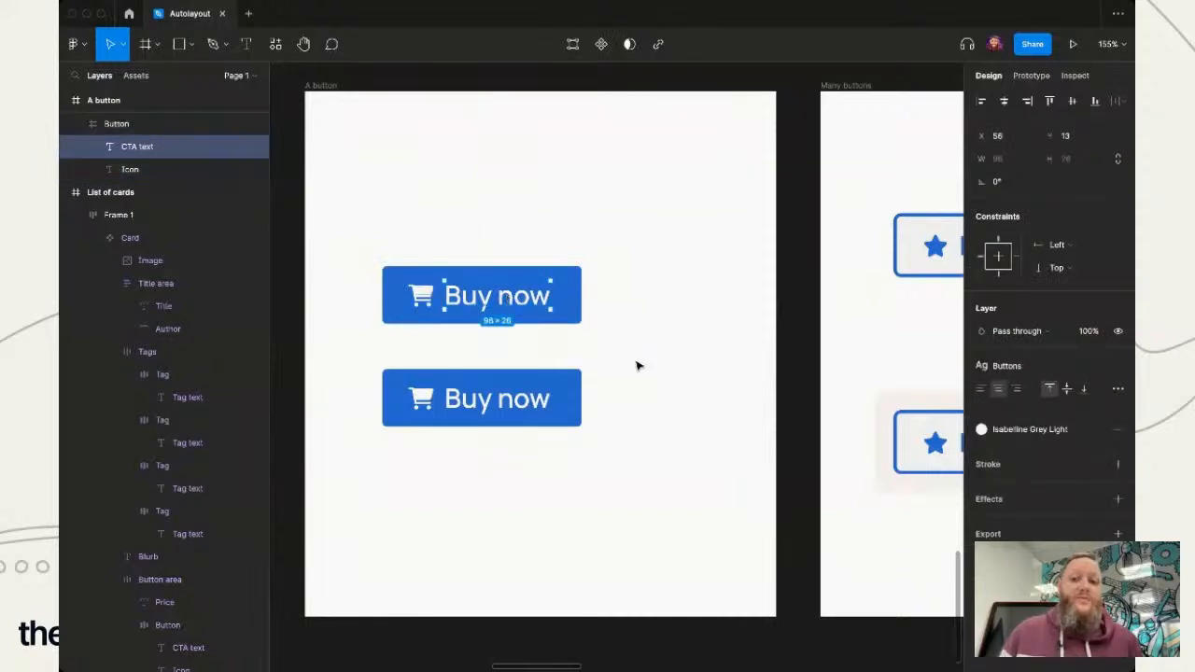
click(638, 366)
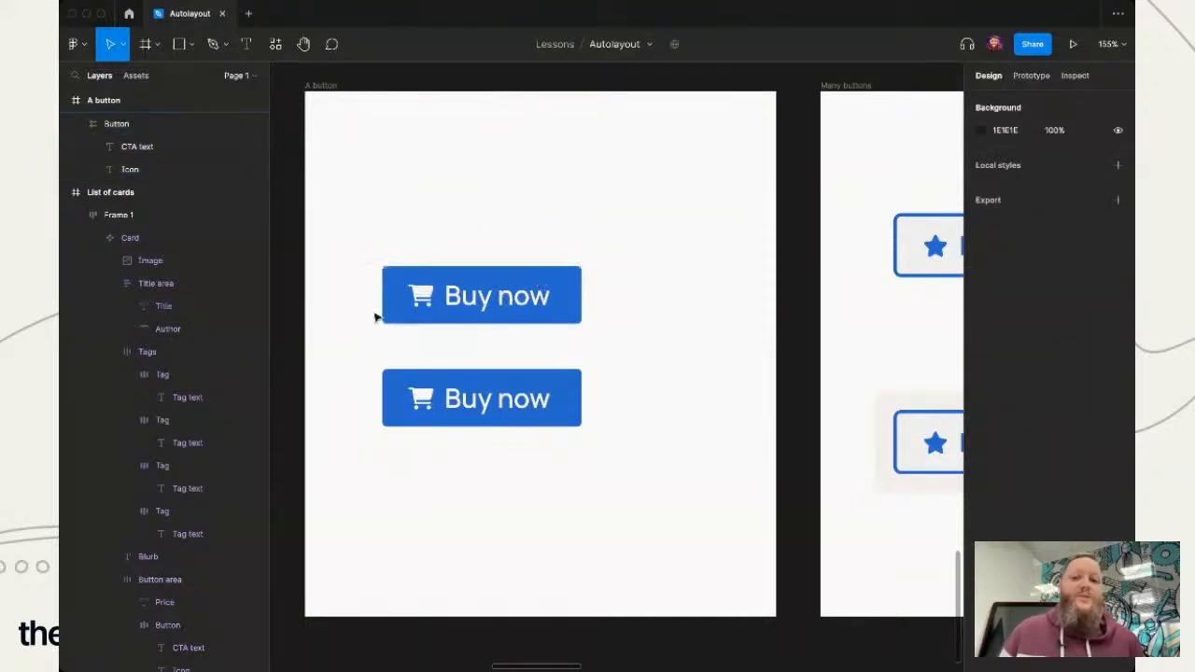
click(542, 322)
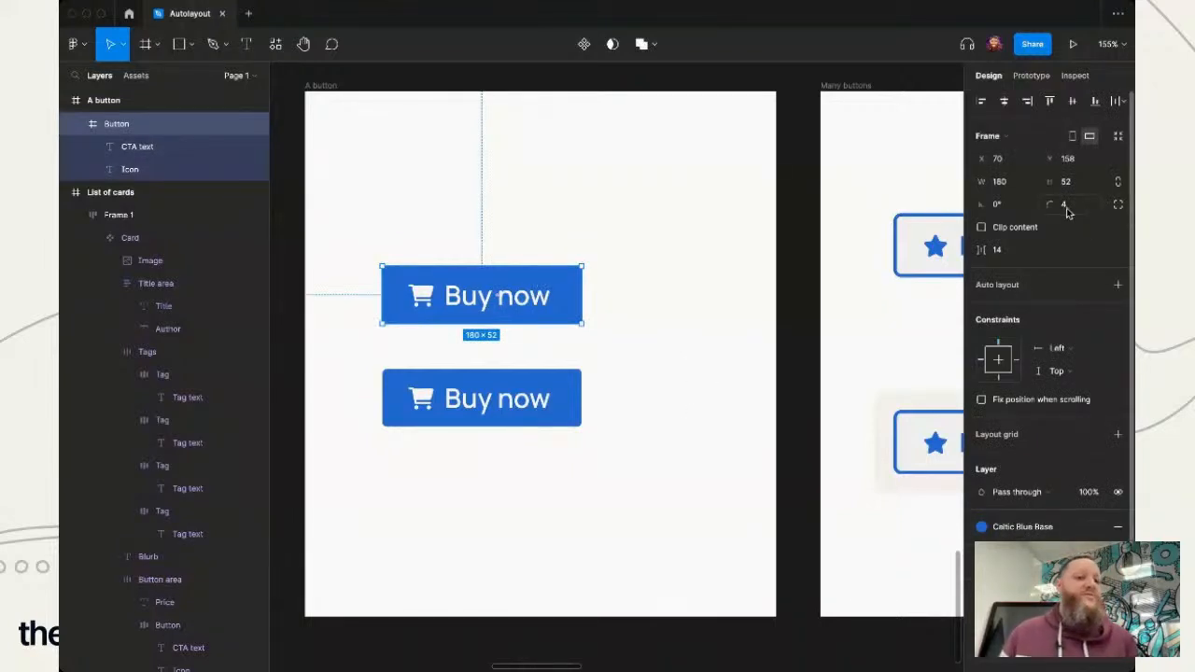
click(647, 349)
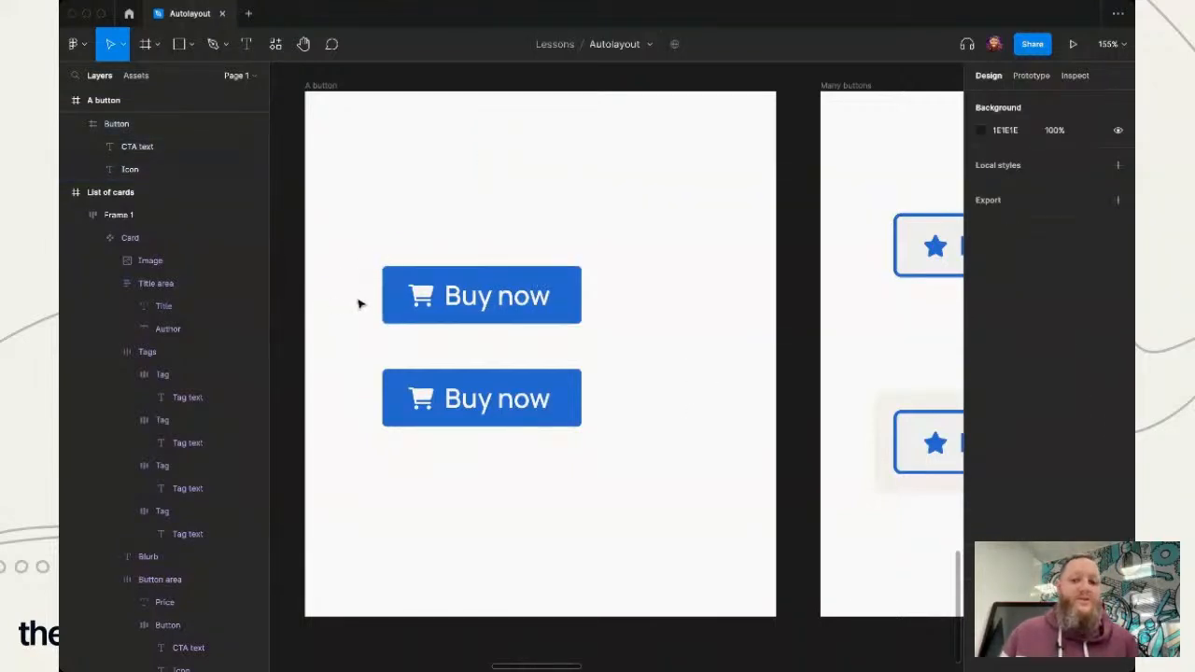
- Extend the upper button's label to "Buy now,pay lat" to test how the frame without auto layout responds
double_click(496, 308)
double_click(547, 297)
text(,pay lat)
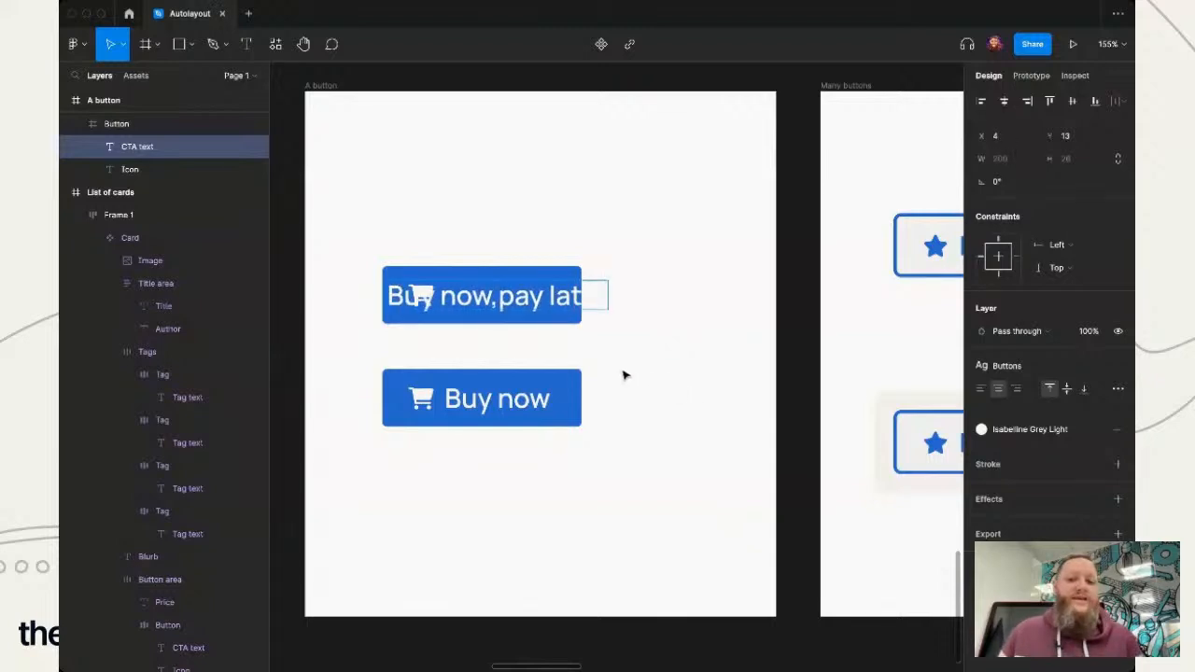
key(Escape)
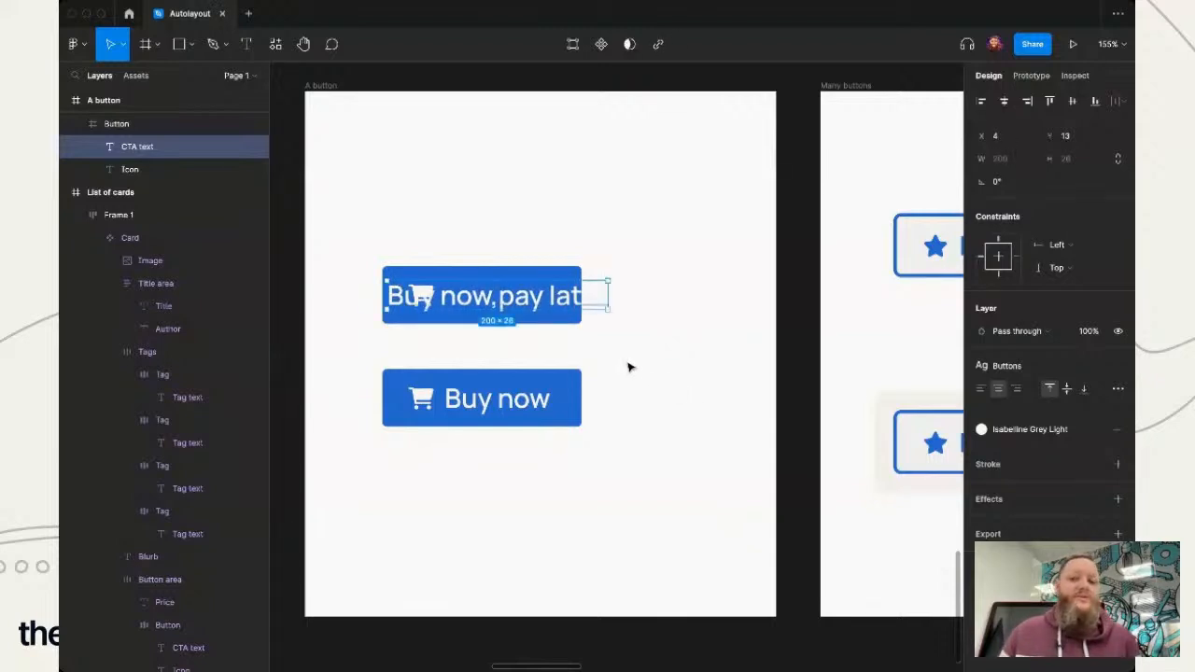
click(628, 367)
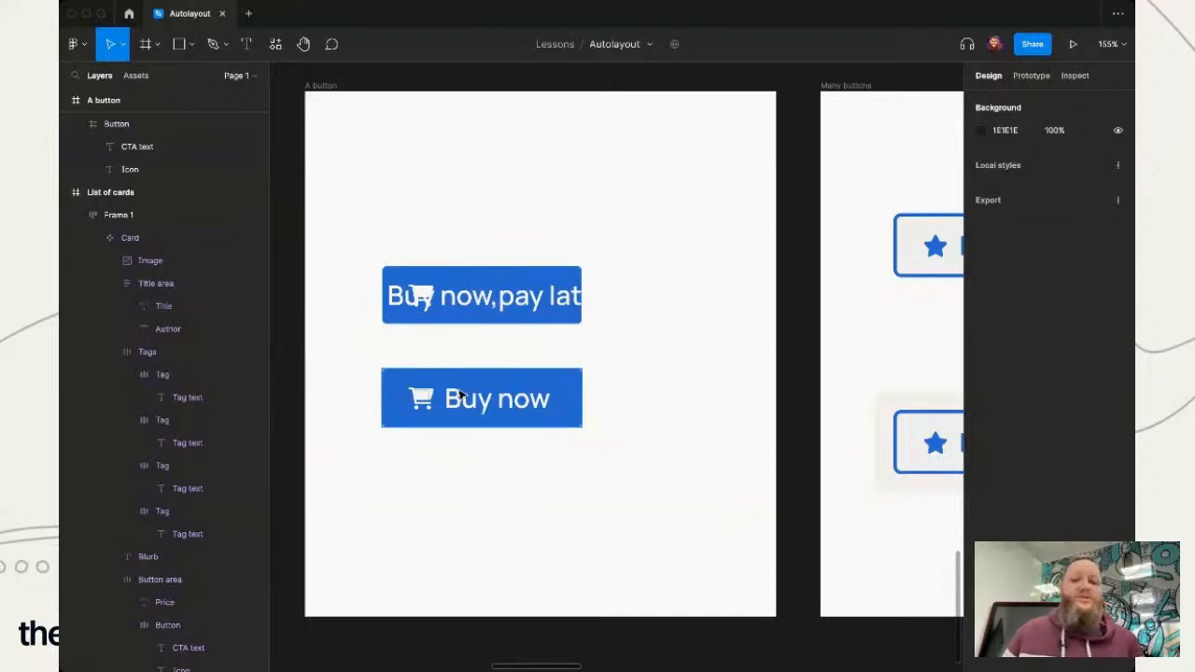
- Undo the label edit on the upper button and clear the selection
super+click(497, 303)
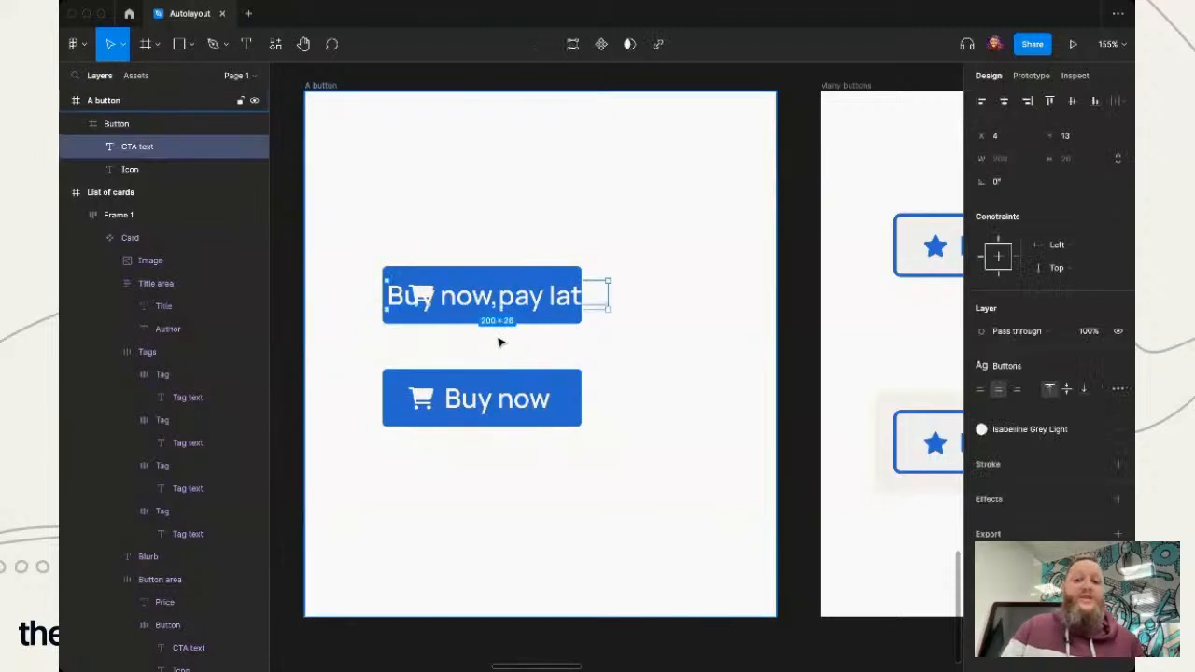
key(super+z)
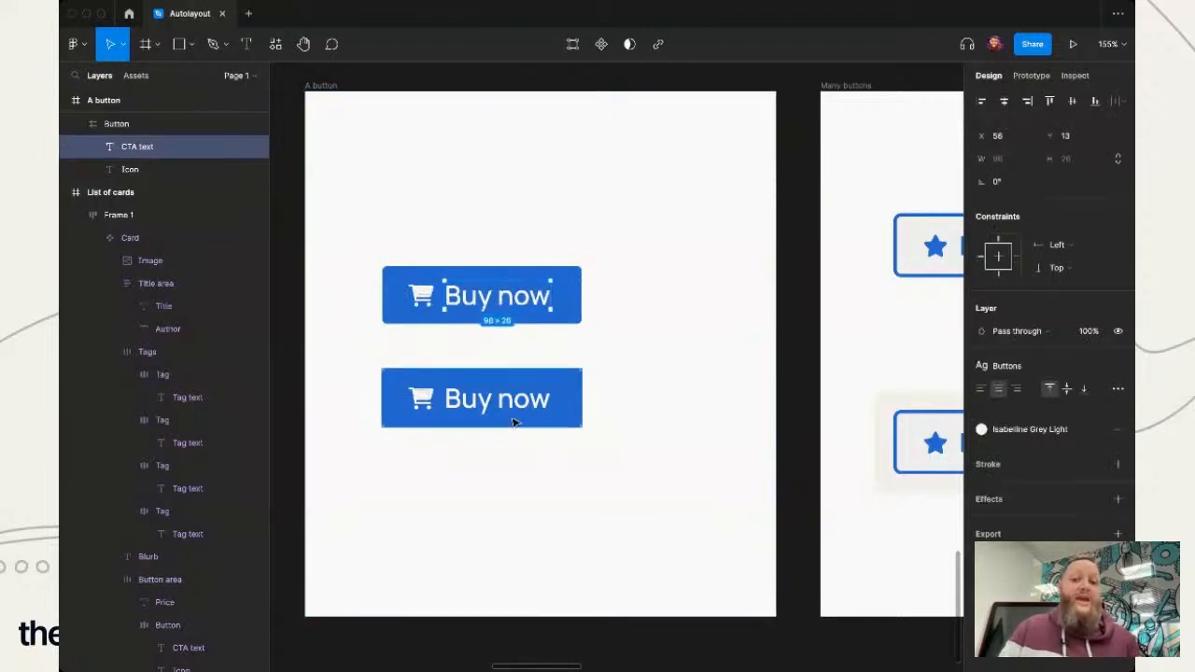
click(482, 482)
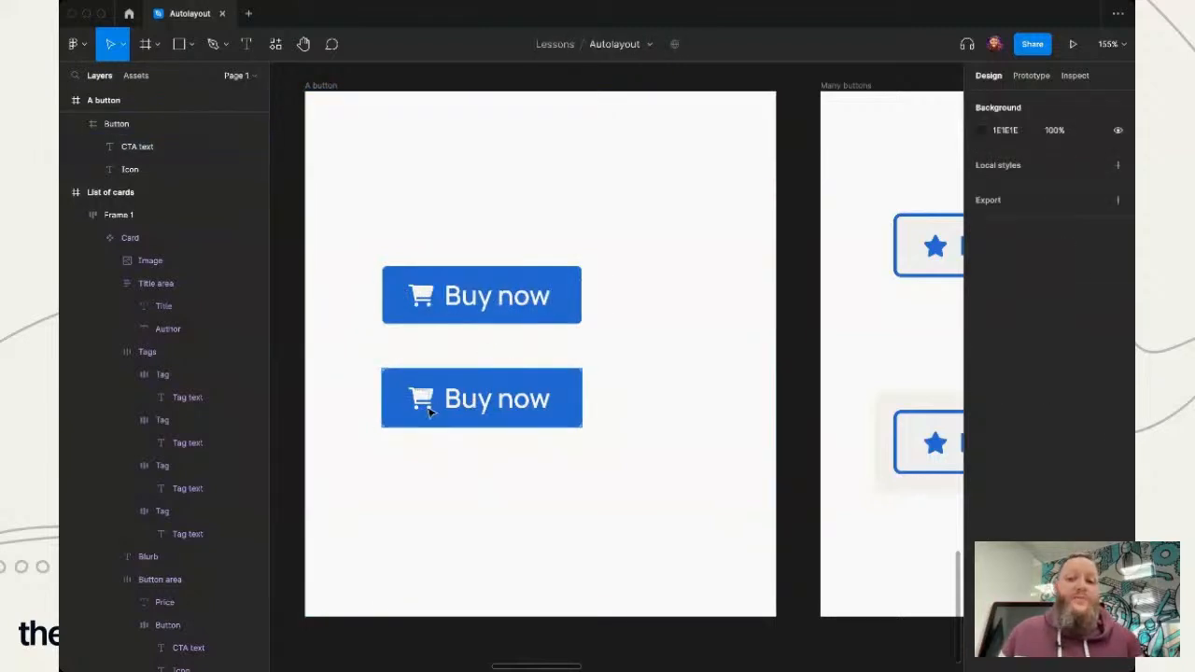
- Compare the lower button's auto layout direction, gap and padding with the manual spacing around the upper button's icon and label
click(430, 414)
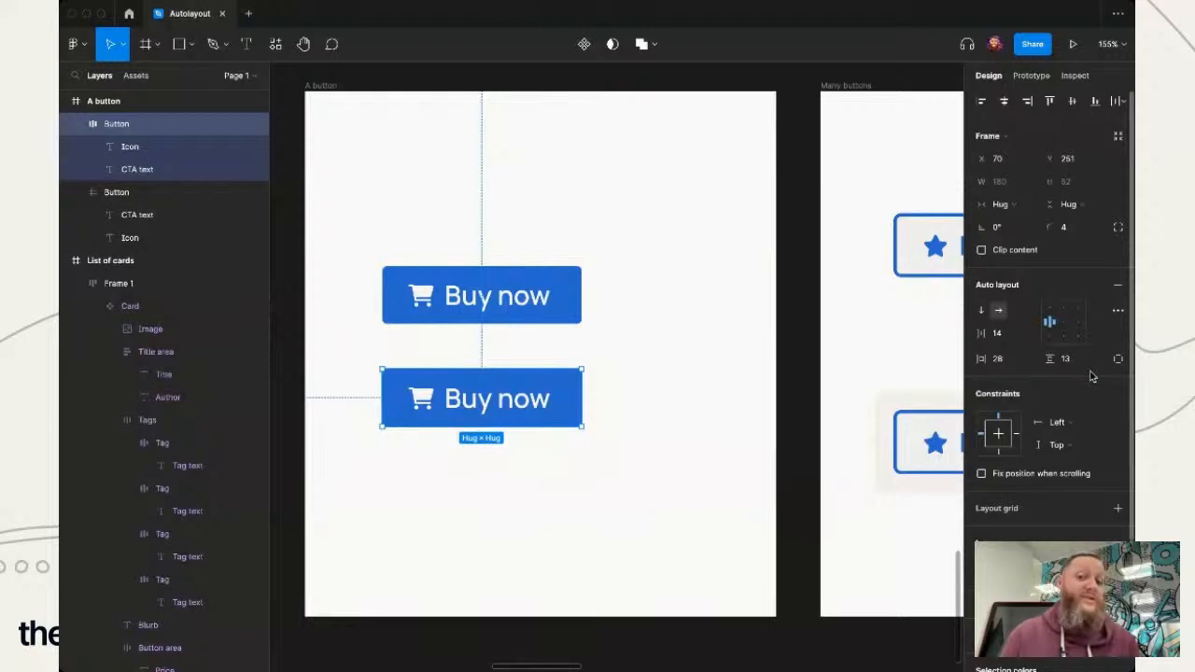
click(496, 302)
double_click(500, 301)
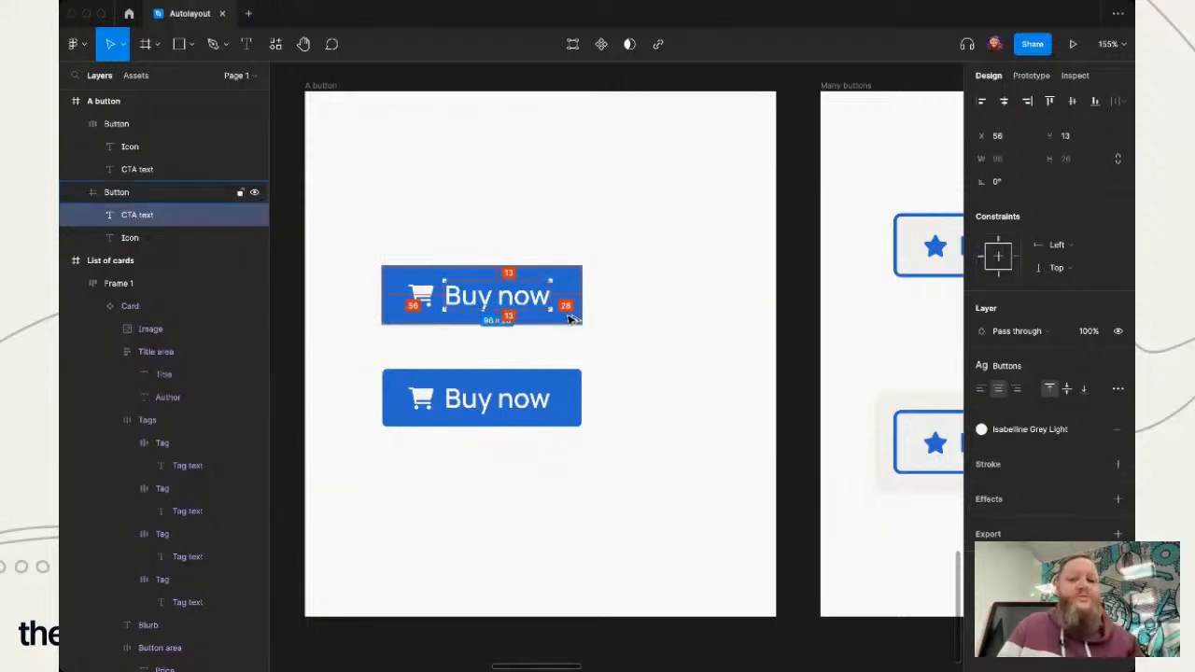
click(430, 297)
shift+click(546, 294)
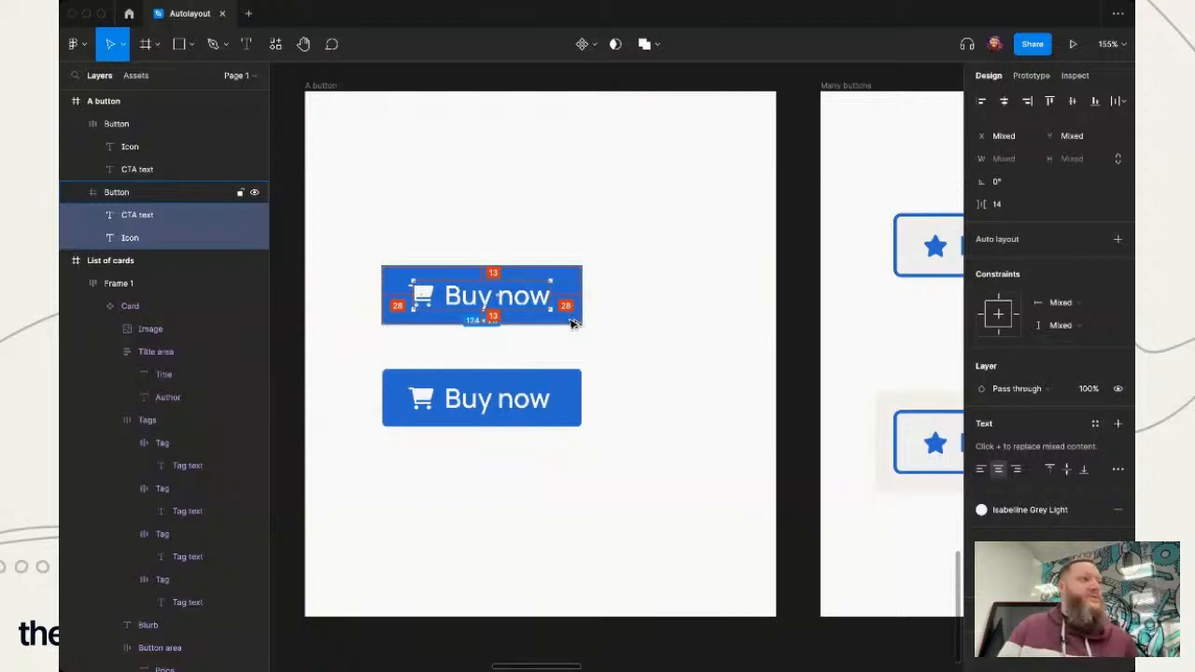
click(612, 366)
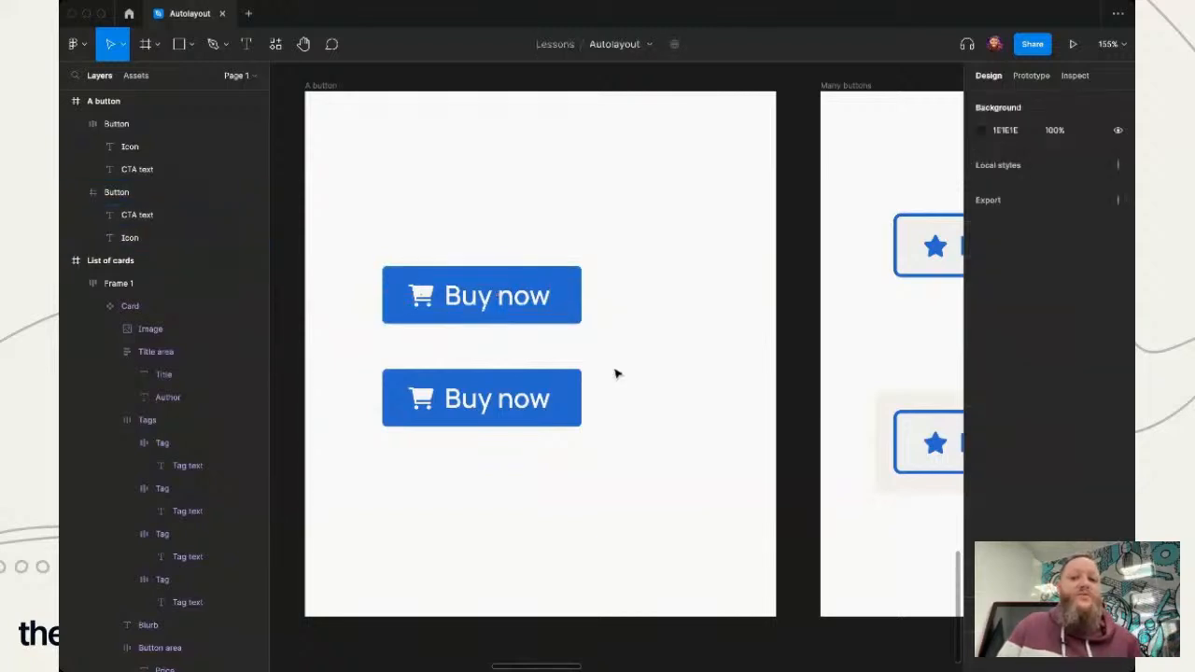
click(523, 394)
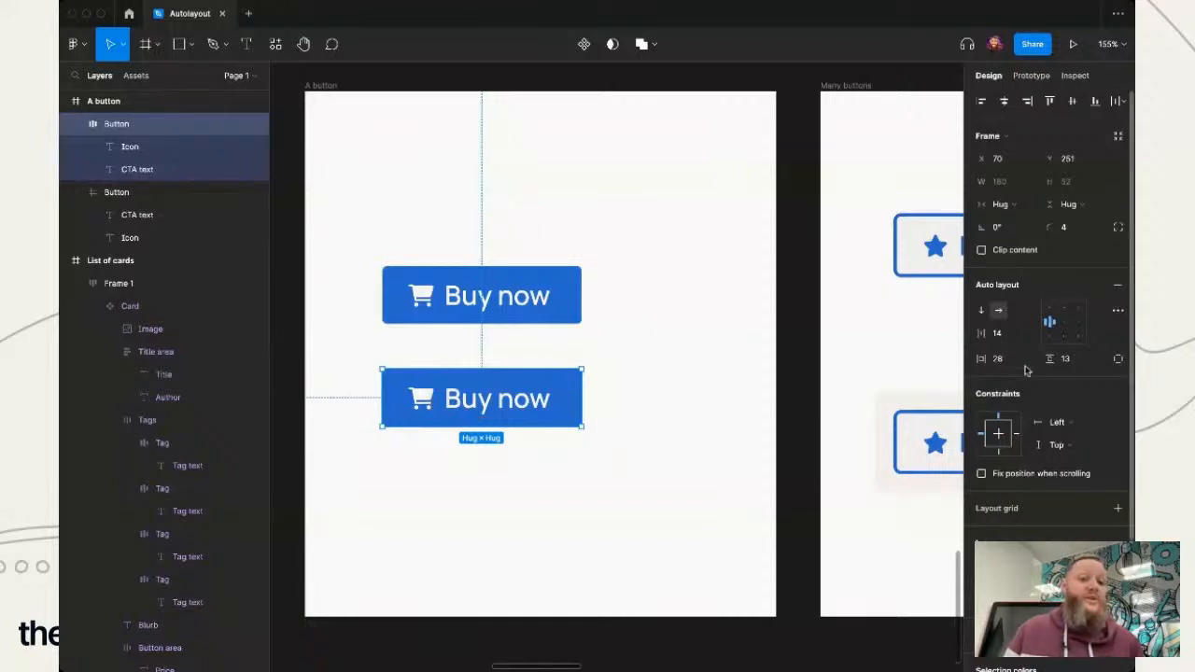
click(567, 594)
- Change the lower auto layout button's label to "Buy now, pay later"
click(520, 420)
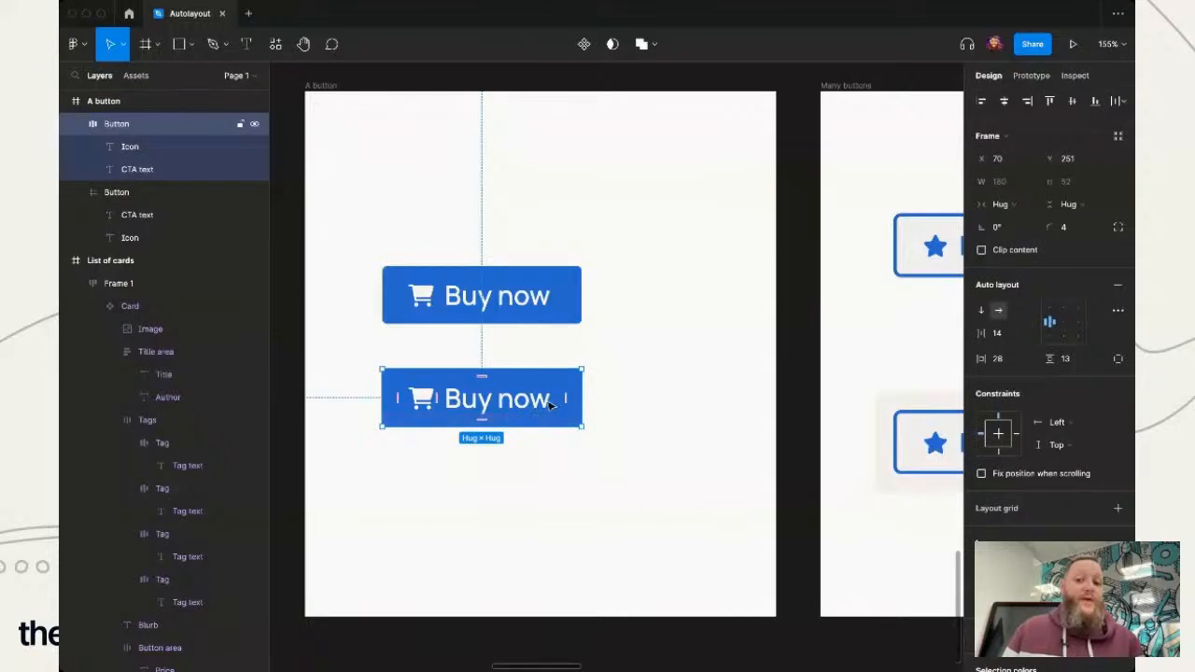
click(549, 407)
double_click(542, 399)
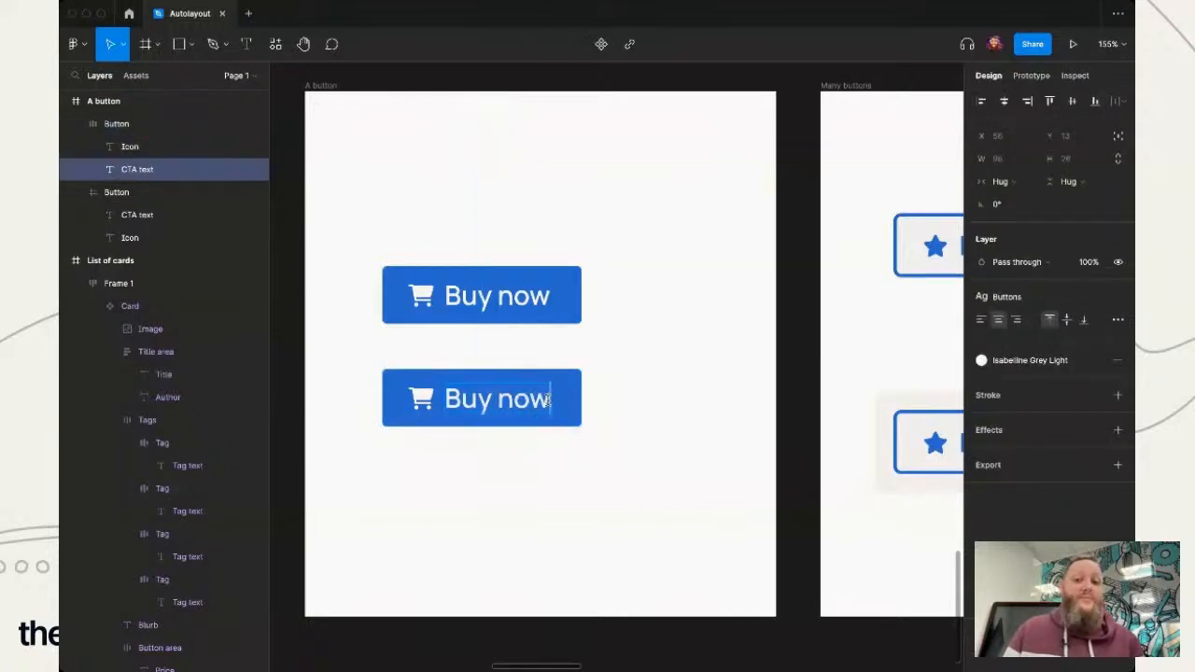
text(, pay later)
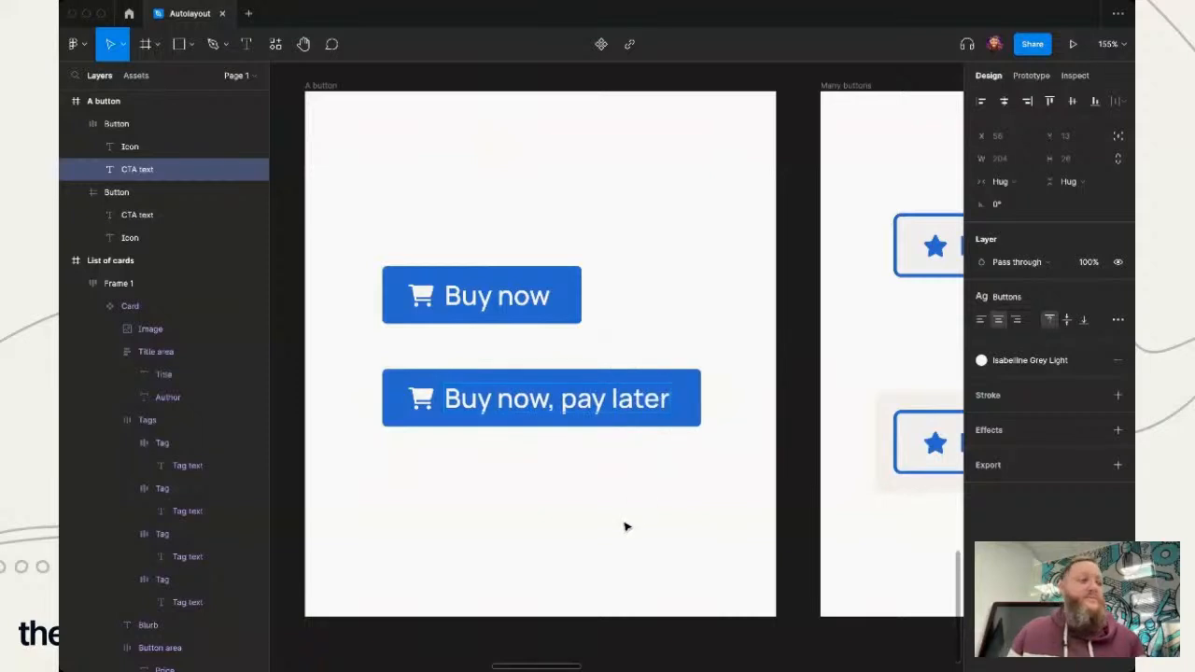
key(Escape)
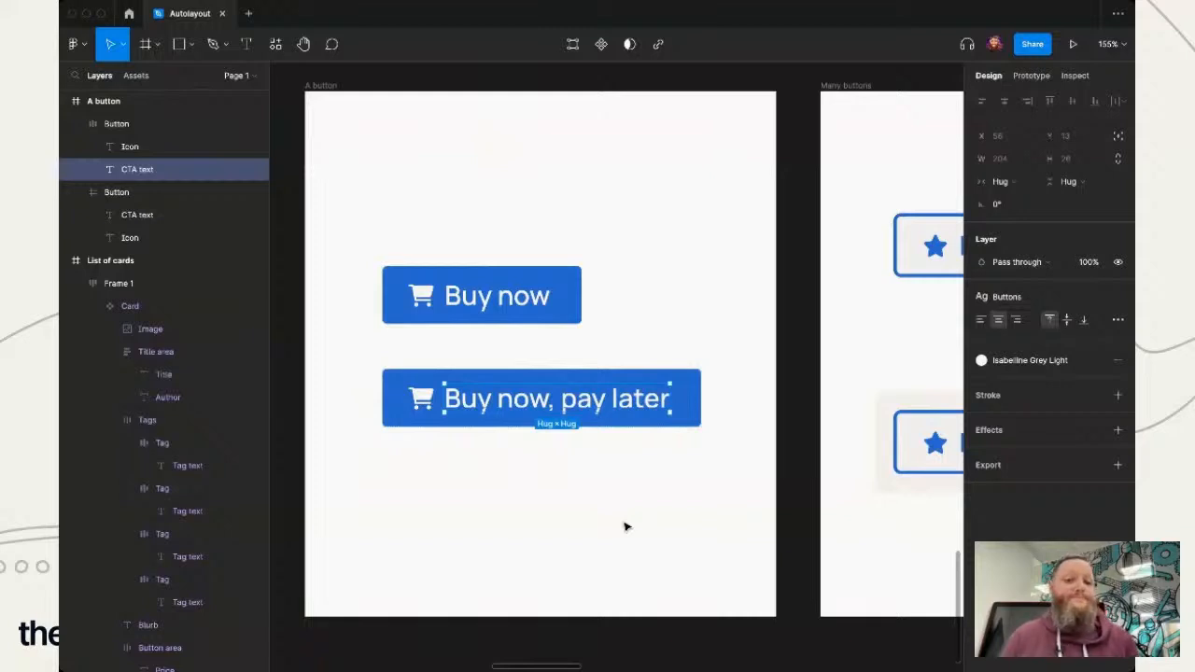
click(626, 527)
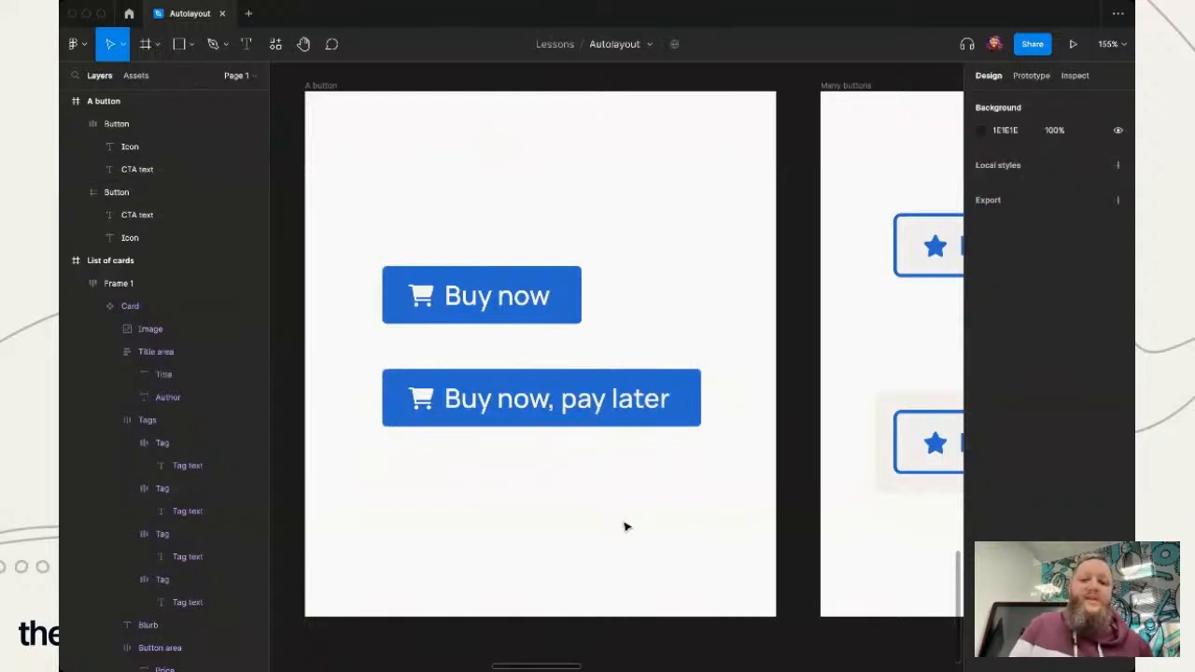
- Undo the text added to the lower button's label
key(ctrl+z)
key(ctrl+z)
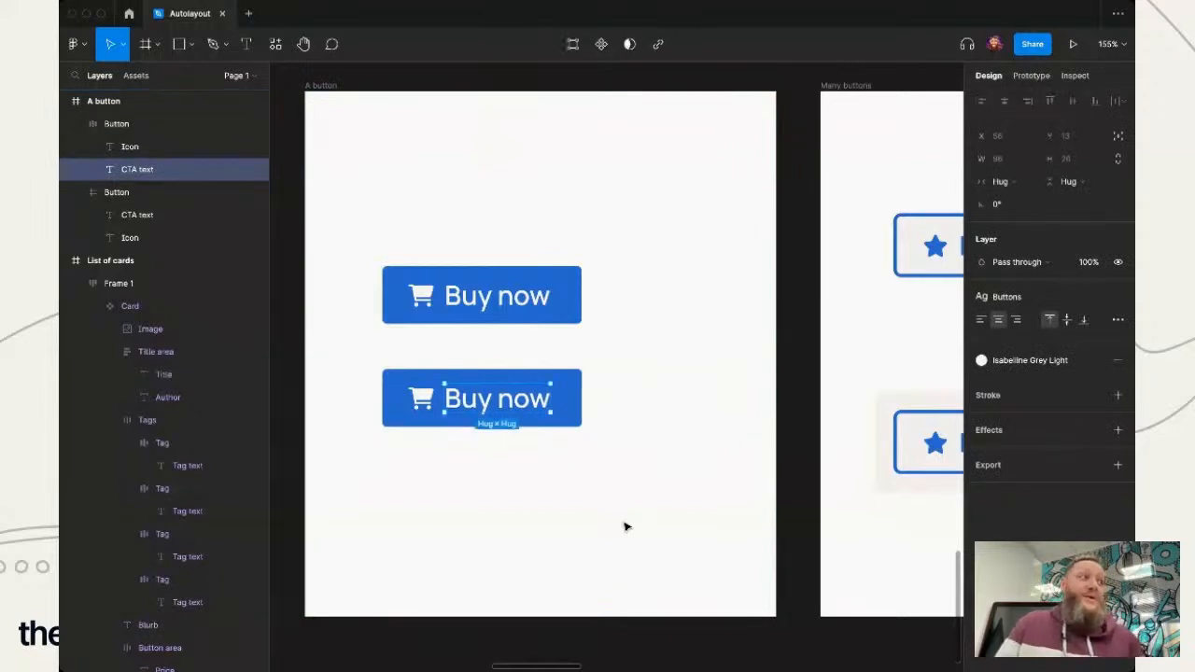
- View the two rows of Like, Share and Buy now buttons in the Many buttons frame with nothing selected
scroll(626, 526, right, 10)
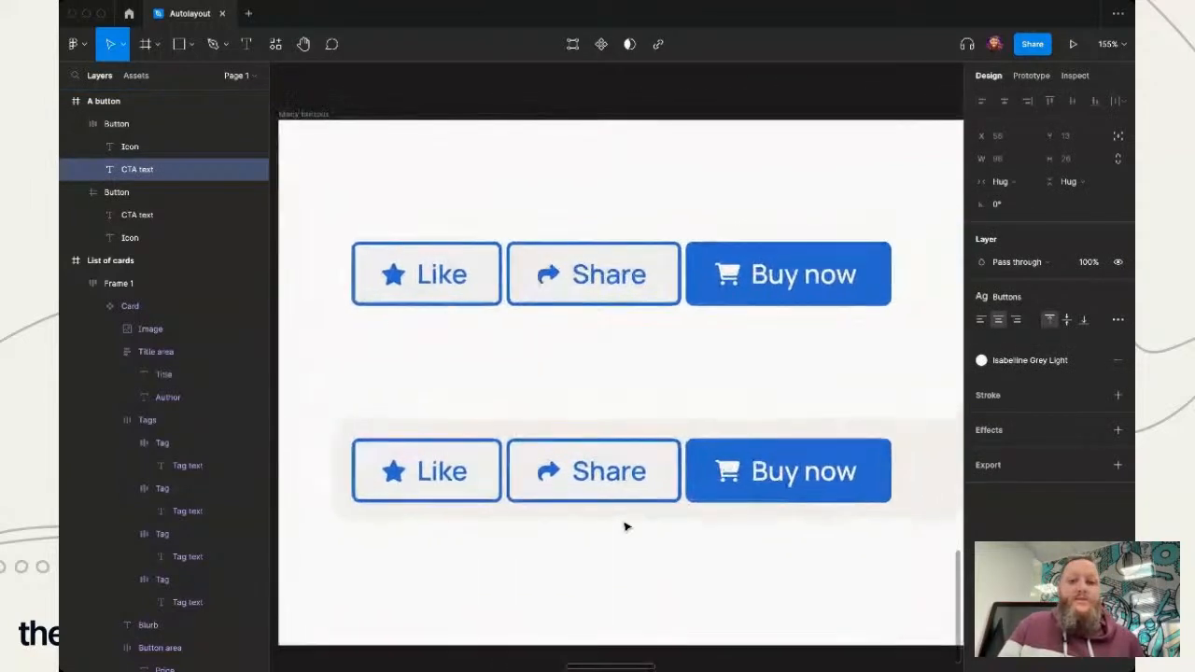
scroll(625, 526, down, 2)
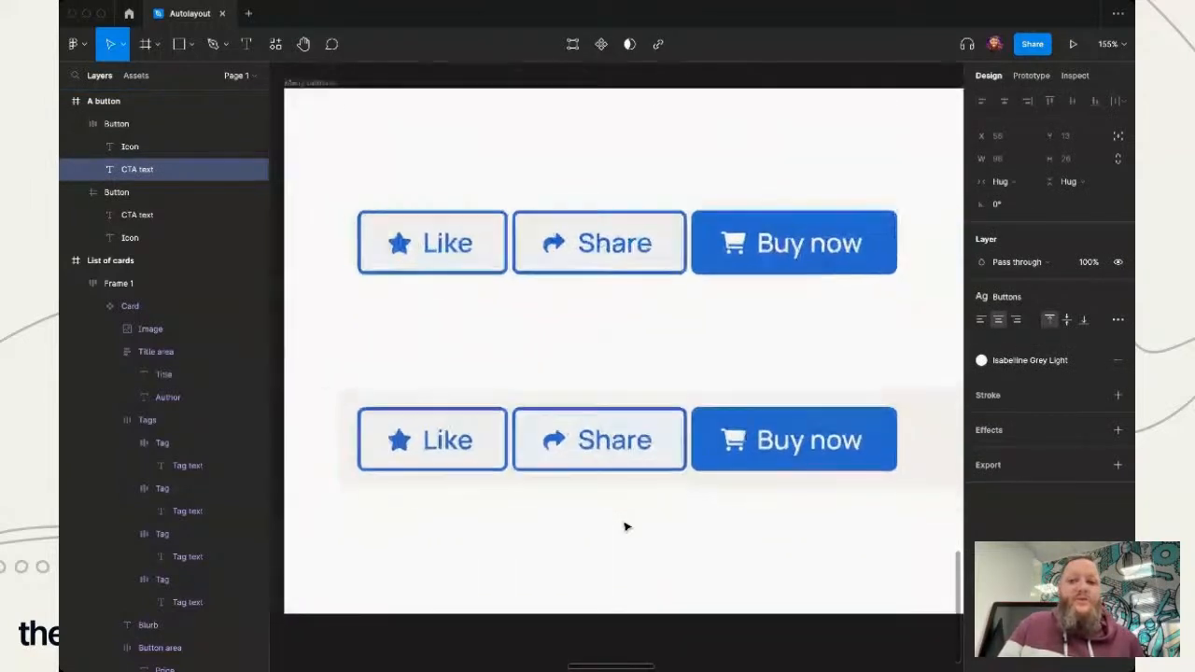
click(710, 529)
scroll(712, 530, right, 1)
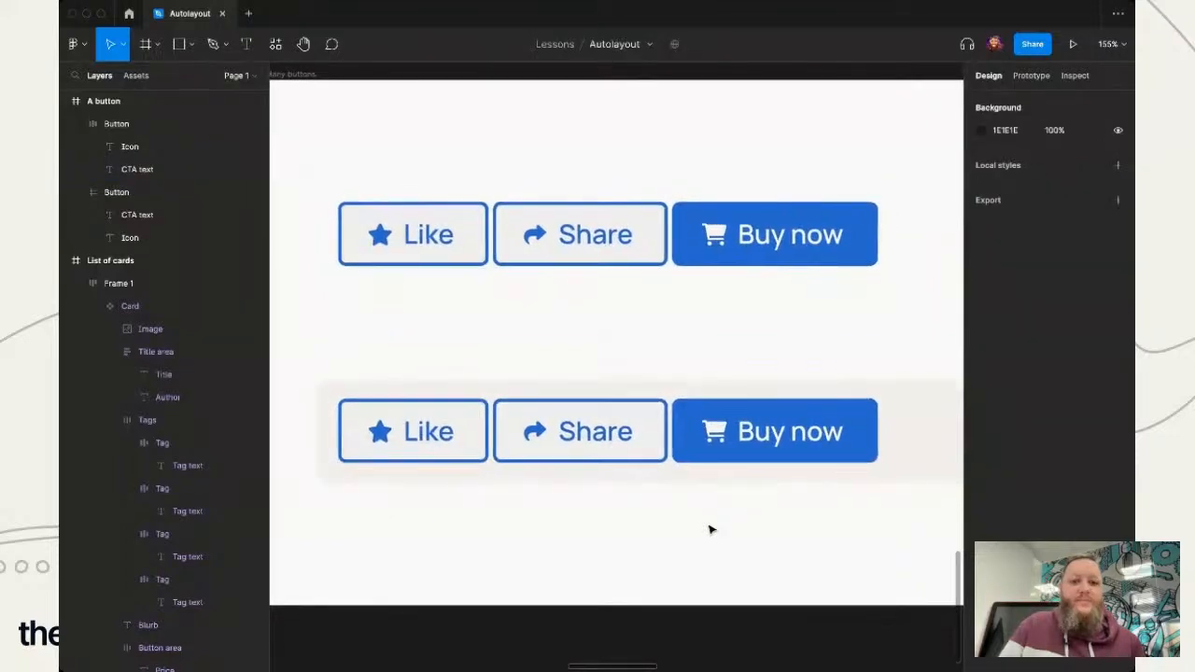
scroll(712, 529, left, 1)
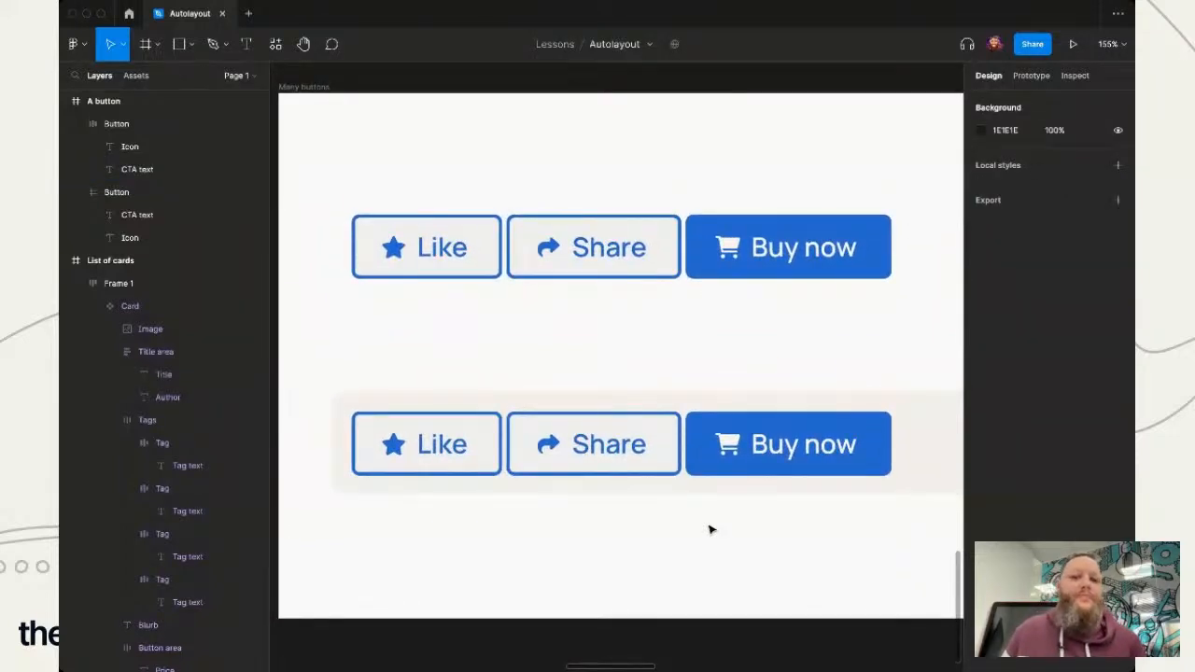
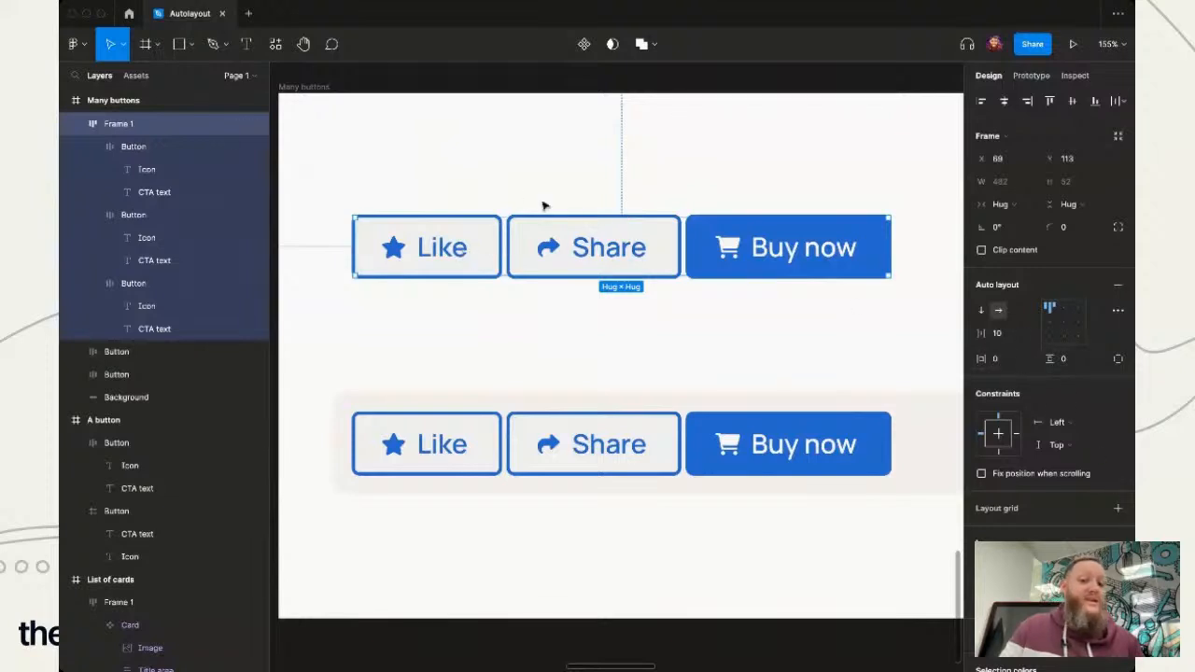
- Change the "Like" label in the upper auto layout row to "Favourite"
click(415, 254)
click(416, 254)
key(Return)
text(Fa)
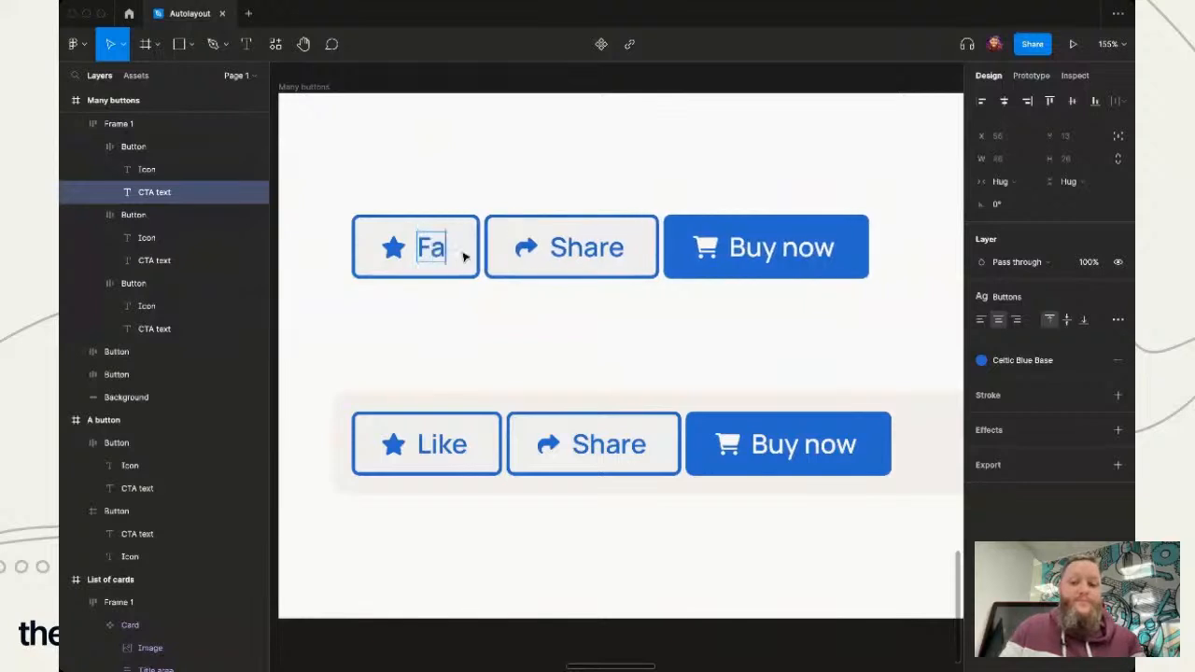
text(vourite)
key(Escape)
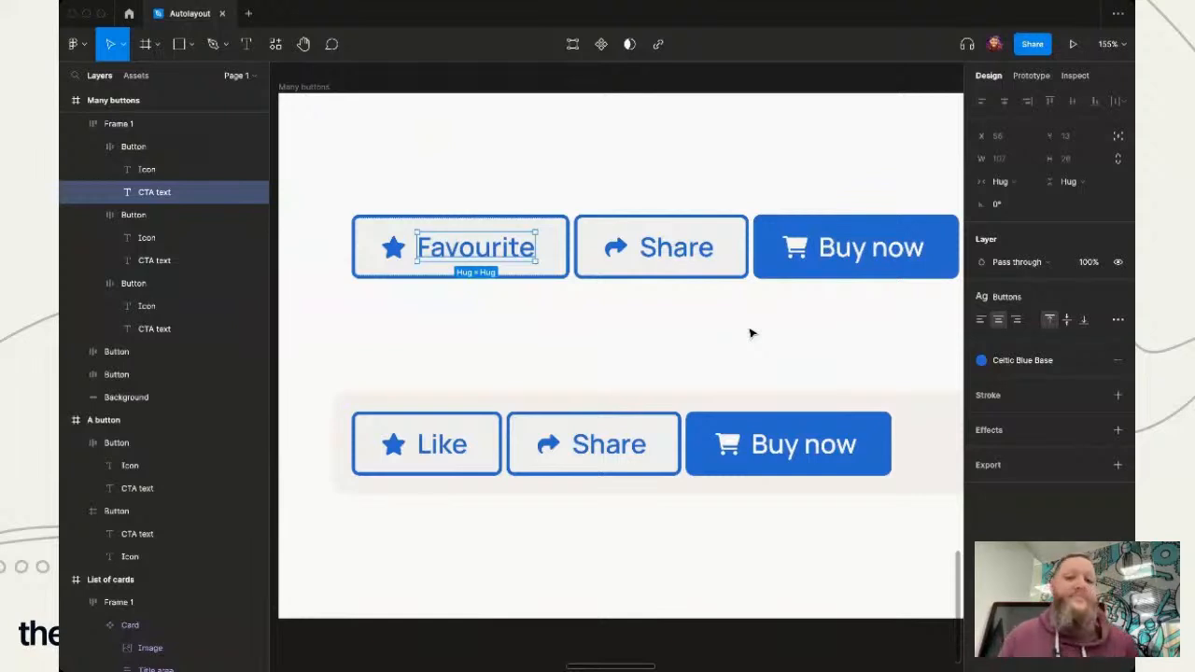
click(752, 332)
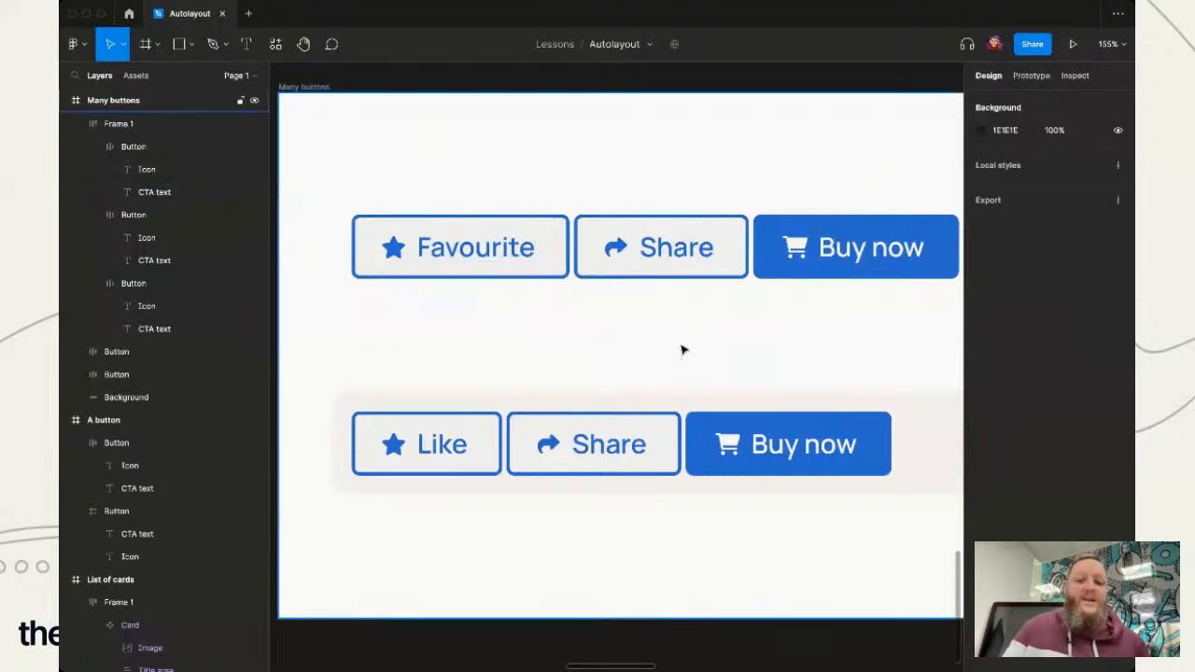
- Undo the label change on the upper row's first button and clear the selection
key(super+z)
key(super+z)
key(super+z)
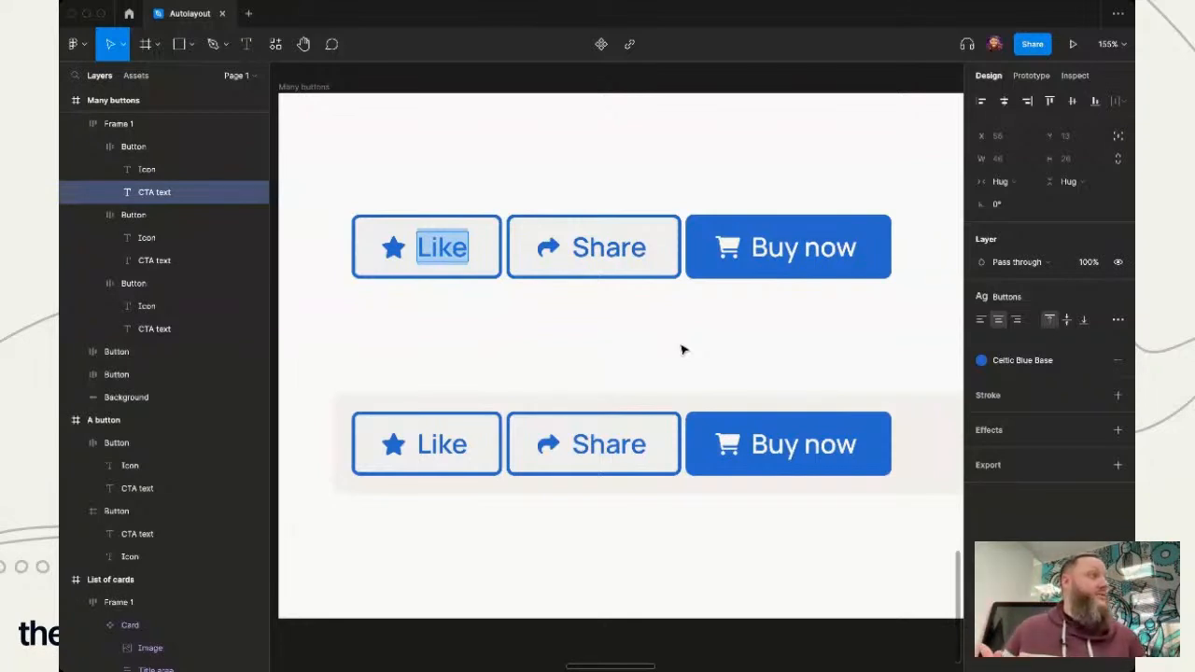
key(Escape)
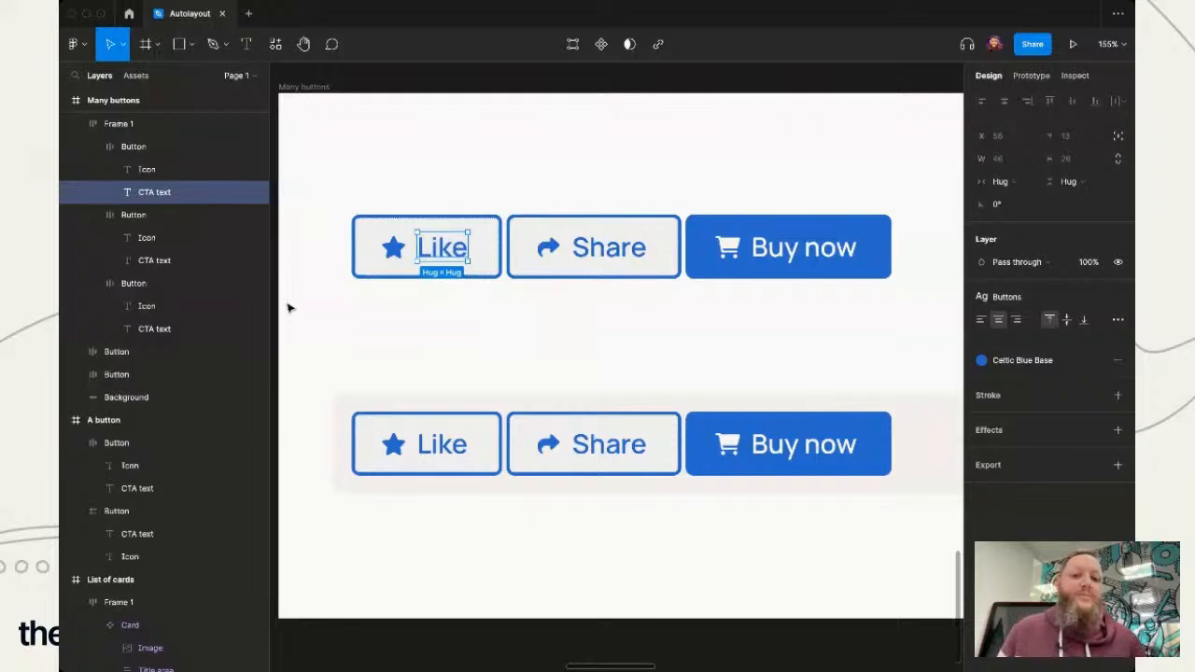
click(533, 330)
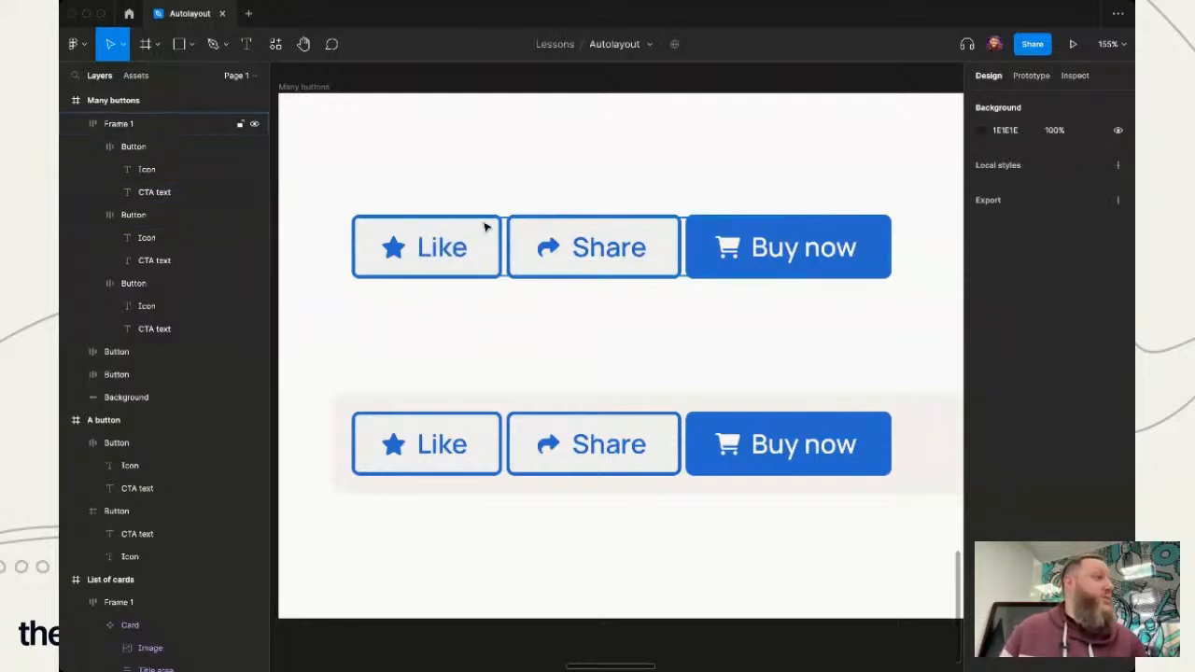
- Set the upper button row's auto layout to vertical direction and move the stack up to Y 47
click(539, 269)
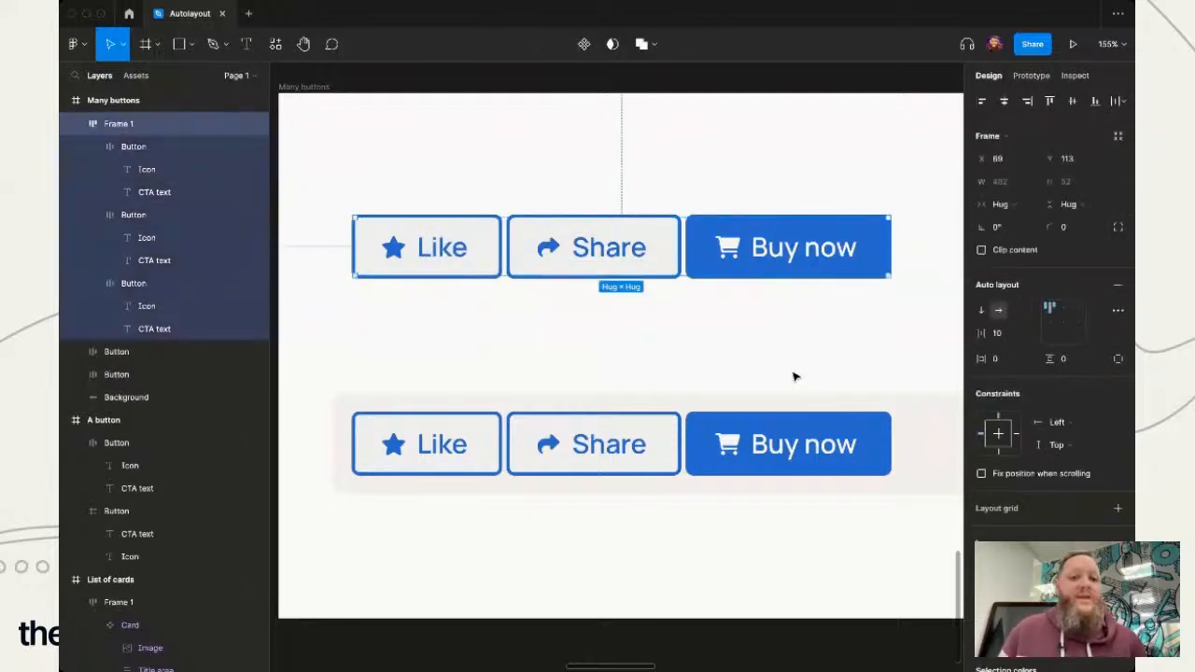
click(677, 342)
click(516, 272)
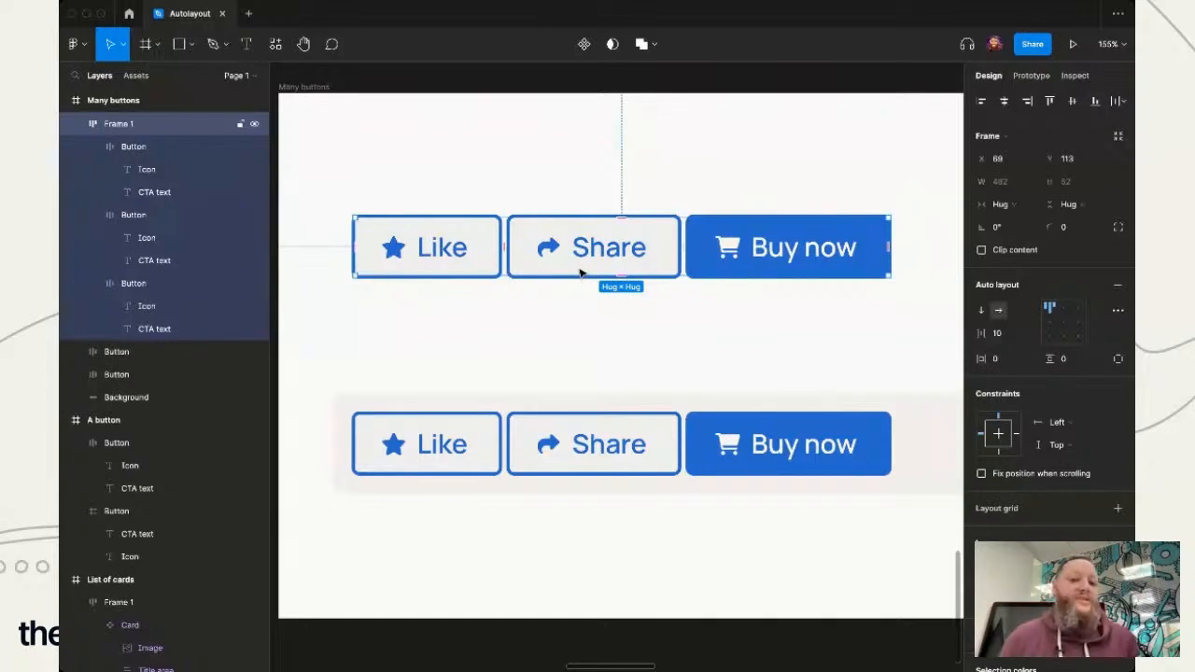
click(980, 315)
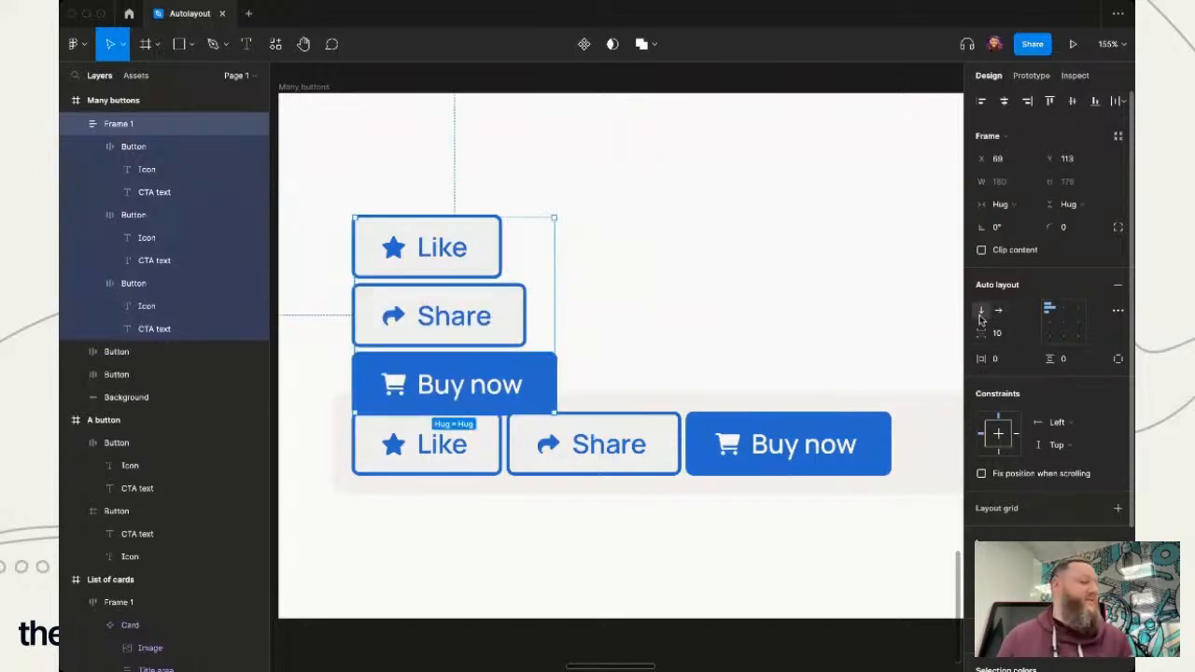
drag(486, 354, 485, 280)
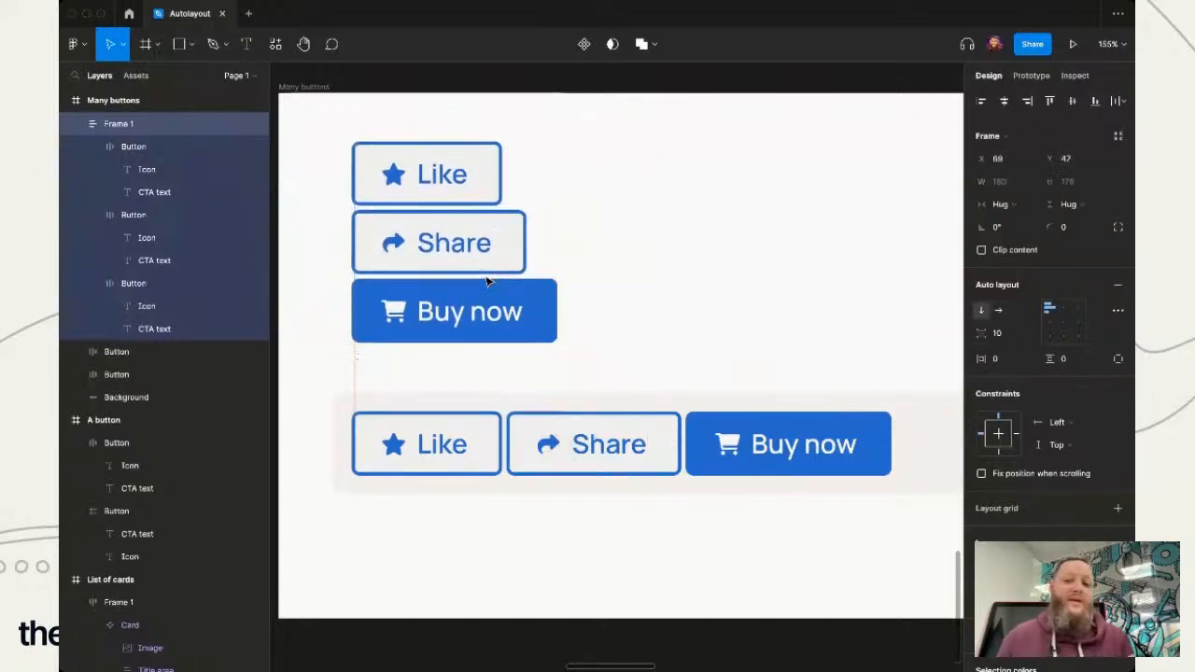
- Duplicate the Share button inside the vertical button stack
click(589, 299)
click(496, 243)
click(495, 245)
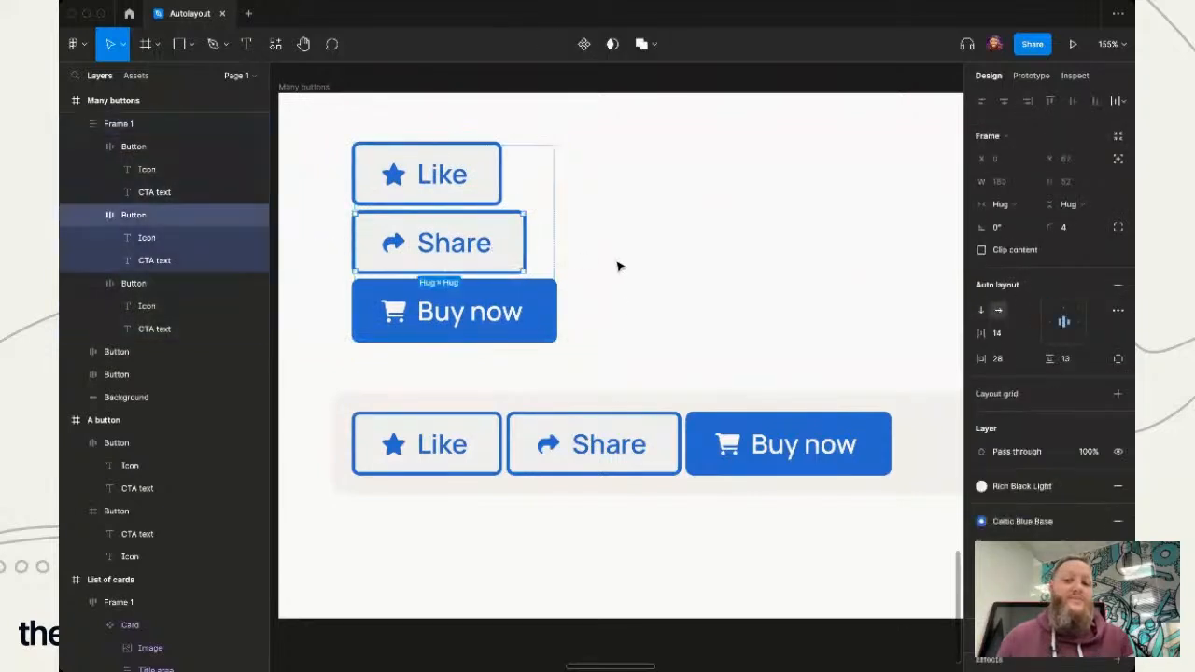
key(ctrl+d)
click(617, 266)
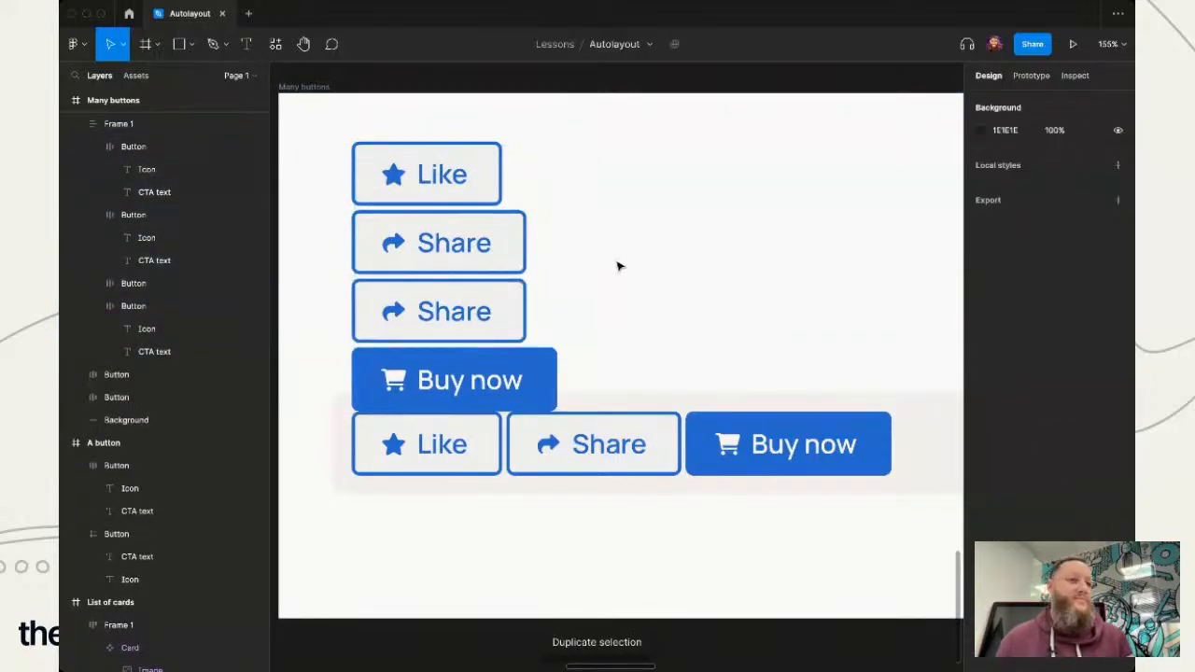
- Undo the Share duplicate, the stack's move and the switch to vertical direction
key(ctrl+z)
key(ctrl+z)
key(ctrl+z)
key(ctrl+z)
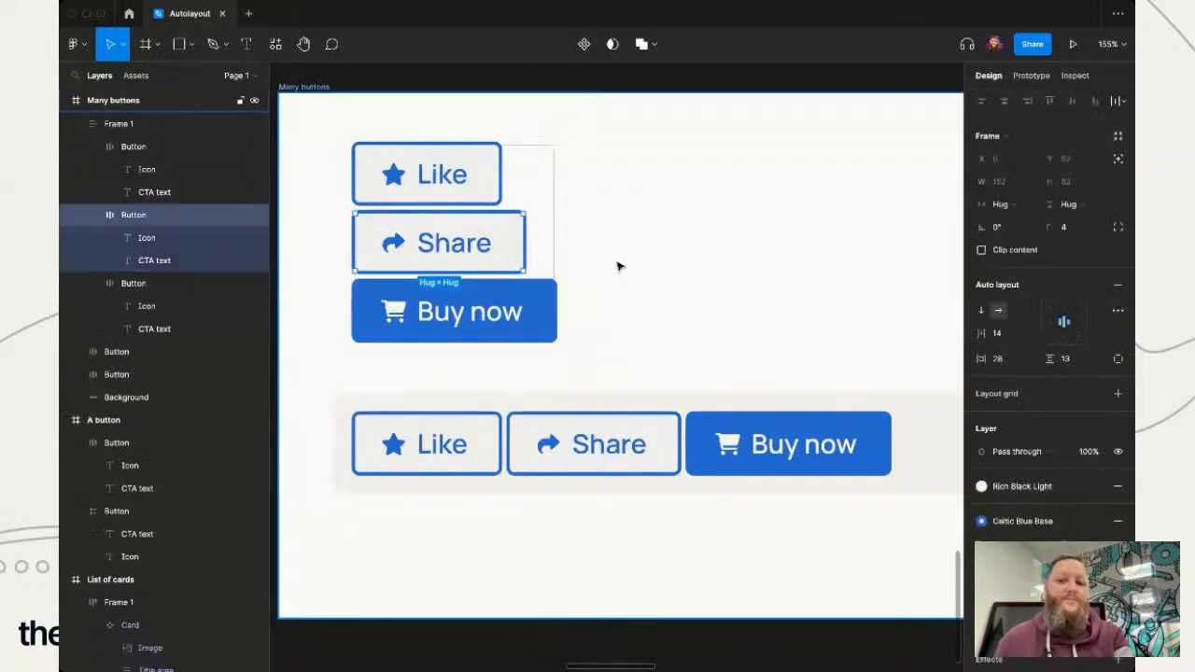
key(ctrl+z)
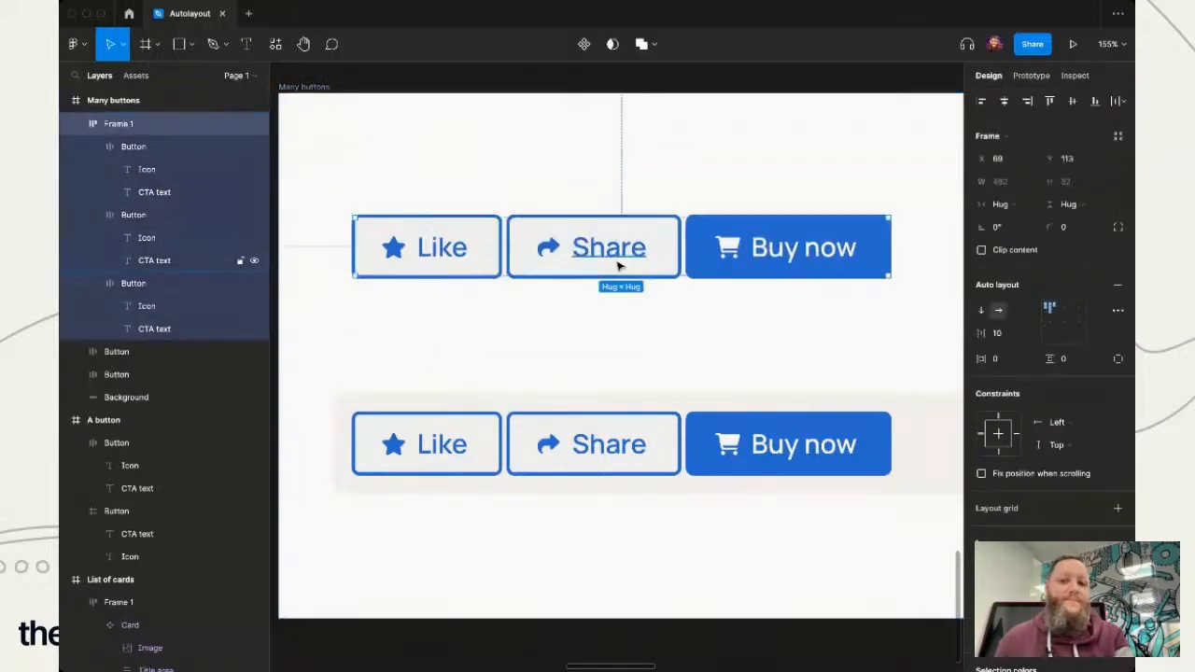
- Examine the upper button row's auto layout direction, gap, padding and alignment settings
click(718, 355)
click(815, 240)
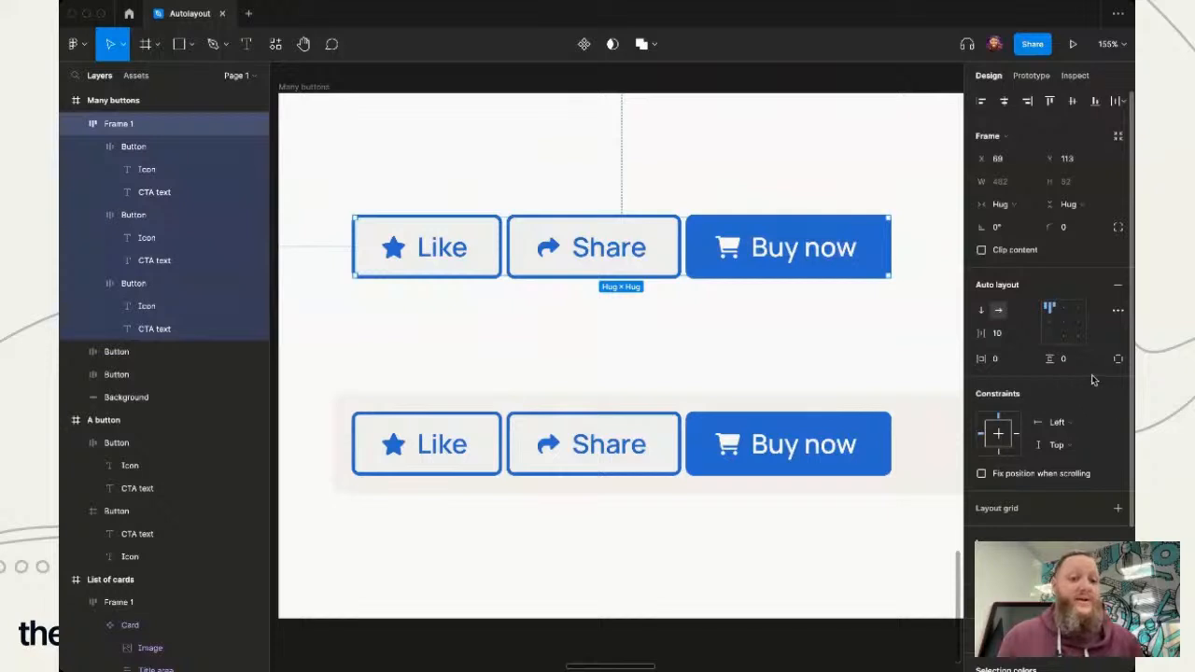
click(779, 328)
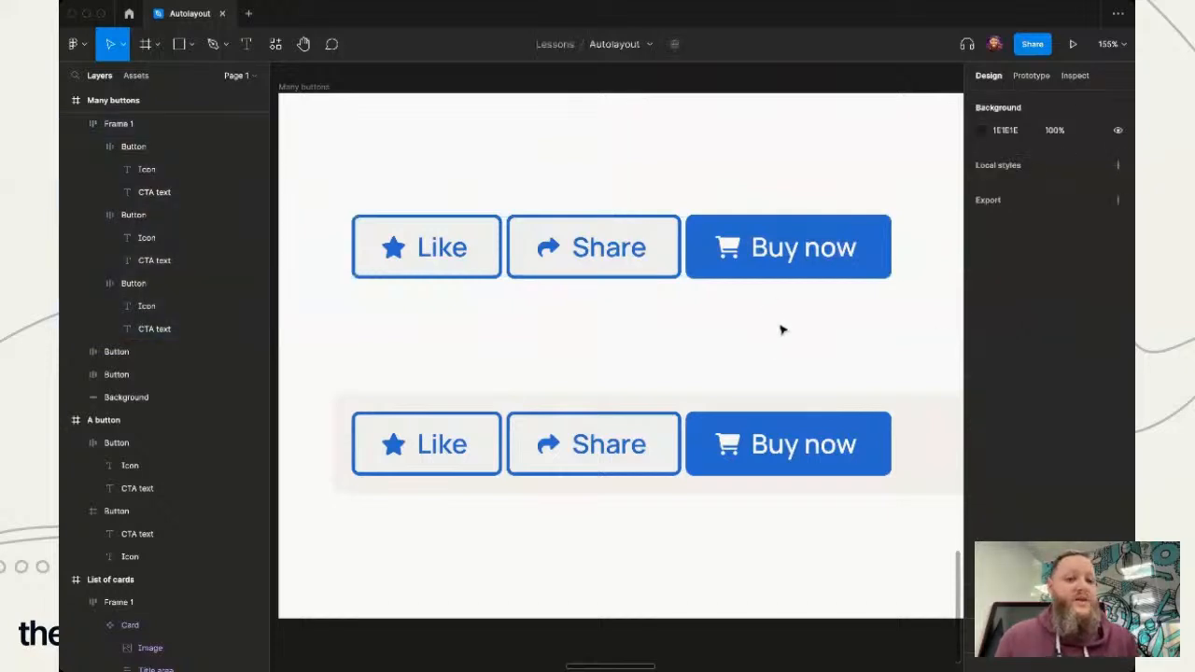
click(745, 250)
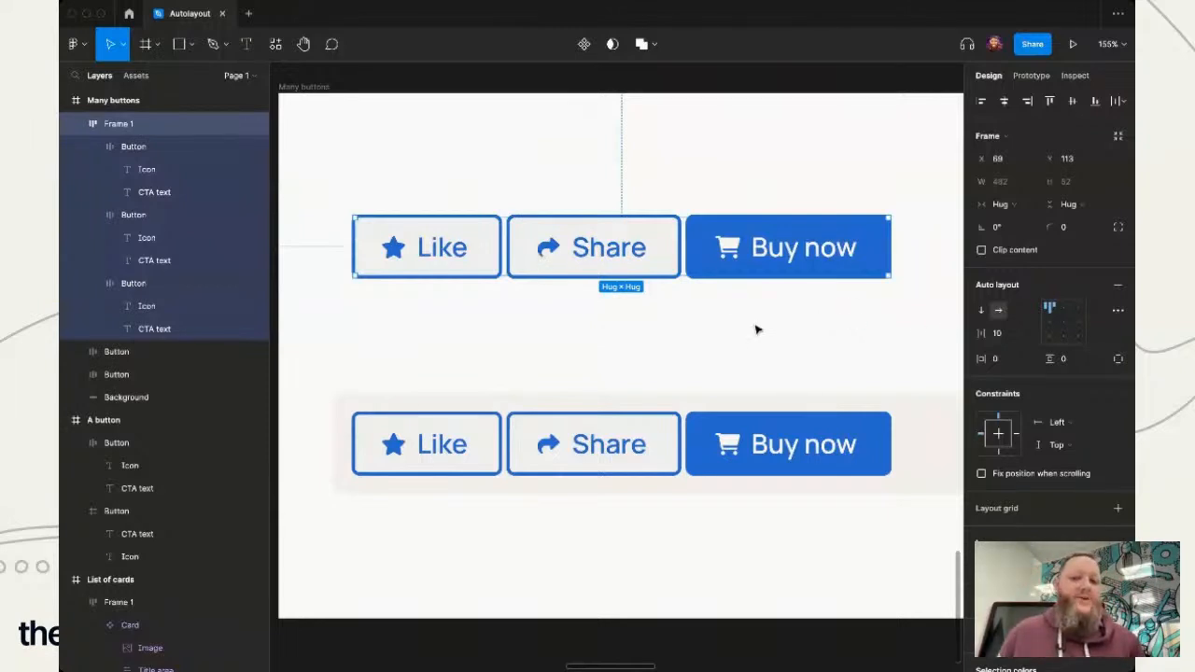
- Combine the lower row's Like, Share and Buy now buttons with their background into one auto layout frame
scroll(728, 389, down, 2)
scroll(728, 388, right, 2)
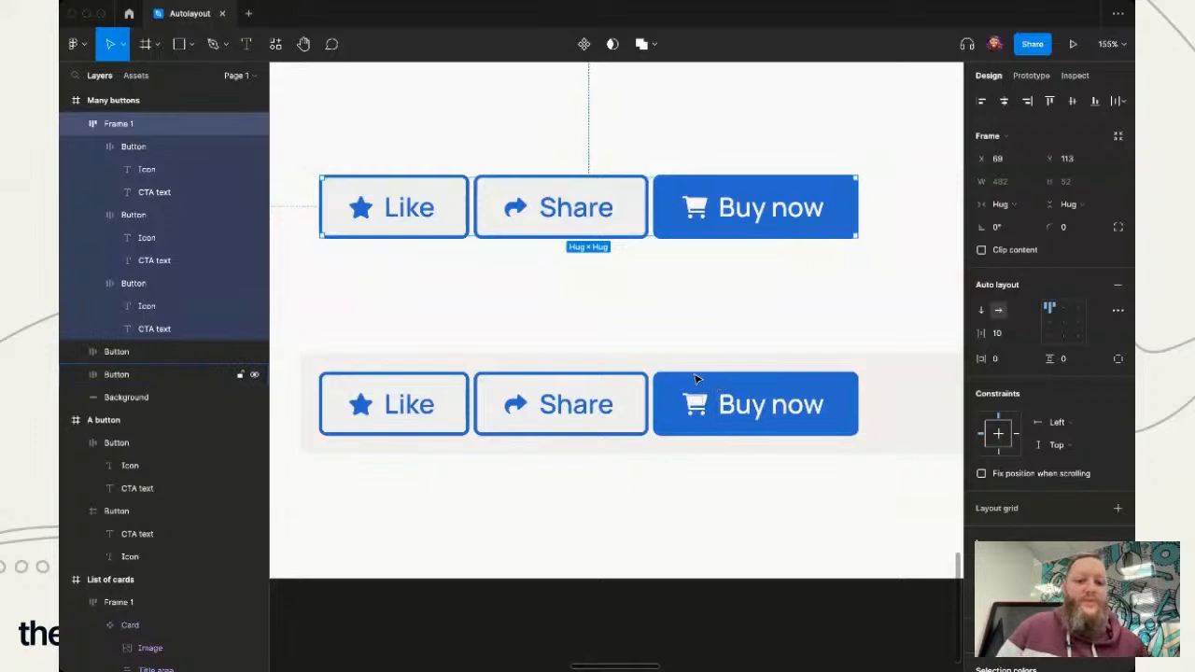
scroll(695, 378, down, 3)
scroll(752, 327, down, 1)
scroll(753, 328, right, 1)
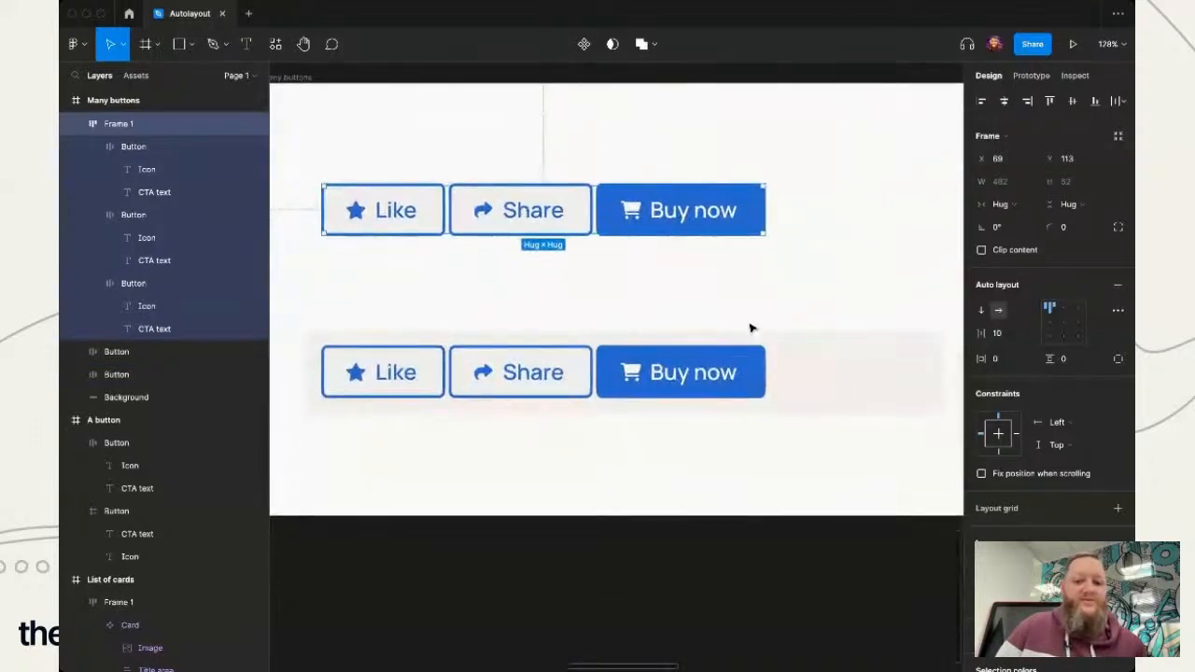
scroll(728, 355, left, 1)
click(705, 381)
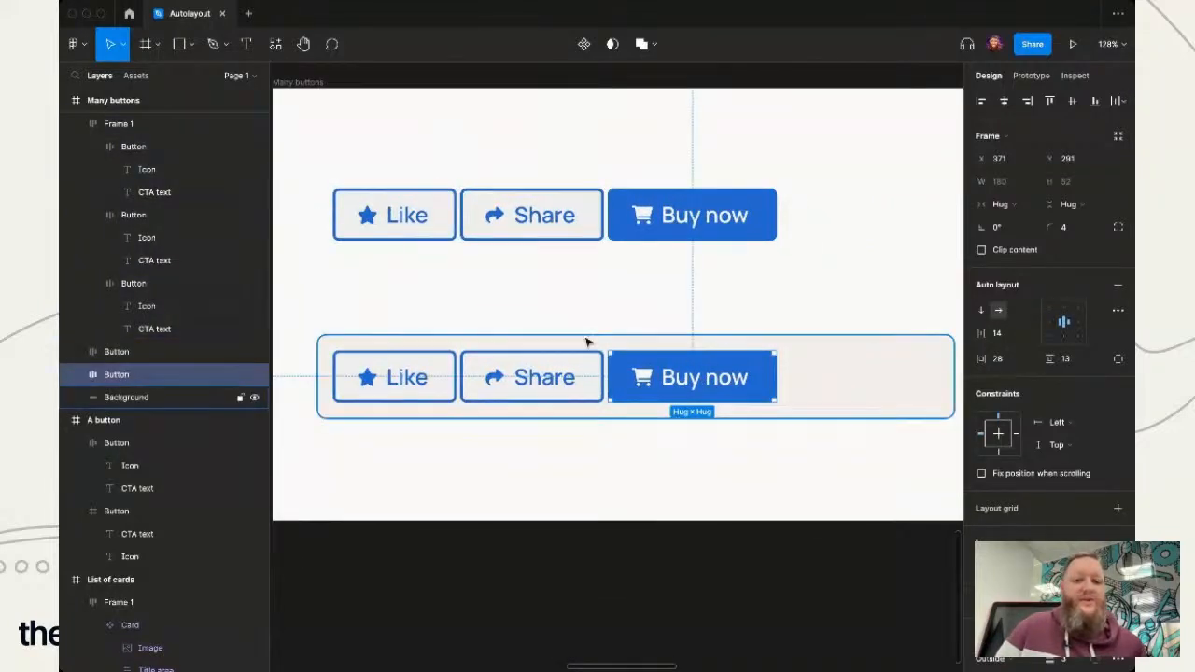
click(359, 378)
shift+click(566, 376)
shift+click(733, 387)
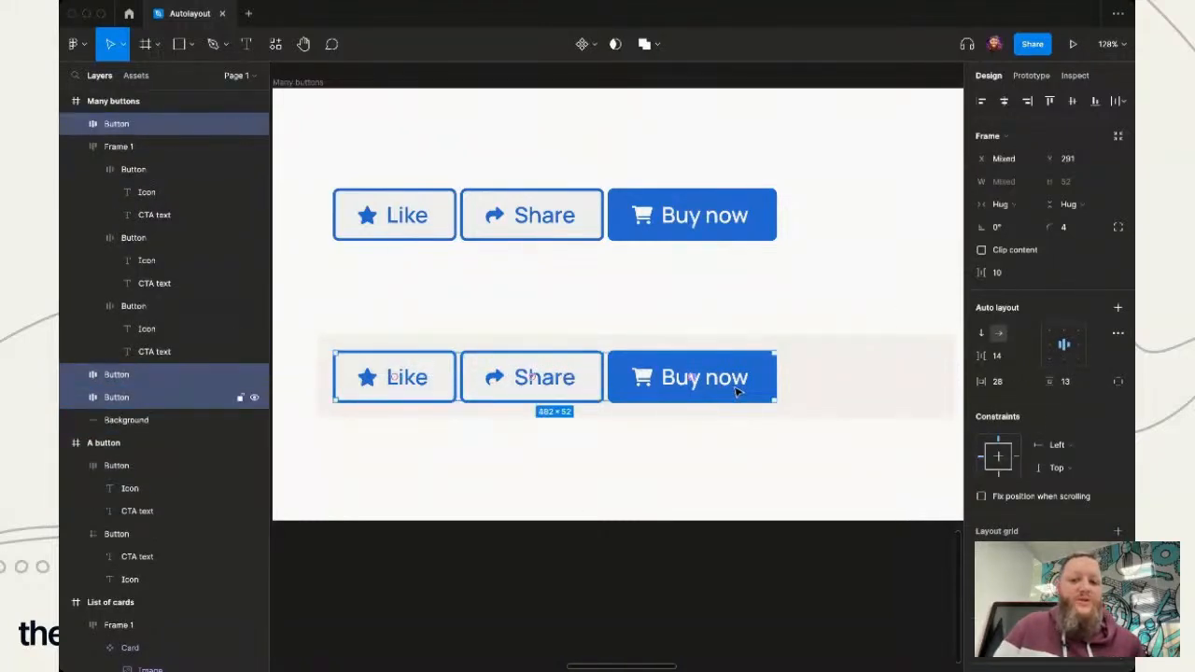
shift+click(870, 406)
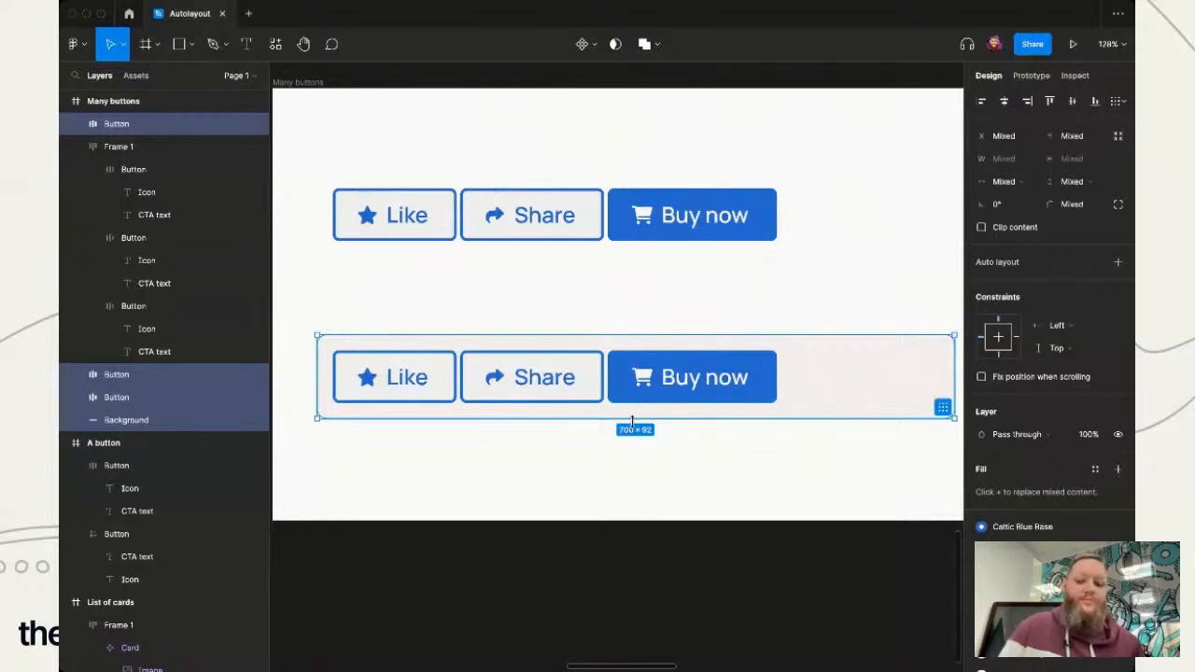
key(shift+a)
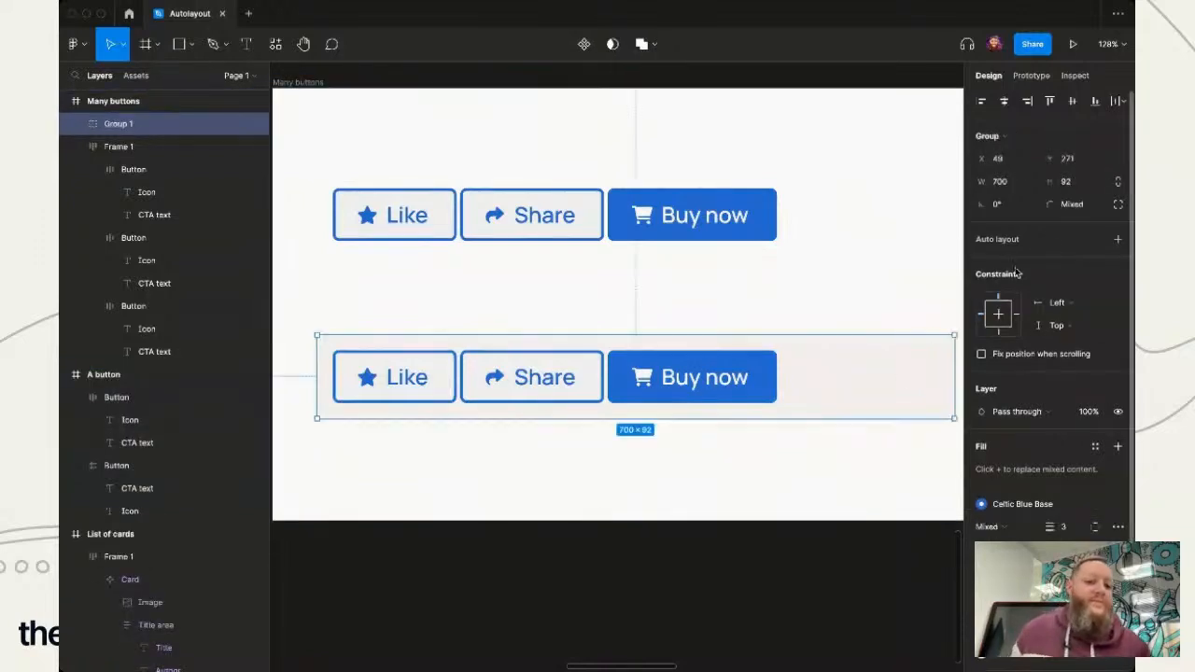
click(827, 477)
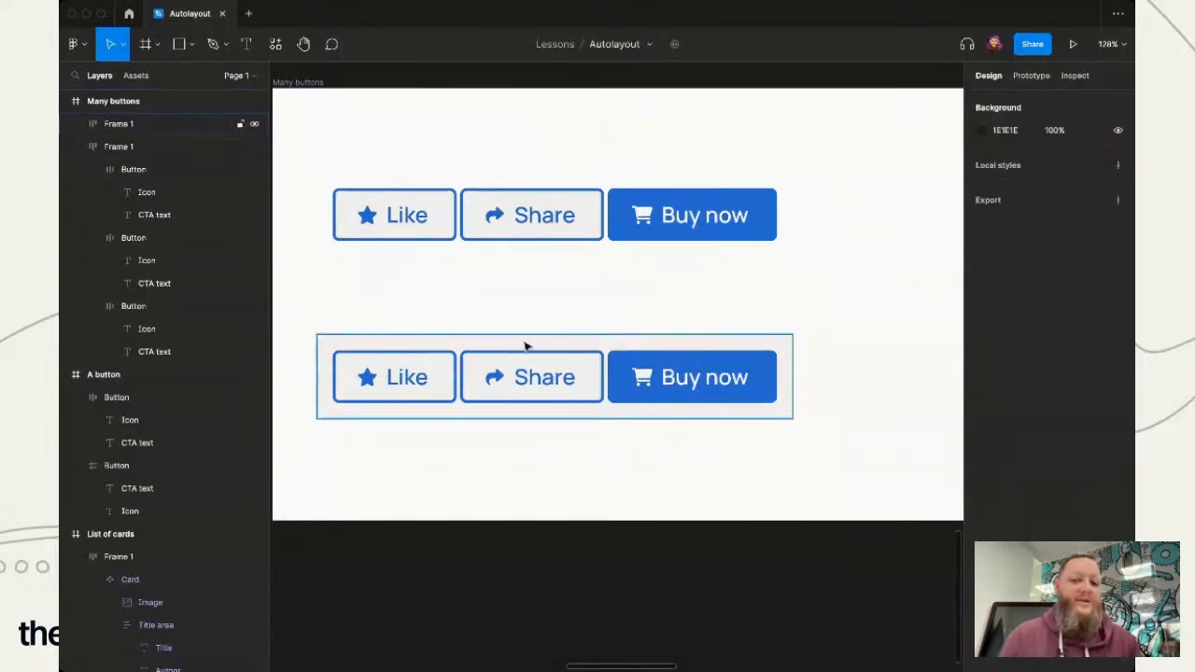
- Change the "Like" label in the lower row's new auto layout frame to "Favourite"
double_click(407, 397)
double_click(408, 376)
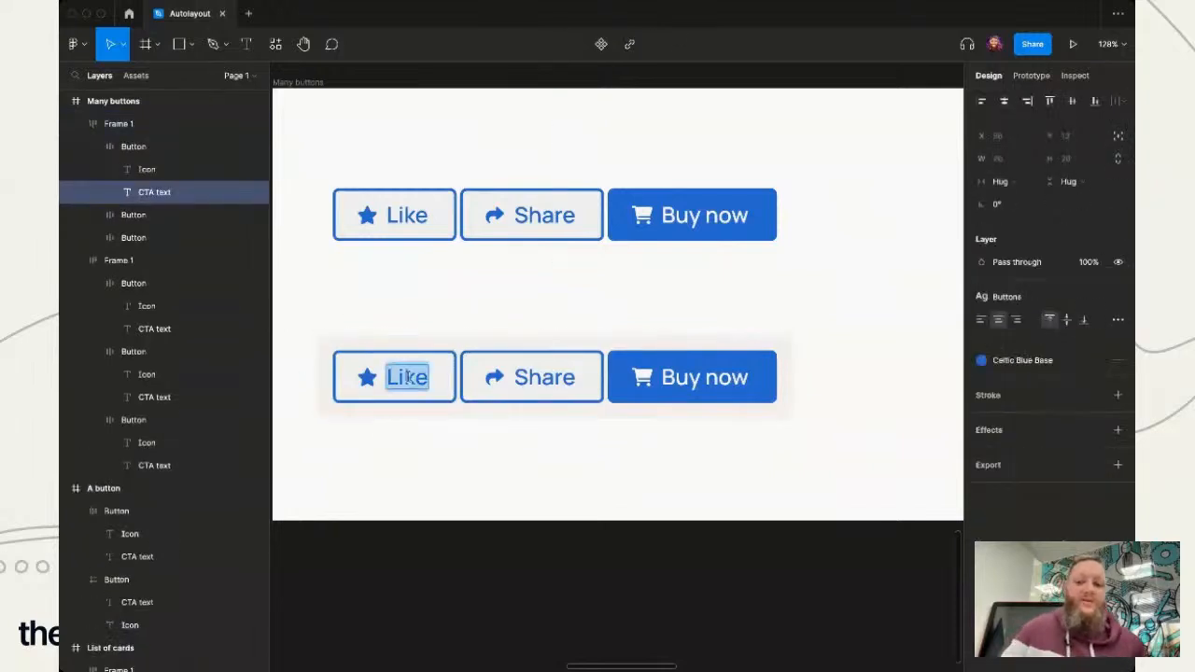
text(Favourite)
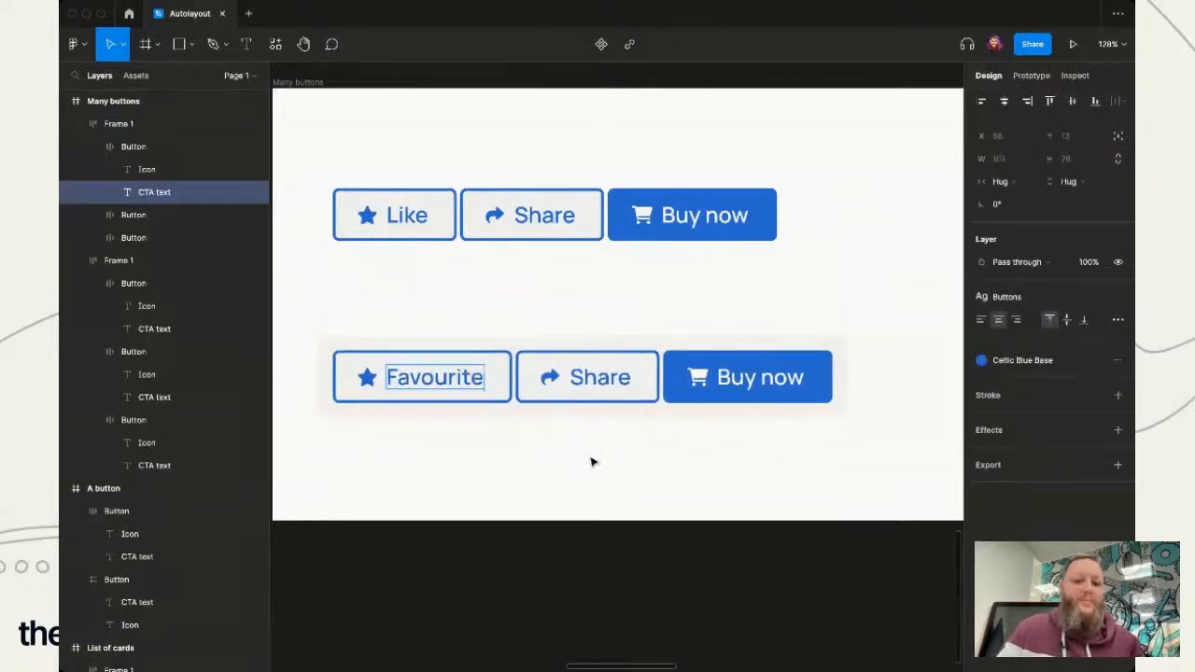
click(587, 467)
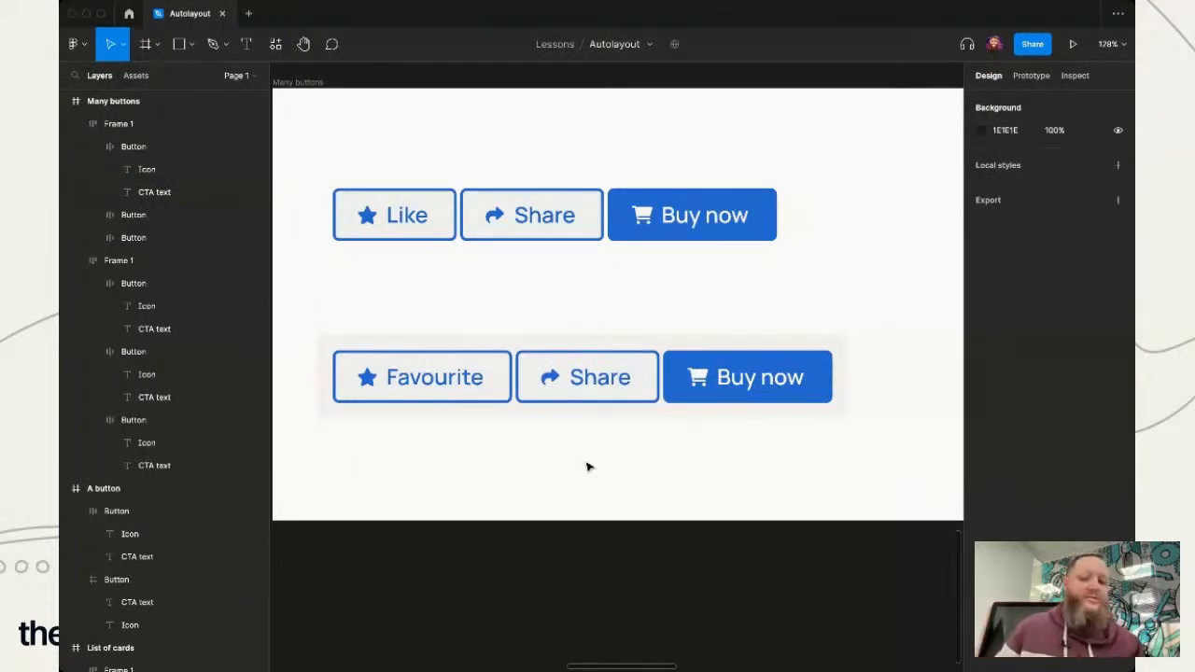
- Undo the "Favourite" label change in the lower row
key(super+z)
key(super+z)
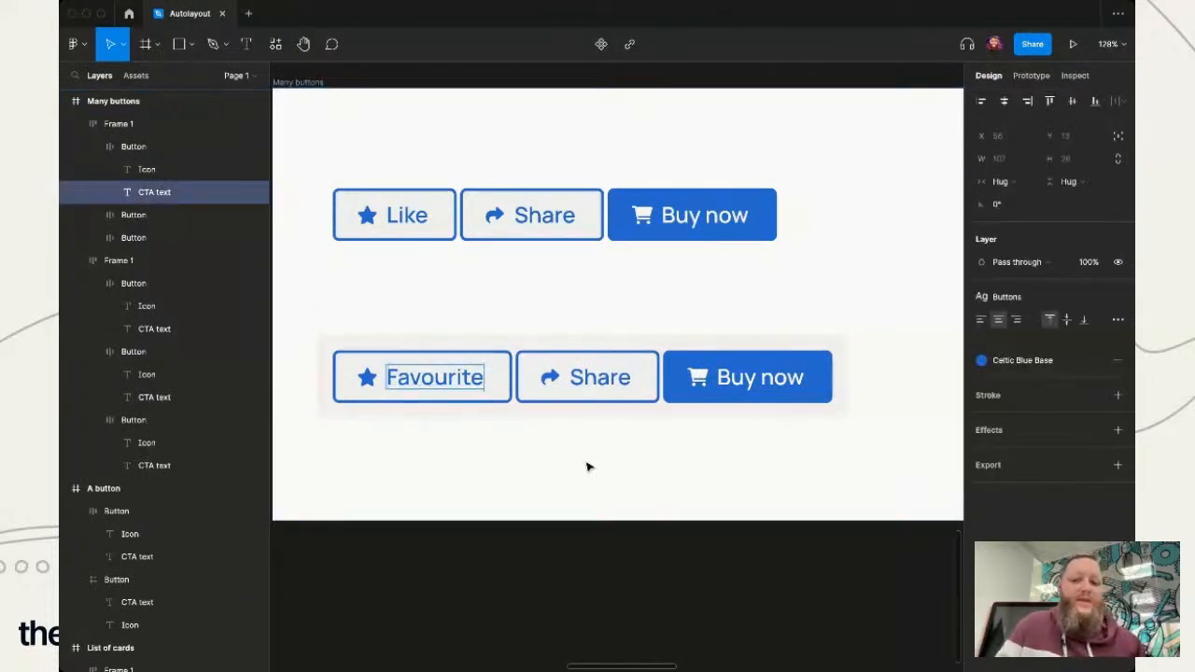
key(super+z)
- Widen the lower auto layout frame to a fixed width of 701, extending its right edge
click(752, 417)
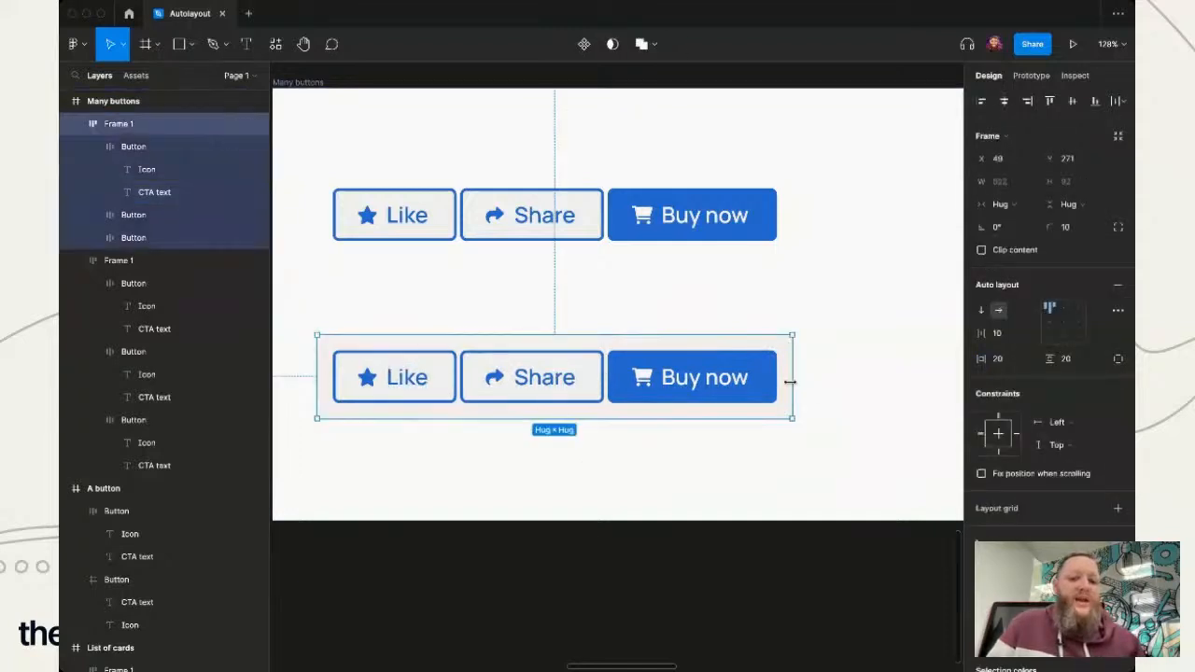
drag(791, 381, 915, 370)
scroll(846, 484, right, 3)
click(744, 504)
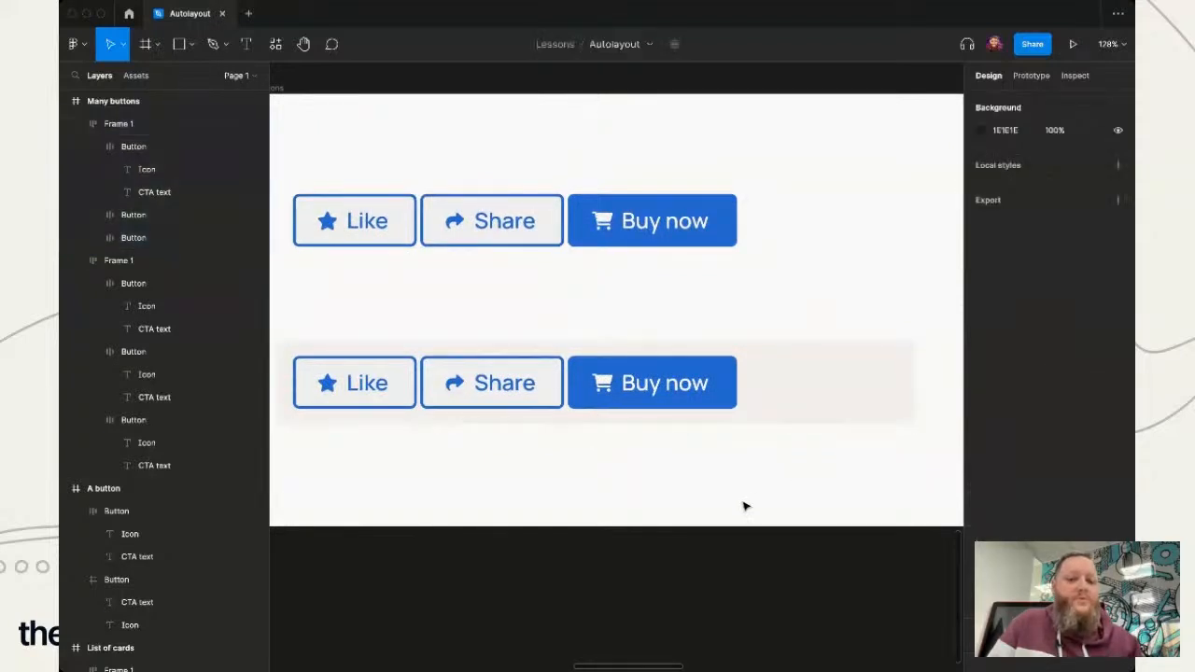
- Keep the lower frame's auto layout horizontal and set its buttons to right alignment
click(636, 392)
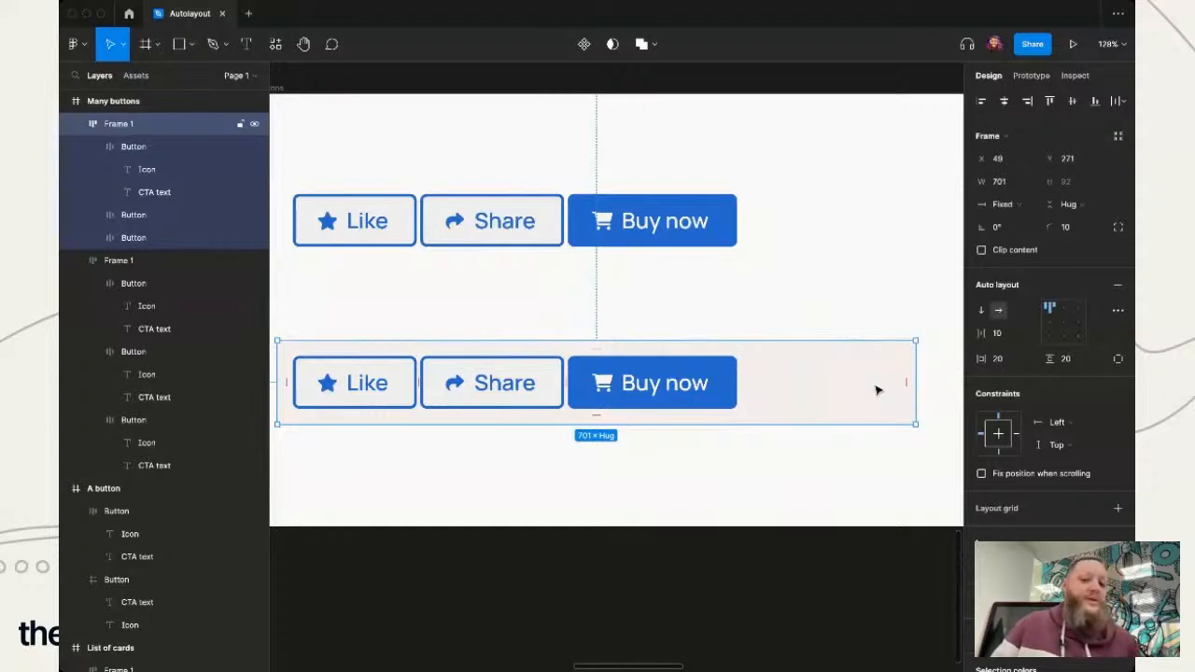
click(998, 313)
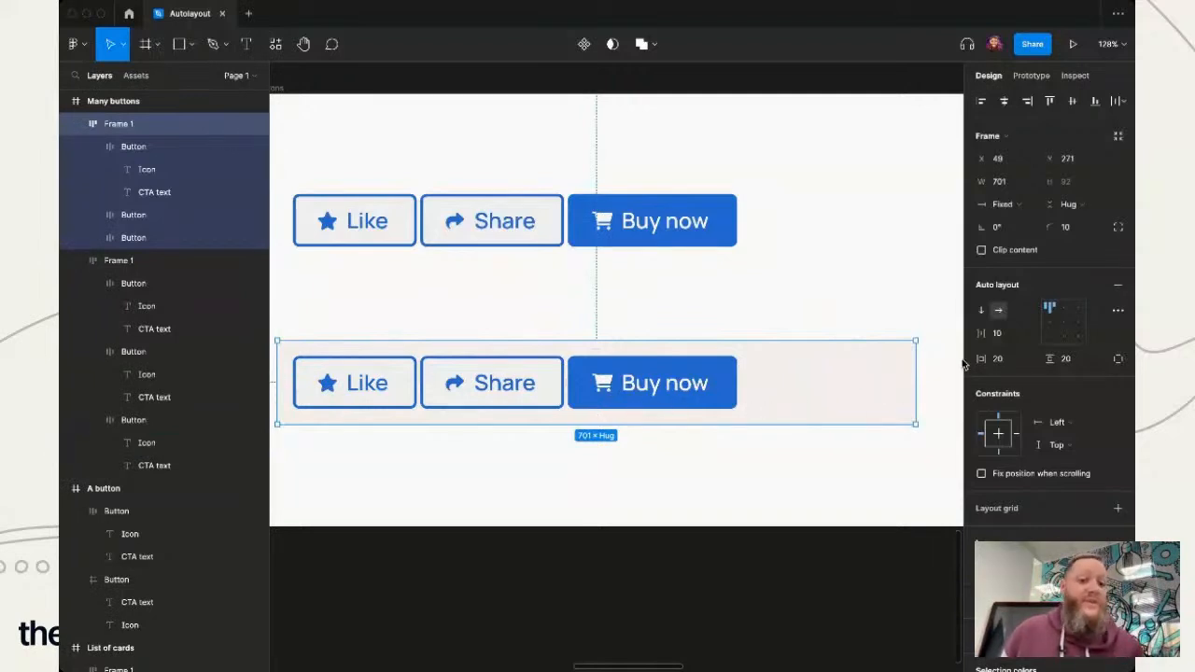
click(1082, 330)
click(609, 622)
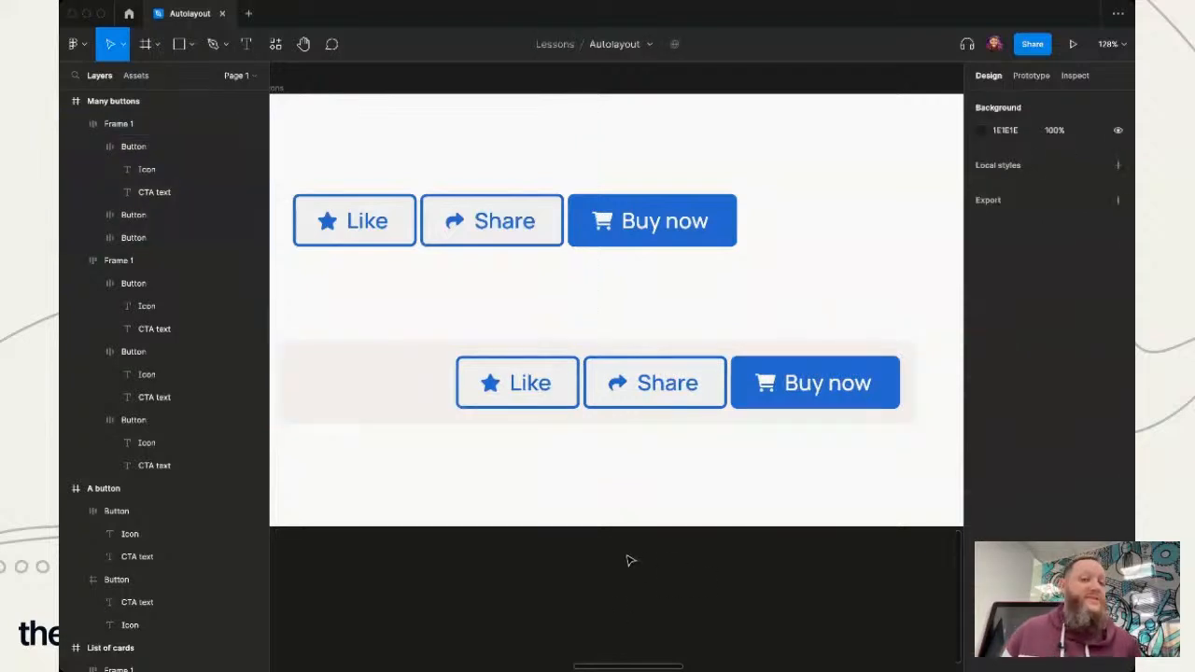
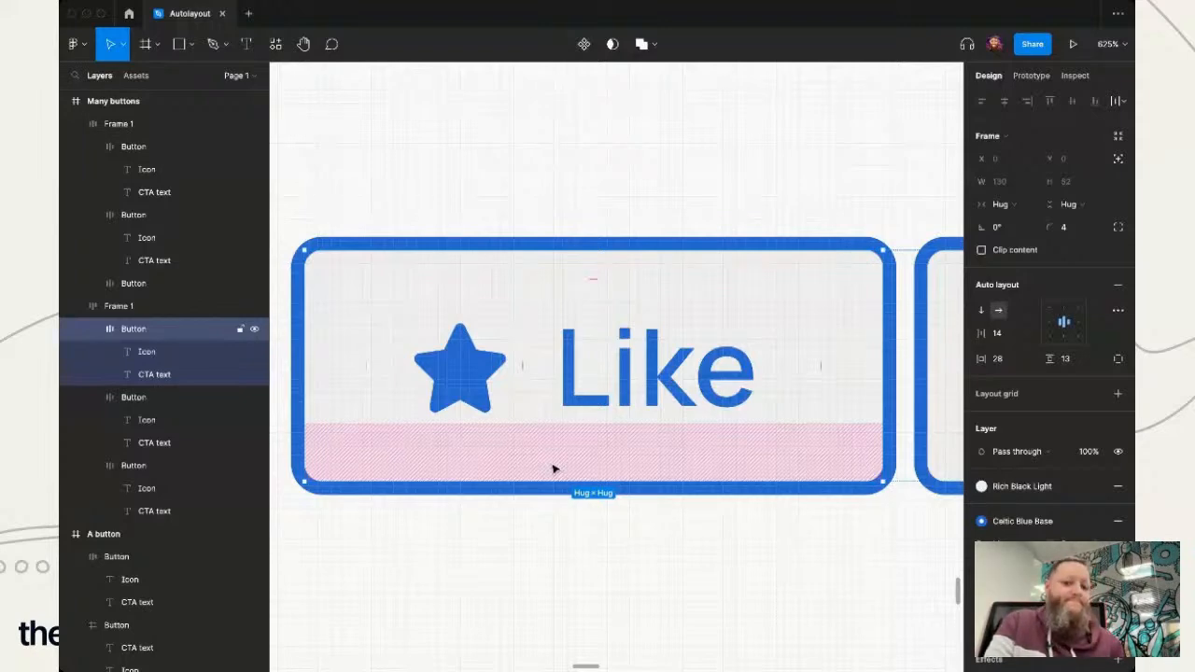
- Reselect the upper row's "Like" button and examine its horizontal and vertical padding
mouse_move(592, 460)
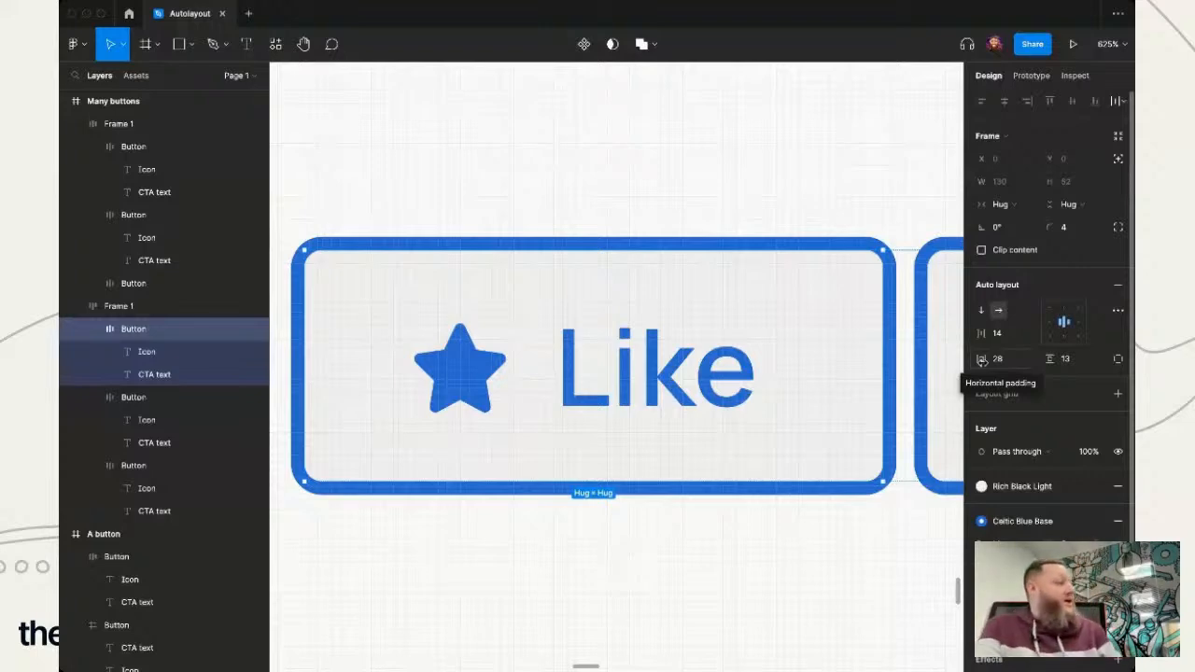
key(Escape)
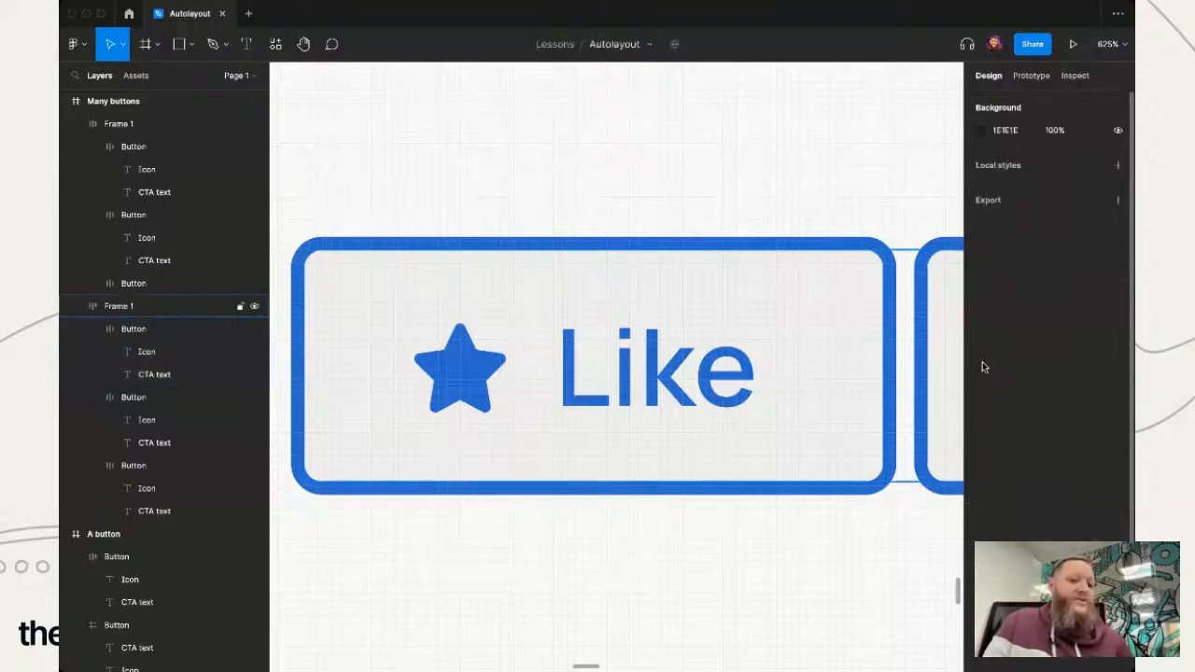
click(615, 458)
click(616, 458)
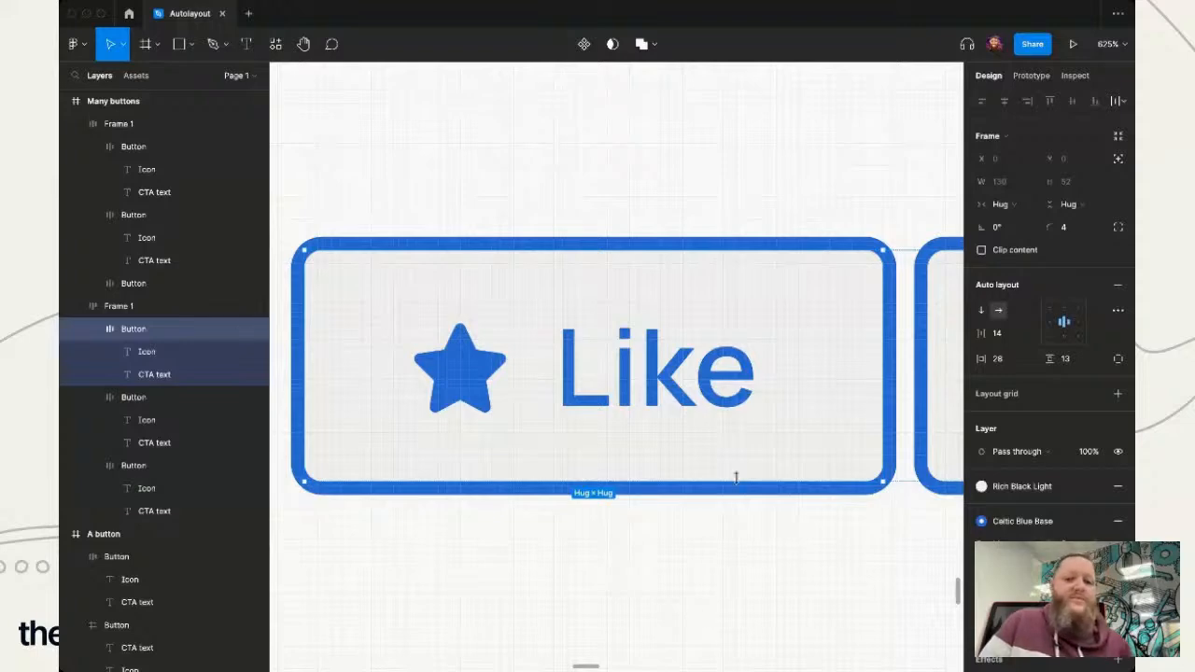
- Find the lower "Buy now" button in the "A button" frame and inspect its auto layout padding and spacing
scroll(514, 376, down, 6)
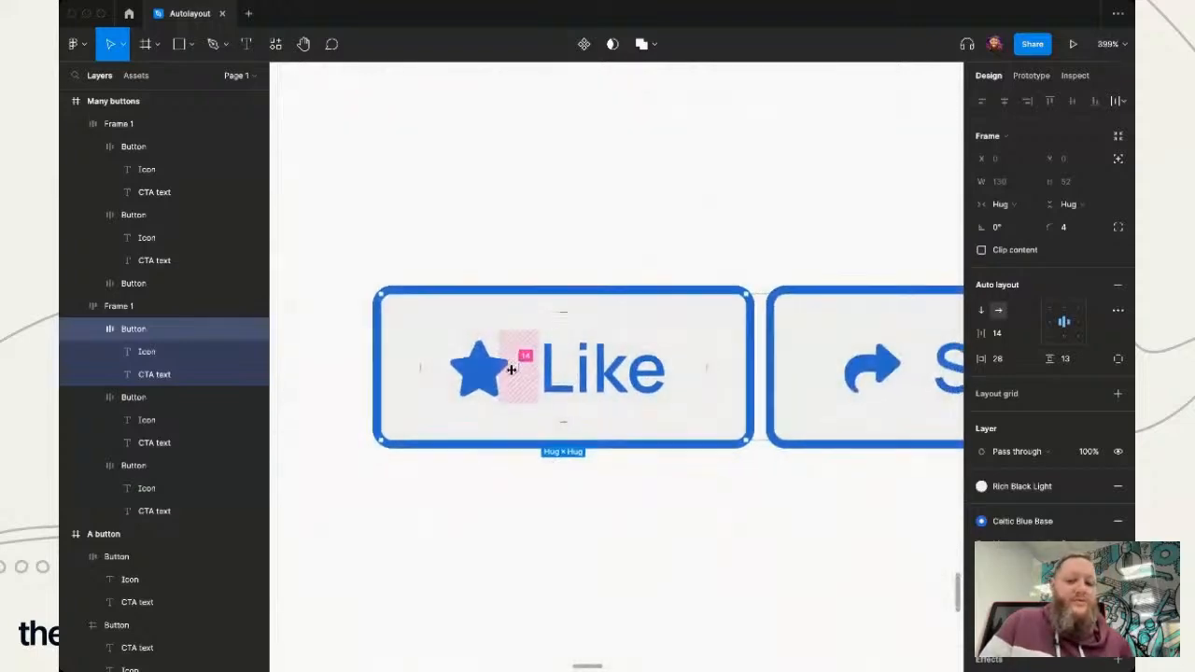
scroll(442, 566, down, 5)
scroll(446, 563, left, 3)
scroll(445, 563, down, 2)
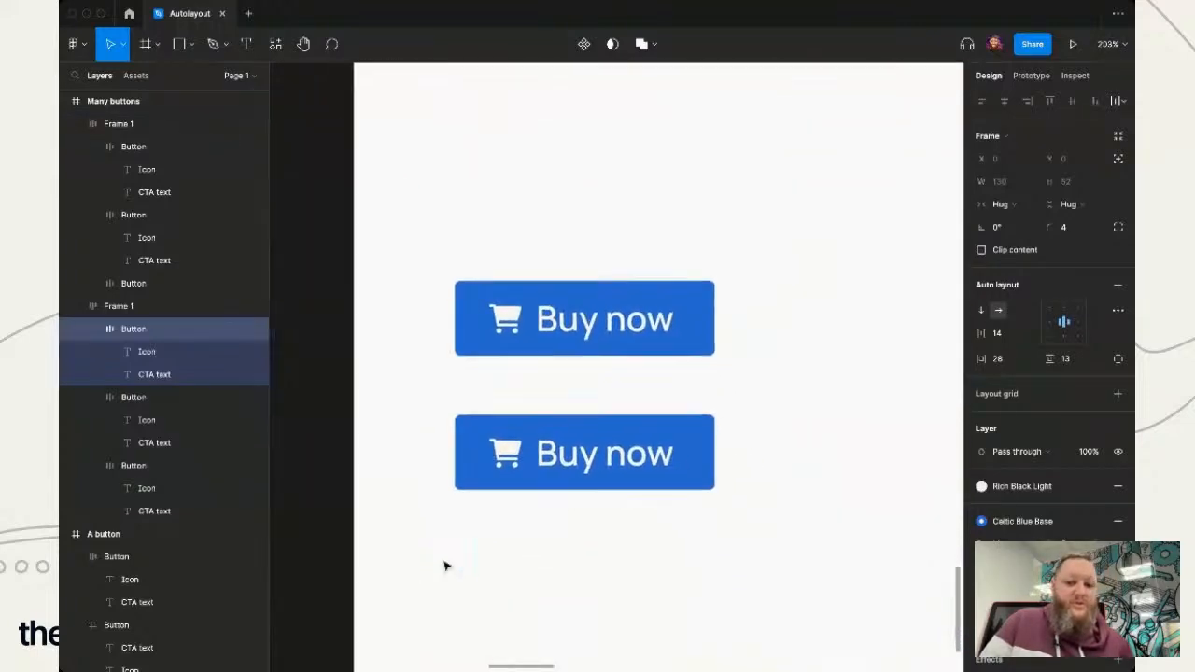
scroll(445, 563, down, 2)
scroll(461, 566, up, 5)
scroll(570, 355, up, 4)
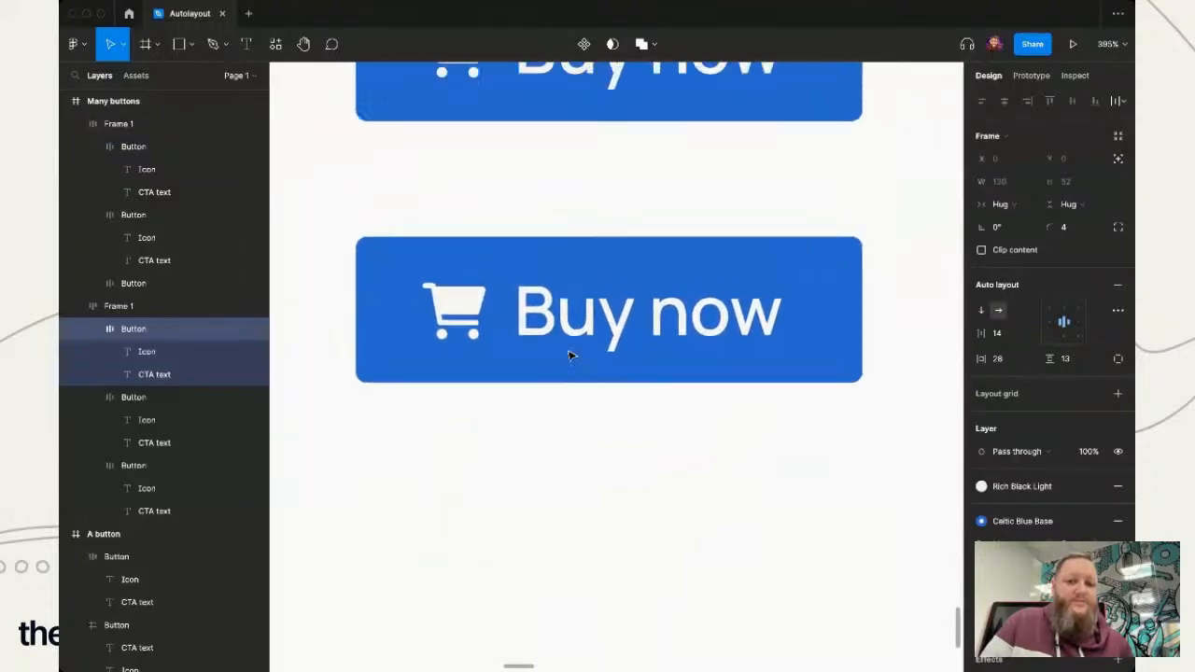
click(641, 395)
click(696, 468)
click(821, 348)
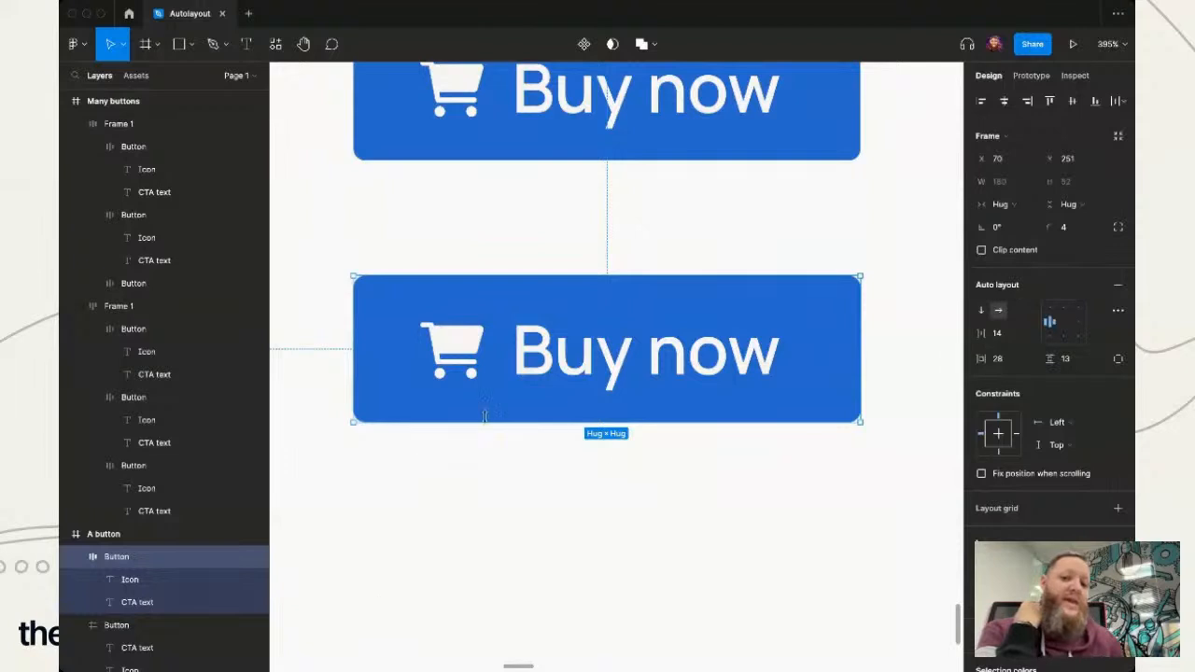
click(651, 482)
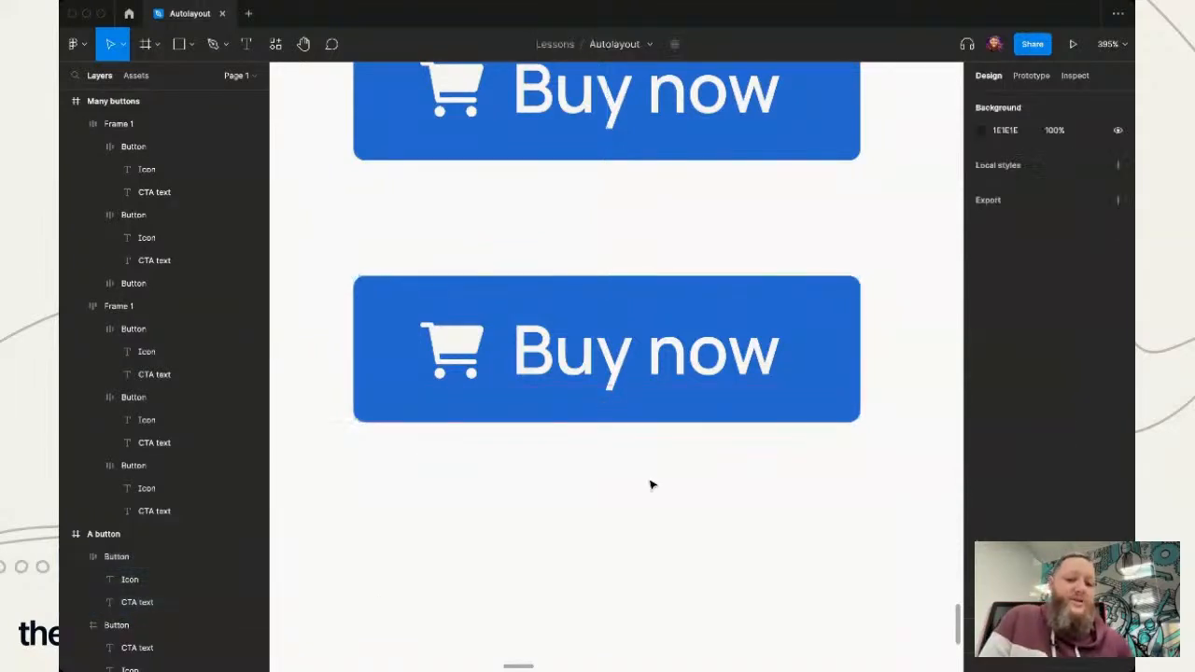
- Increase the lower "Buy now" button's bottom padding and top padding to 20 each on the canvas
click(603, 363)
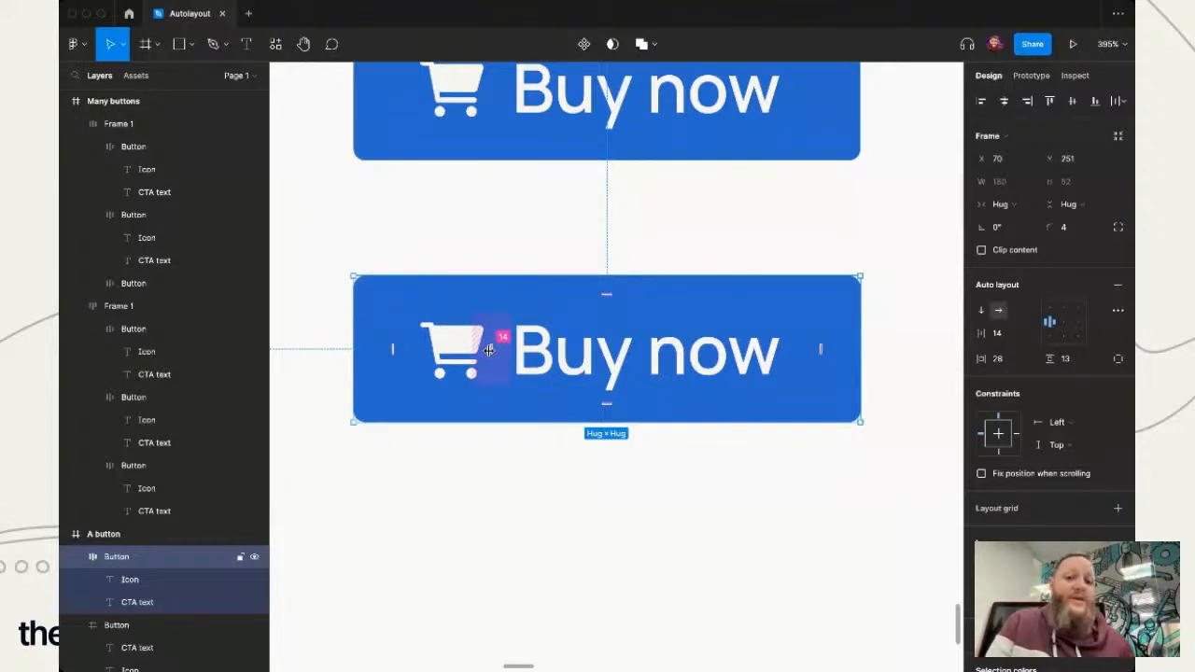
click(608, 407)
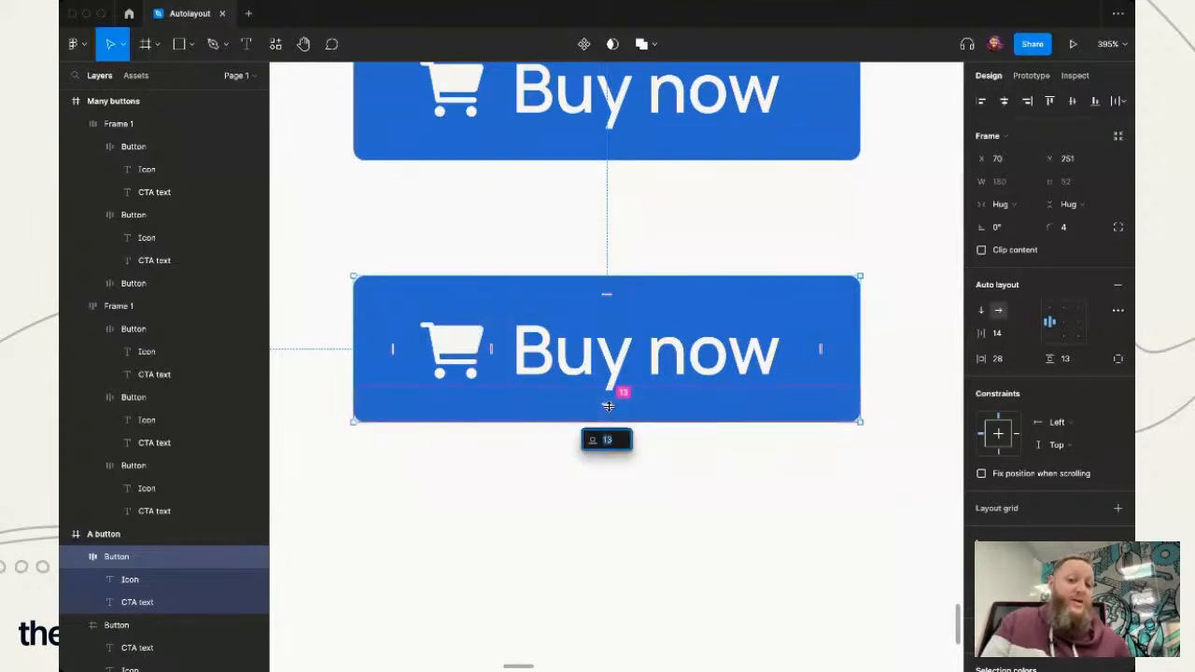
click(686, 478)
double_click(615, 409)
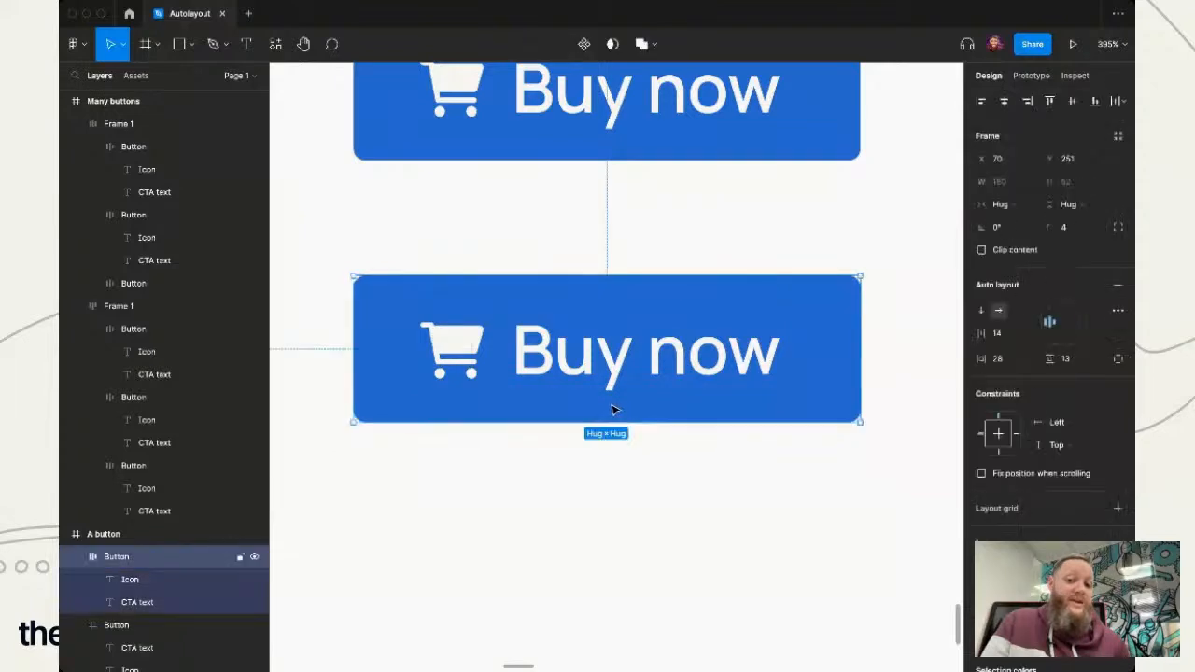
click(639, 421)
click(670, 473)
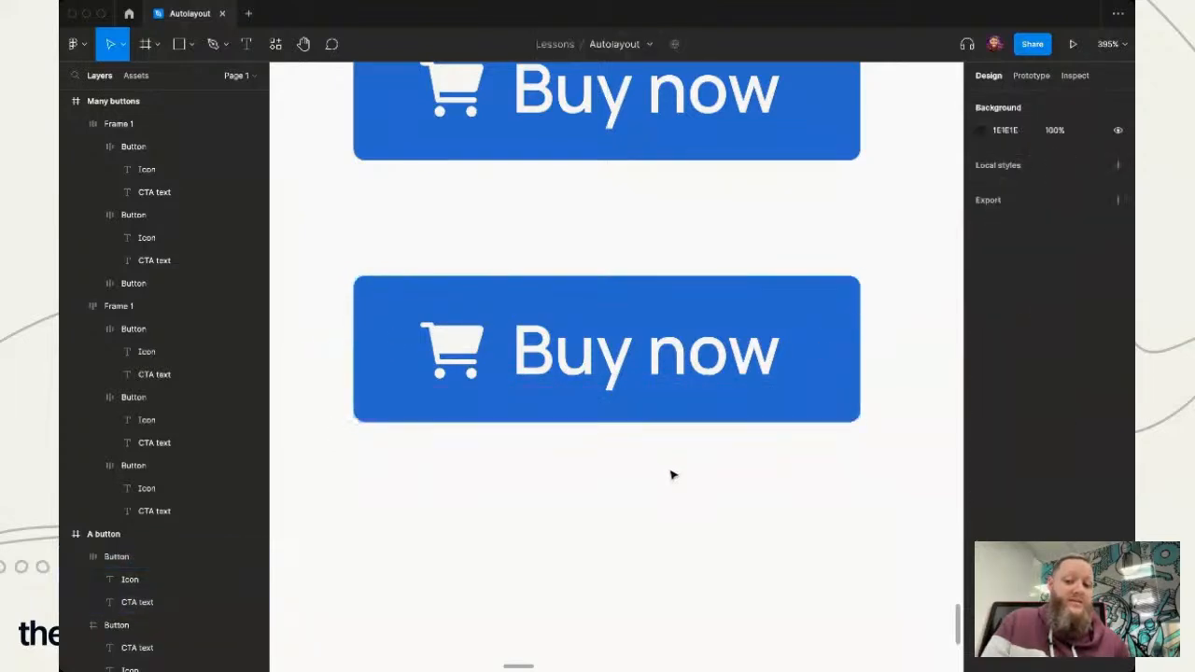
click(600, 398)
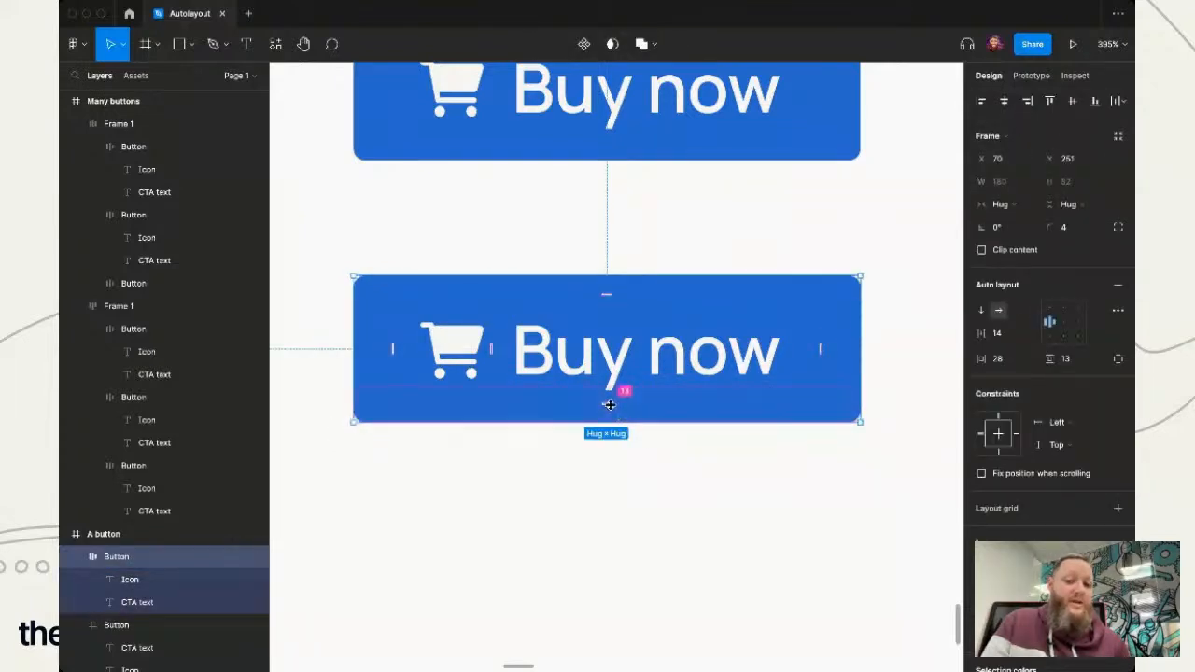
drag(611, 406, 608, 424)
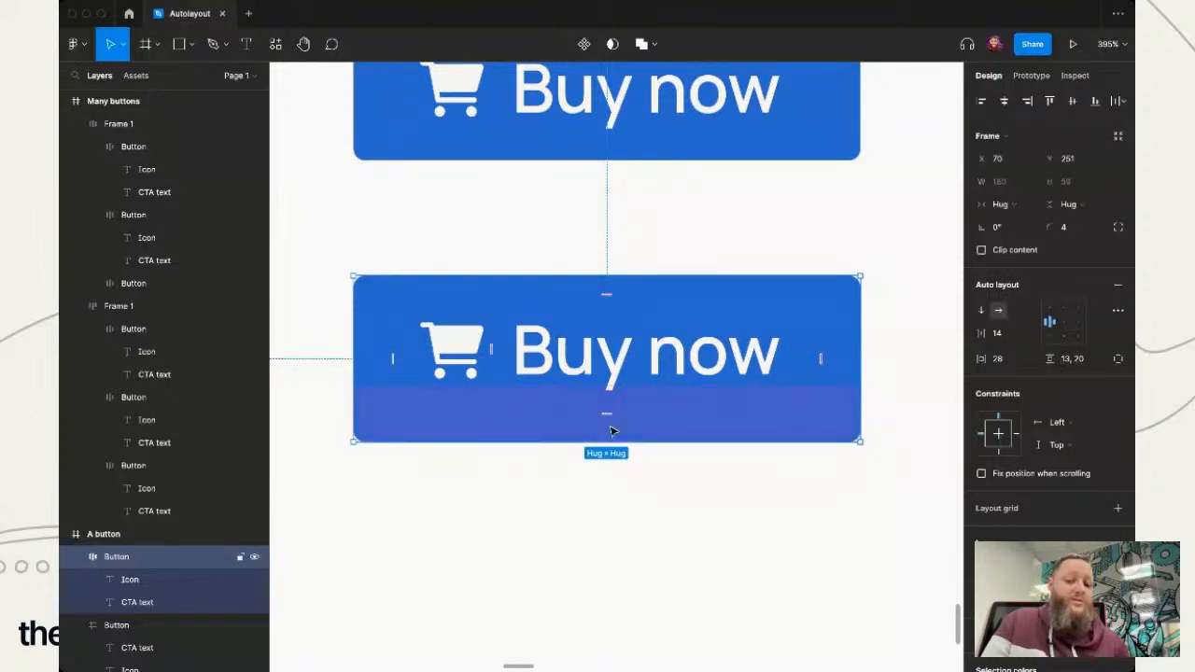
mouse_move(608, 299)
mouse_down()
mouse_move(611, 285)
mouse_move(609, 320)
mouse_up()
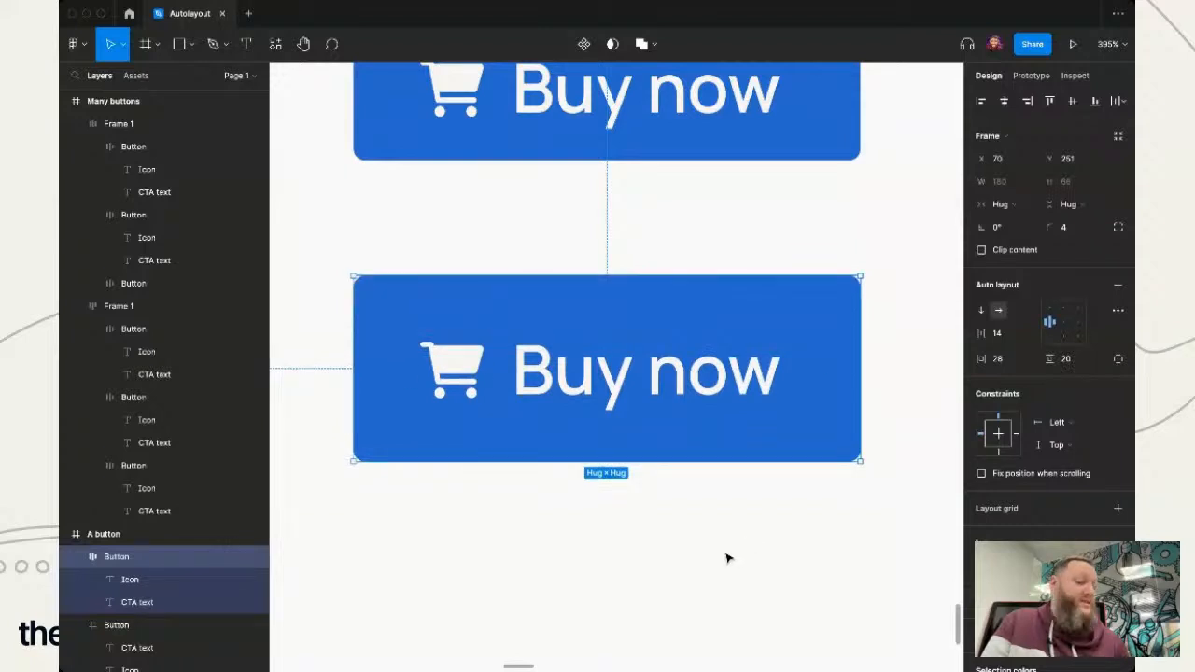
- Widen the gap between the cart icon and the text in the lower "Buy now" button to 20
mouse_move(492, 369)
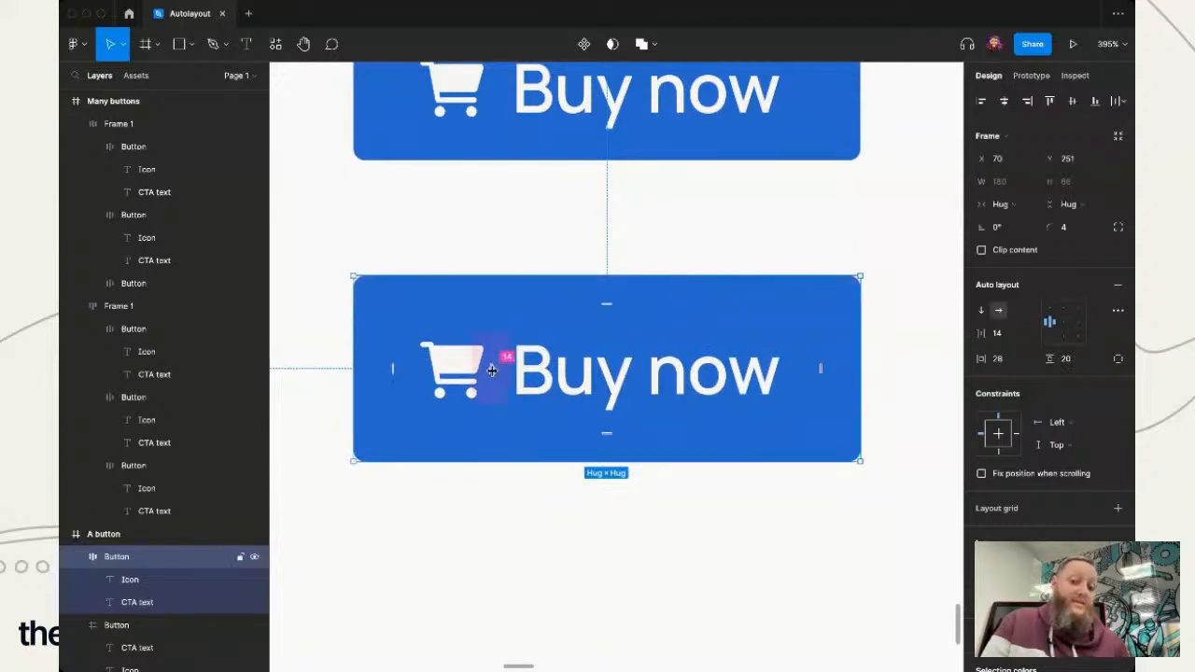
drag(492, 370, 501, 373)
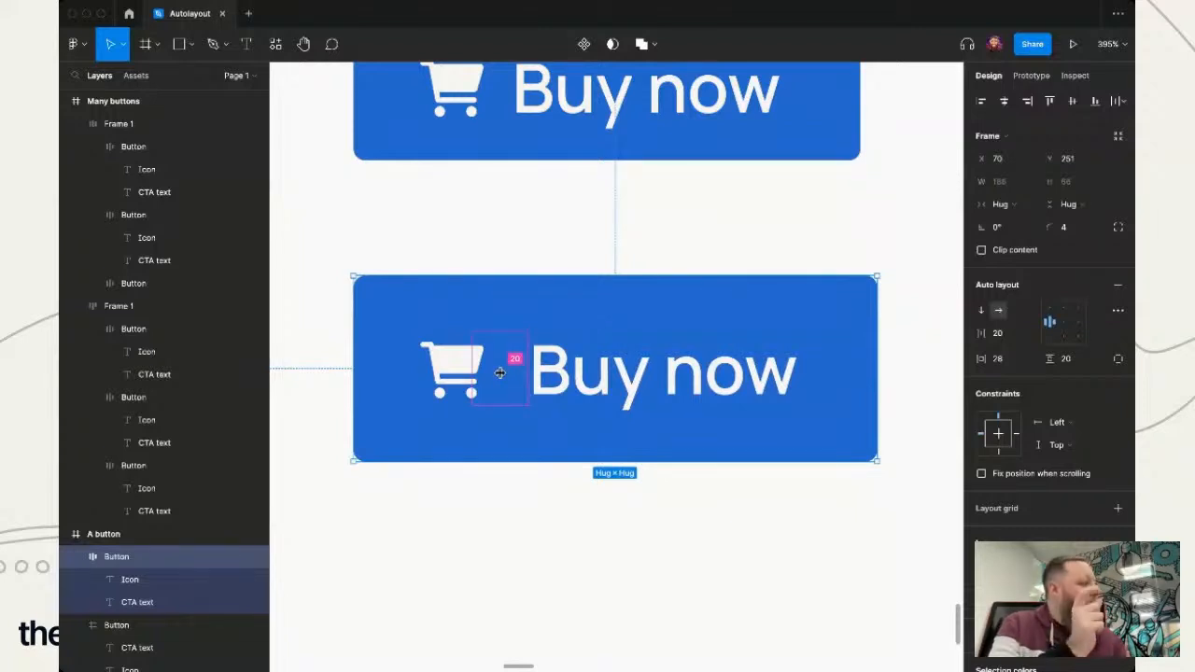
drag(501, 372, 500, 374)
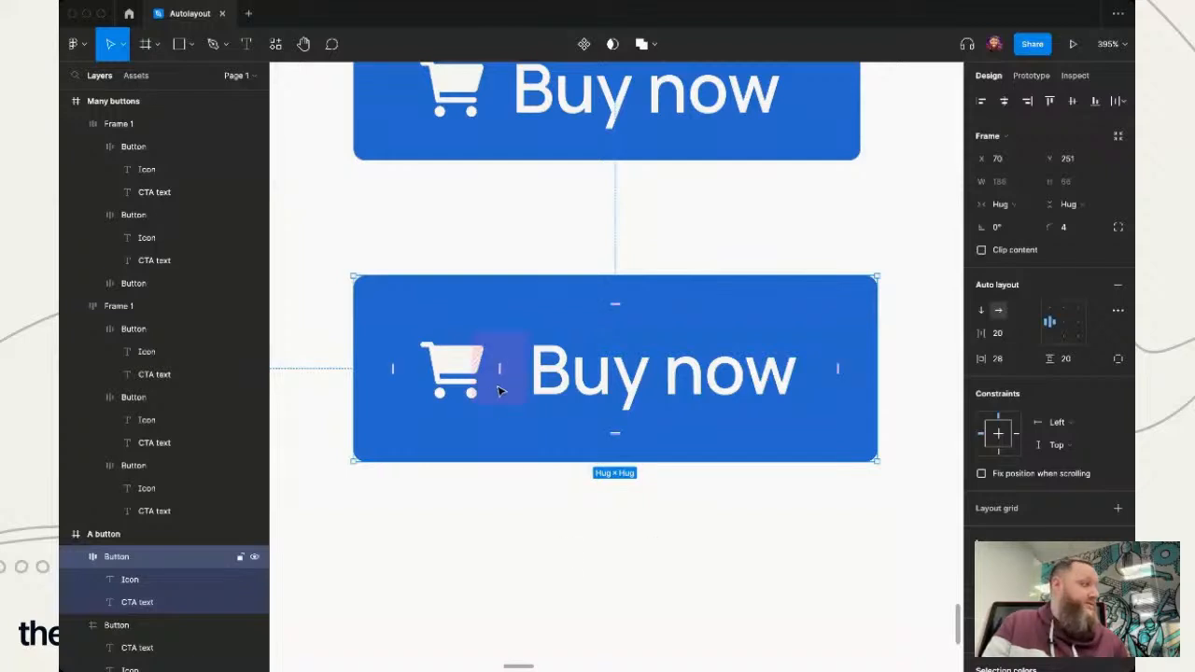
- Set the lower "Buy now" button's bottom padding to 12
click(614, 433)
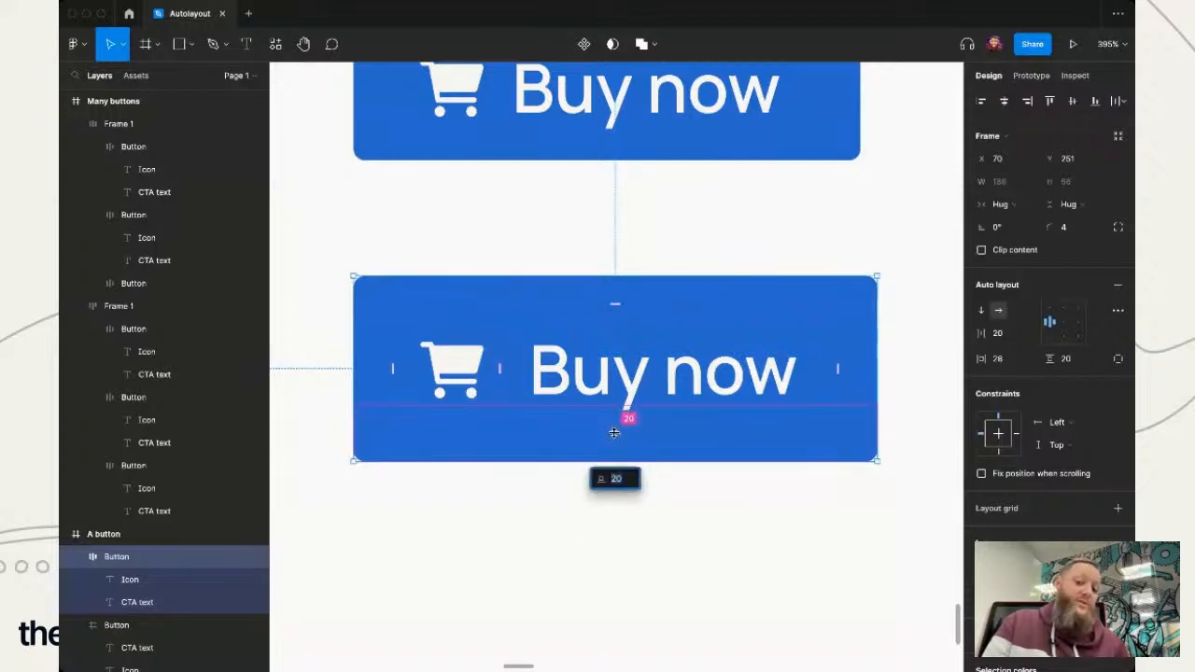
click(734, 540)
click(615, 441)
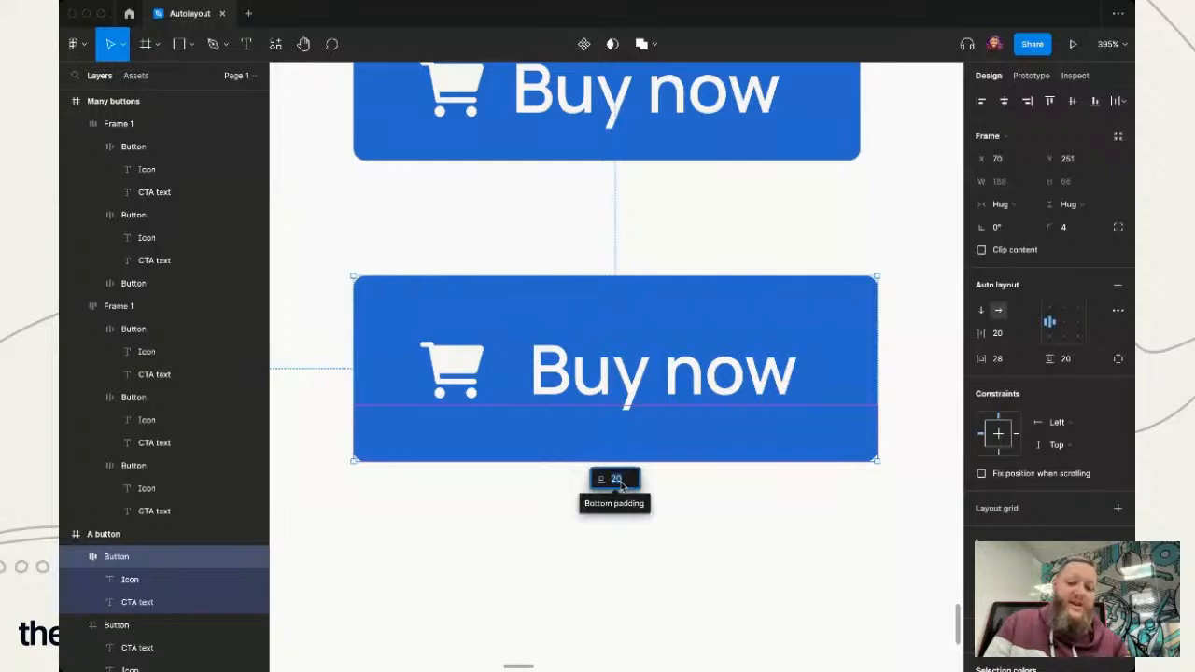
click(687, 540)
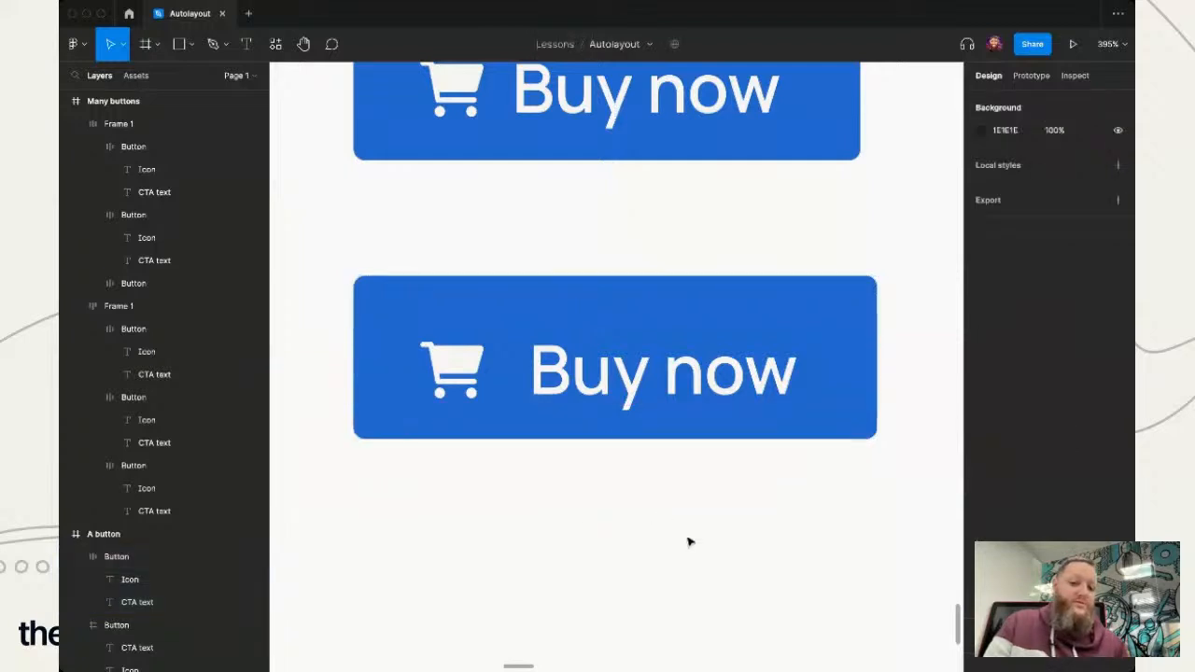
- Set the lower "Buy now" button's top padding to 12 and deselect the button
click(612, 301)
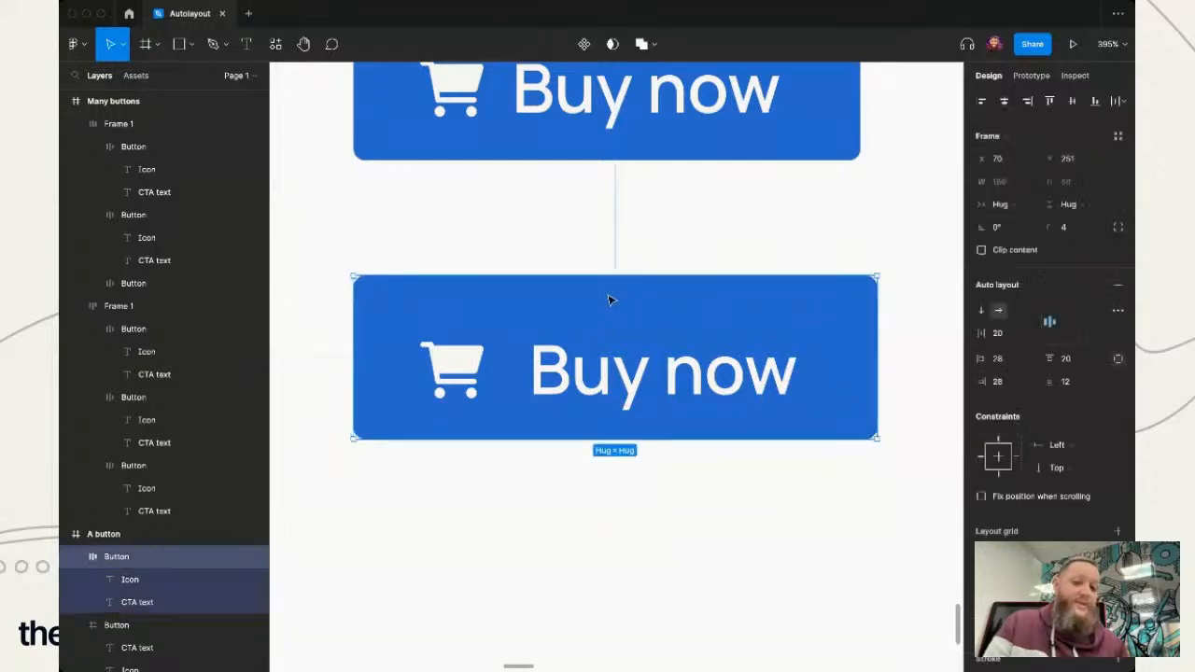
click(614, 302)
text(12)
key(Return)
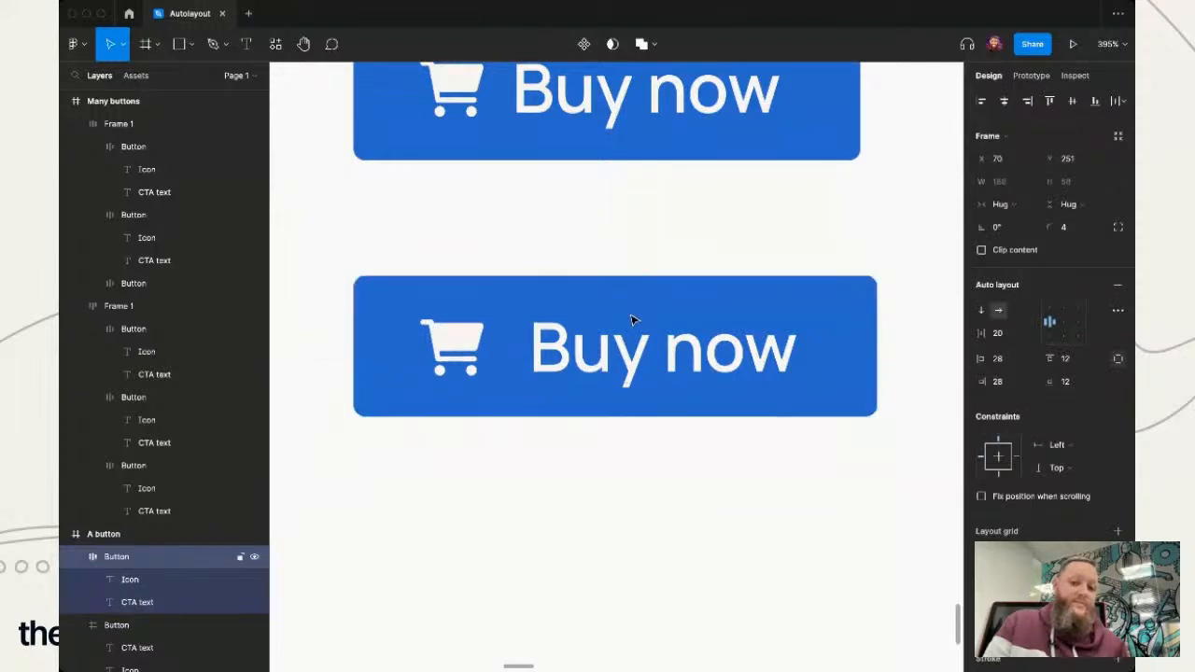
click(716, 495)
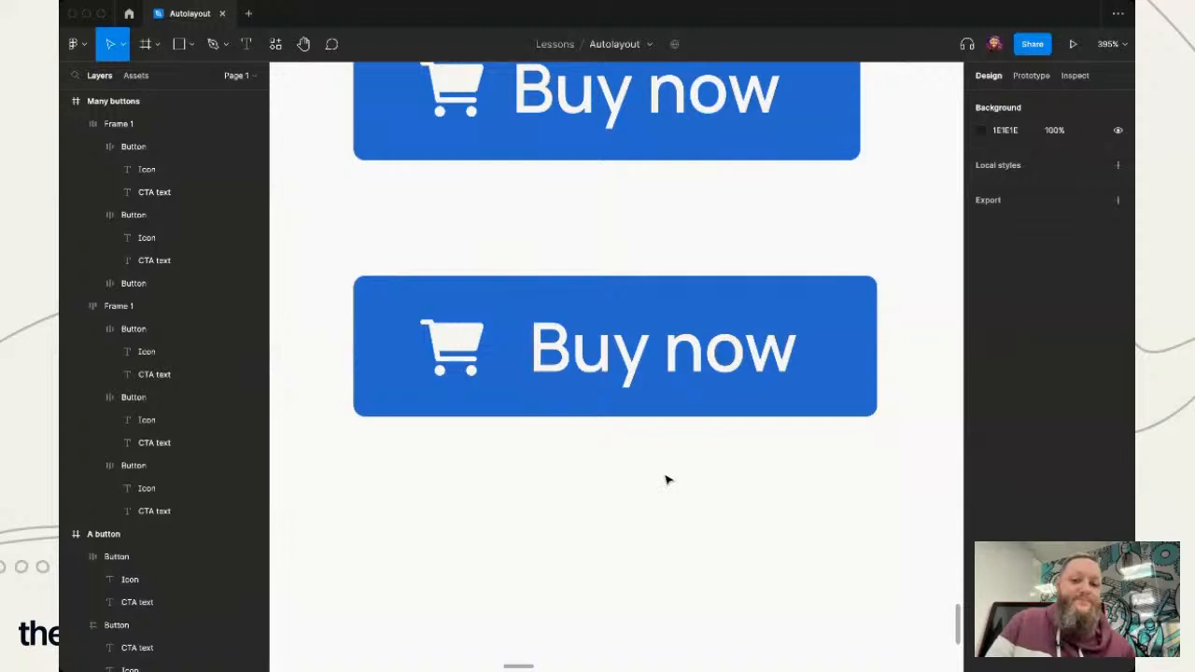
- Review the vertical resizing options of the "Like" button in the "Many buttons" frame's lower row, keeping Hug contents
ctrl+scroll(665, 480, down, 5)
scroll(665, 480, right, 10)
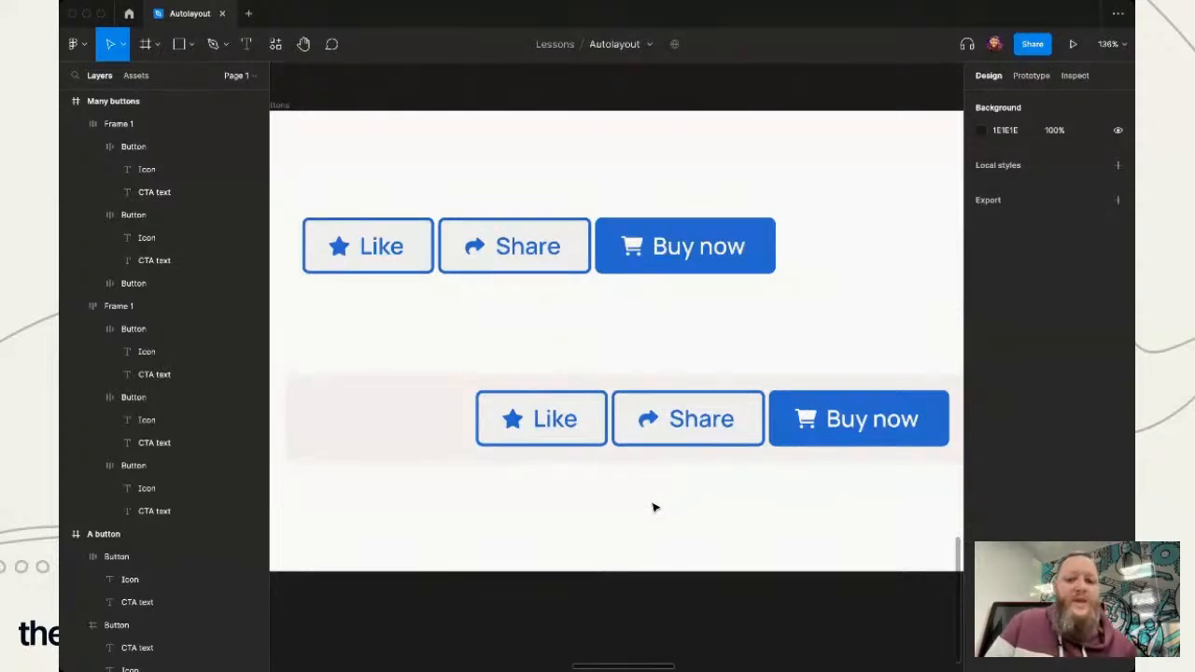
scroll(656, 508, down, 1)
scroll(703, 500, down, 1)
scroll(703, 499, right, 1)
scroll(703, 499, left, 1)
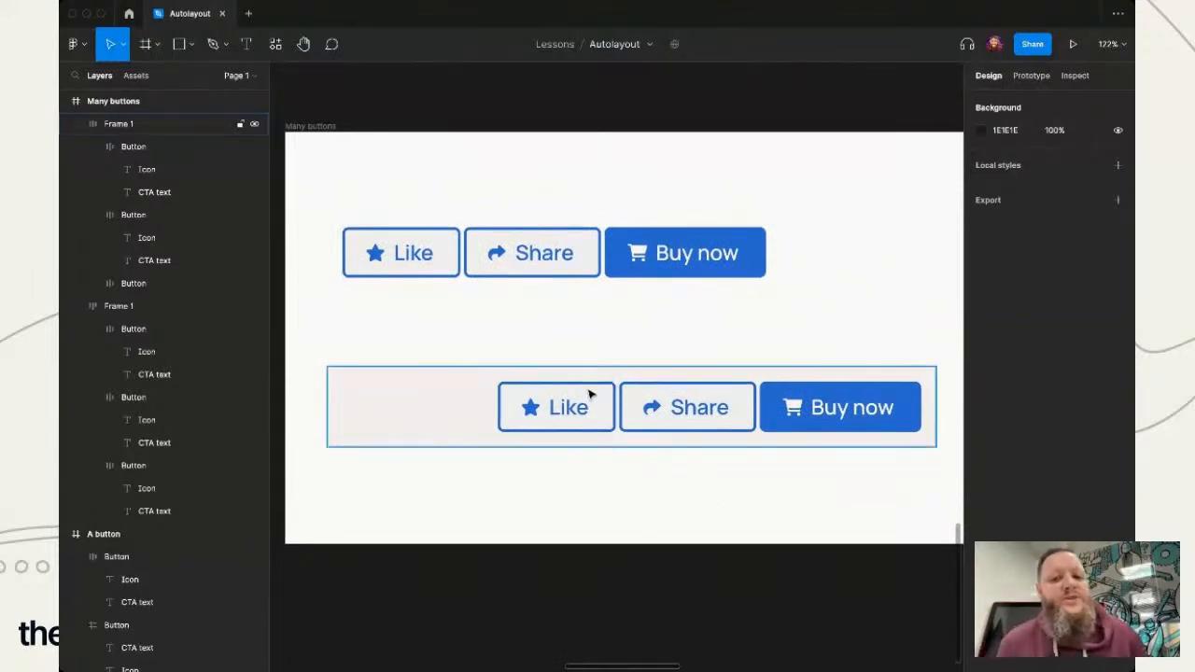
double_click(580, 419)
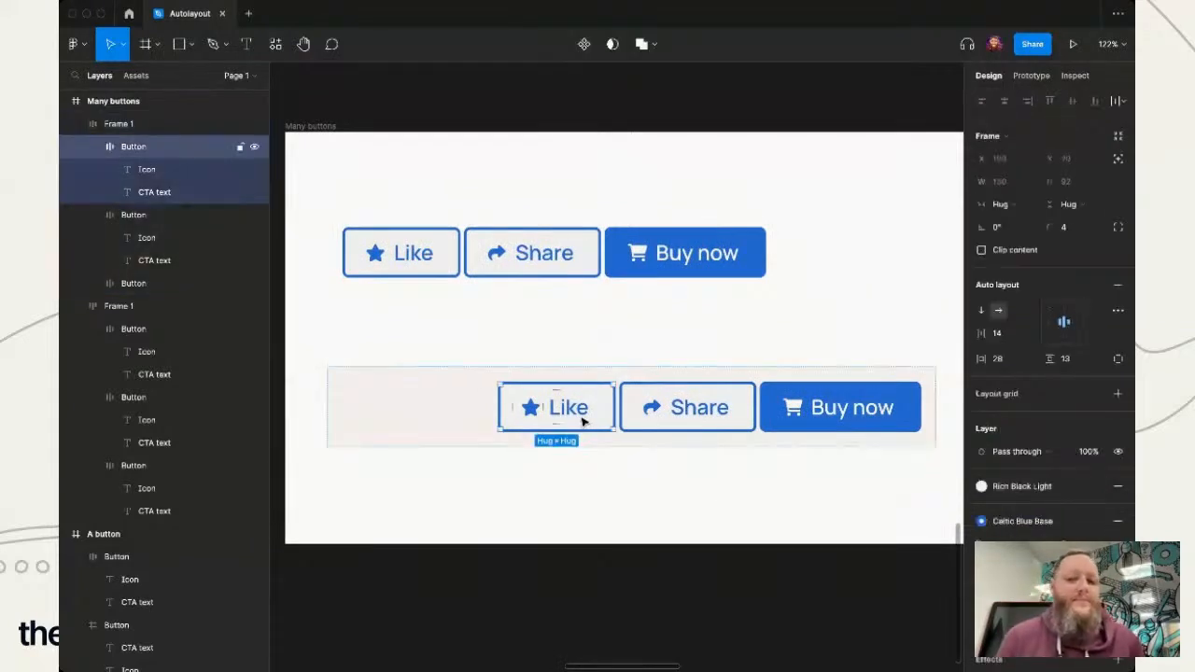
click(1060, 209)
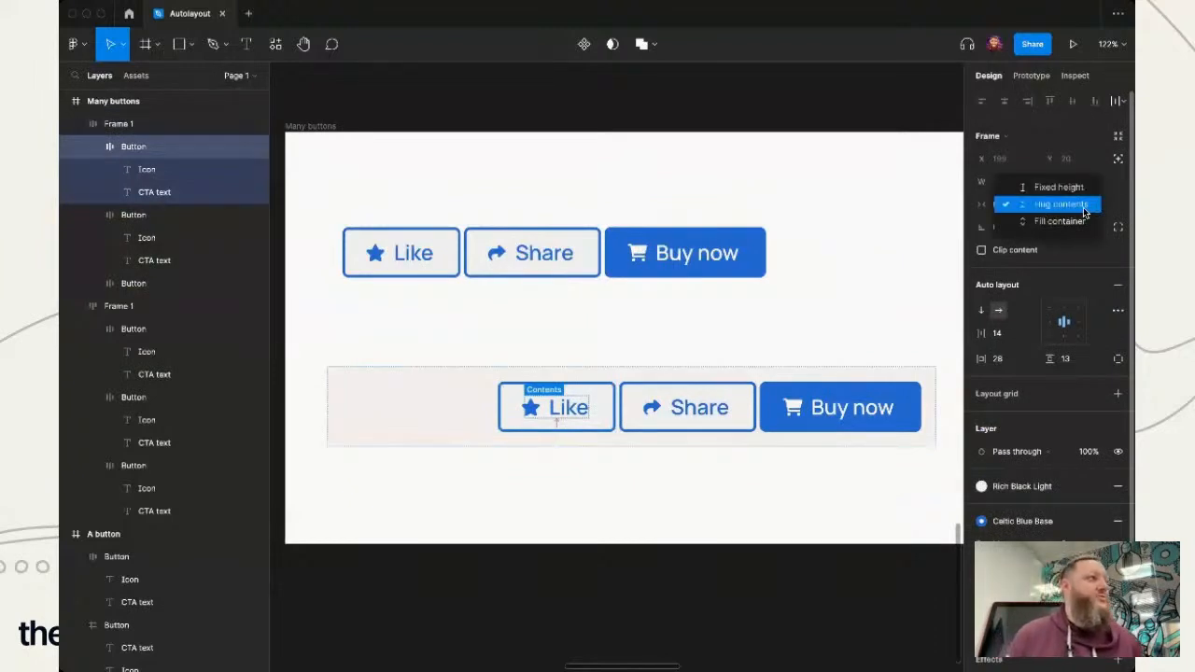
click(1083, 207)
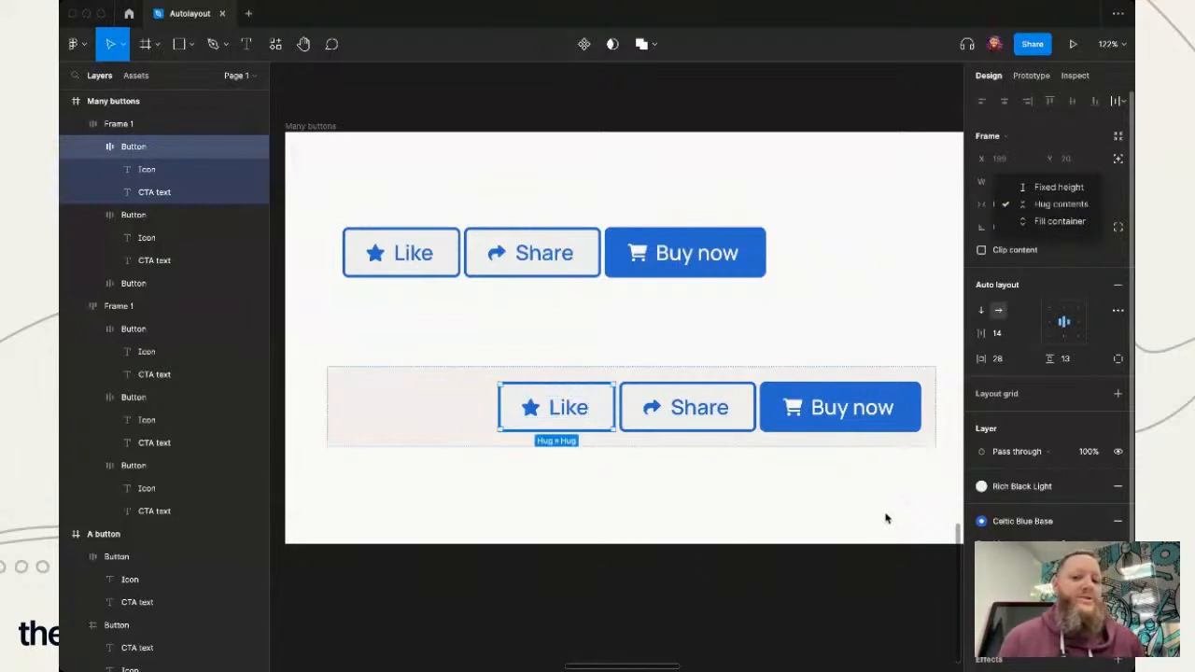
- Compare the resizing settings of the lower button row's frame with those of its "Like" button
click(560, 579)
click(542, 434)
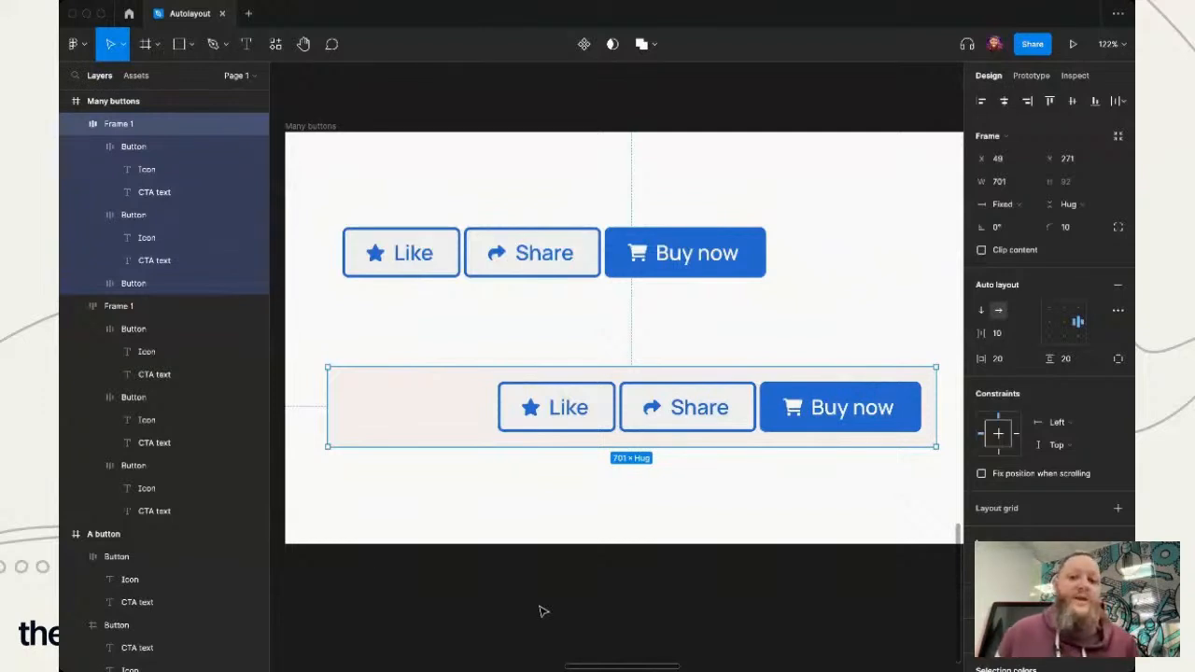
click(526, 560)
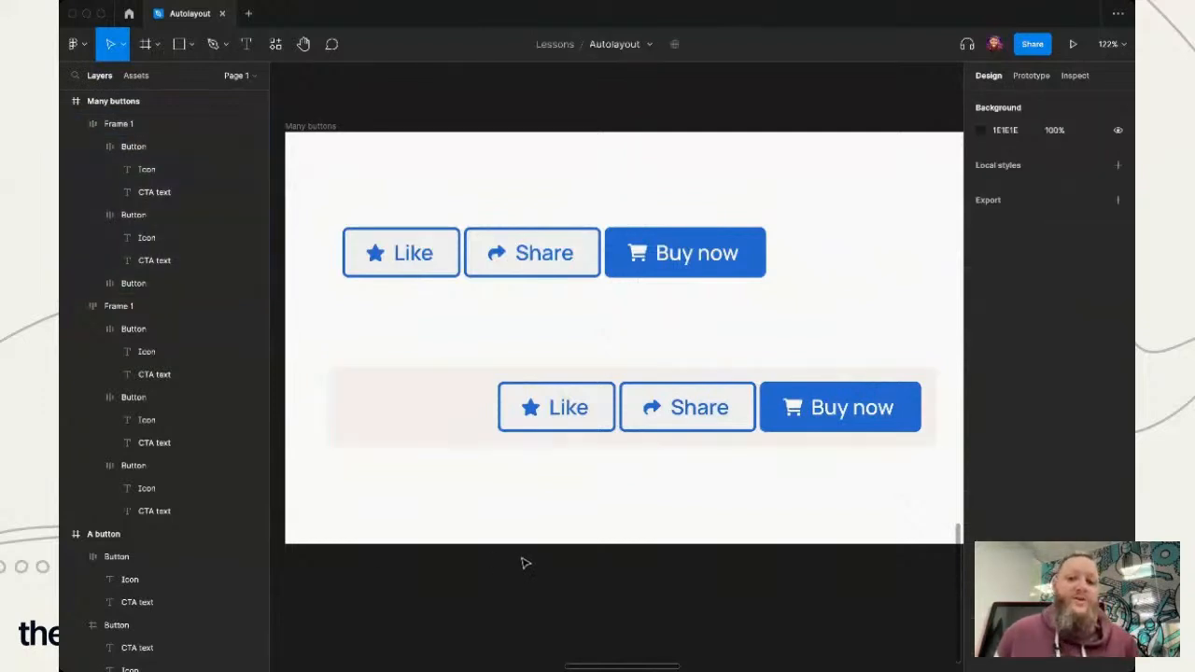
click(449, 433)
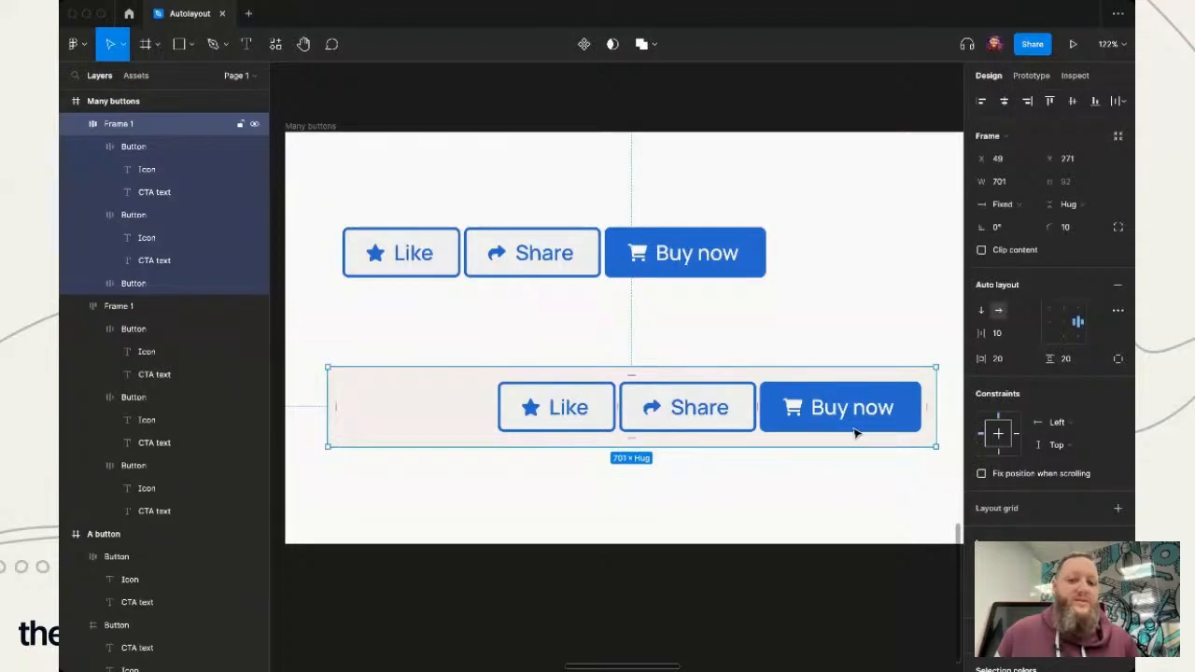
click(583, 420)
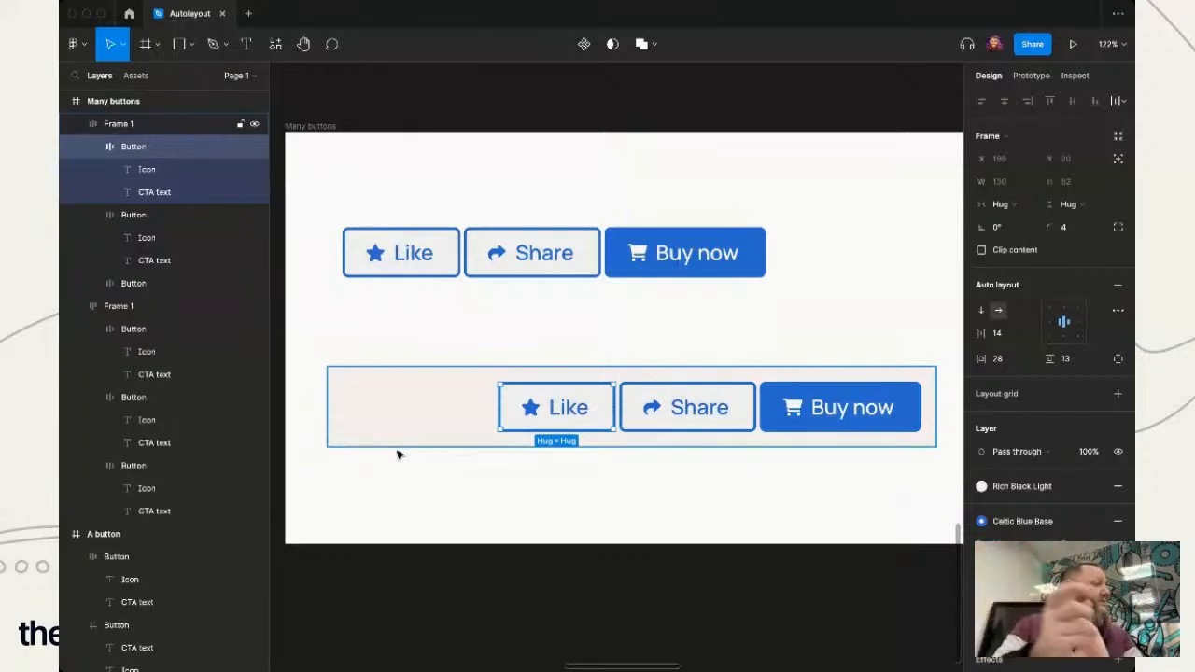
click(569, 558)
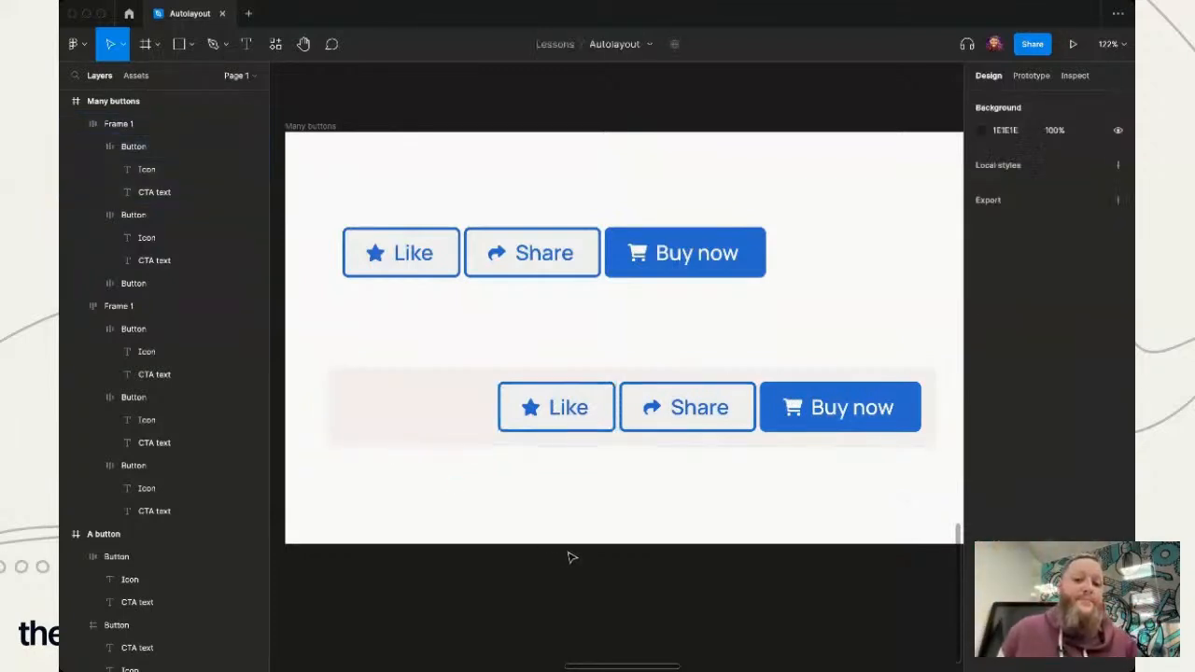
- Set the horizontal resizing of the lower row's "Like" button to Fixed width
double_click(580, 408)
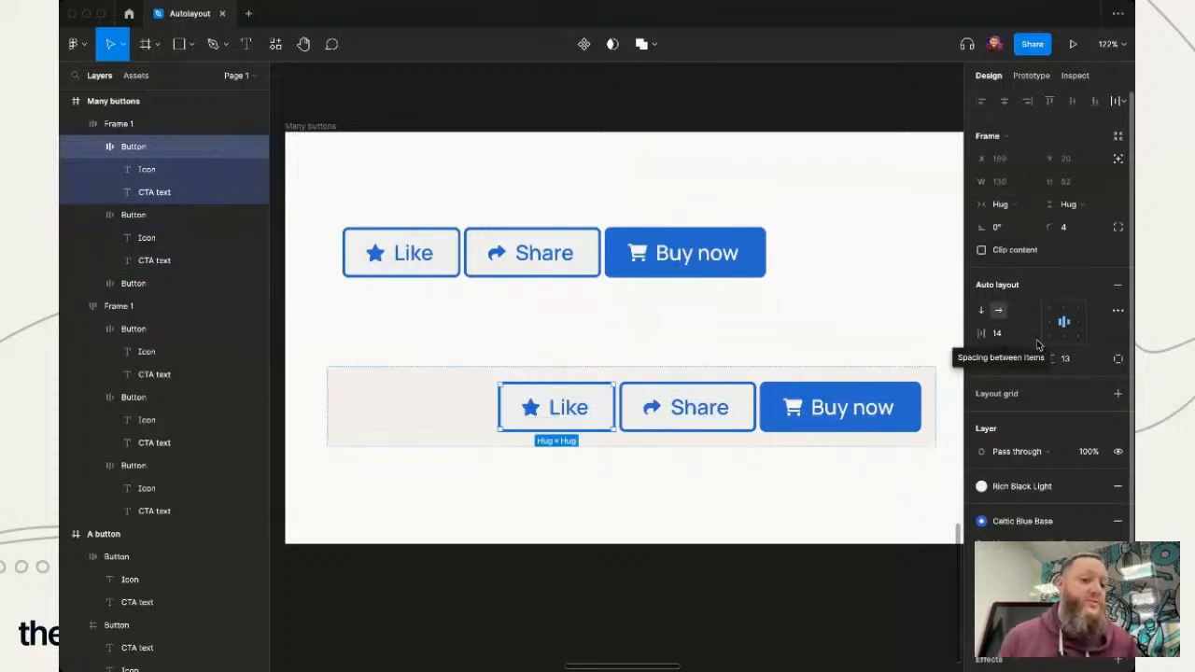
click(1021, 207)
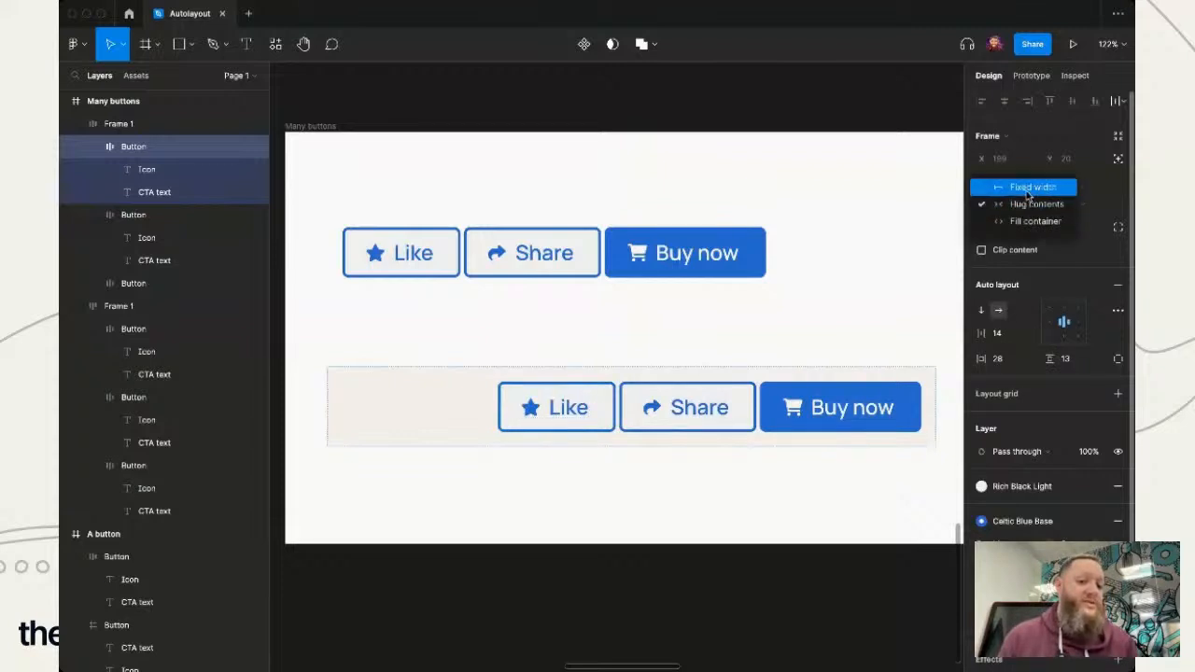
click(1028, 189)
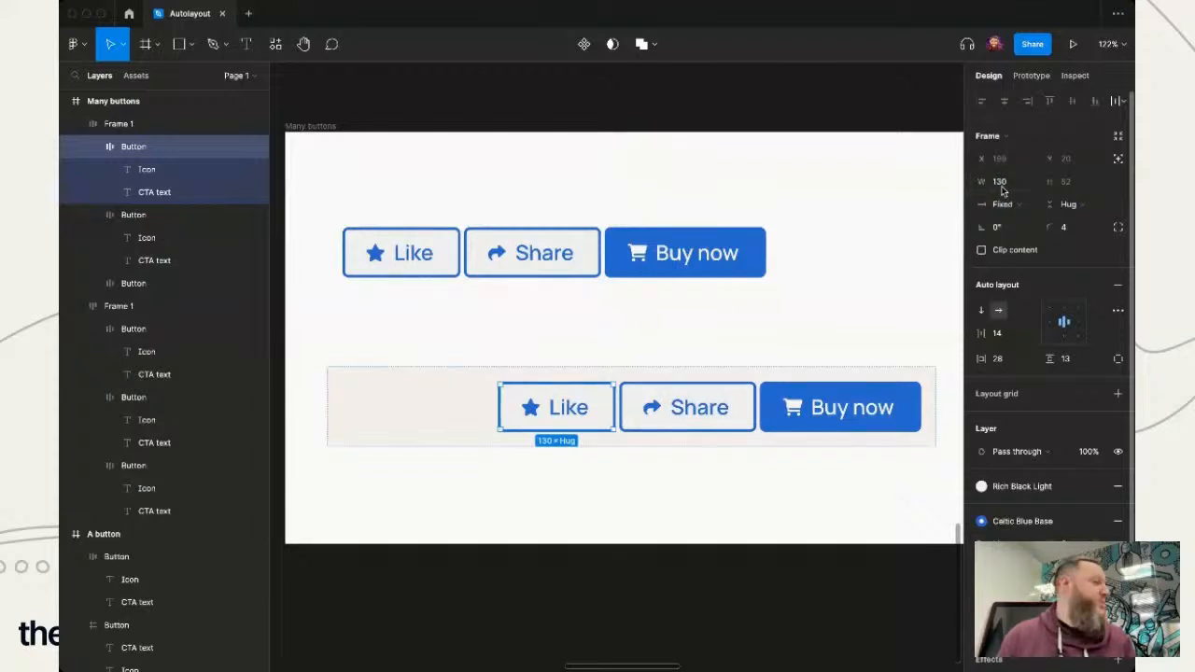
- Change the label of the lower row's "Like" button to "Love" and deselect it
double_click(571, 411)
double_click(578, 409)
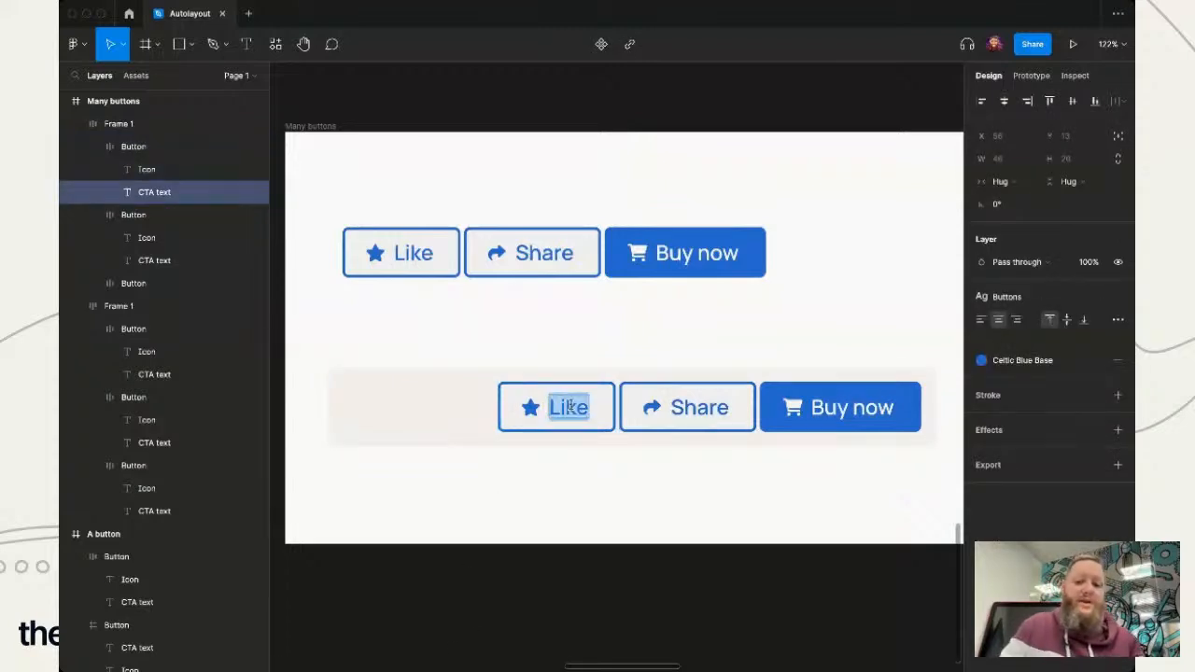
key(BackSpace)
text(Love)
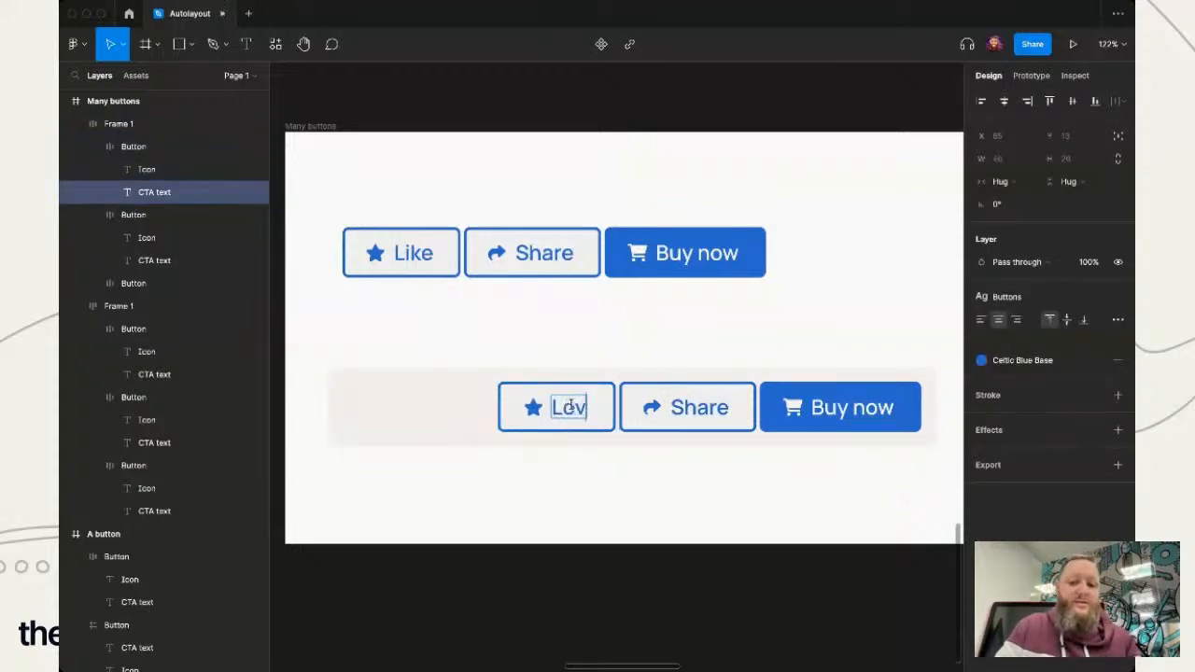
click(575, 507)
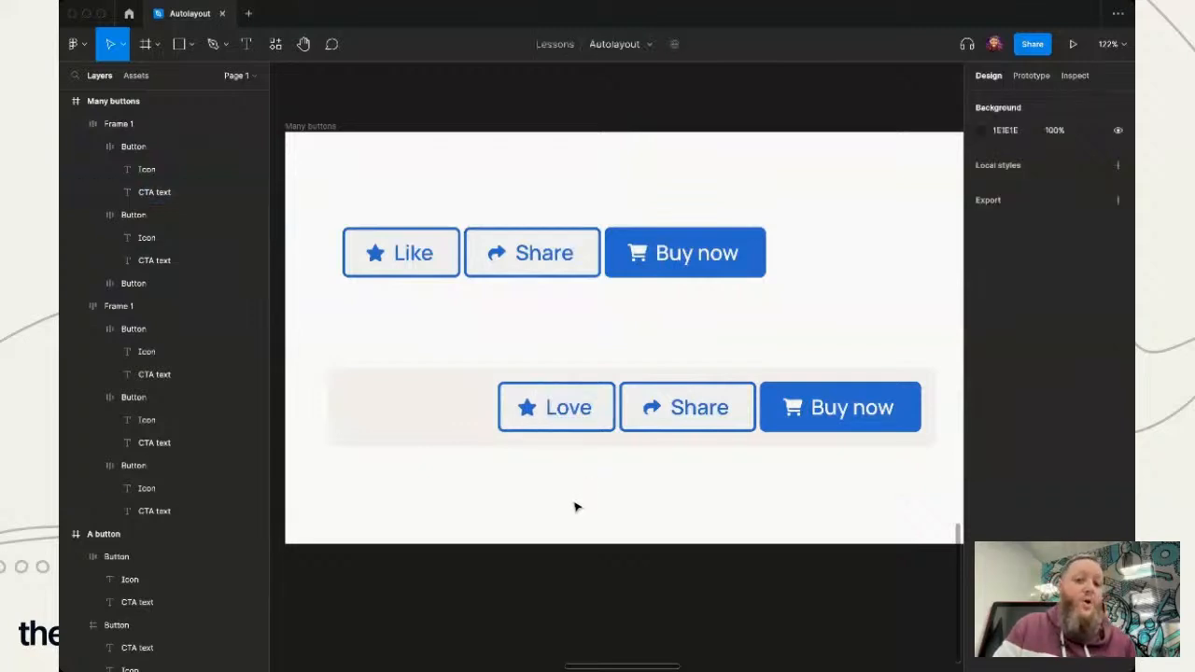
- Set the "Love" label to Truncate text and its horizontal resizing to Fill container
click(576, 415)
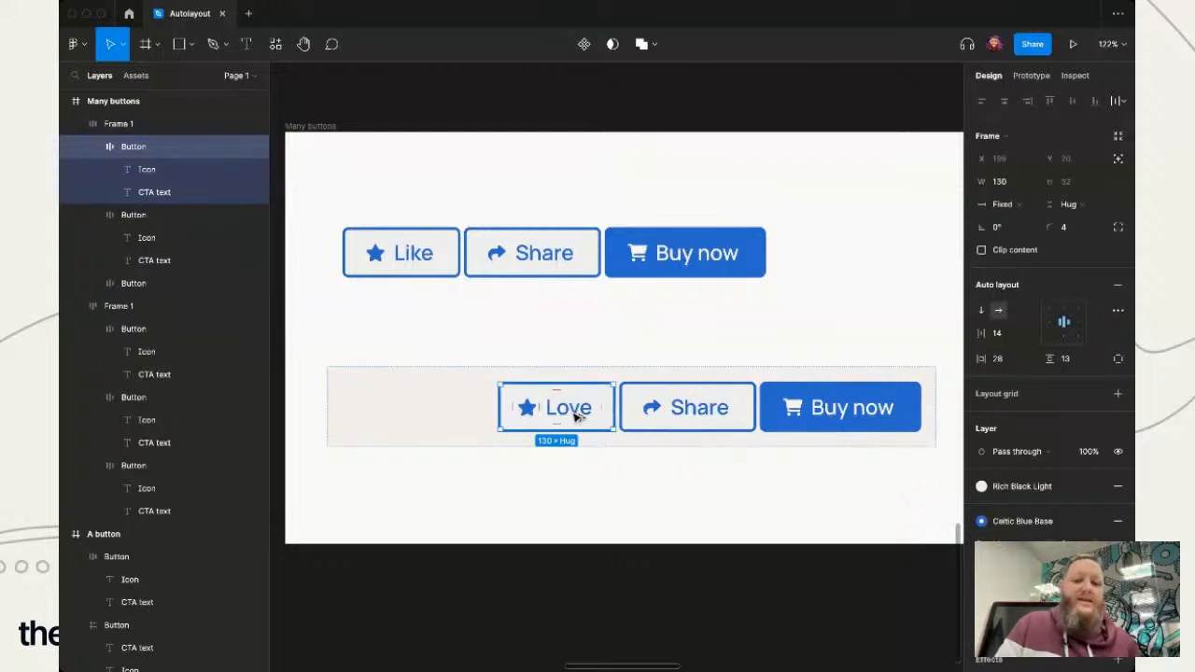
double_click(578, 416)
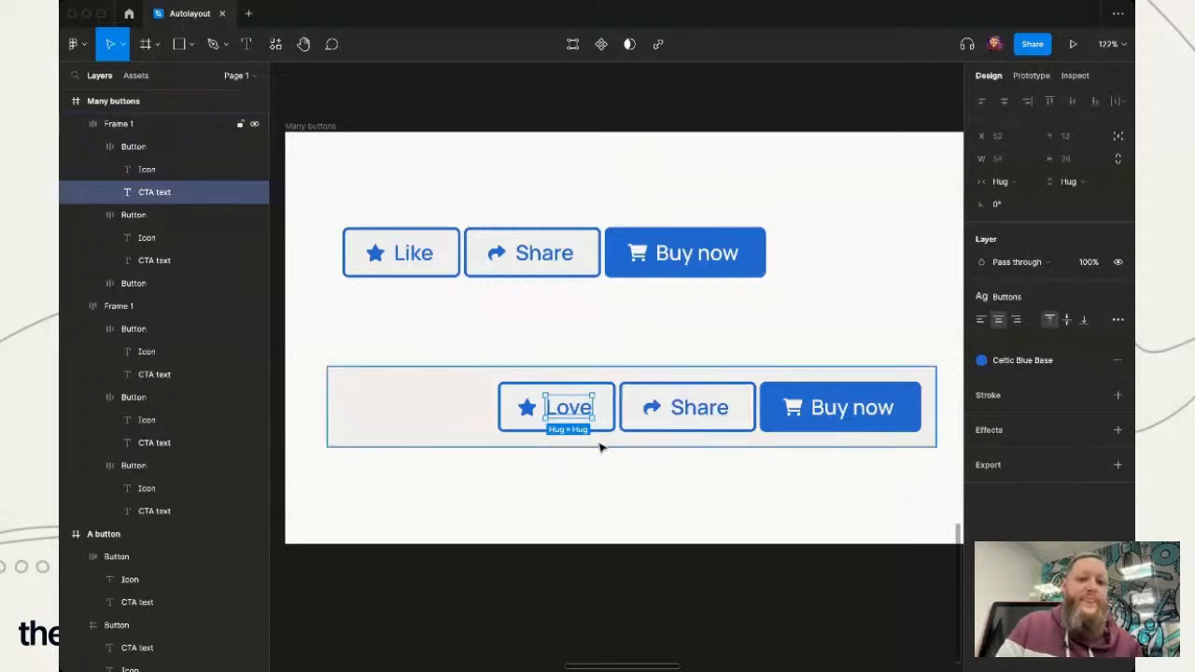
click(1118, 322)
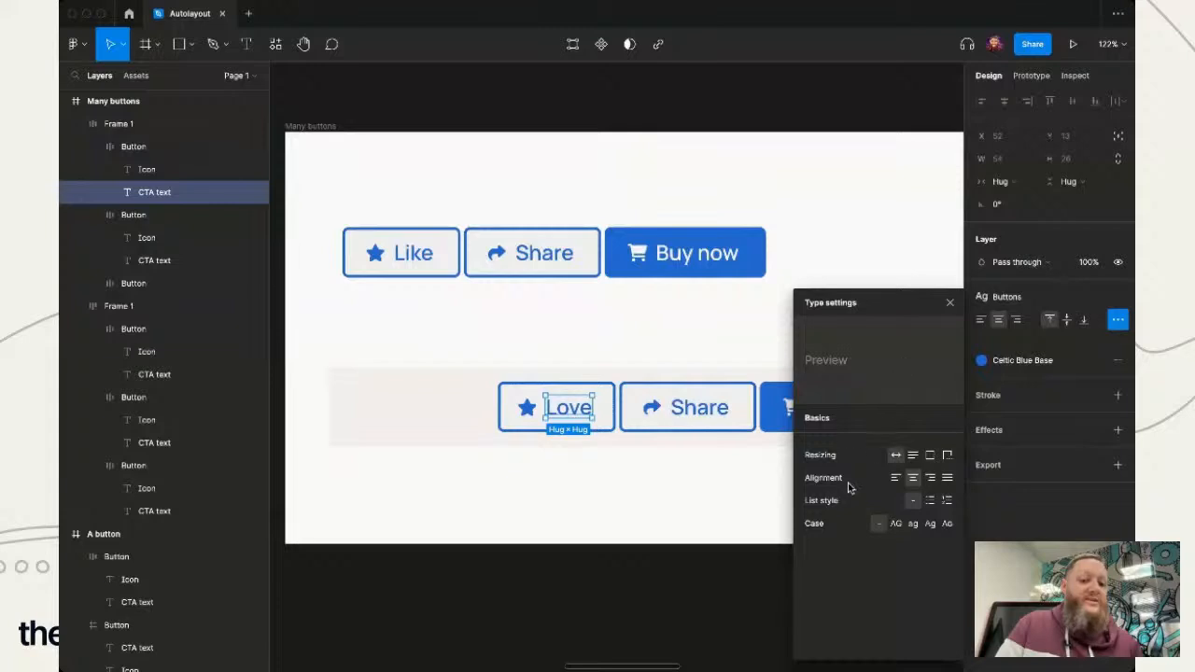
click(947, 456)
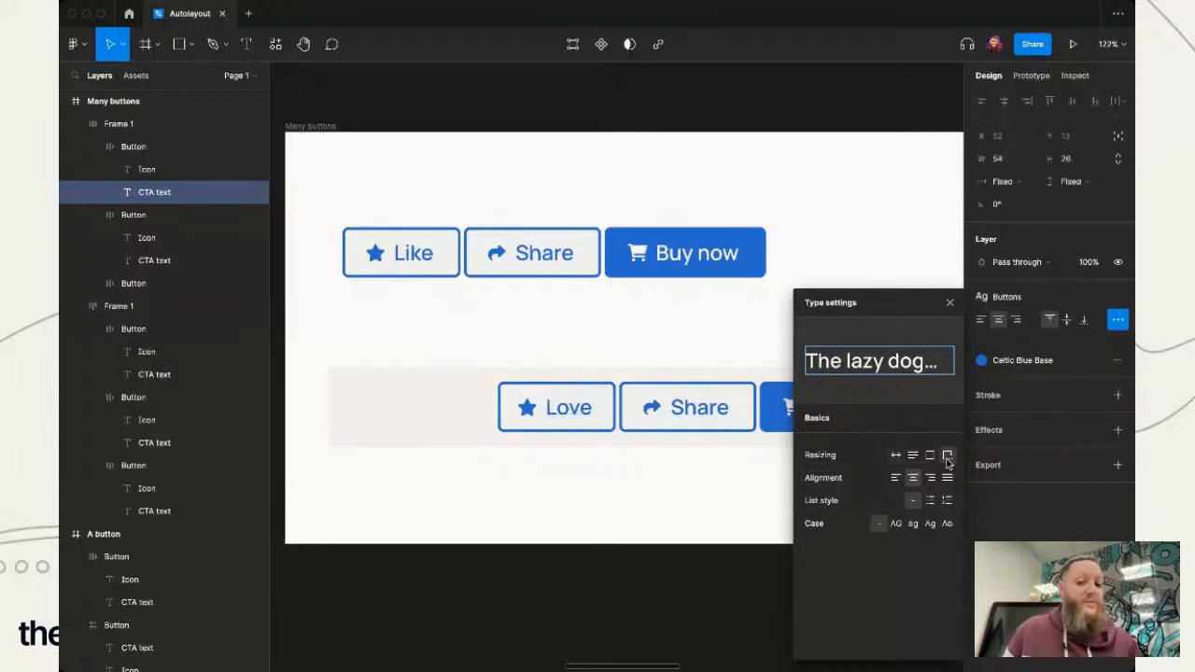
click(1027, 186)
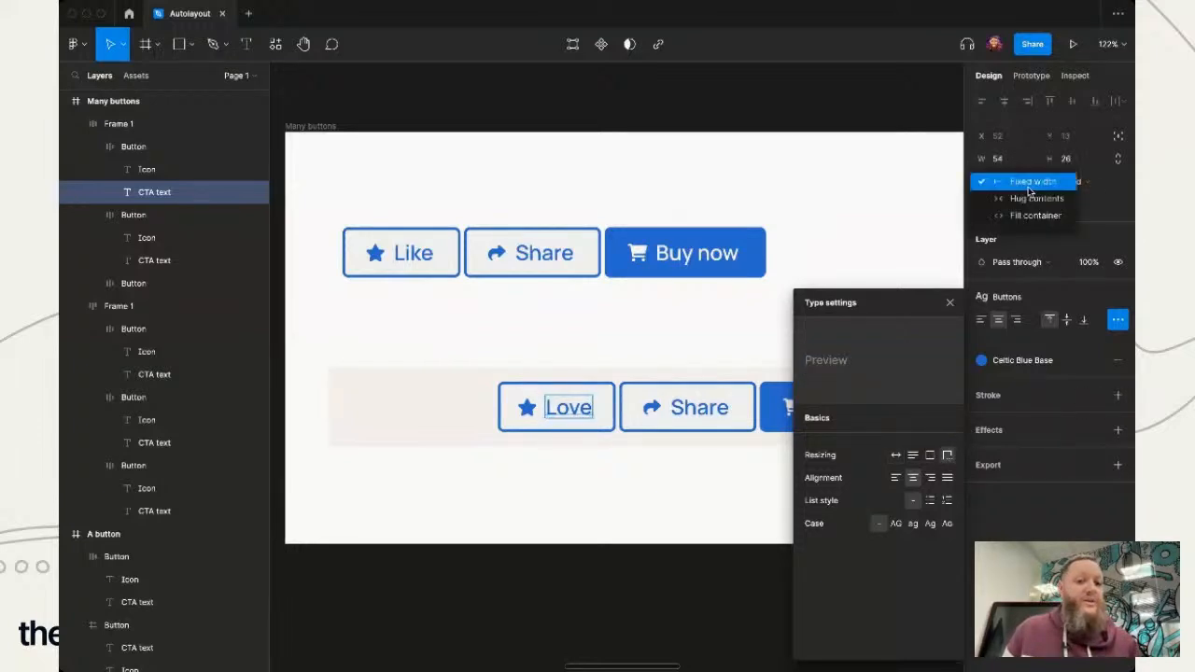
click(1035, 215)
click(529, 573)
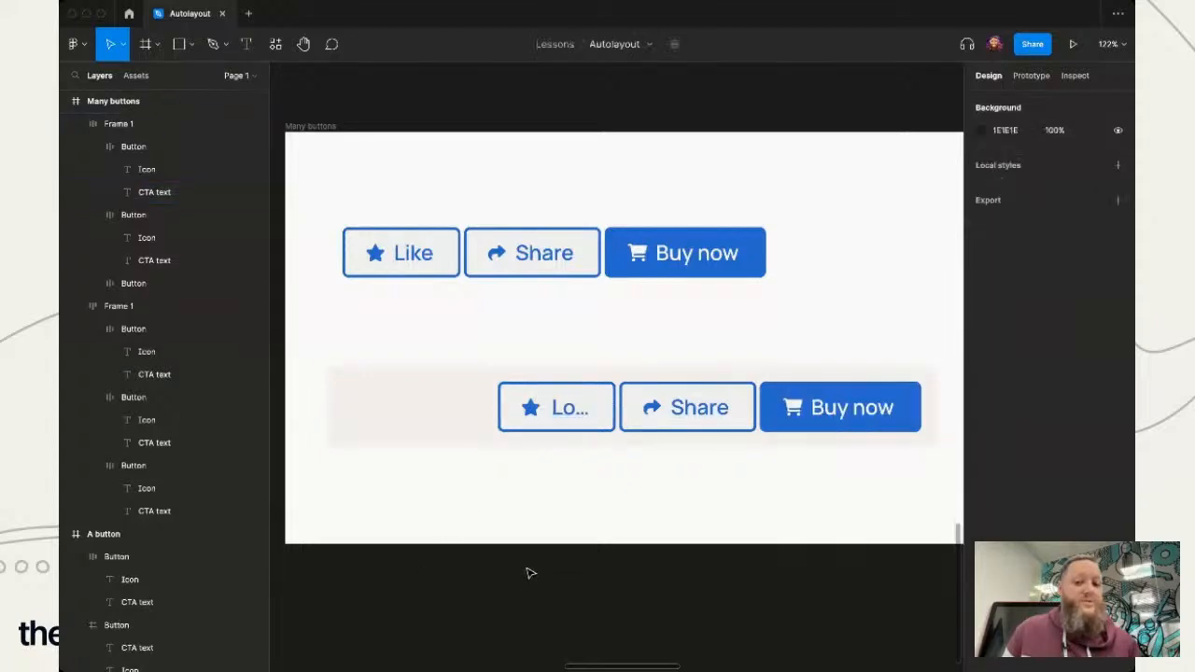
- Replace the truncated "Love" label in the lower row with "Like"
click(569, 414)
double_click(571, 409)
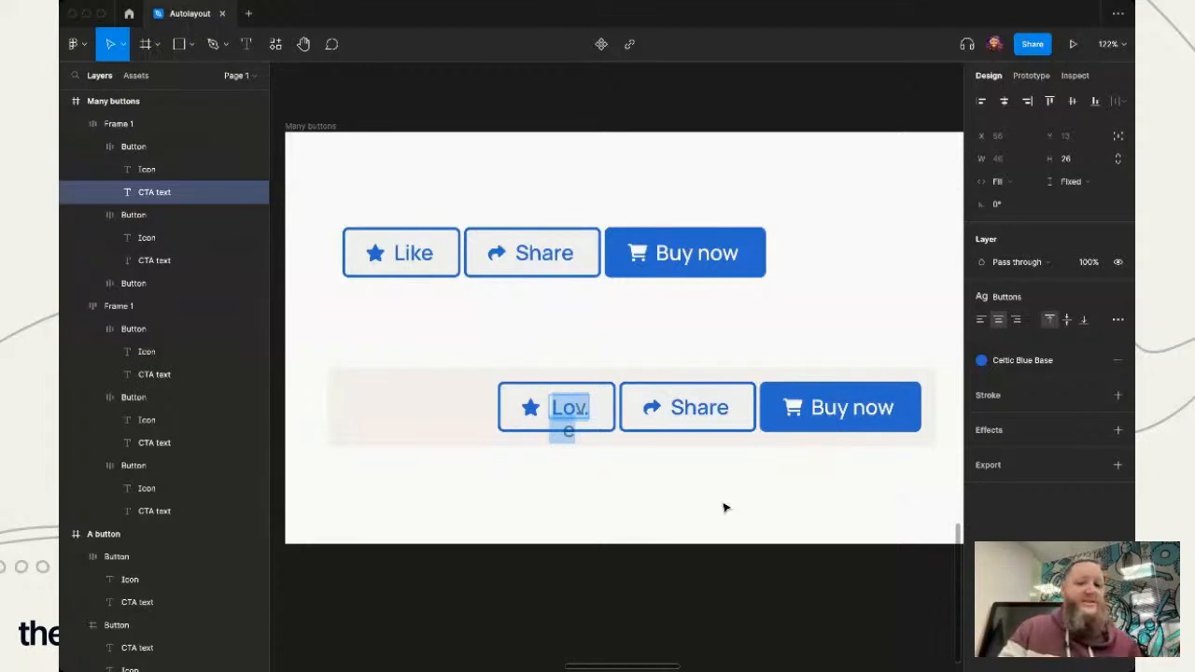
text(Like)
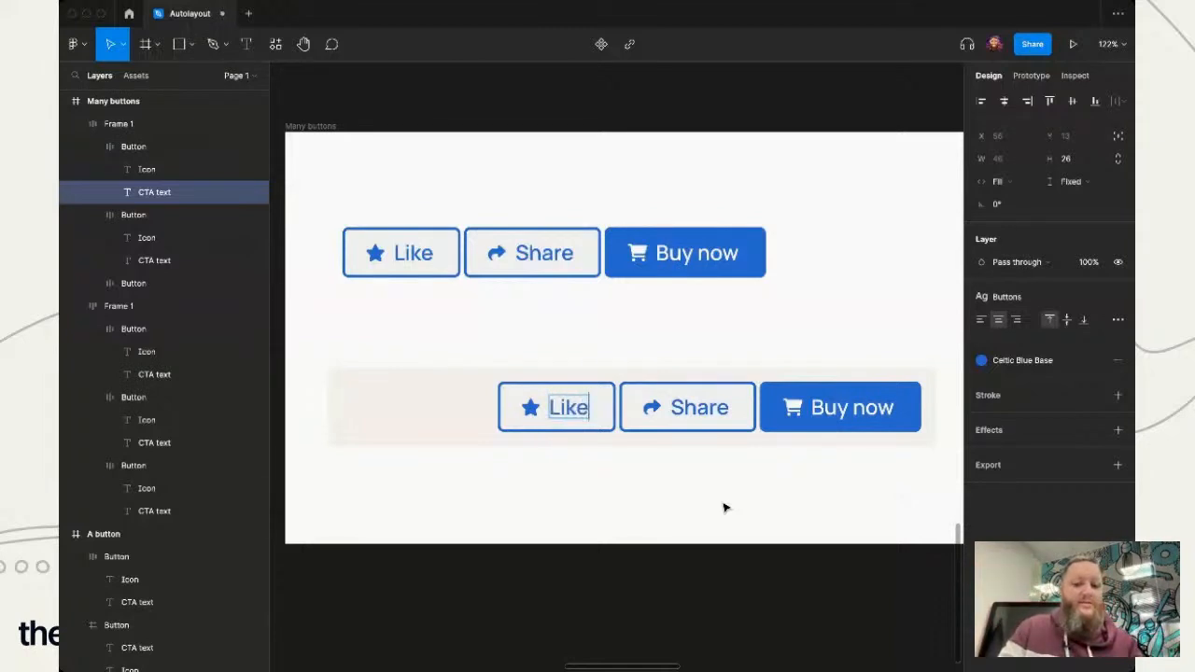
click(675, 520)
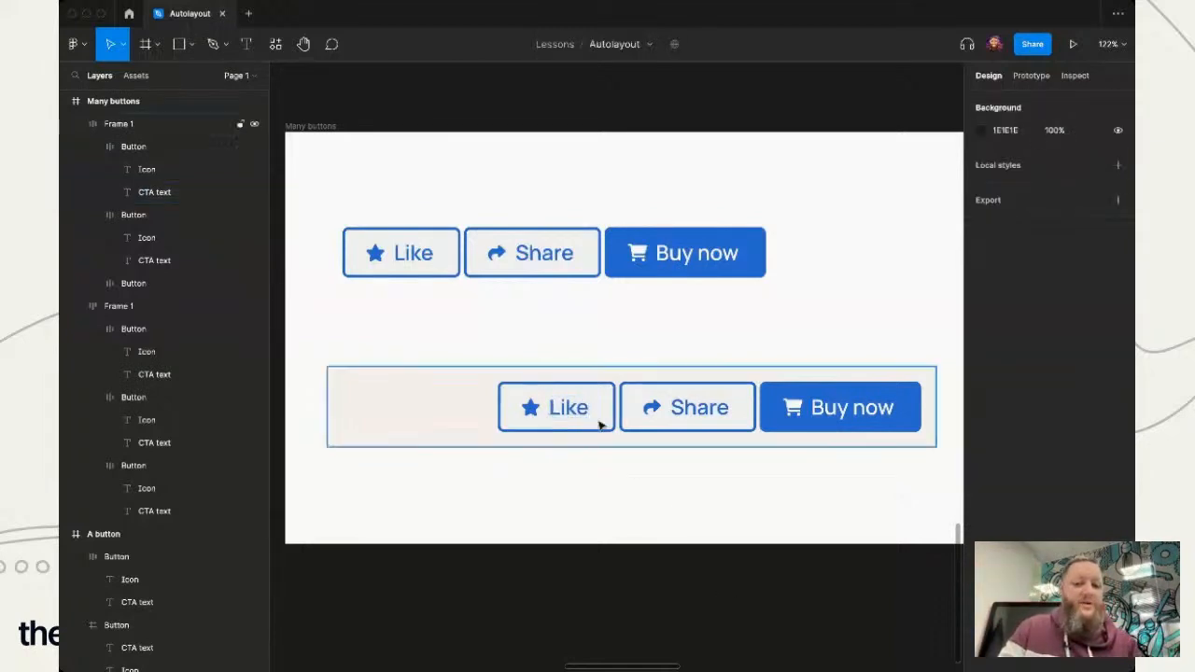
- Replace the lower row's "Like" label with the longer text "Favourite" to test truncation
click(565, 407)
double_click(566, 408)
double_click(566, 408)
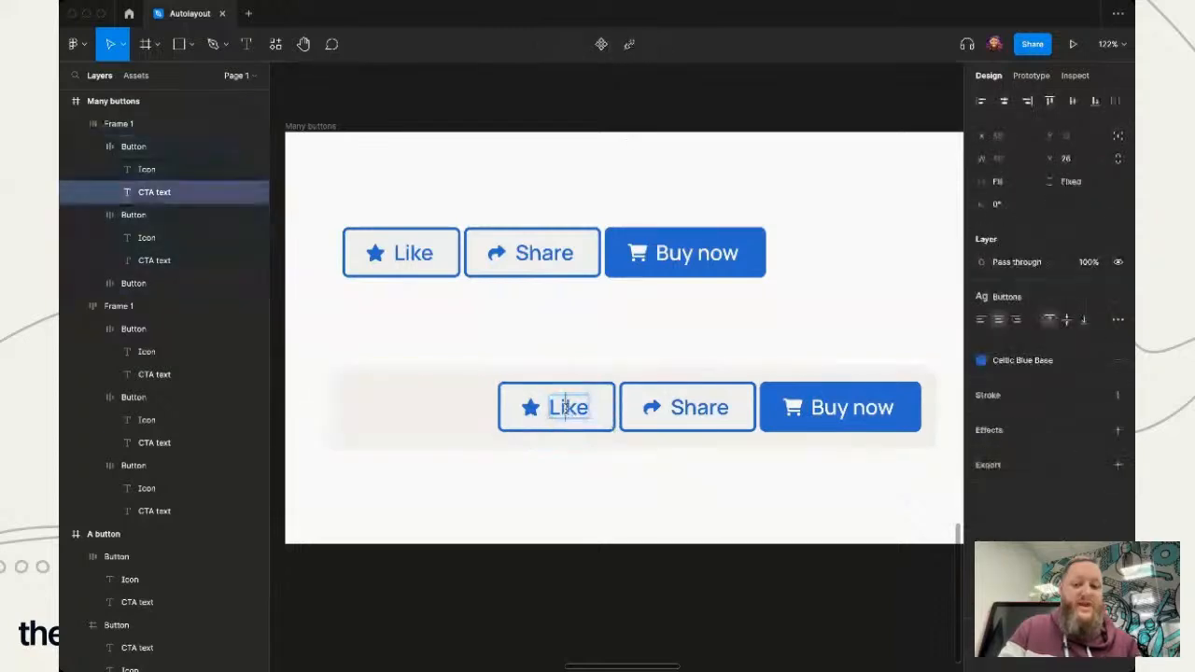
double_click(565, 408)
text(Favourite)
key(Escape)
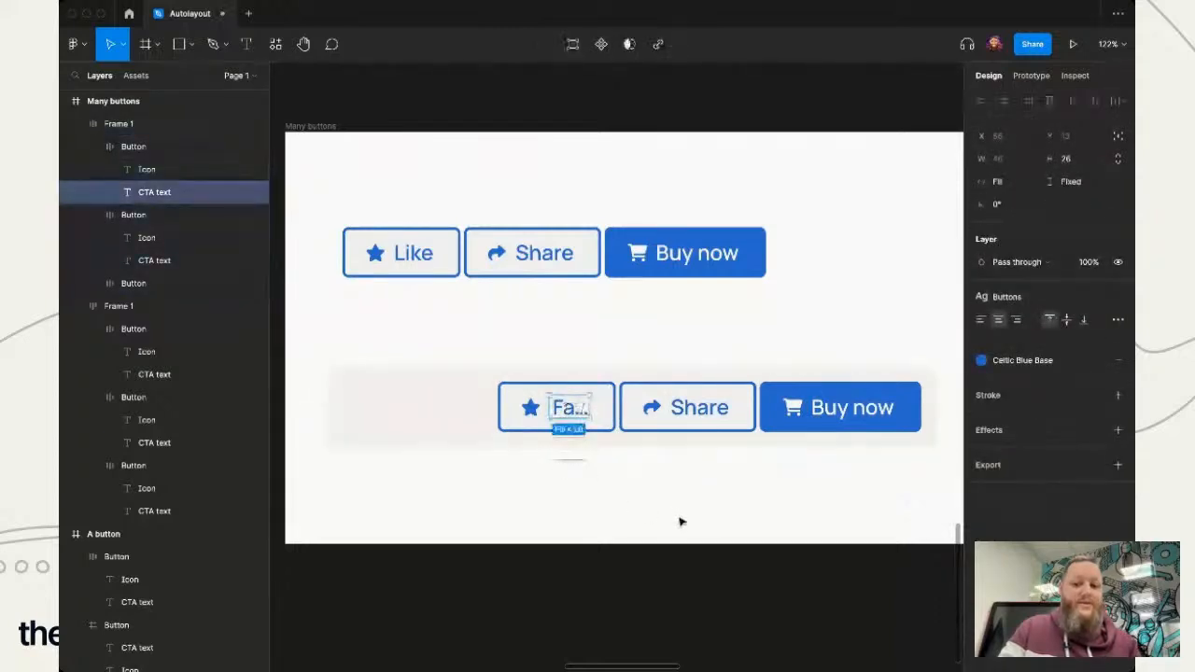
click(679, 521)
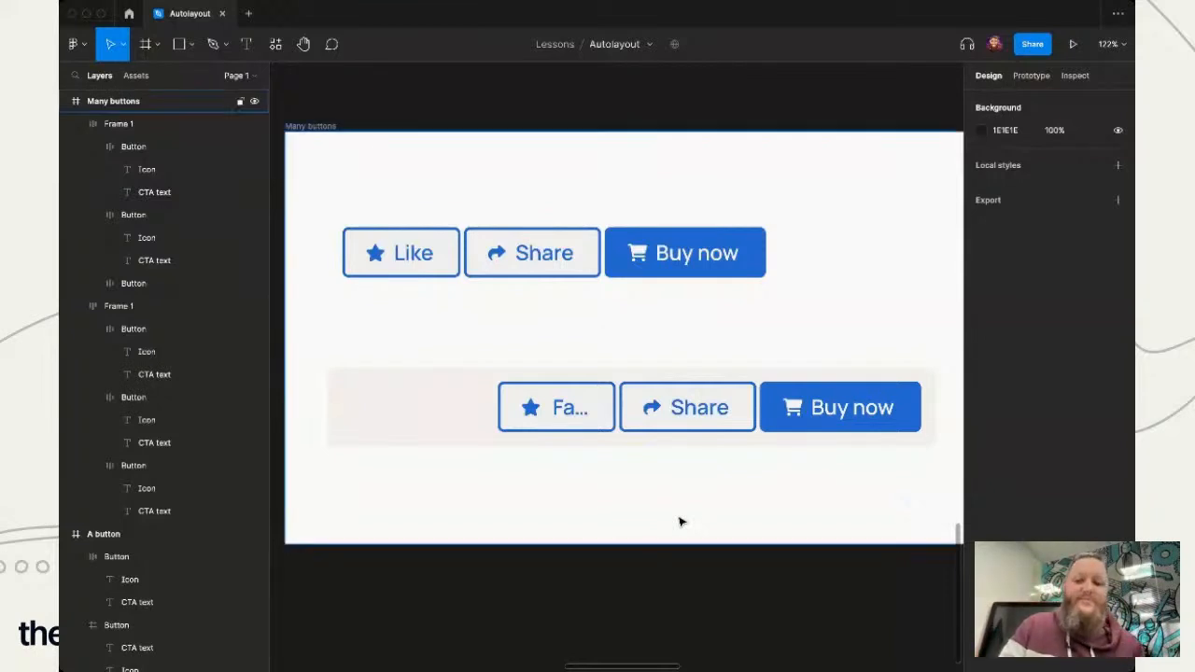
- Set the horizontal resizing of both the "Favourite" button and its label text to Hug contents
double_click(560, 409)
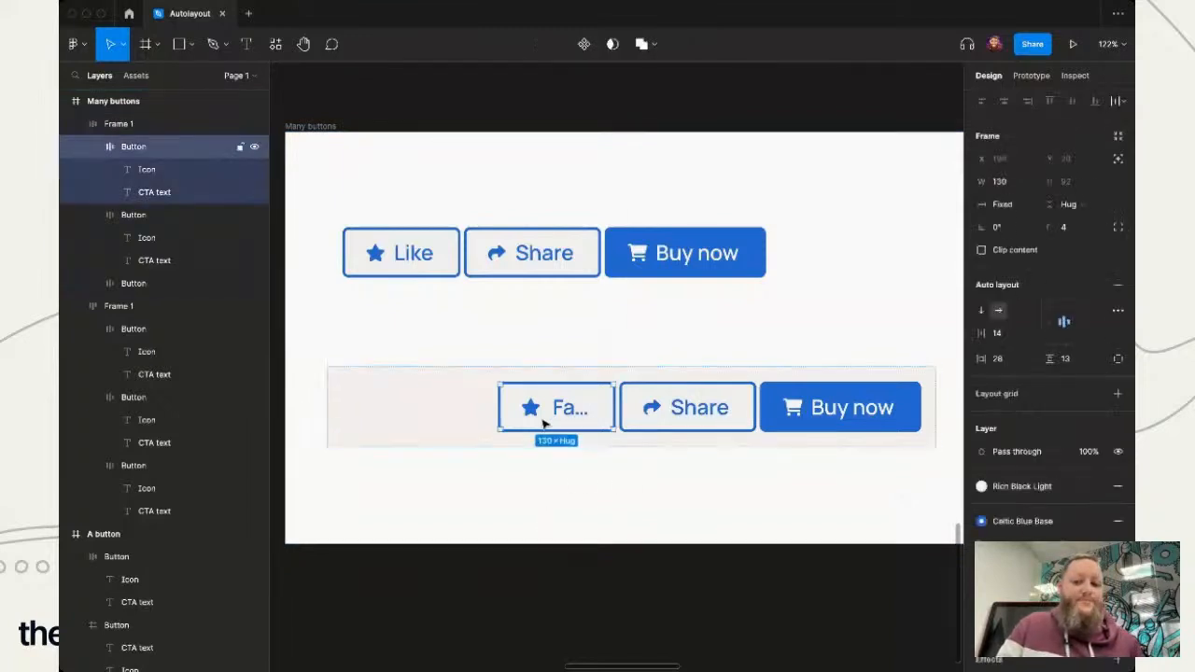
click(1046, 205)
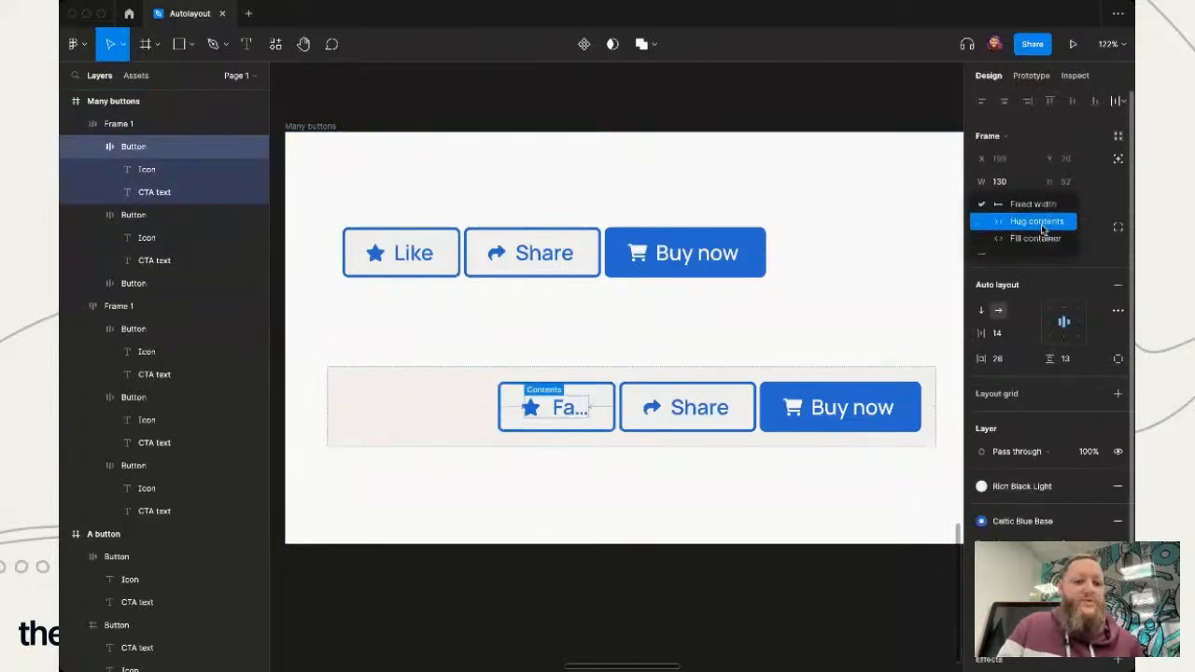
click(1041, 225)
double_click(565, 418)
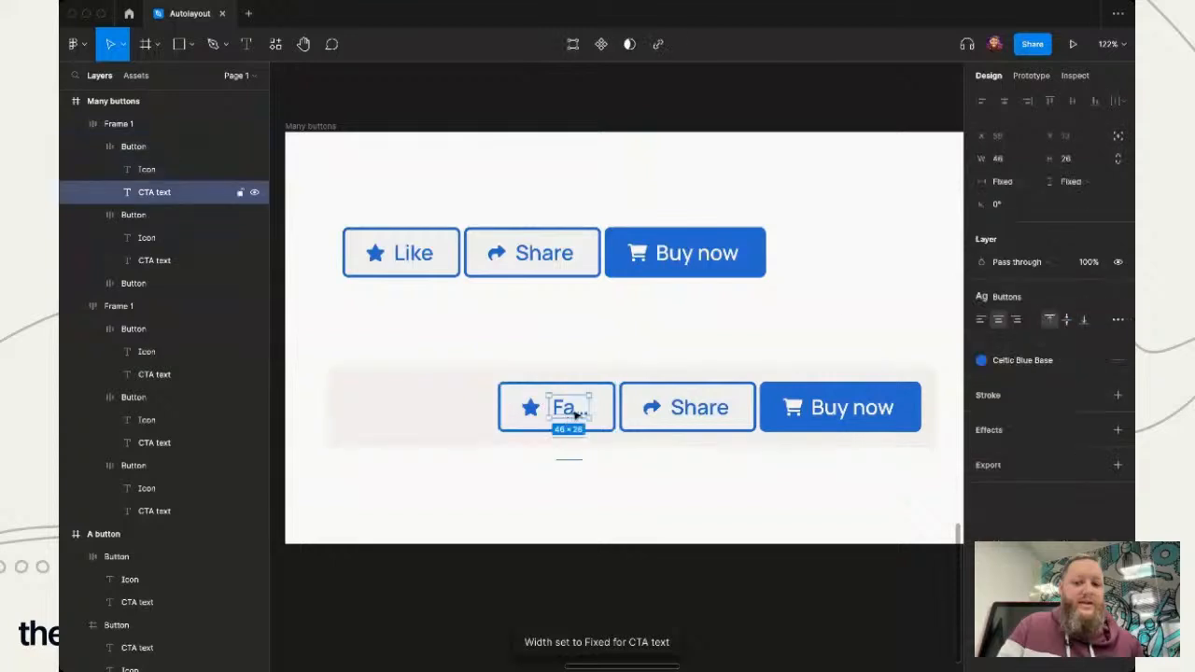
click(1020, 182)
click(1021, 197)
click(613, 507)
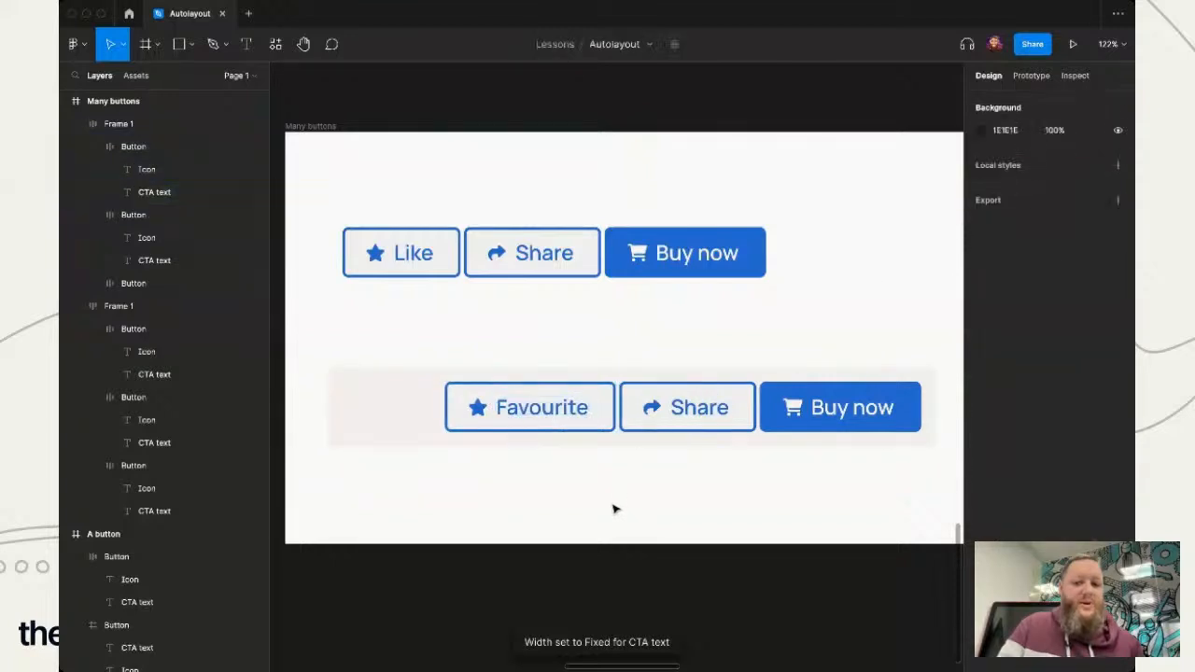
- Change the "Favourite" button's label back to "Like" and deselect it
triple_click(545, 417)
double_click(545, 417)
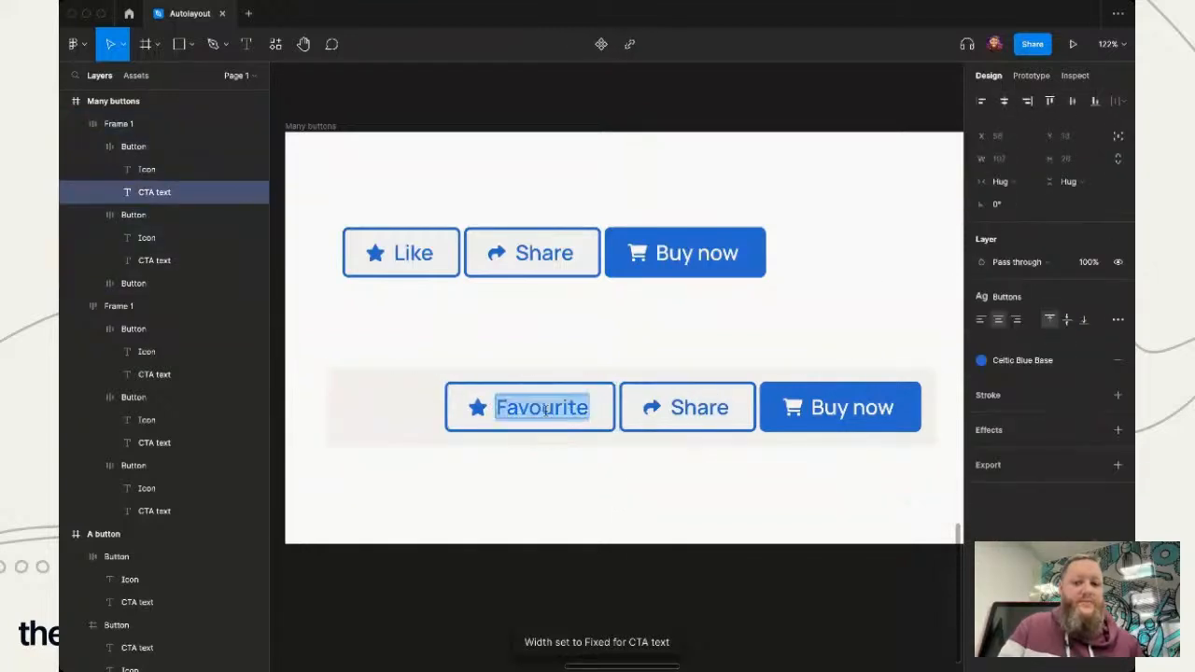
text(Like)
key(Escape)
click(629, 533)
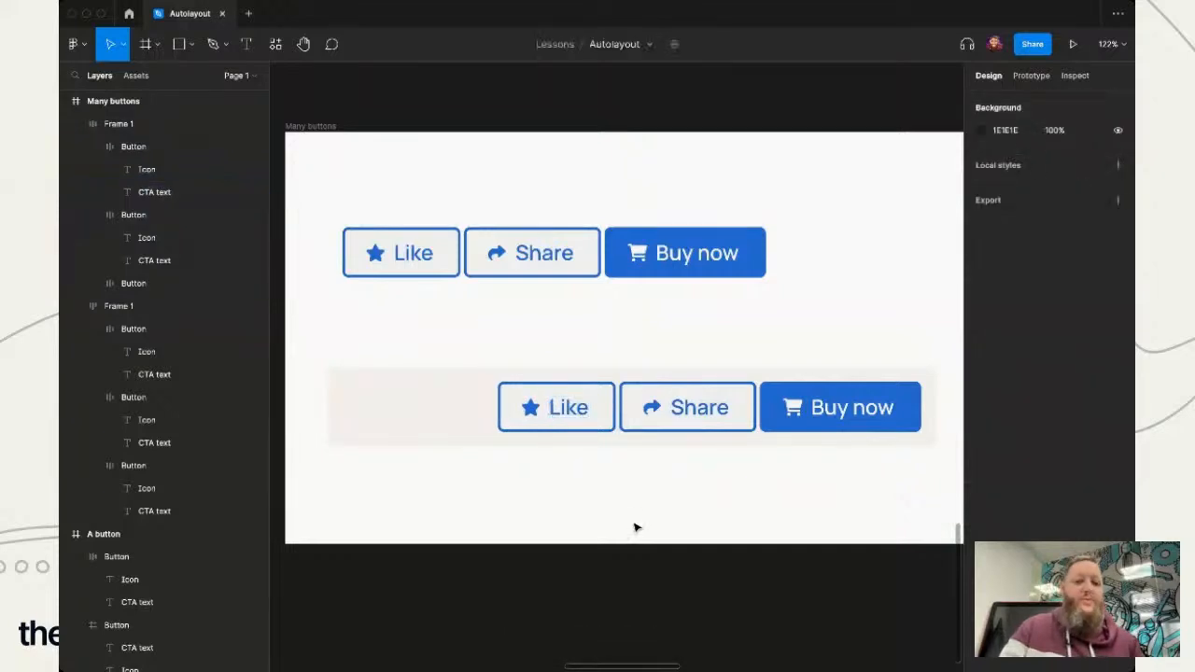
click(565, 422)
double_click(565, 422)
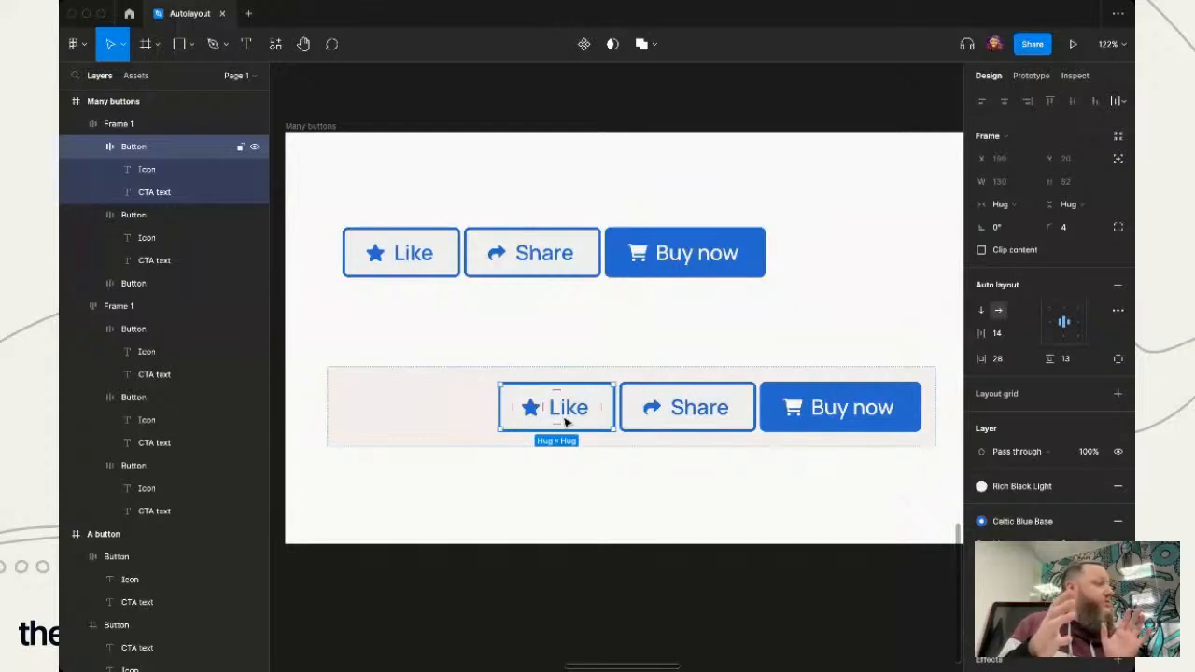
click(614, 483)
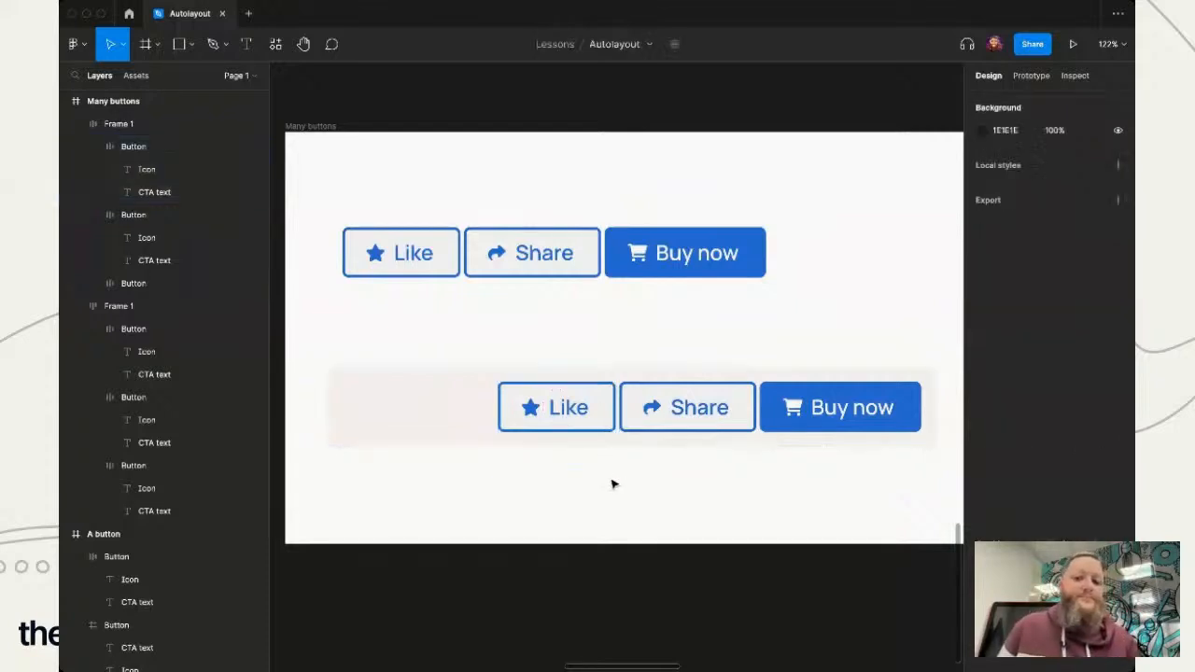
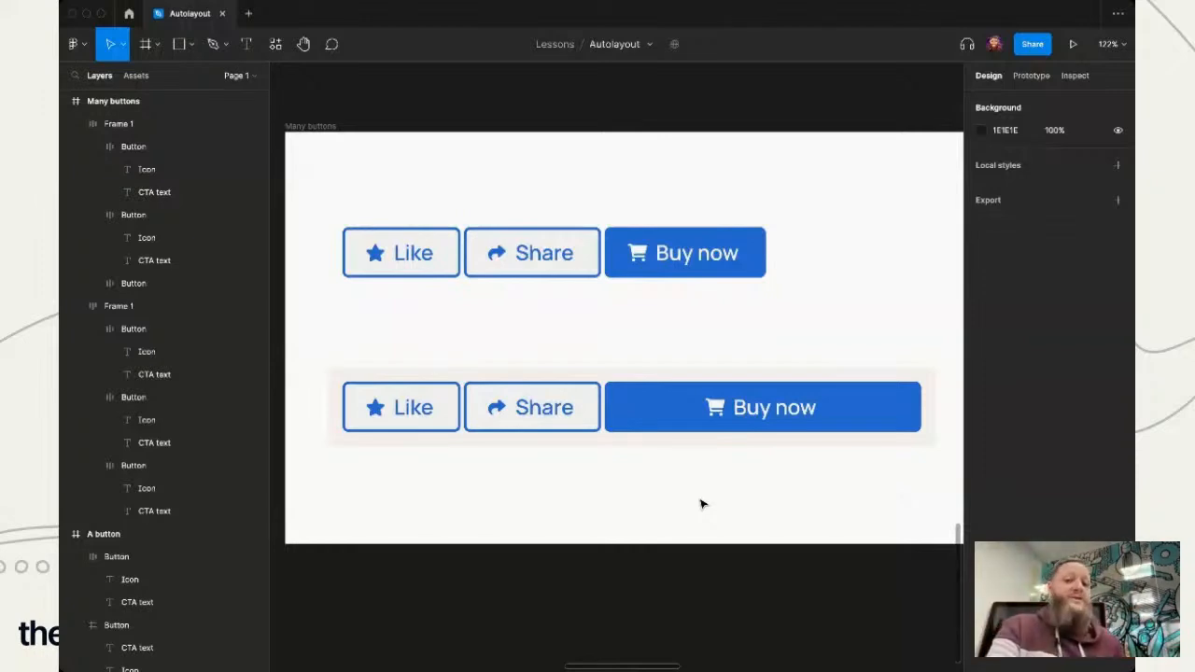
- Set the horizontal resizing of the lower row's "Share" button to Fill container and deselect it
double_click(546, 418)
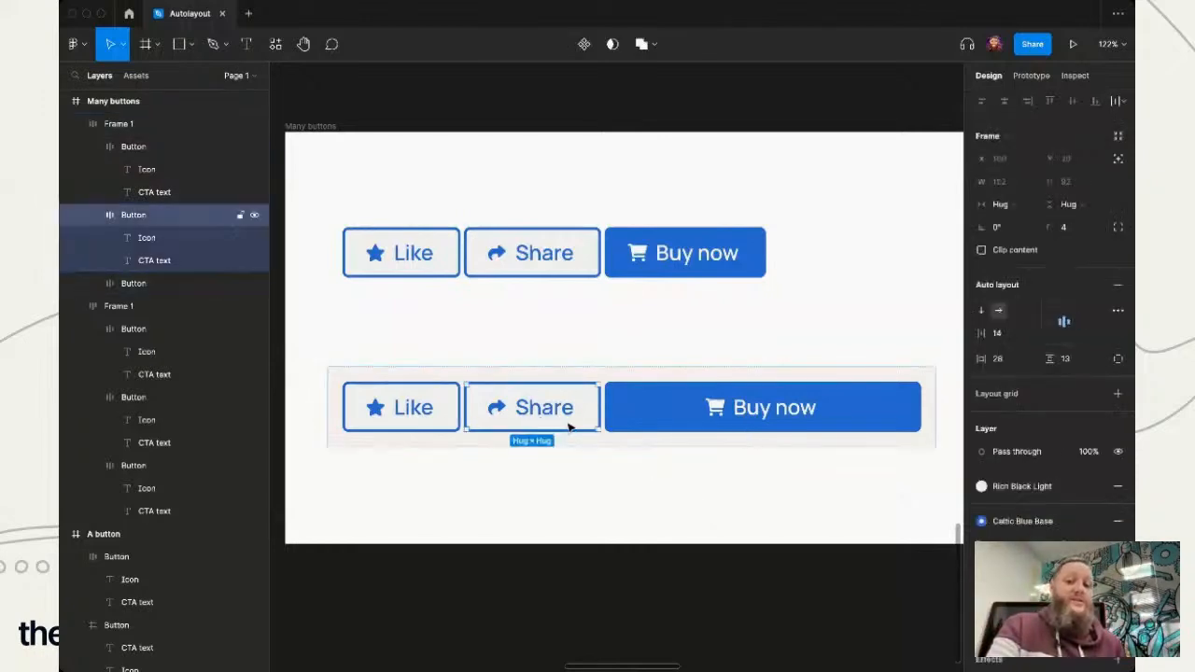
click(1004, 204)
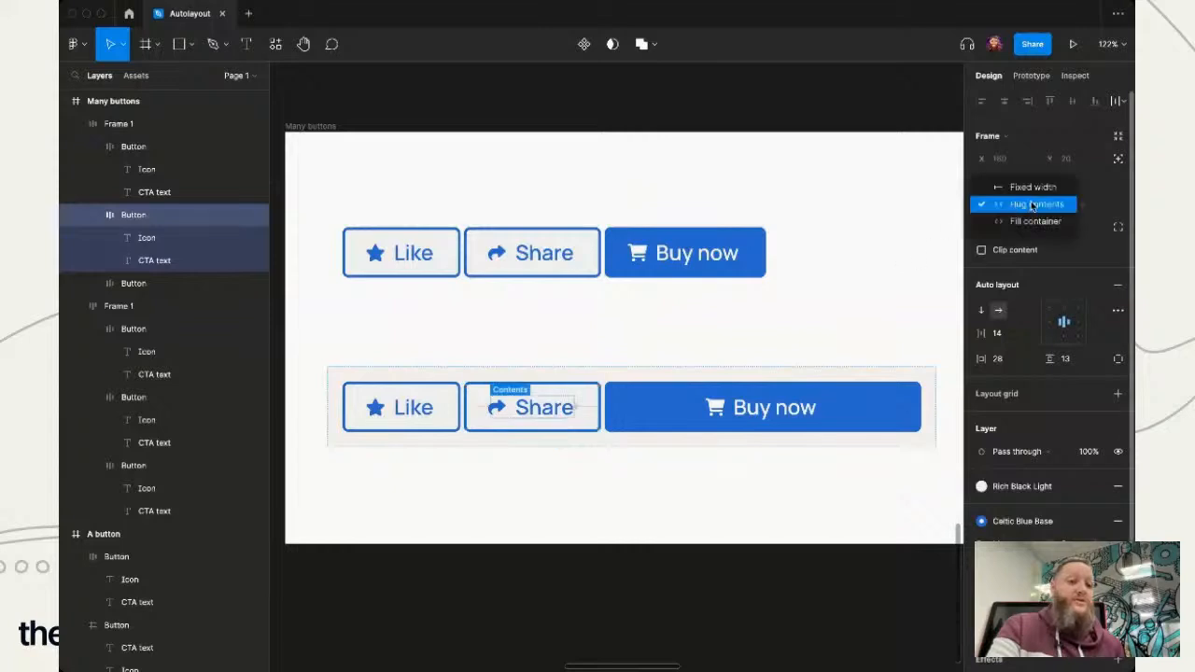
click(1032, 224)
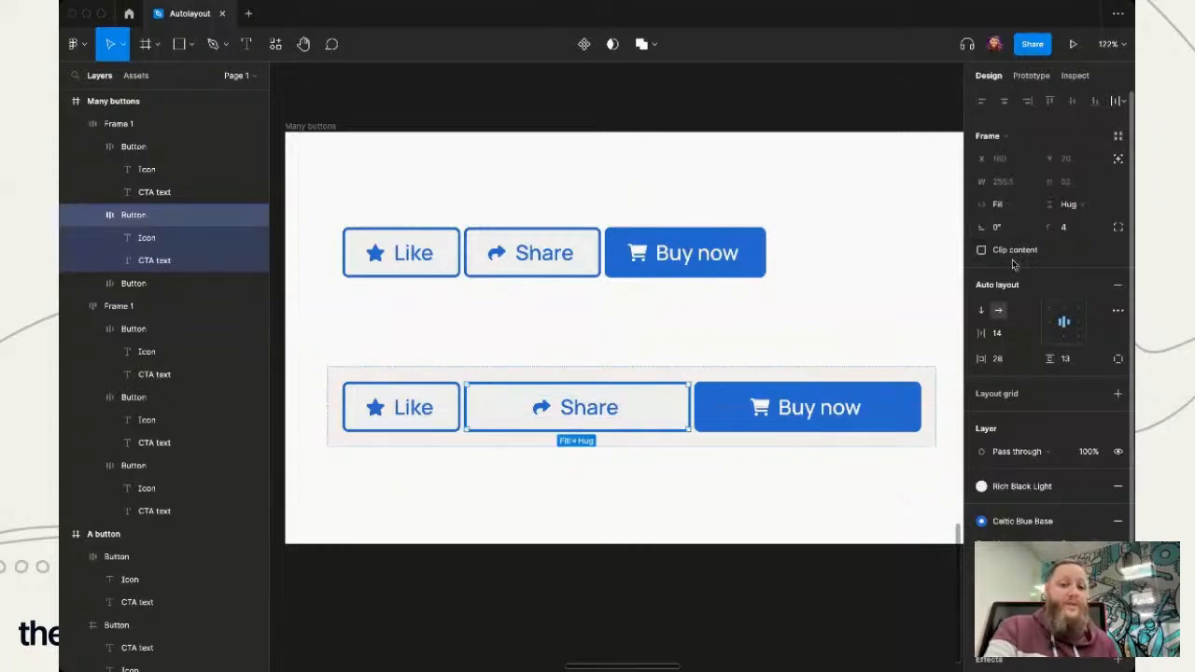
click(720, 600)
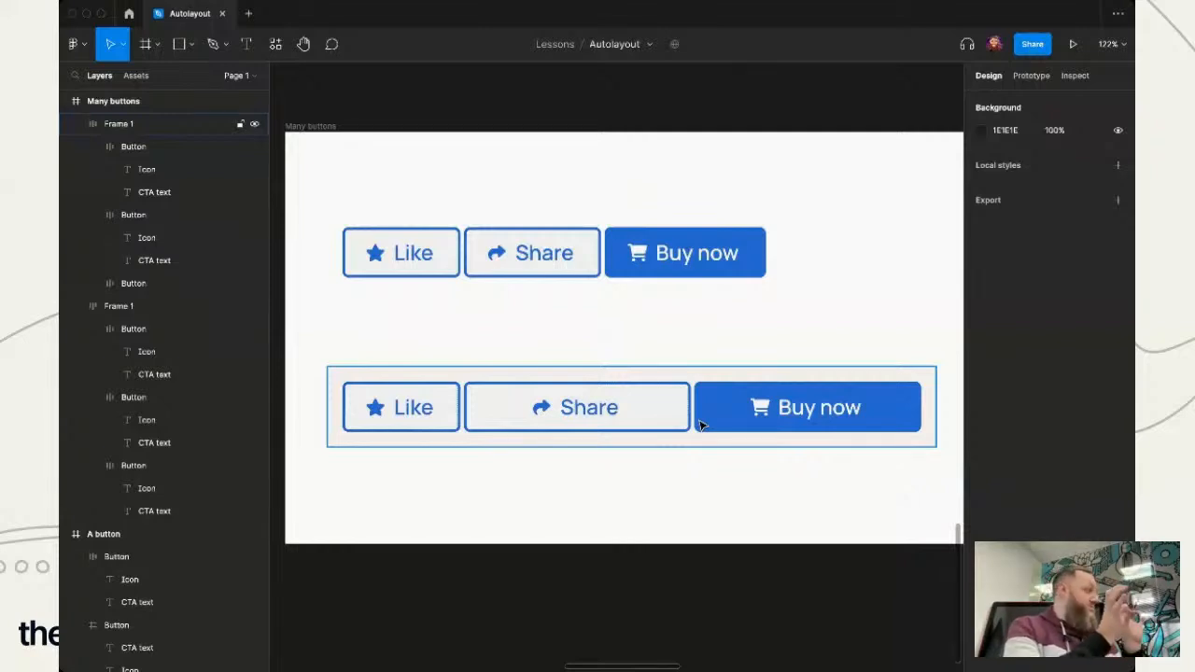
- Return the lower row's "Share" button to Hug contents horizontally and deselect it
click(588, 405)
click(1002, 211)
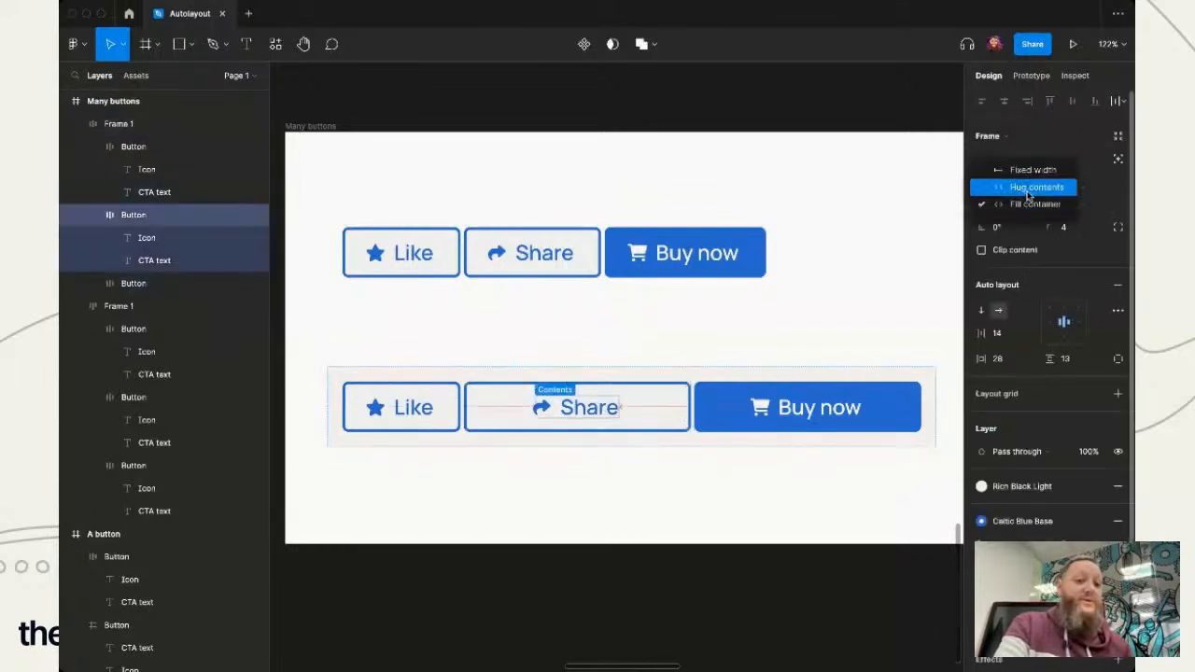
click(1028, 187)
click(625, 557)
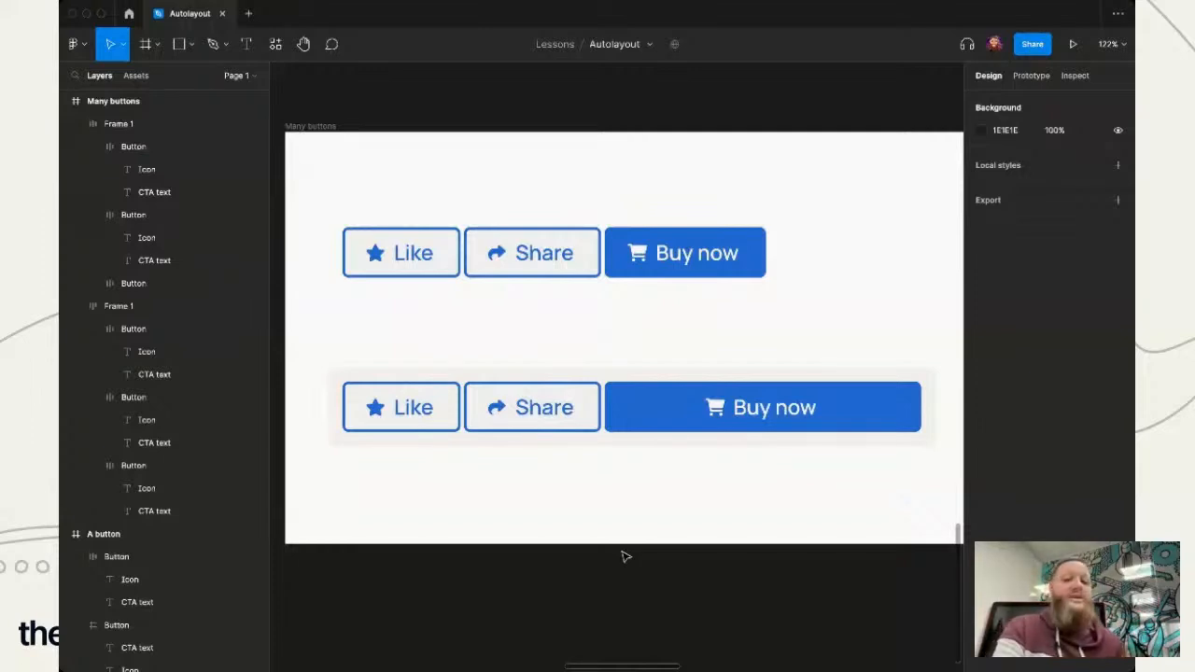
- Set the horizontal resizing of the lower row's "Buy now" button to Fill container
click(728, 418)
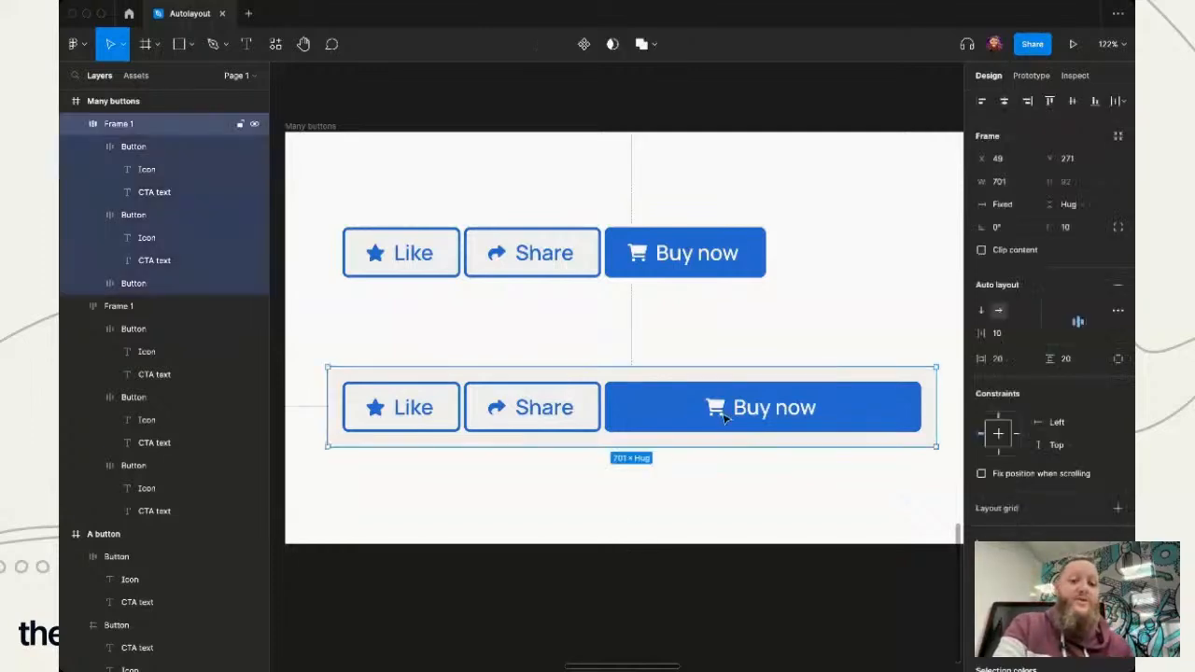
double_click(937, 427)
click(928, 489)
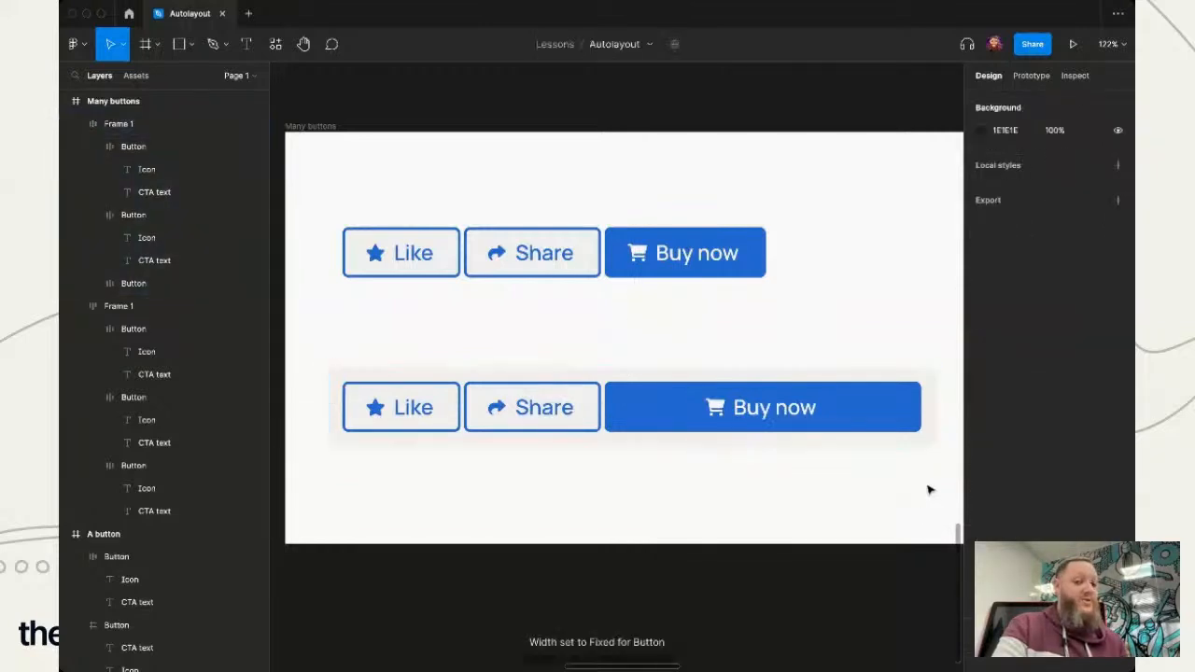
click(928, 432)
click(915, 429)
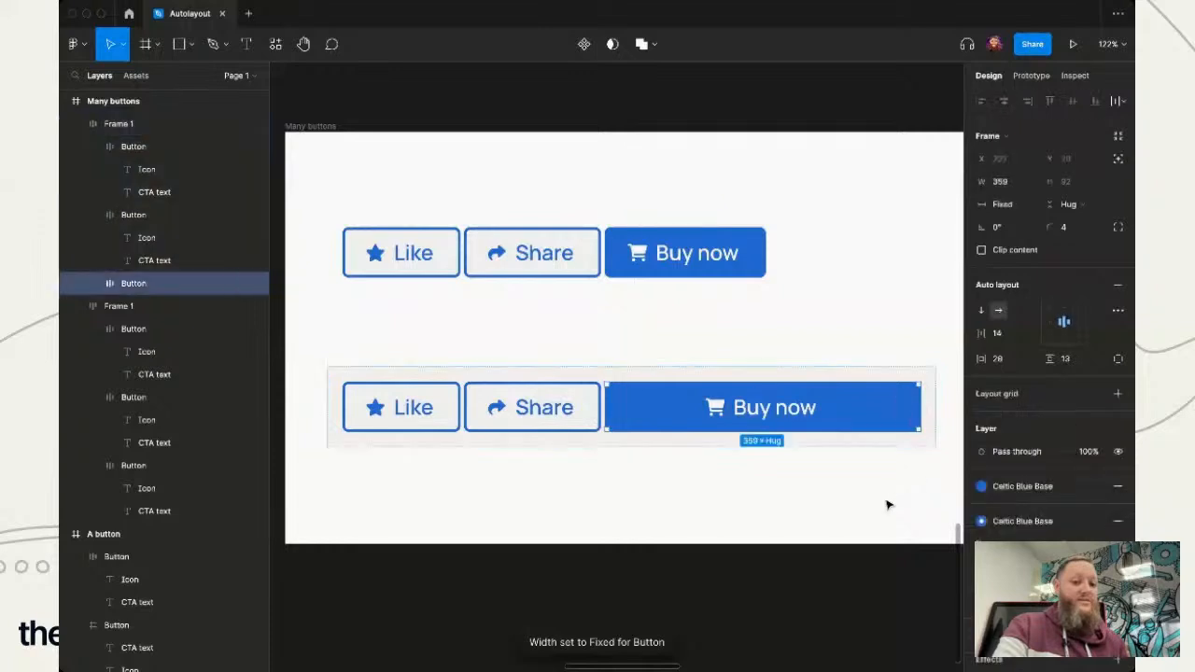
click(1003, 204)
click(1027, 238)
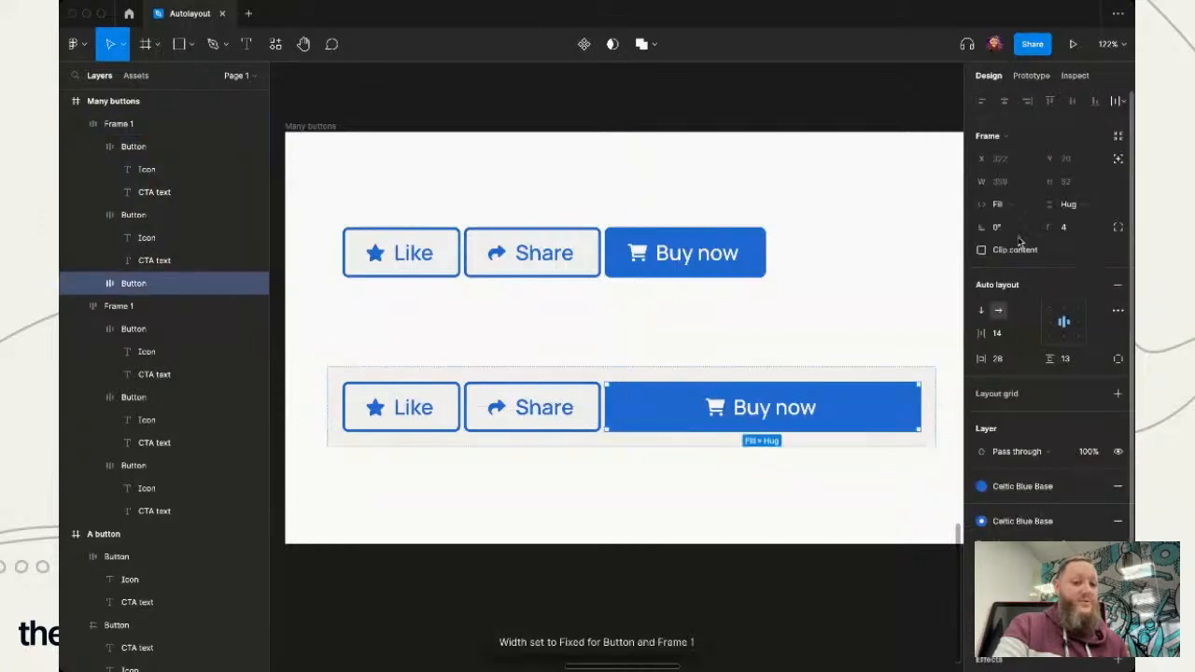
- Narrow the lower button row's frame to 687 wide and deselect it
click(925, 432)
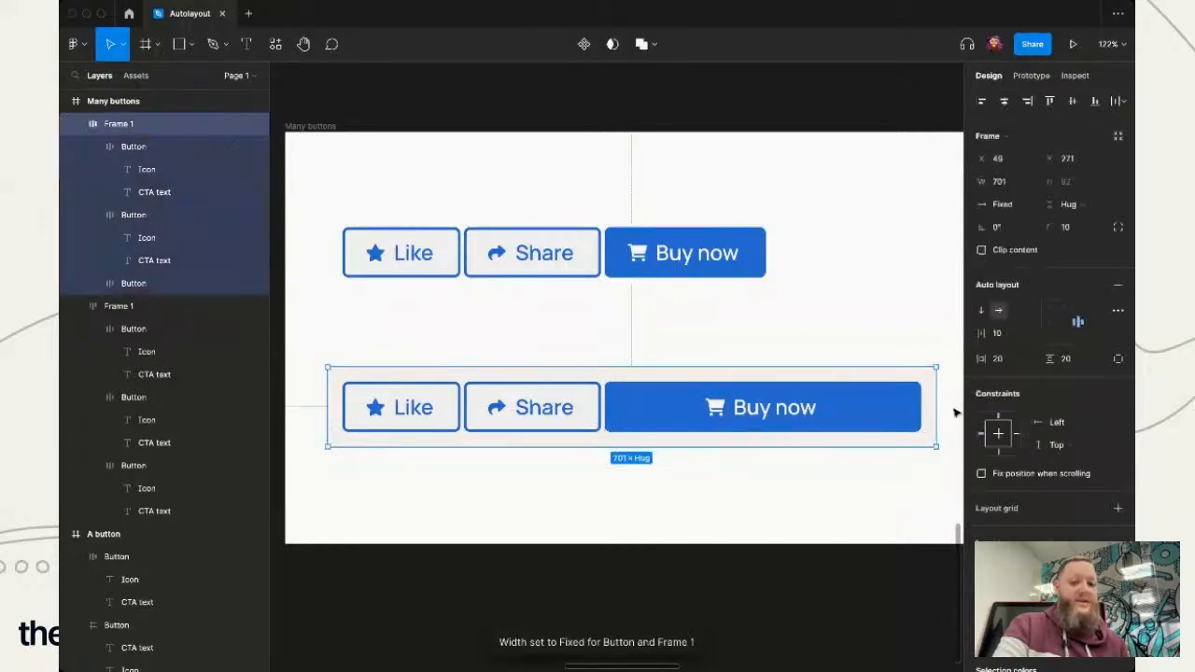
mouse_move(934, 417)
mouse_down()
mouse_move(823, 427)
mouse_move(949, 418)
mouse_move(920, 417)
mouse_up()
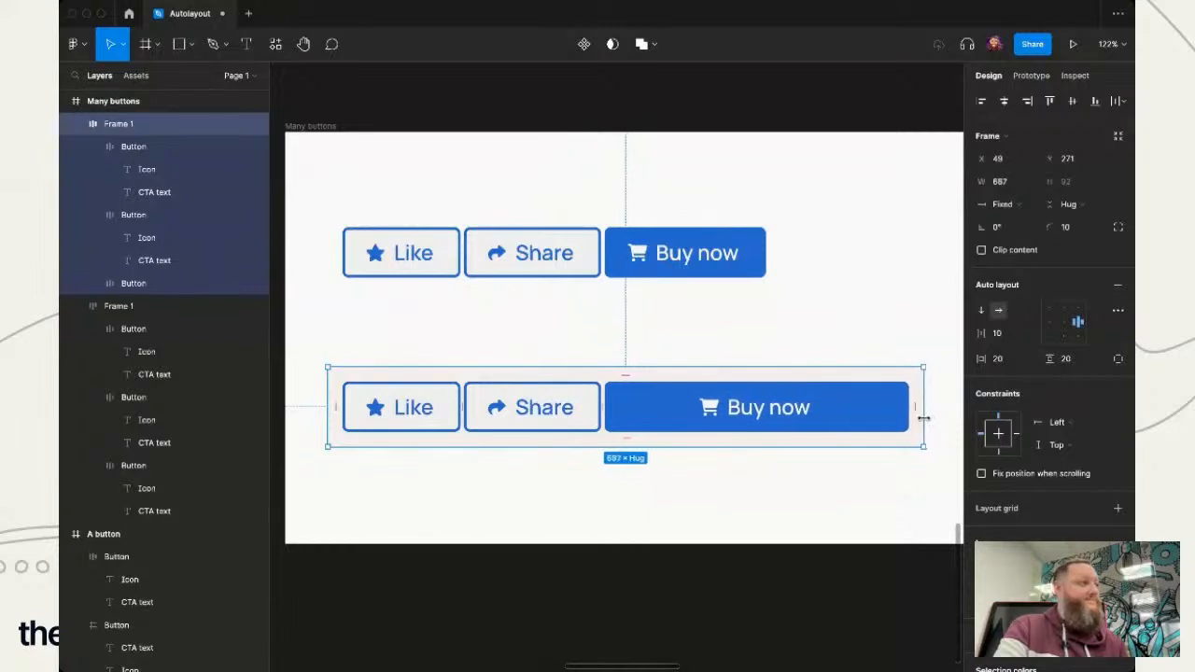
click(712, 600)
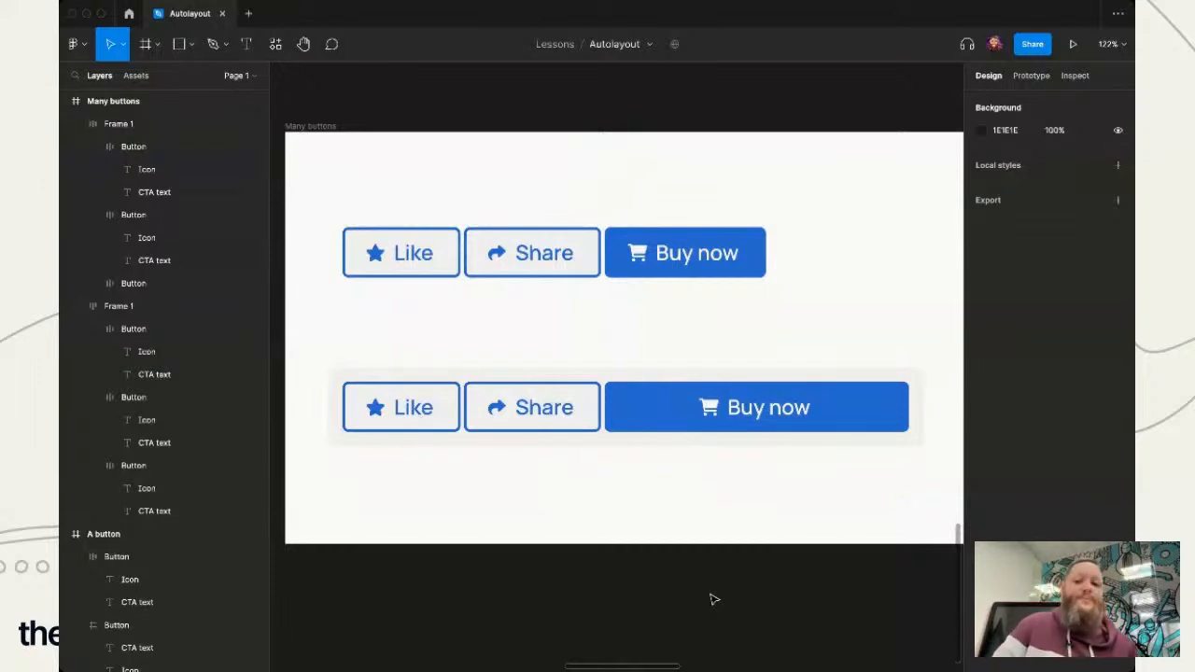
- Move the tags row out of the auto layout book card into the empty area just below it
scroll(632, 543, up, 10)
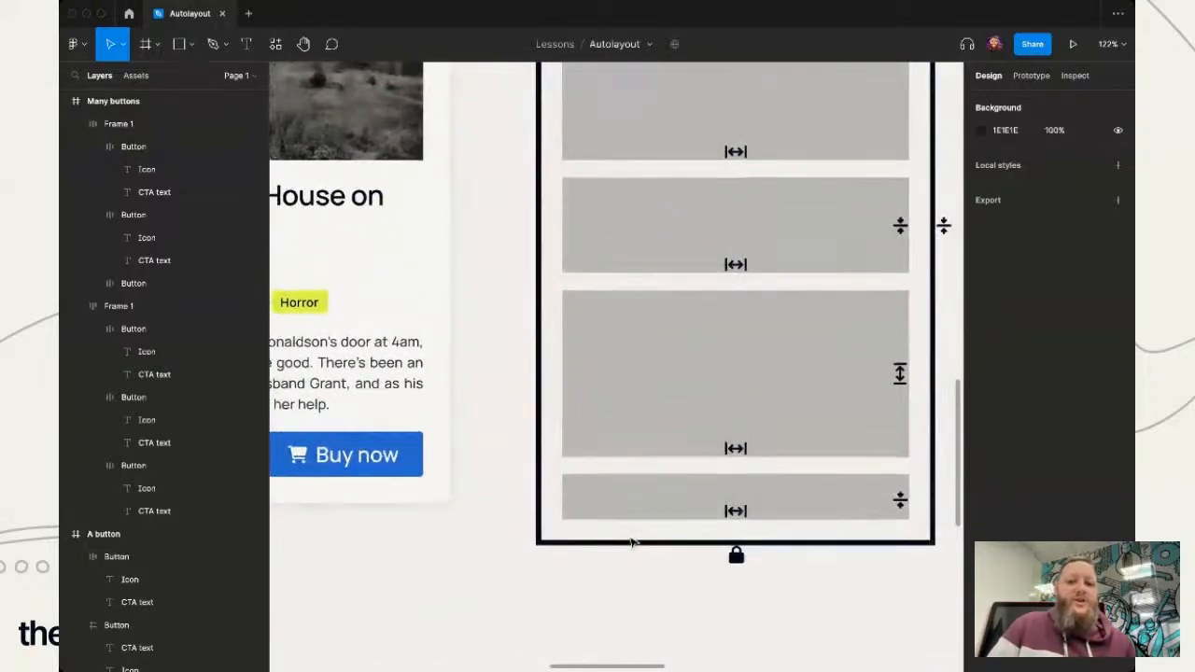
scroll(632, 542, down, 5)
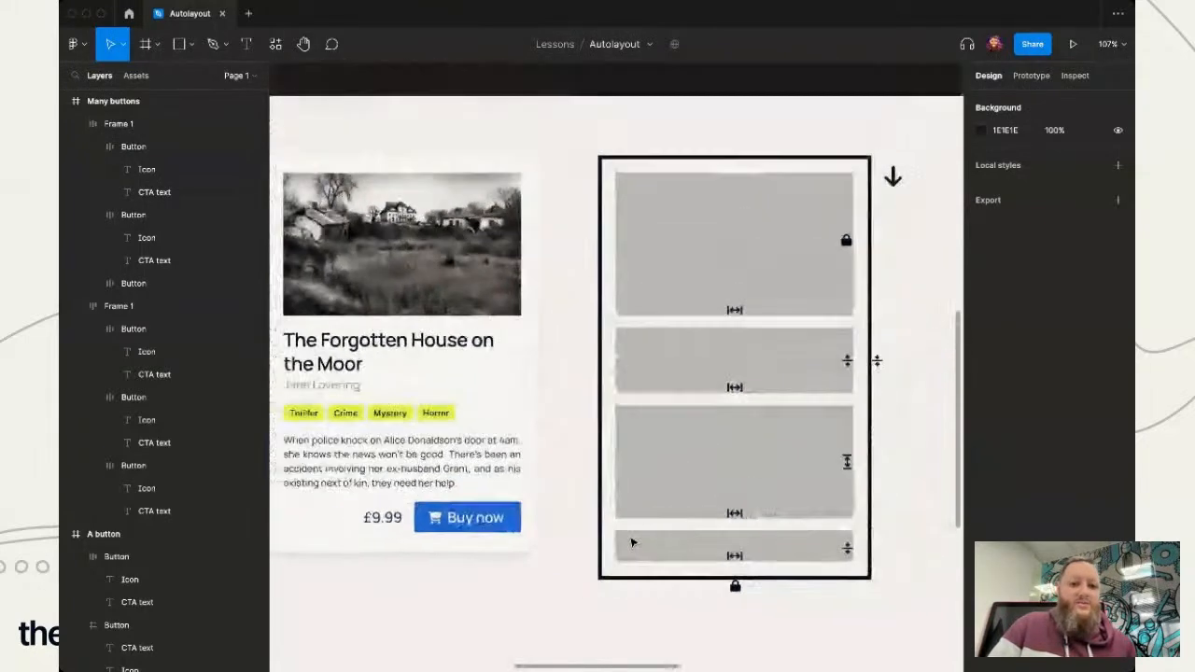
scroll(657, 545, left, 2)
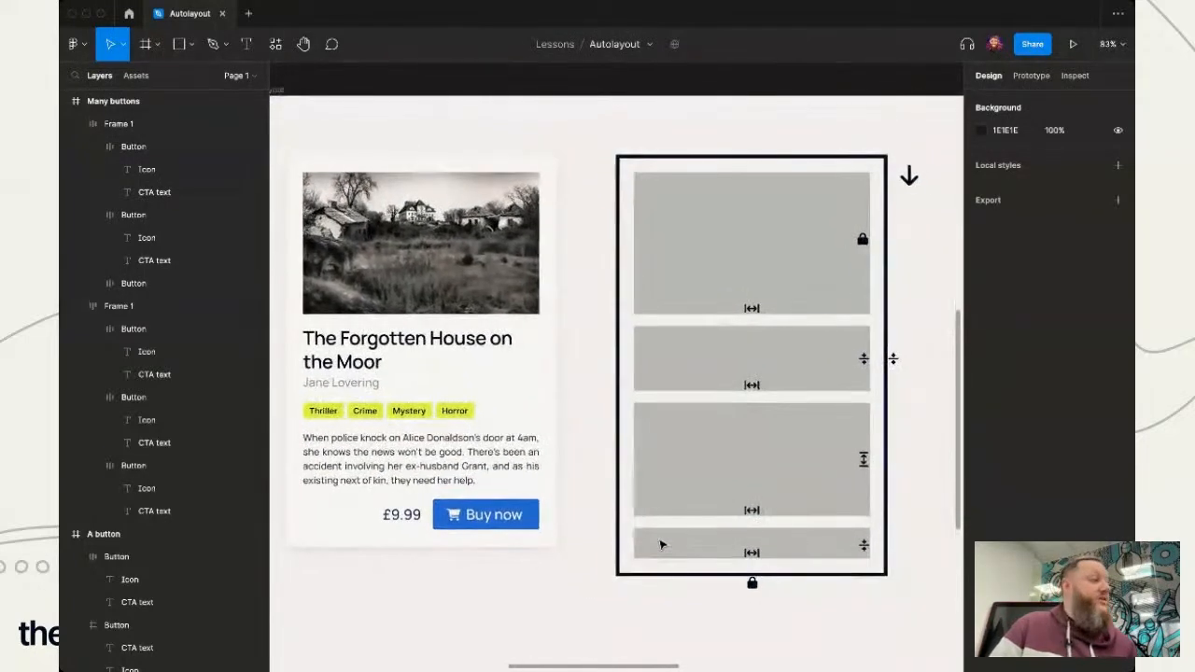
scroll(564, 631, down, 2)
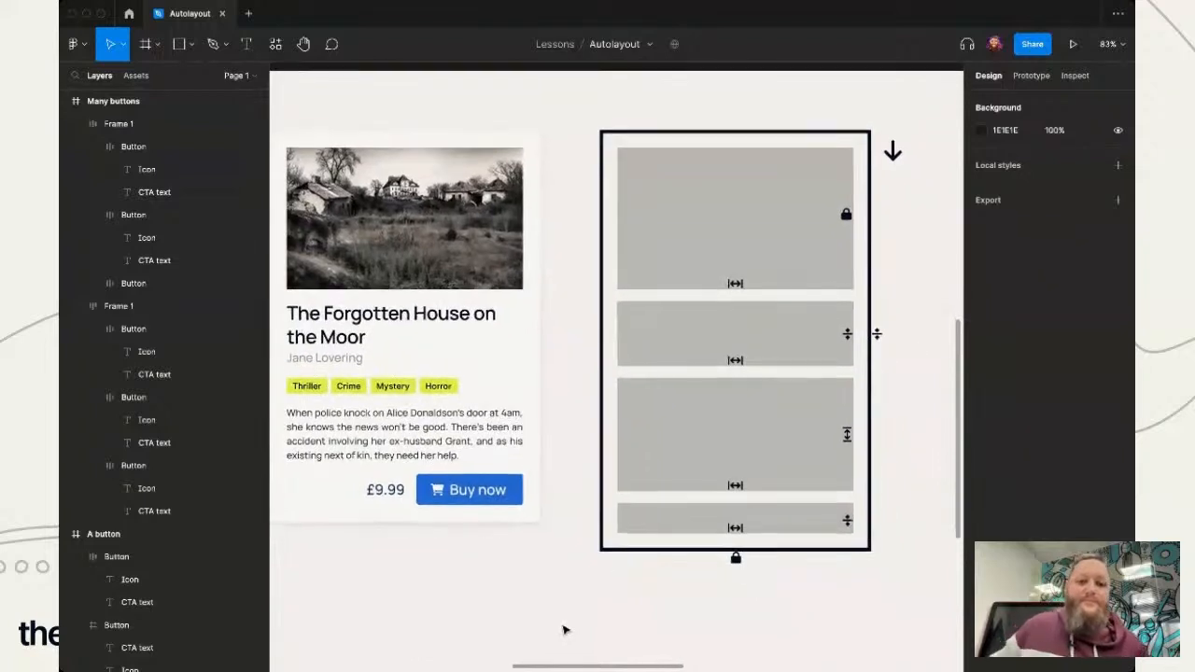
click(431, 398)
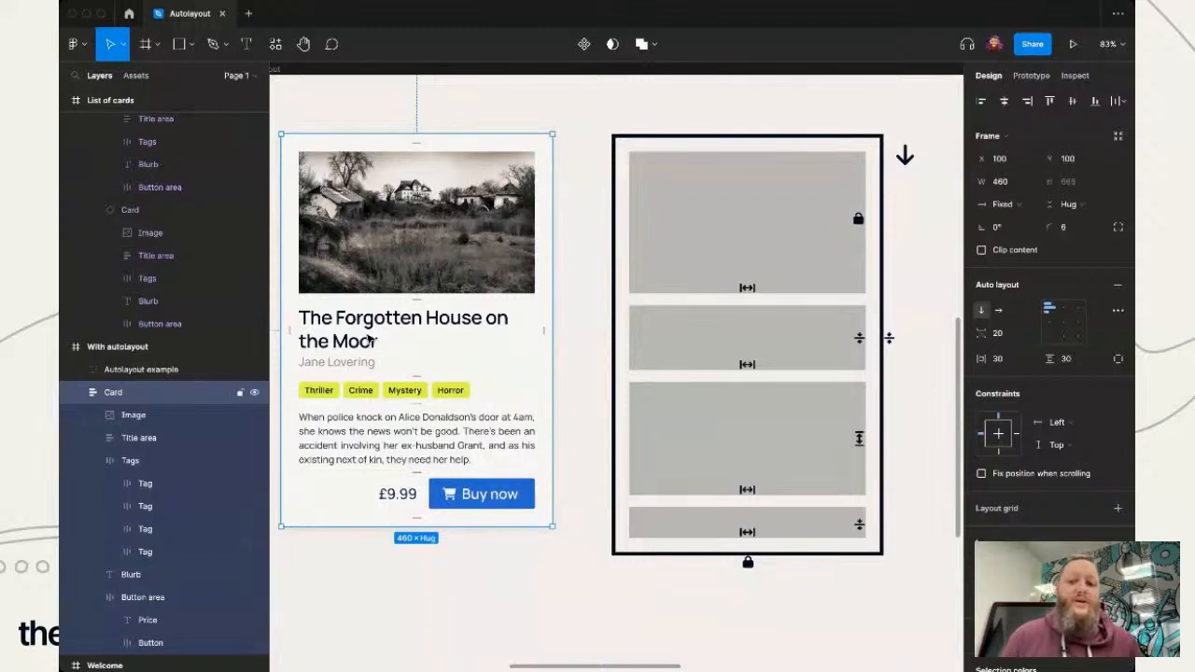
click(384, 391)
drag(383, 390, 397, 571)
click(547, 552)
- Append about three lines of filler text, starting "psoadhgasd oashjdg poajsdgo", to the end of the card's blurb
click(523, 339)
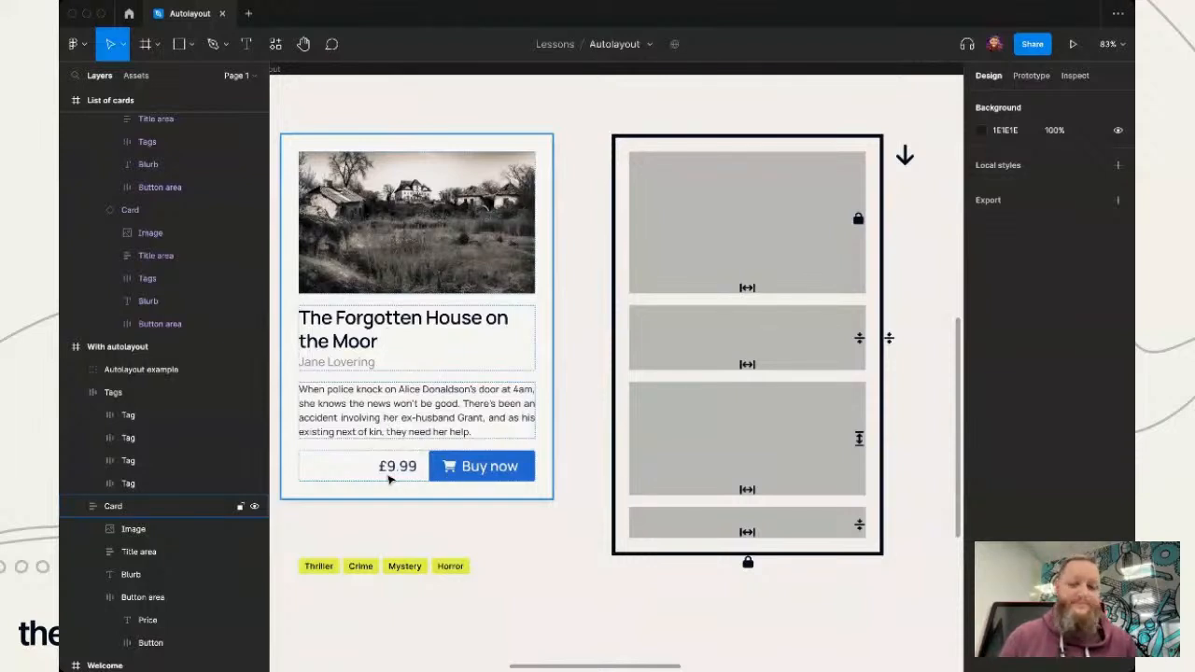
click(420, 288)
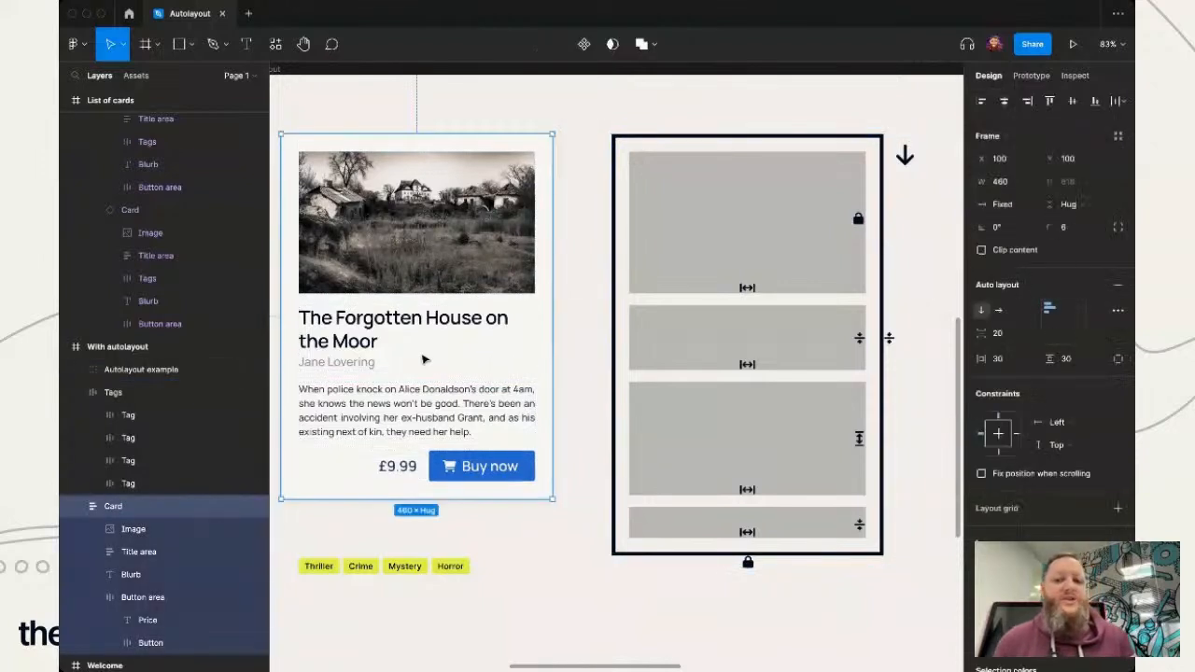
double_click(415, 426)
click(500, 432)
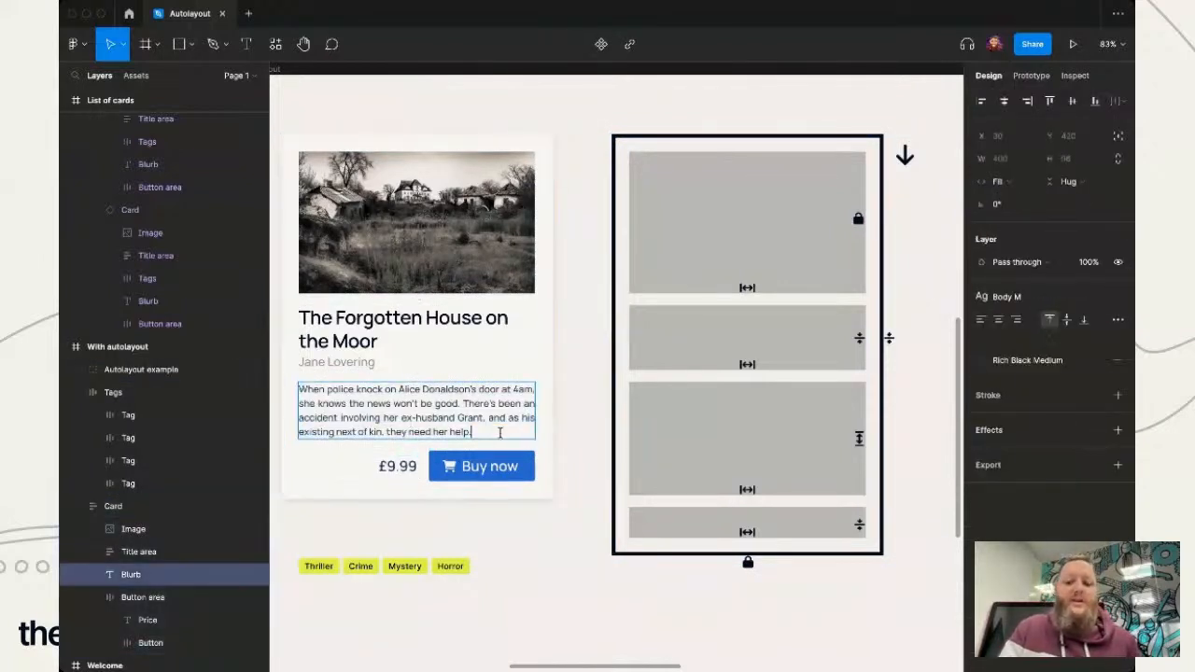
text(psoadhgasd oashjdg)
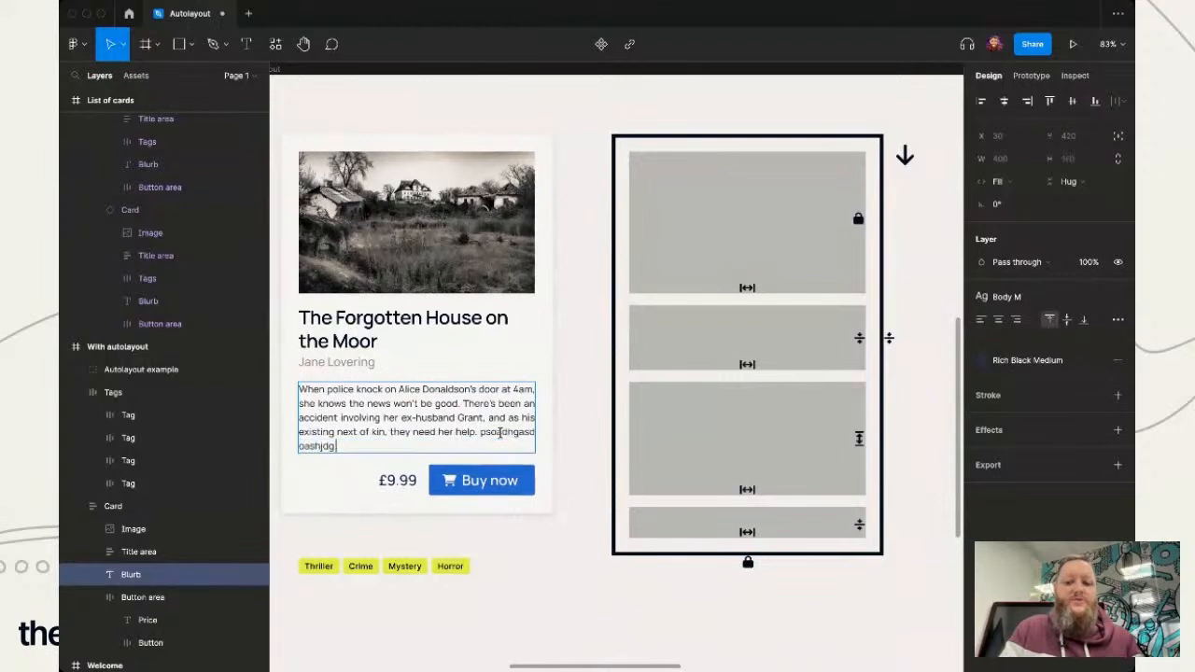
text( poajsogo jaspdgoj aspodjg posadjg oasjdgpo jsadgpoj asdgoj ascpogjpoasd jgpsadjg asjdgpo sajd)
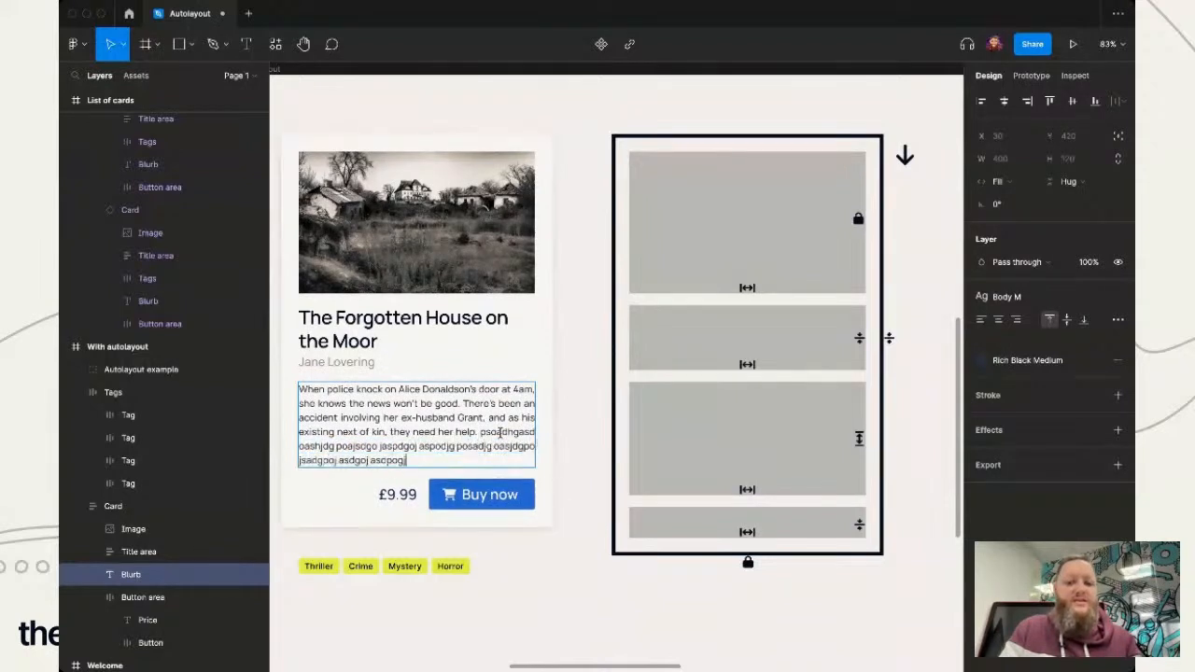
text(gpo jasdgopjsadgoj sadgj)
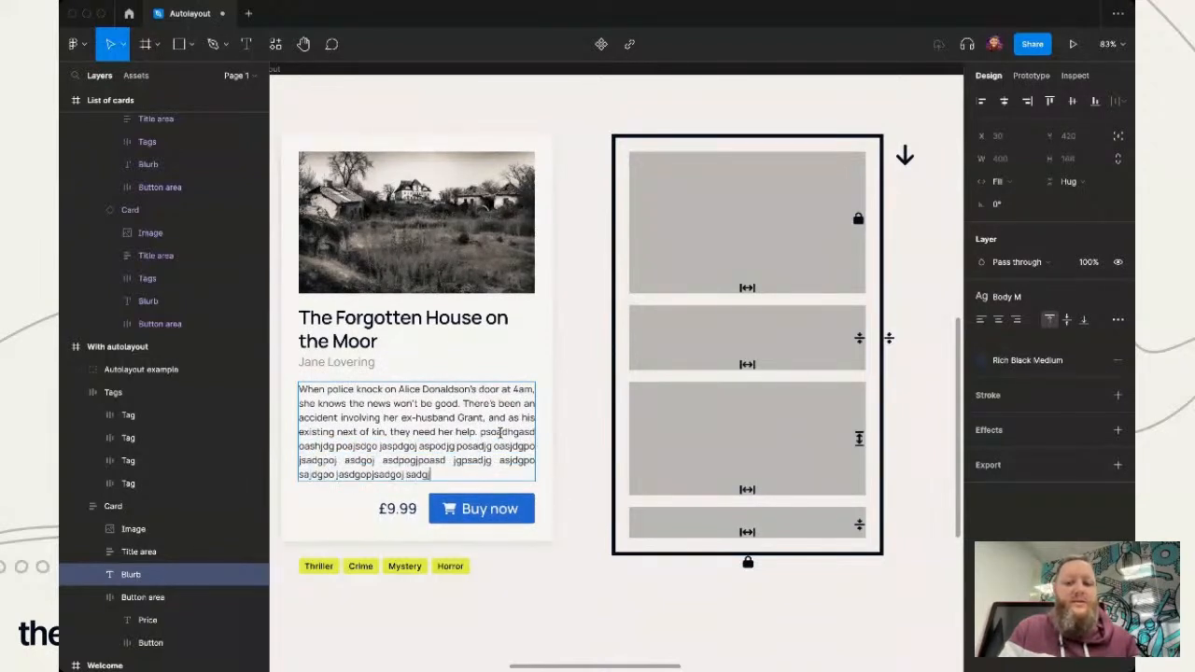
key(Escape)
key(Escape)
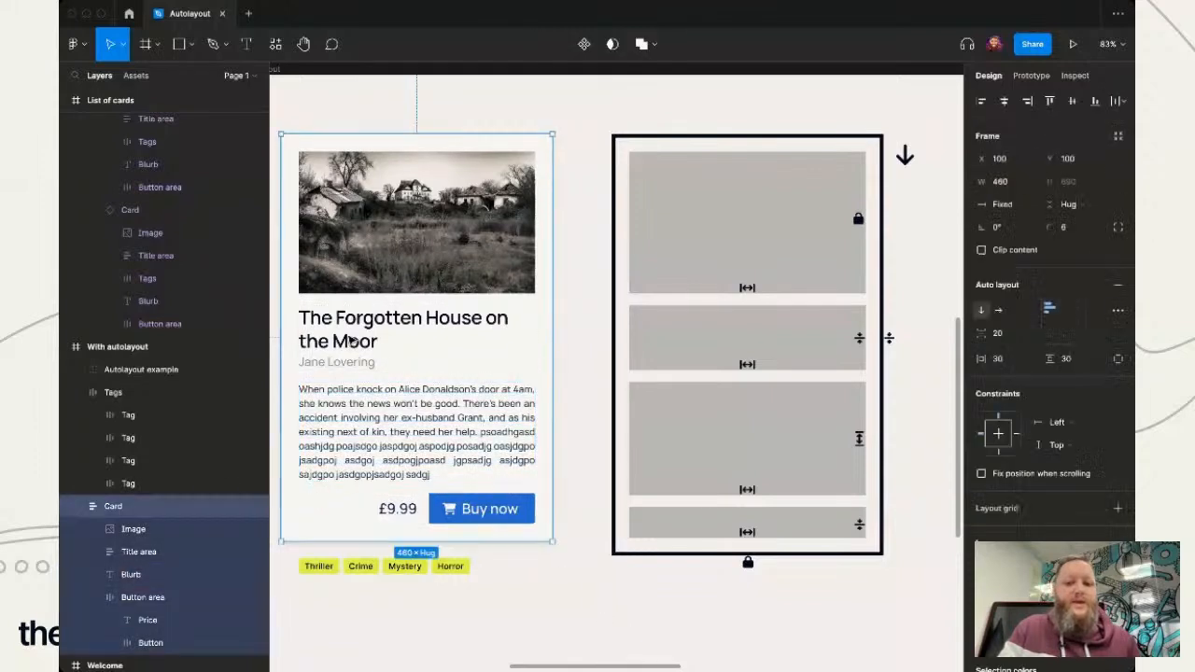
- Lengthen the card's title by adding "s posajdg posadjg osjdg" after "Moor"
double_click(349, 331)
click(409, 340)
text(s posajdg posadjg osjdg)
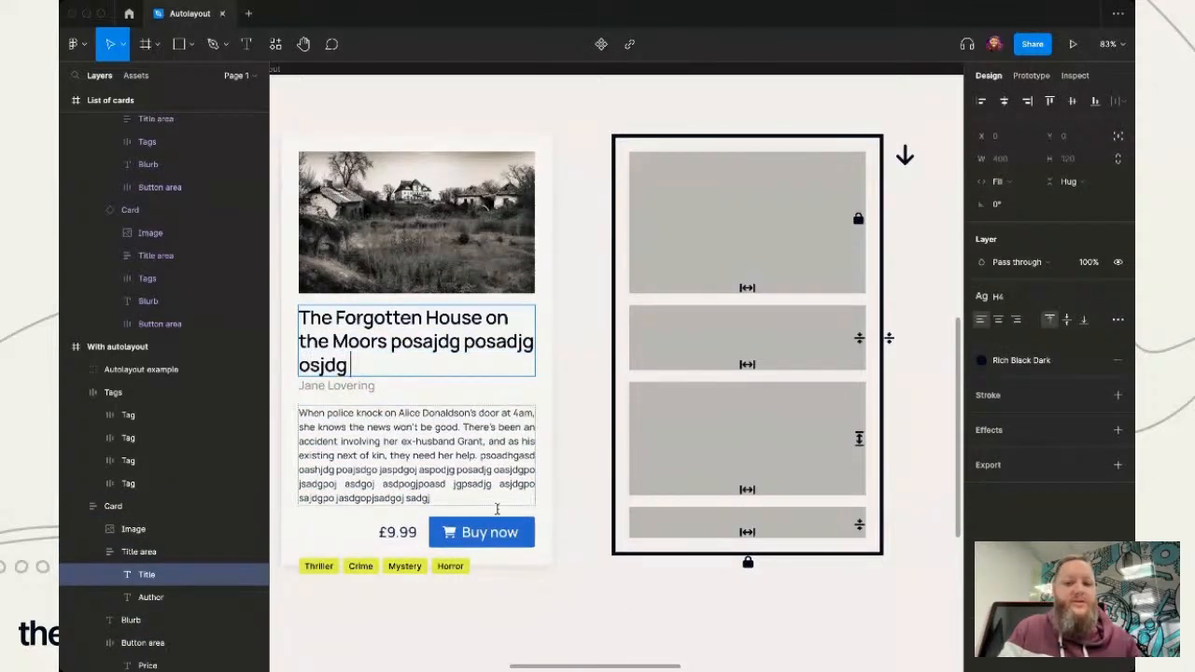
key(Escape)
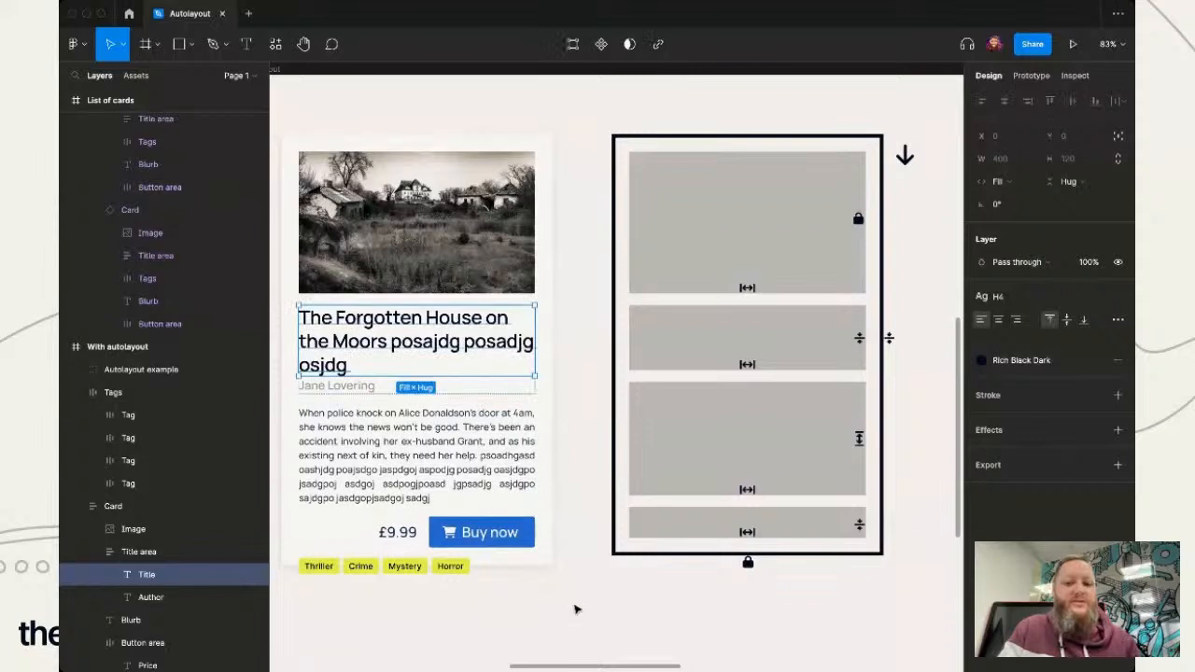
click(573, 607)
- Append filler text starting "asdog spaodjg posadjg" to the card's author line so it overflows its single line
double_click(370, 388)
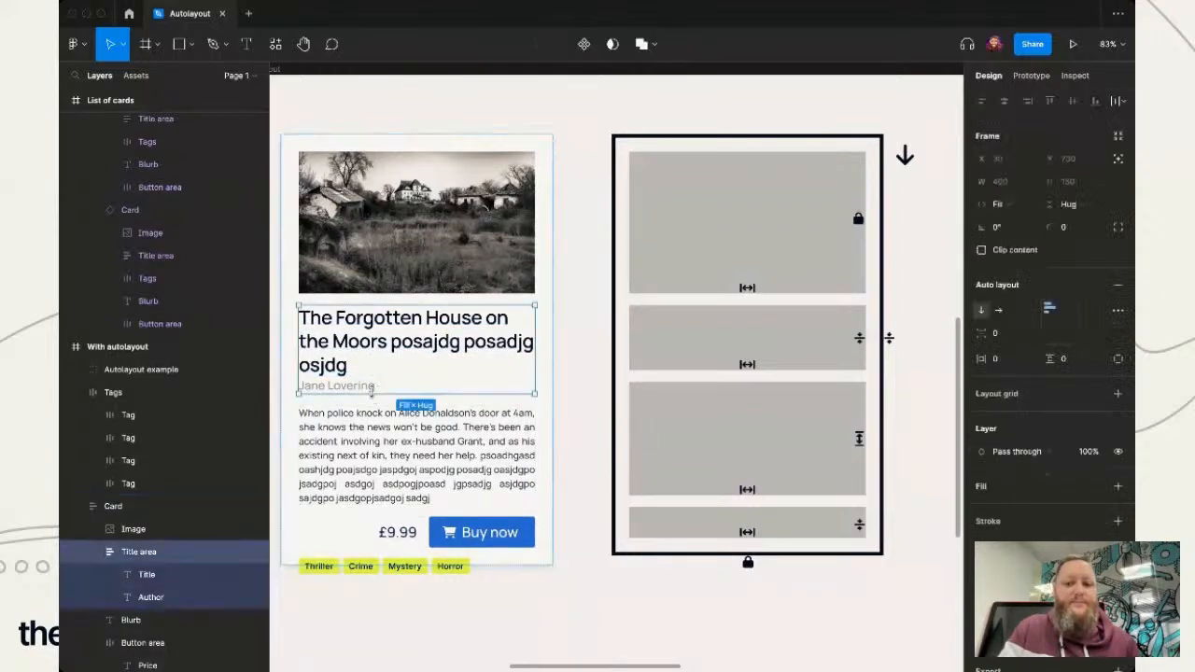
double_click(369, 387)
click(386, 391)
double_click(377, 389)
double_click(376, 389)
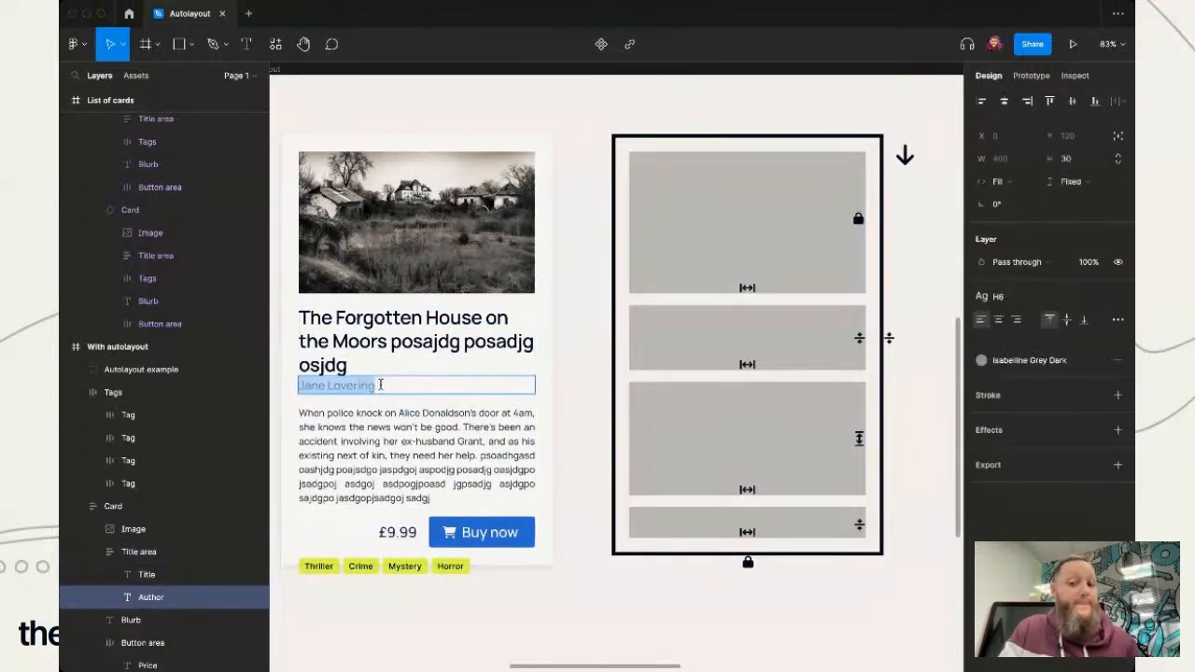
click(381, 385)
text(asdog spaodjg posa)
text(djg osjadgpo posadjposadjg)
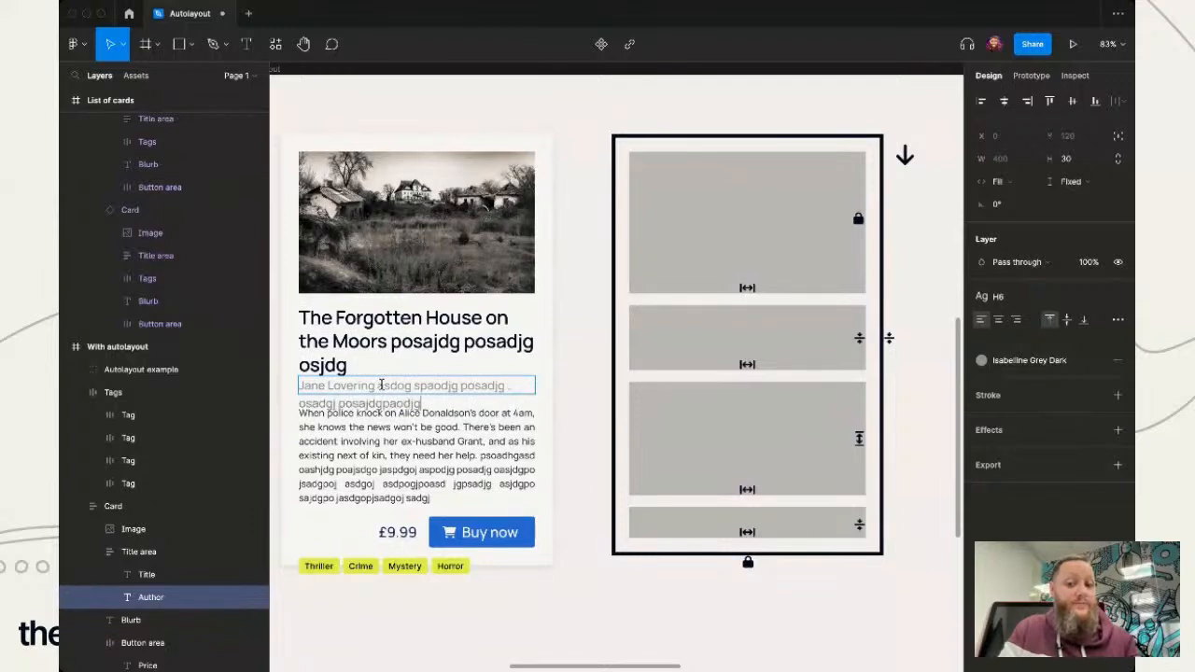
click(570, 484)
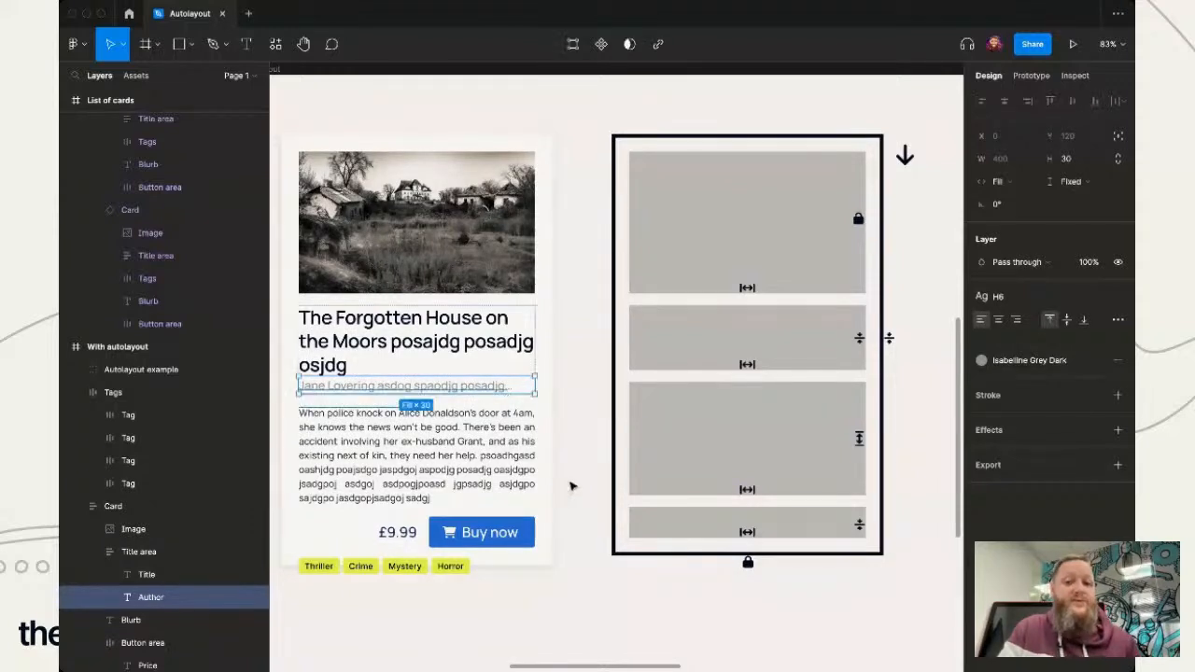
- Reopen the author line's text to examine its full content behind the truncation, and deselect it
double_click(457, 391)
click(491, 385)
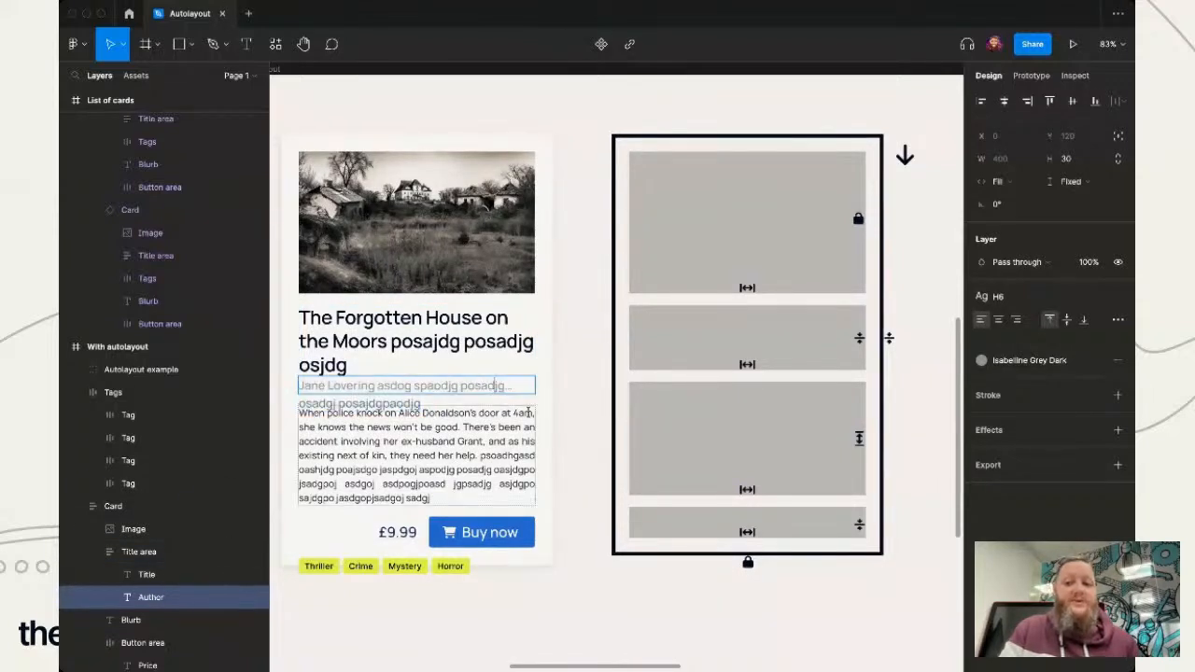
click(583, 404)
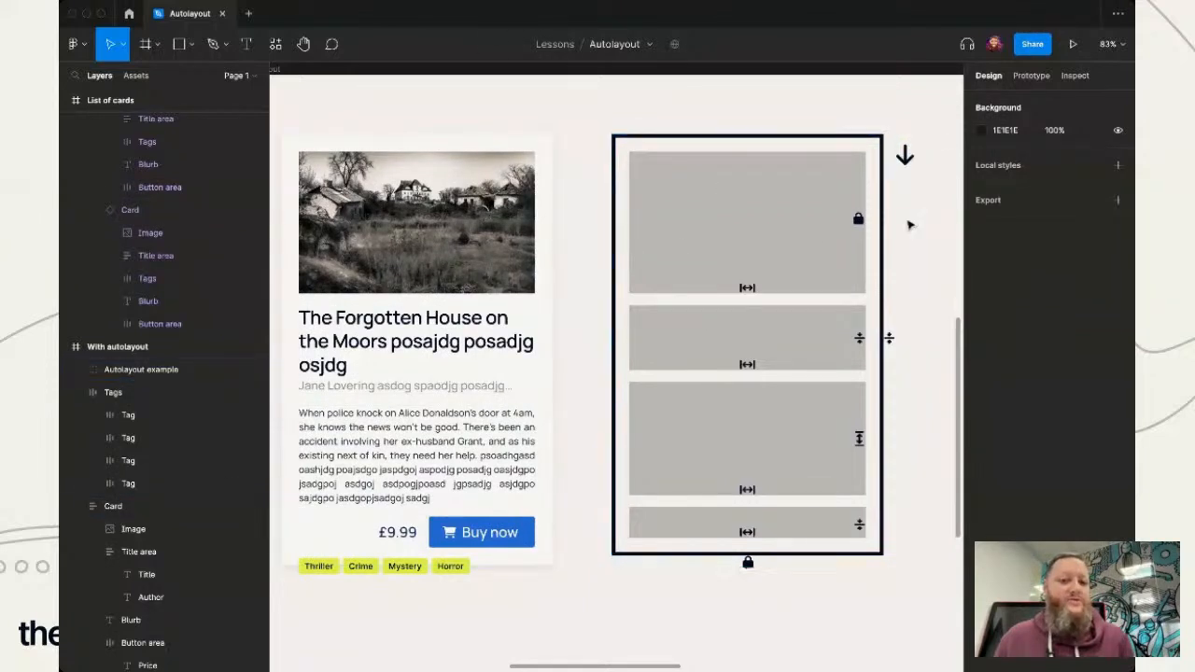
- Examine the auto layout direction, spacing and padding of the book card and its title area
click(469, 367)
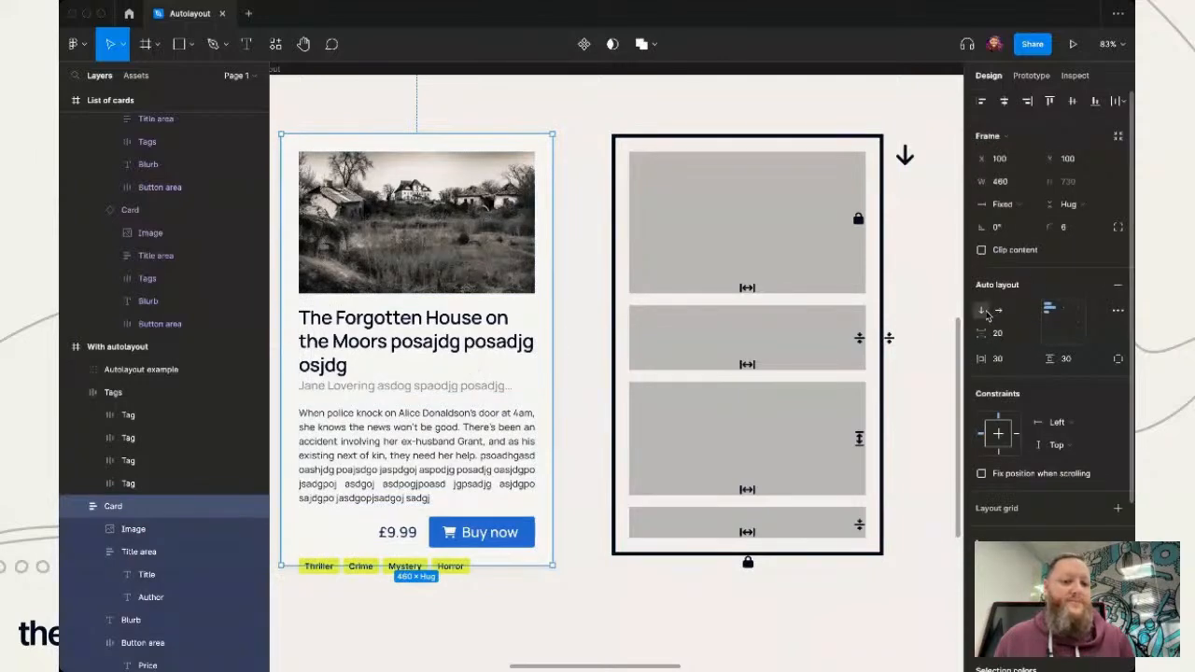
mouse_move(415, 300)
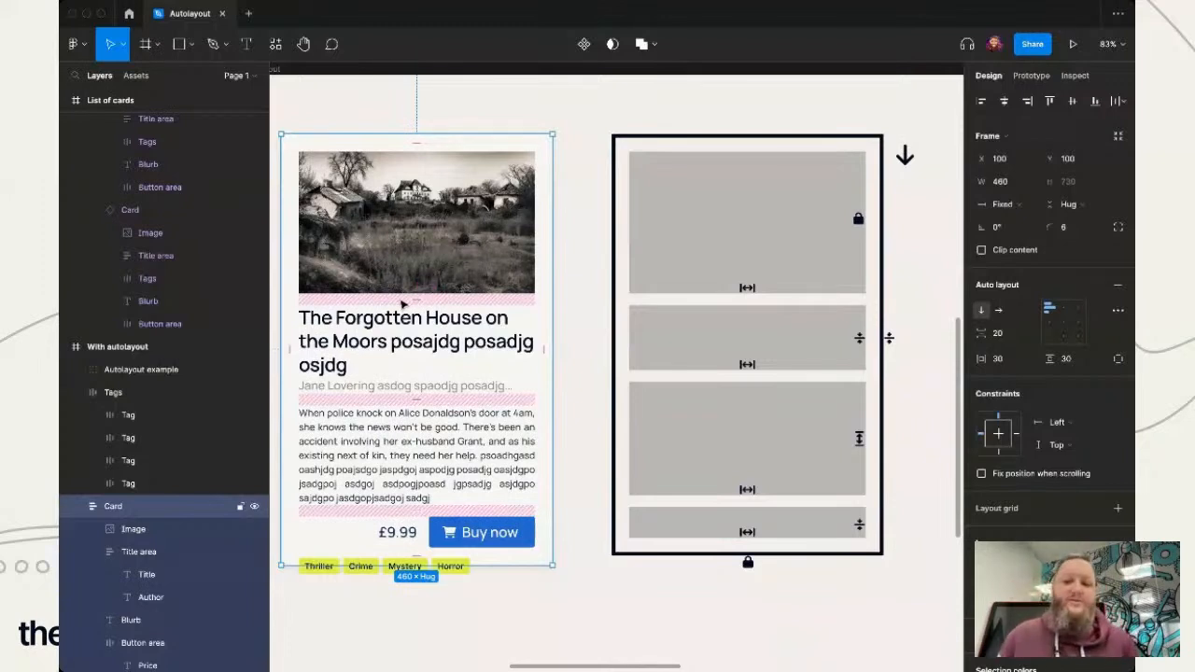
scroll(403, 304, up, 5)
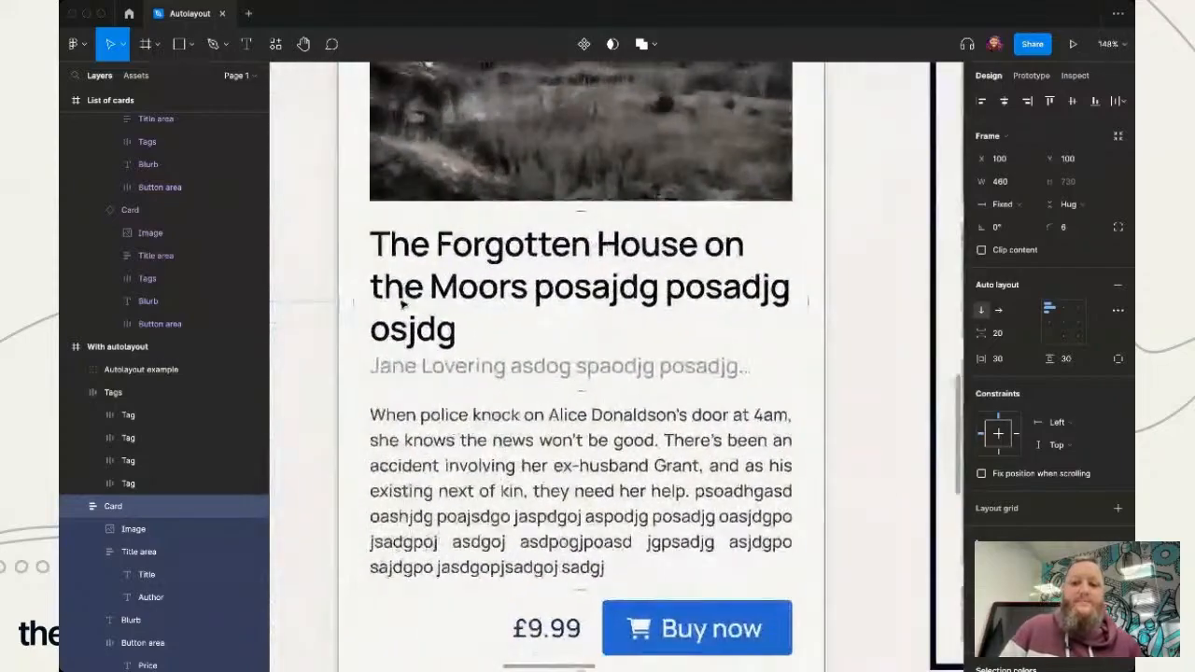
scroll(403, 304, down, 2)
scroll(563, 204, up, 1)
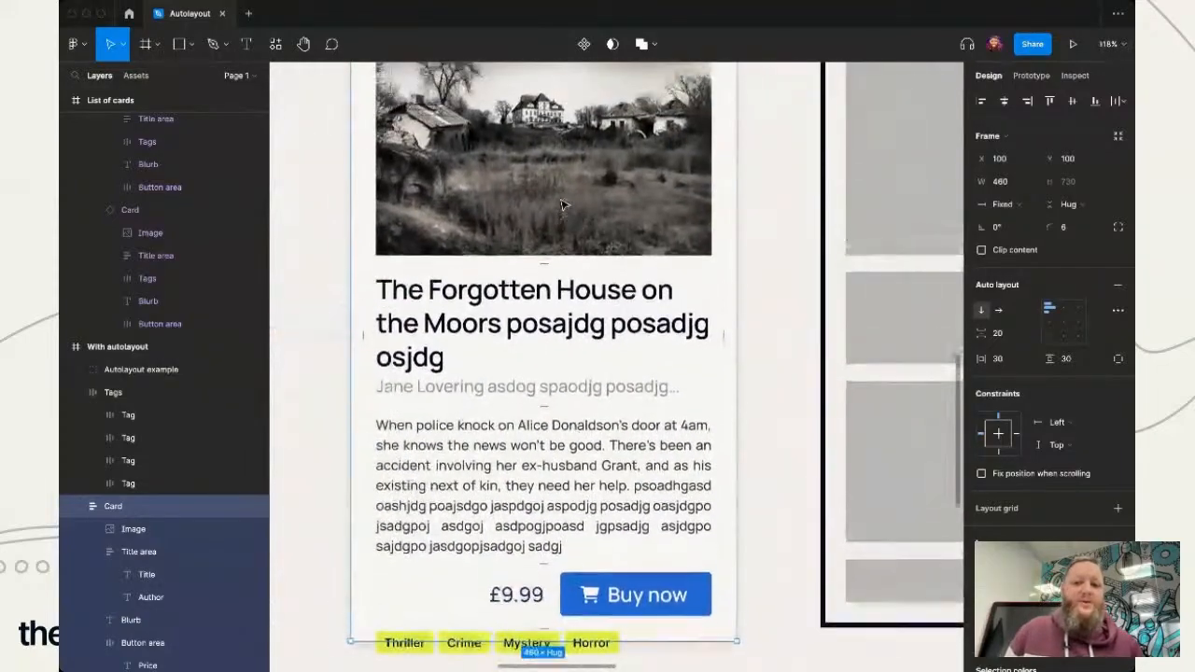
scroll(557, 283, up, 1)
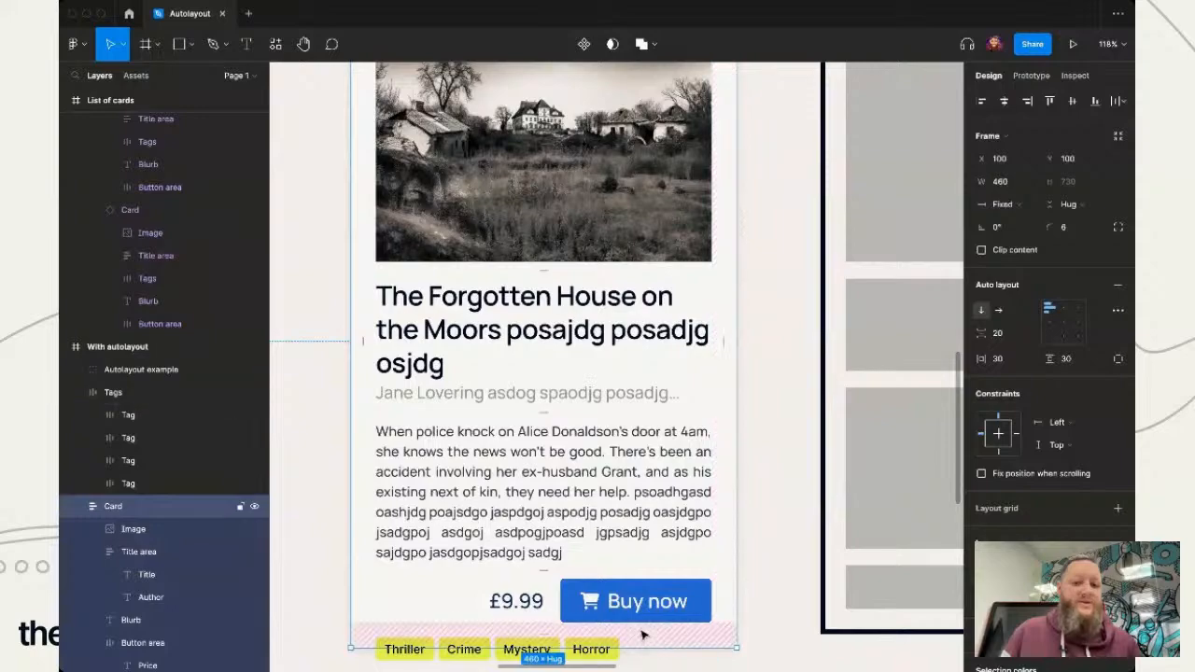
scroll(644, 426, up, 4)
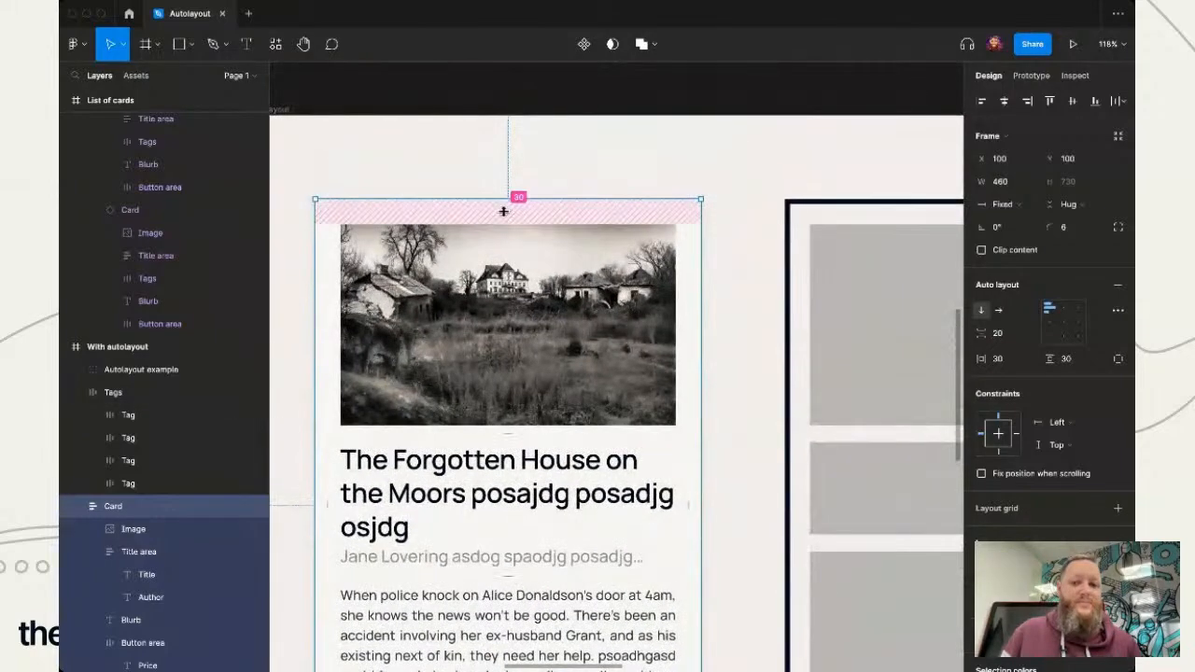
scroll(503, 211, down, 4)
scroll(503, 211, left, 2)
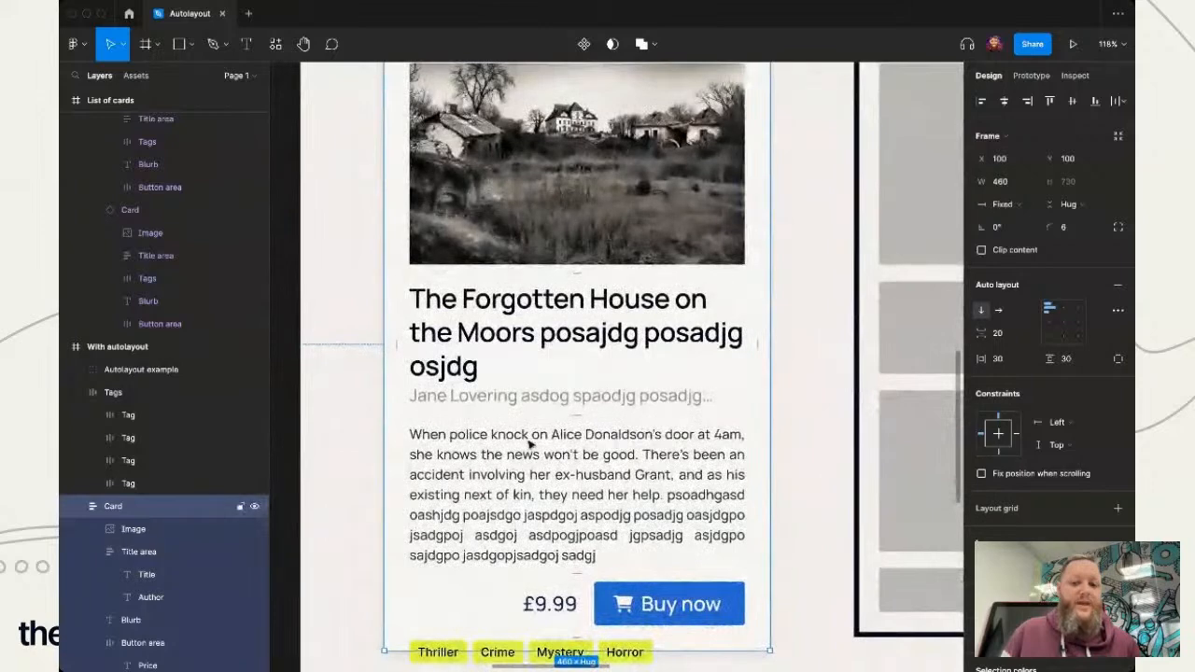
click(540, 346)
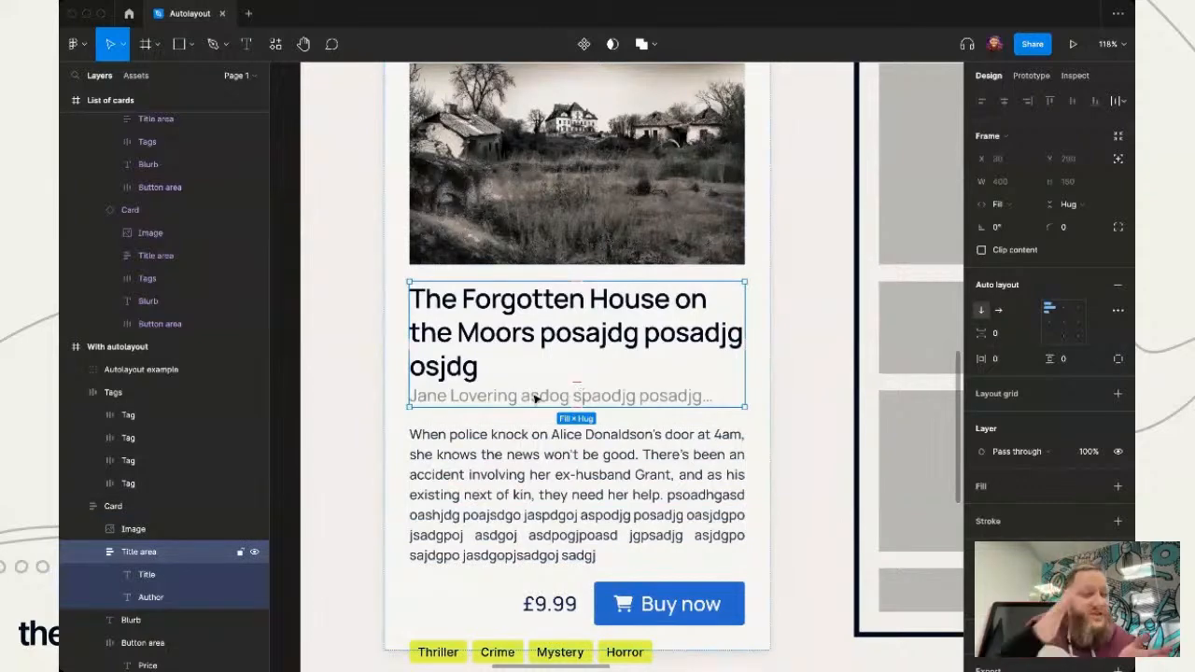
click(327, 384)
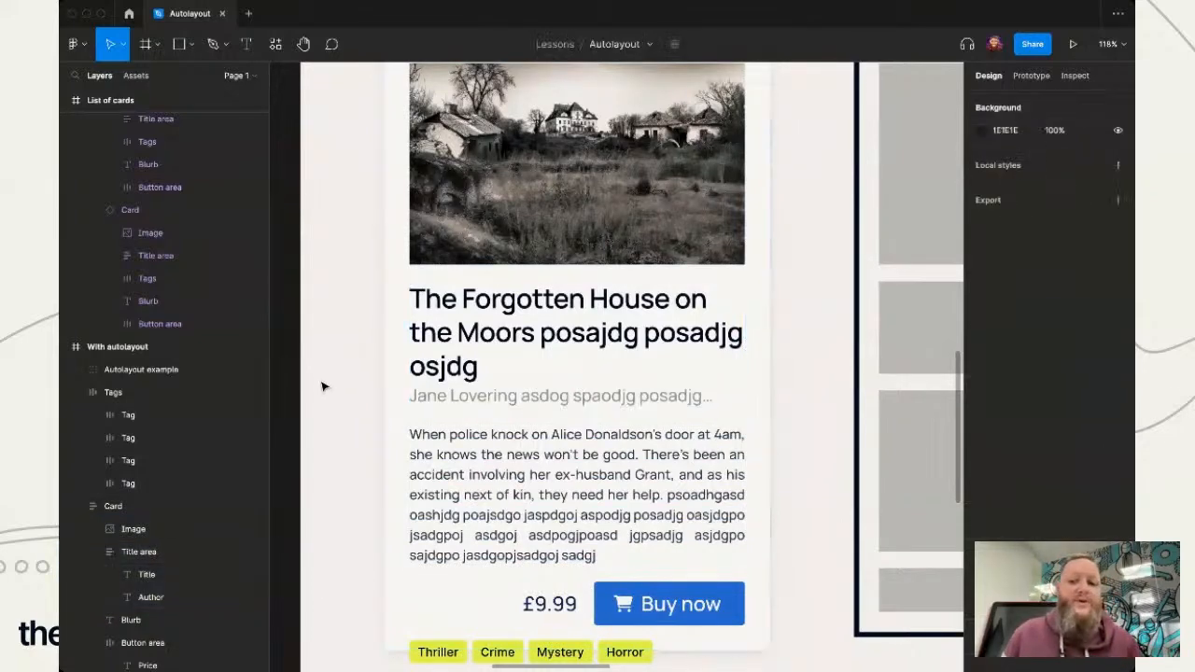
- Delete the filler text from the card's title so it reads "The Forgotten House on the Moors", and deselect it
click(560, 338)
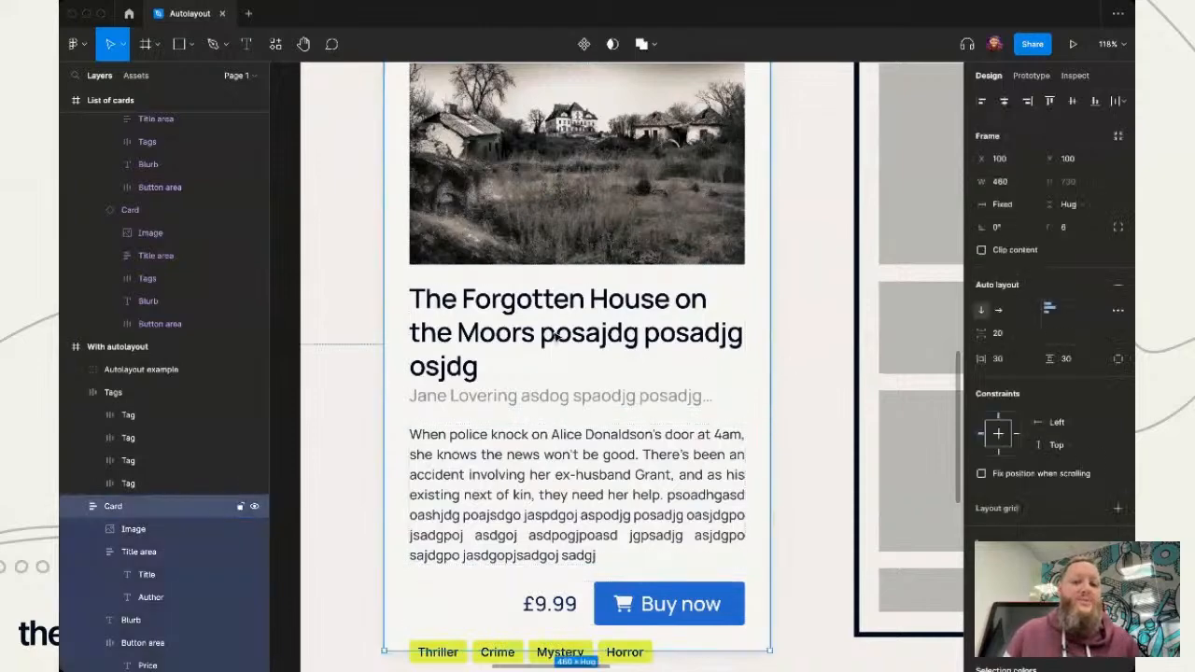
double_click(558, 338)
double_click(545, 335)
click(533, 334)
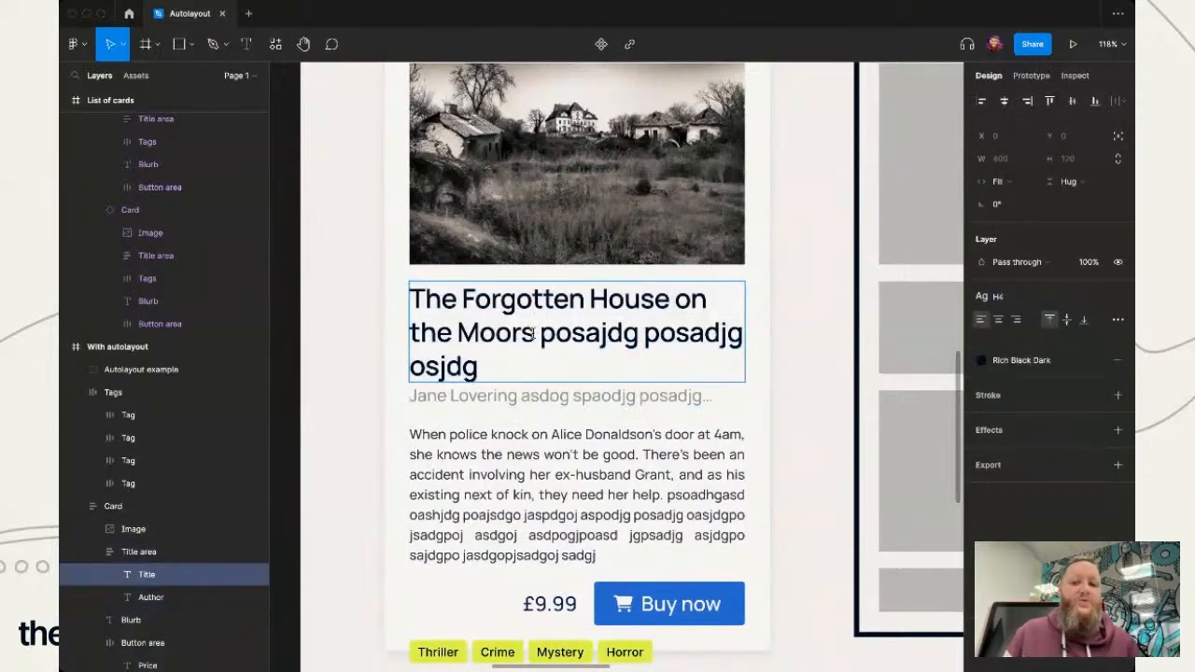
drag(533, 334, 534, 377)
key(BackSpace)
key(Escape)
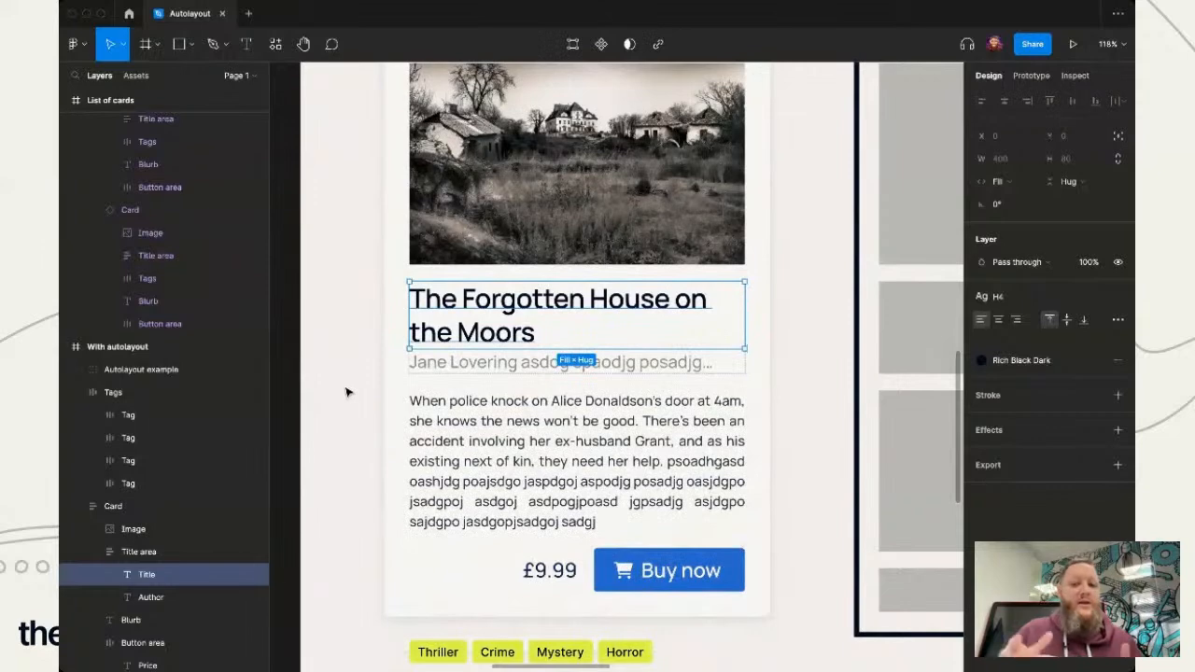
click(346, 392)
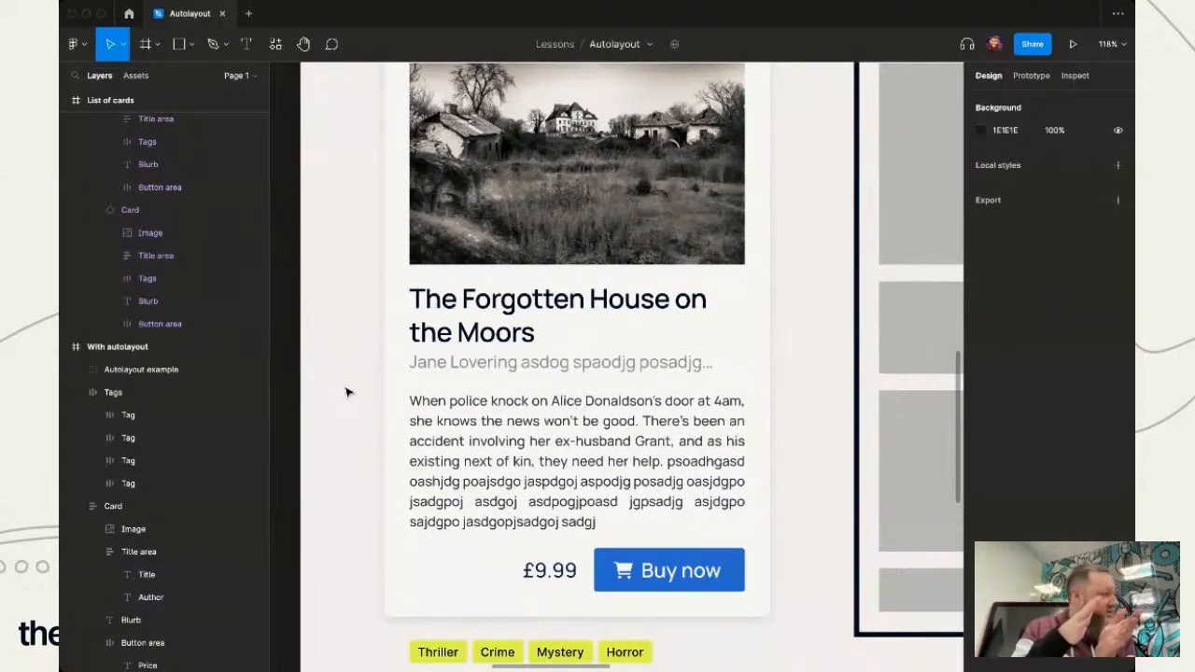
click(514, 332)
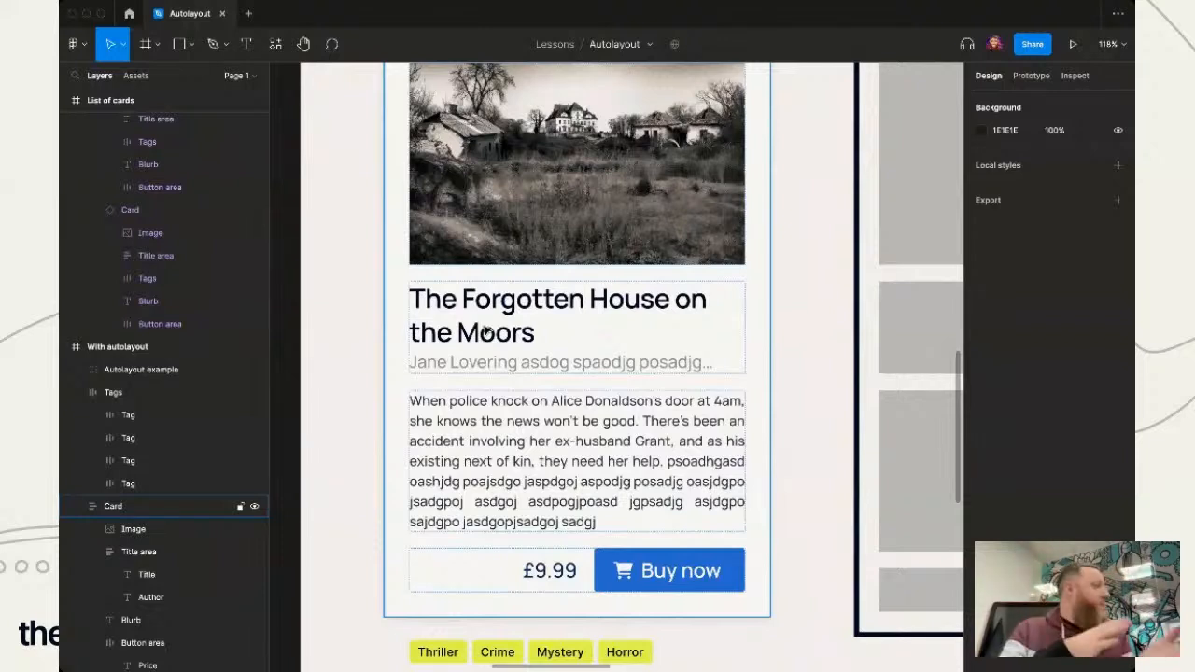
click(350, 450)
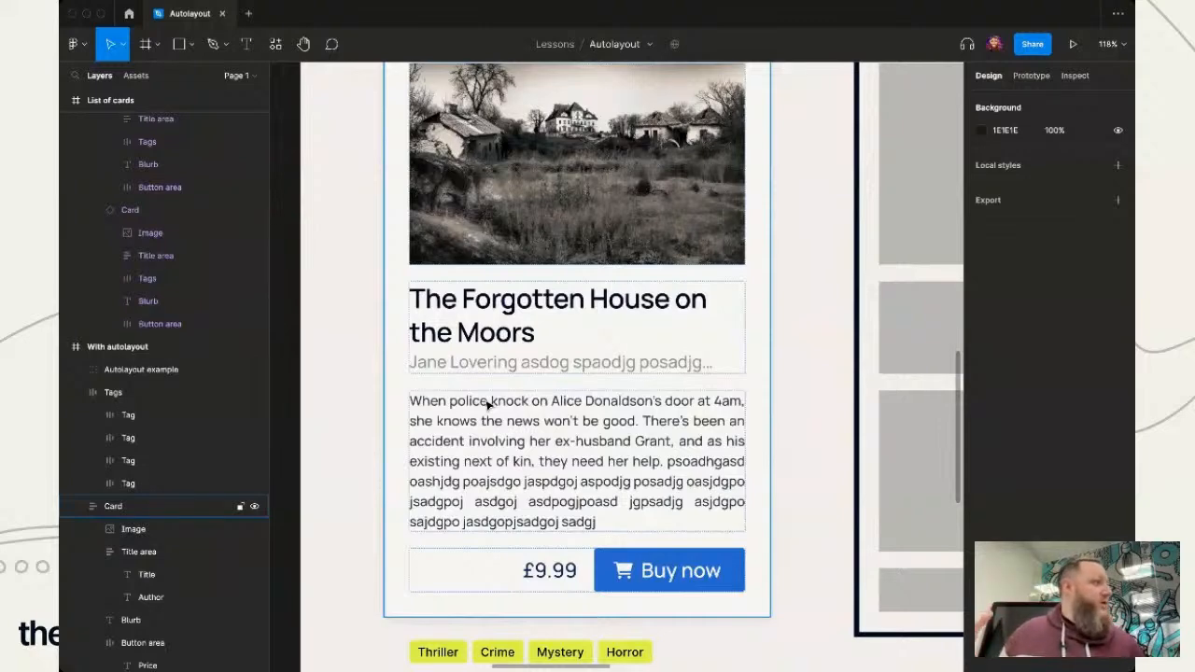
- Inspect the height resizing options of the card's image and keep it at Fixed height
scroll(774, 480, right, 10)
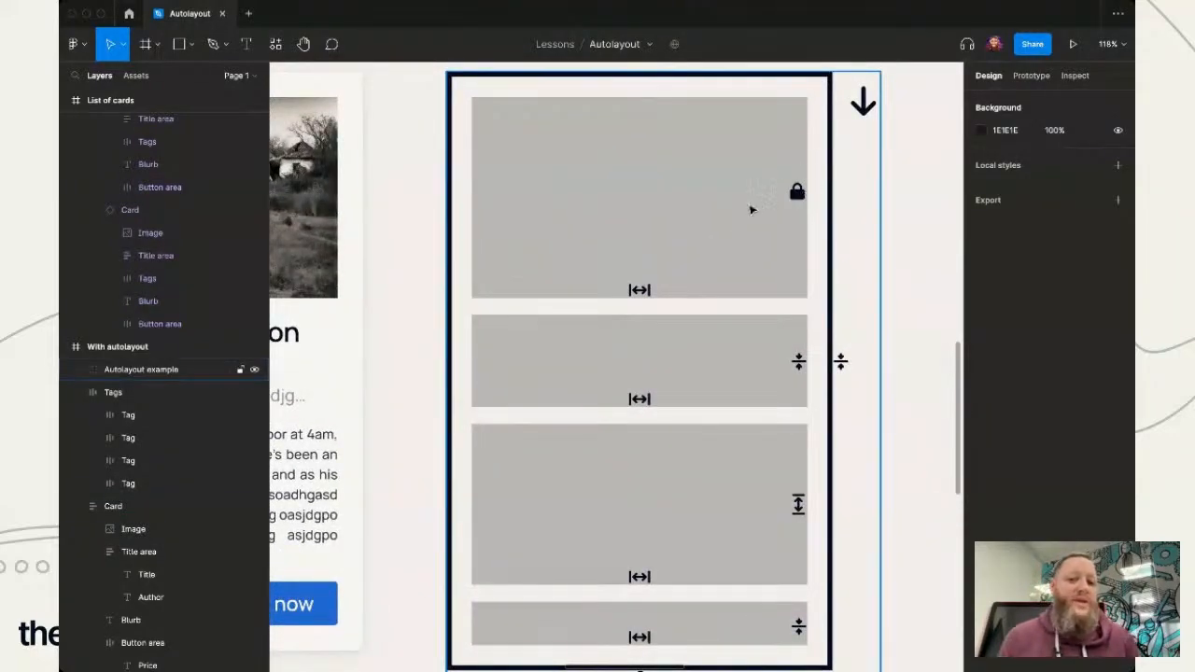
click(283, 255)
click(309, 250)
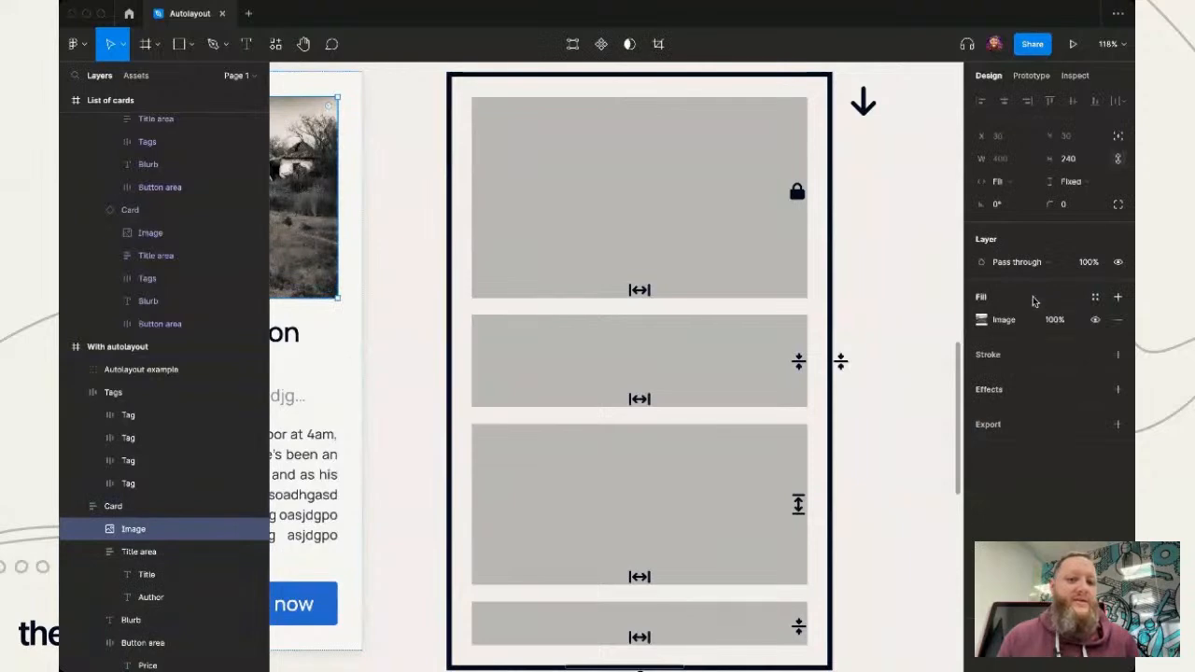
click(1097, 183)
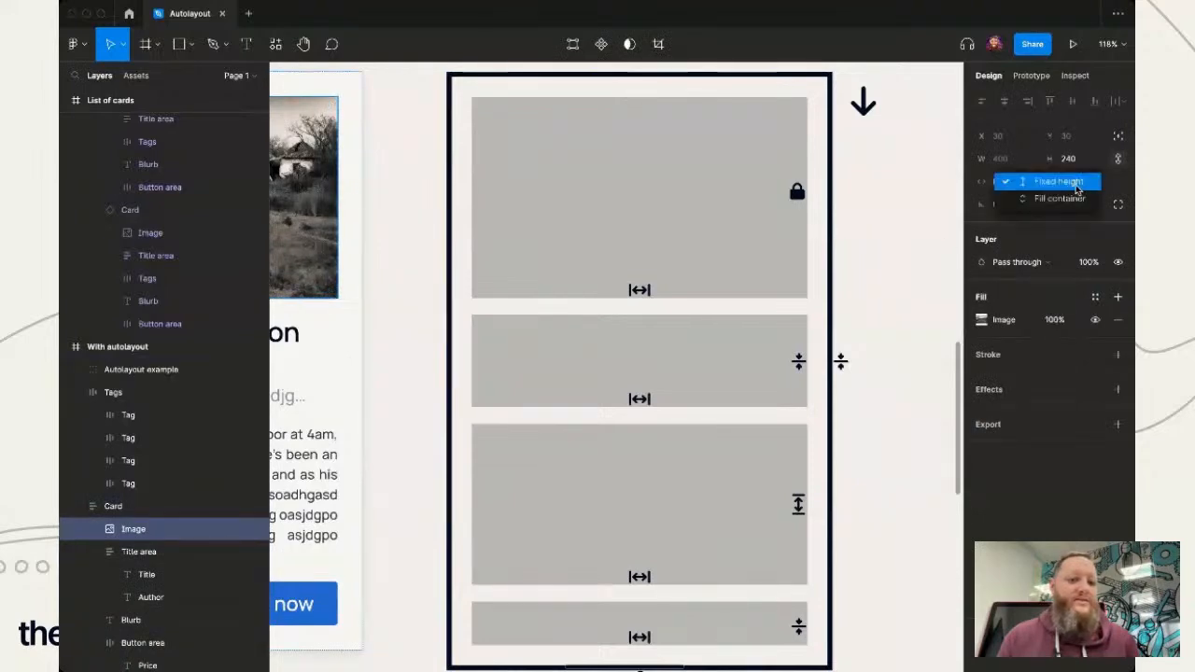
click(1077, 190)
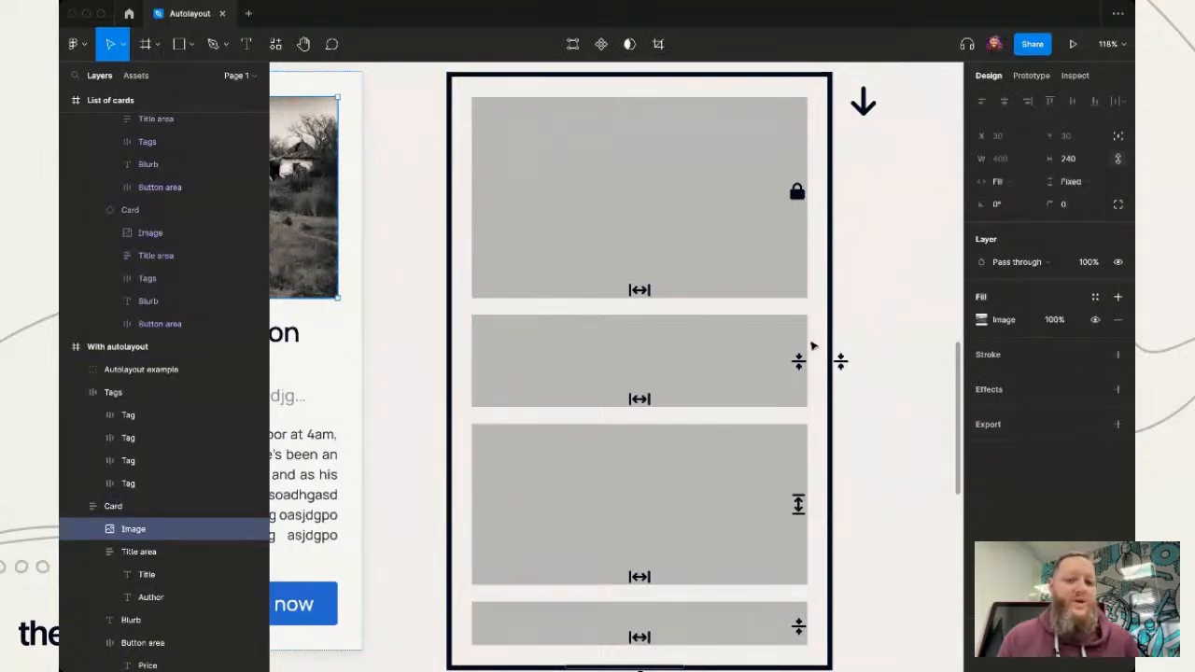
- Examine the resizing settings of the card's title area, blurb and button area, comparing them with the layout diagram
click(419, 395)
scroll(419, 398, left, 1)
scroll(419, 397, left, 2)
click(373, 432)
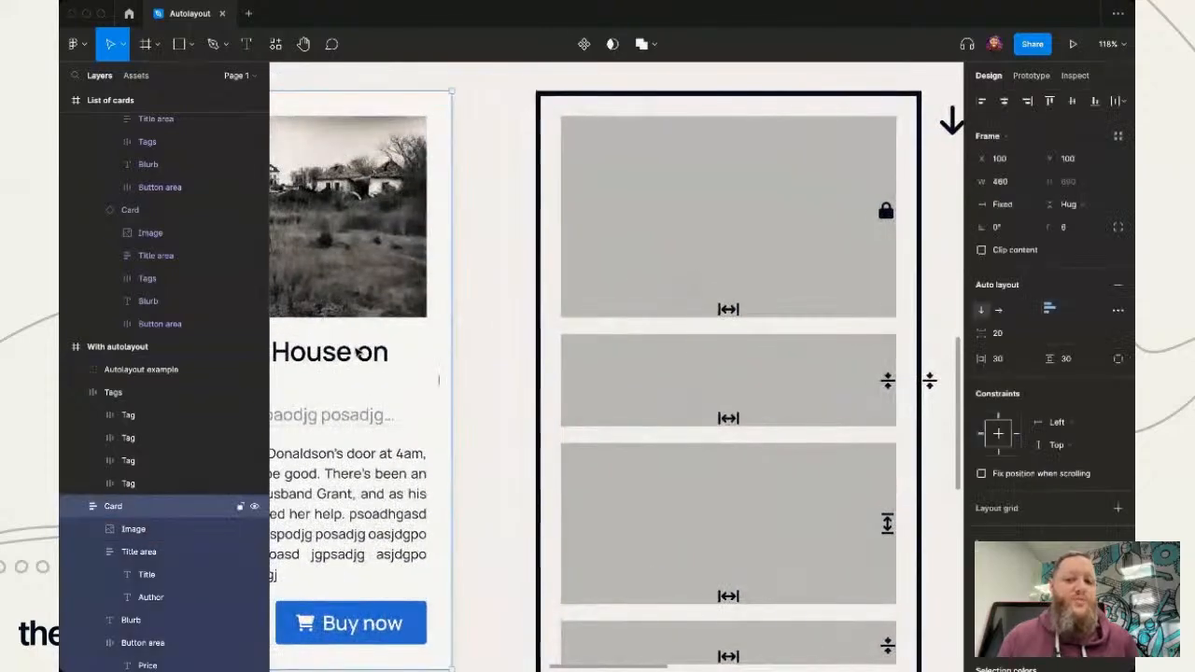
click(385, 411)
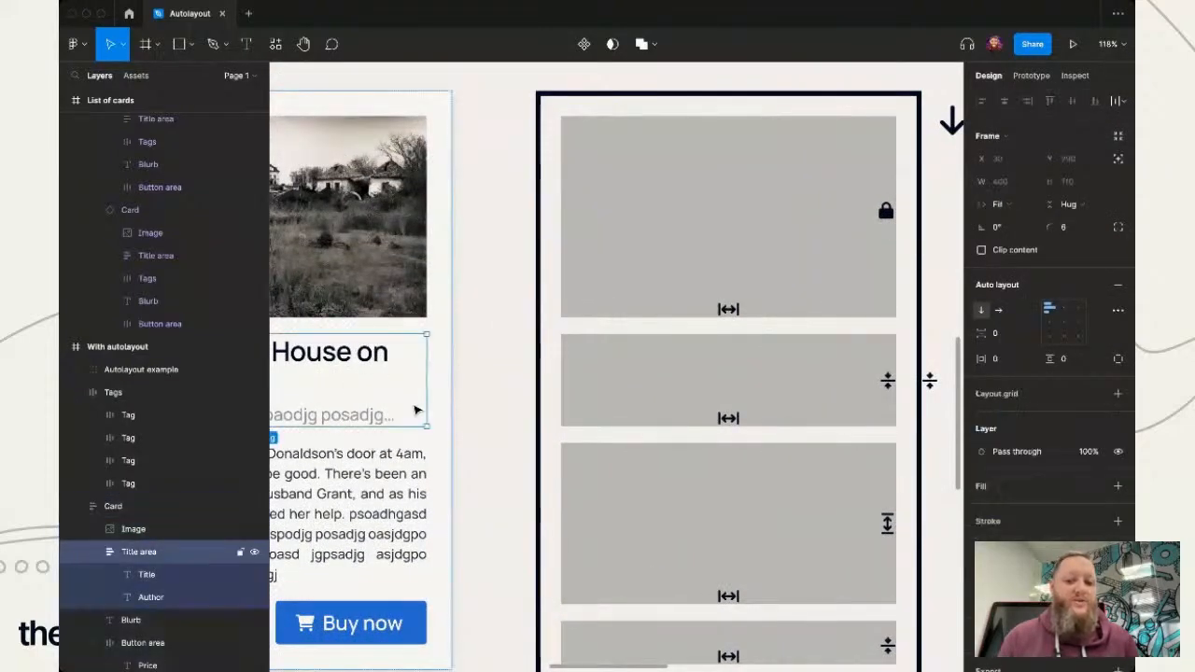
scroll(498, 534, down, 2)
click(409, 403)
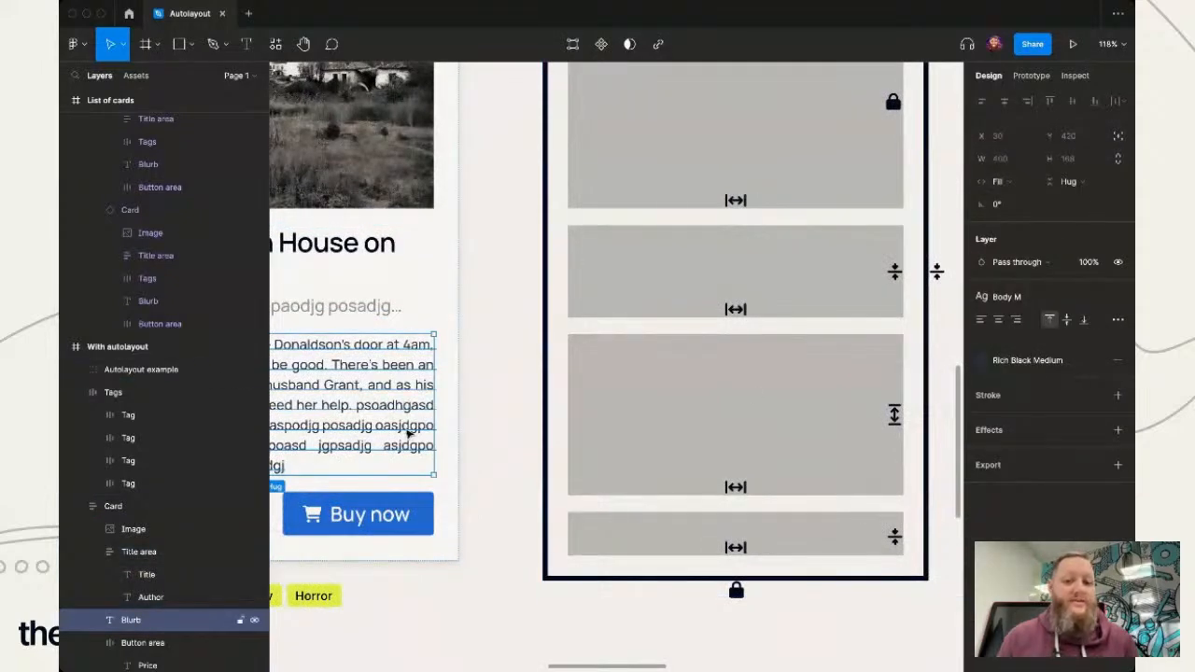
click(496, 527)
double_click(405, 519)
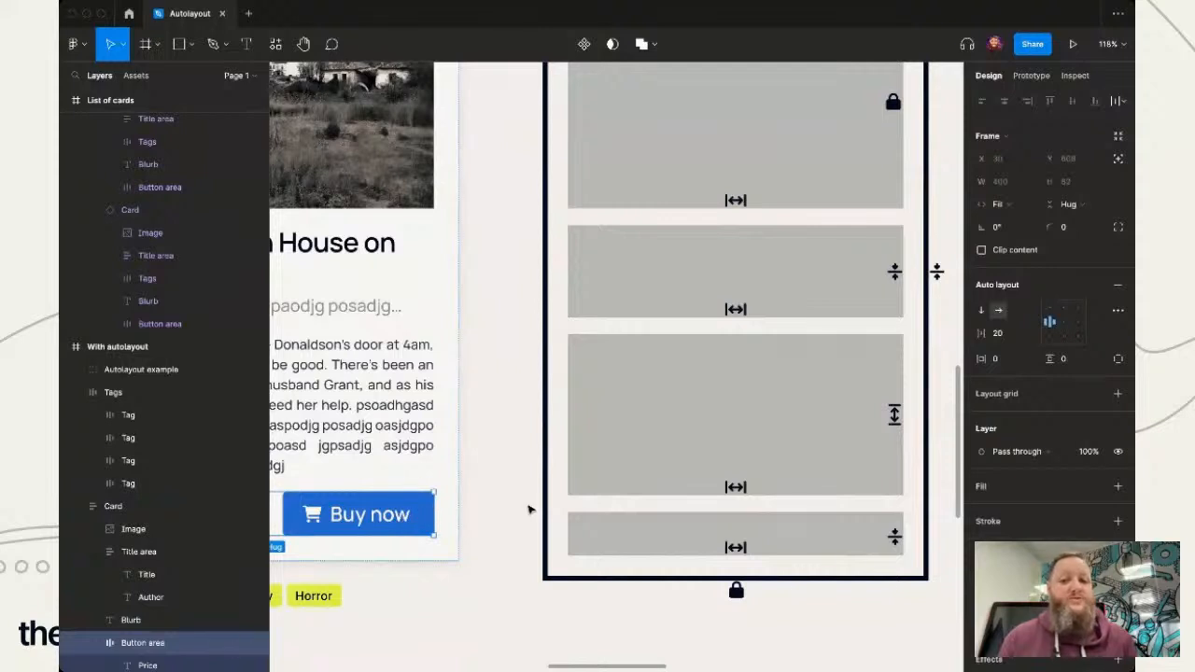
click(529, 510)
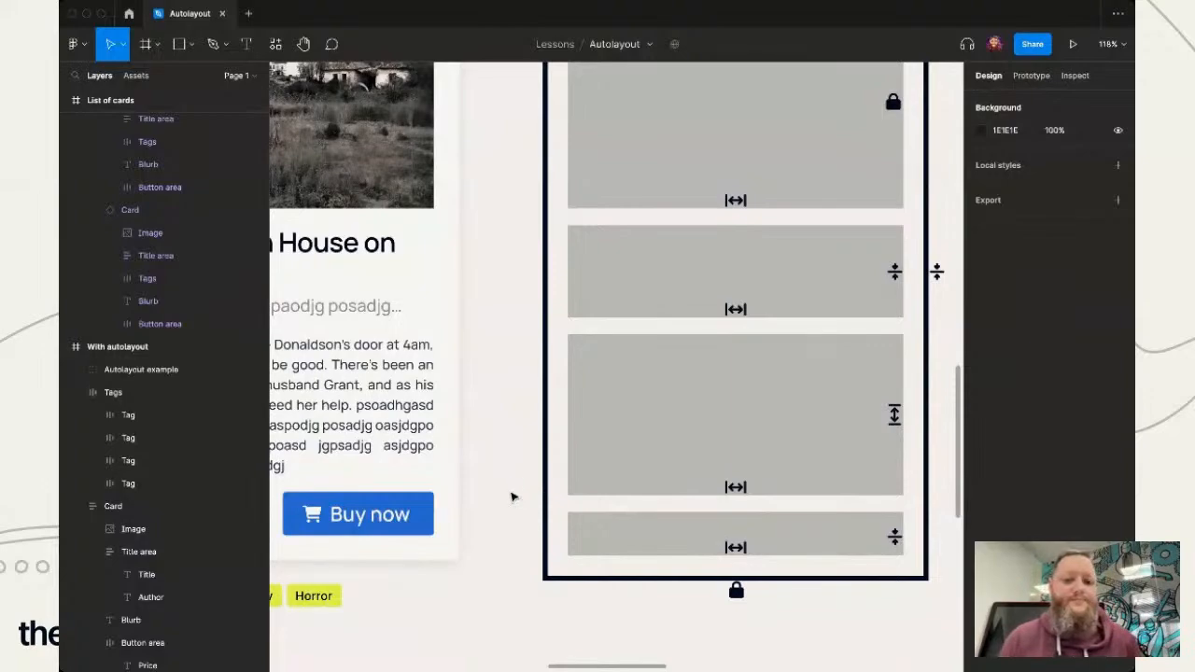
ctrl+scroll(510, 497, down, 5)
scroll(510, 498, right, 5)
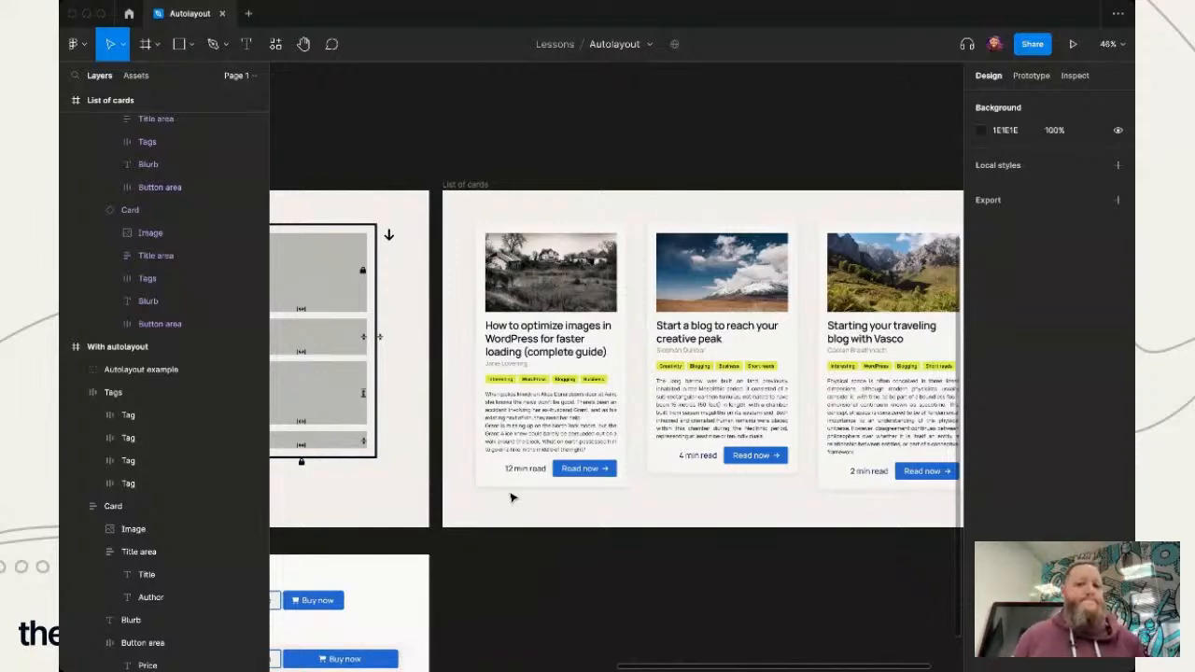
scroll(511, 497, left, 10)
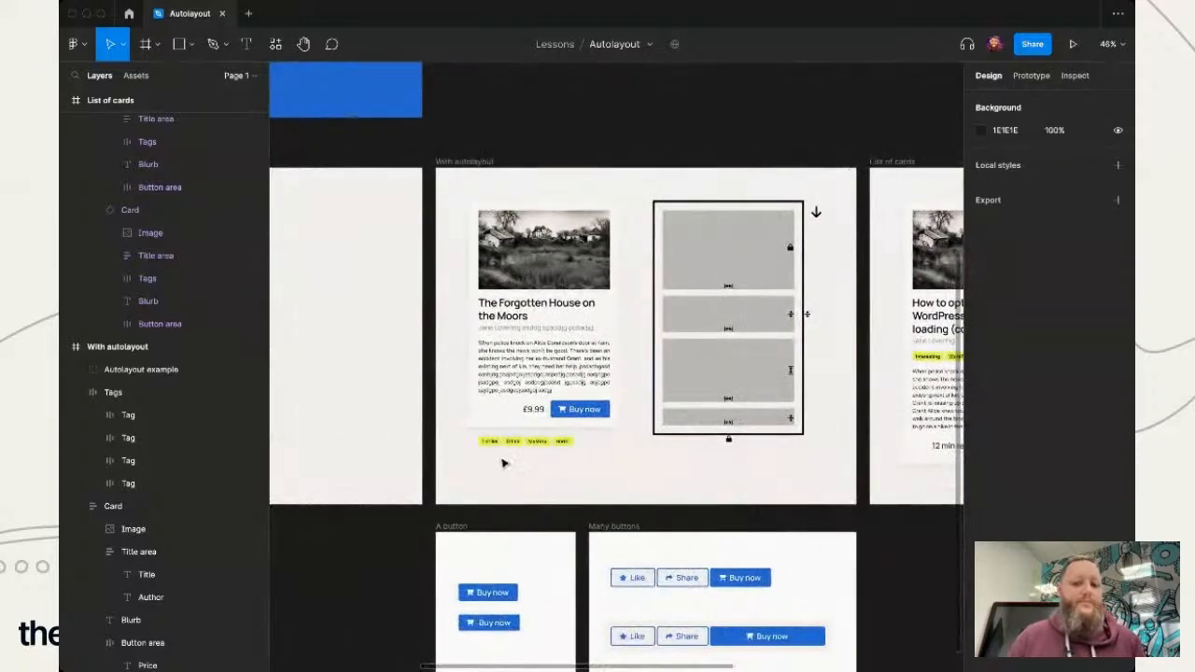
click(529, 442)
click(603, 399)
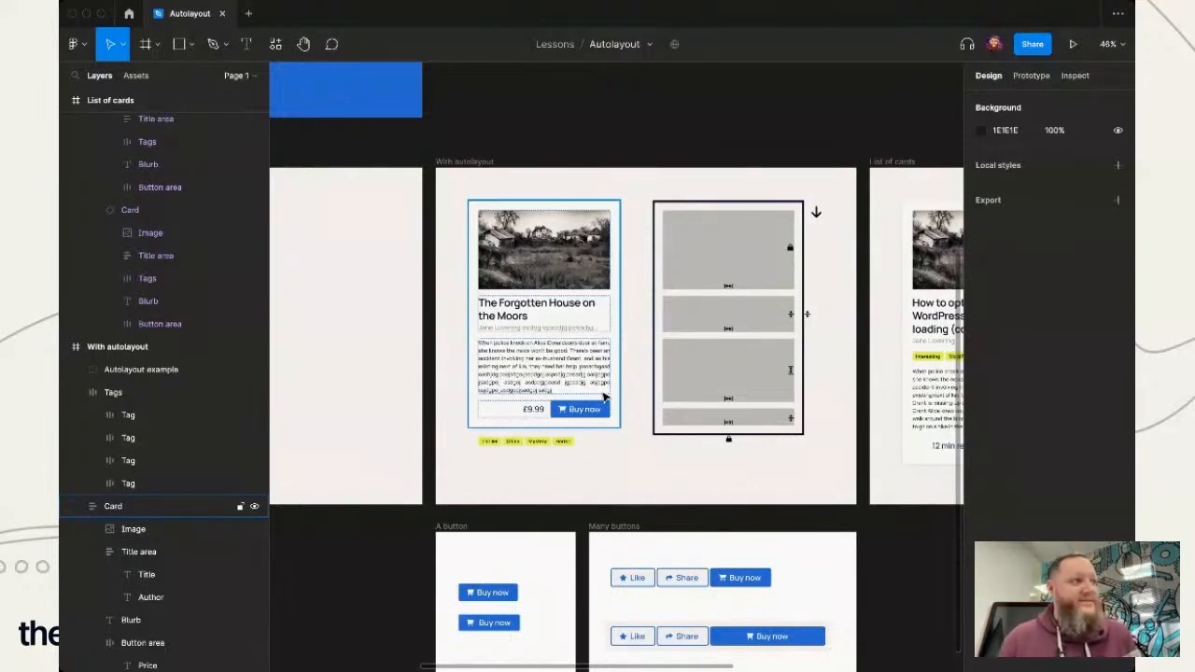
click(547, 414)
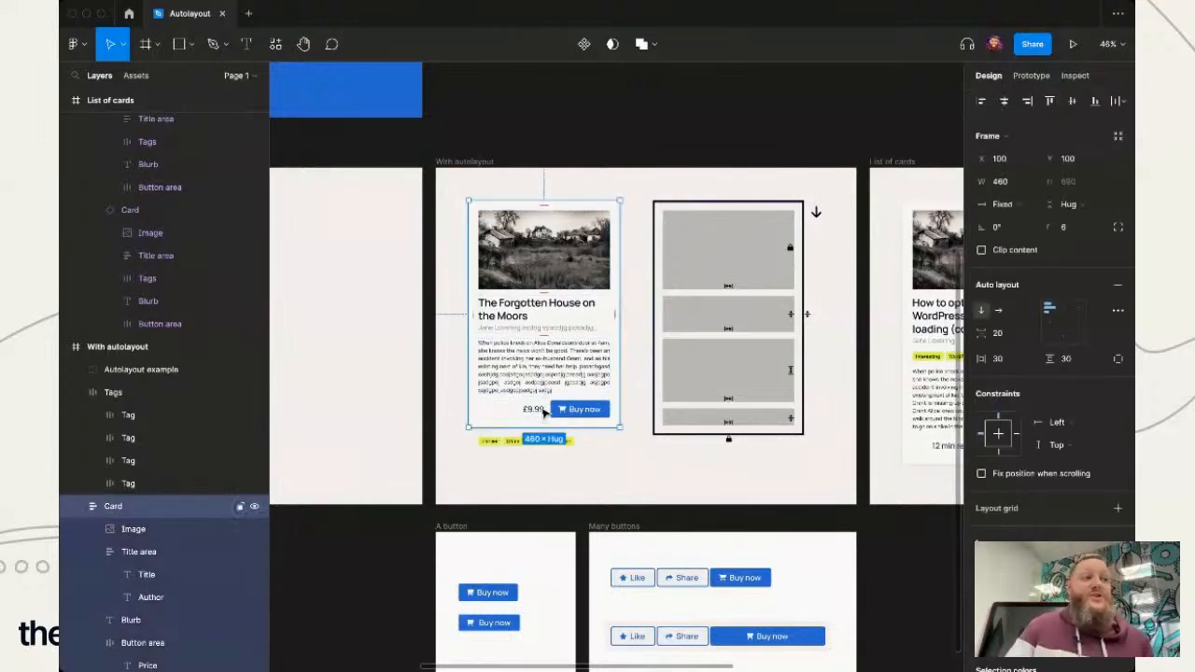
- Set the wide Buy now button in the lower row of the Many buttons frame to Hug contents in width
scroll(547, 413, down, 5)
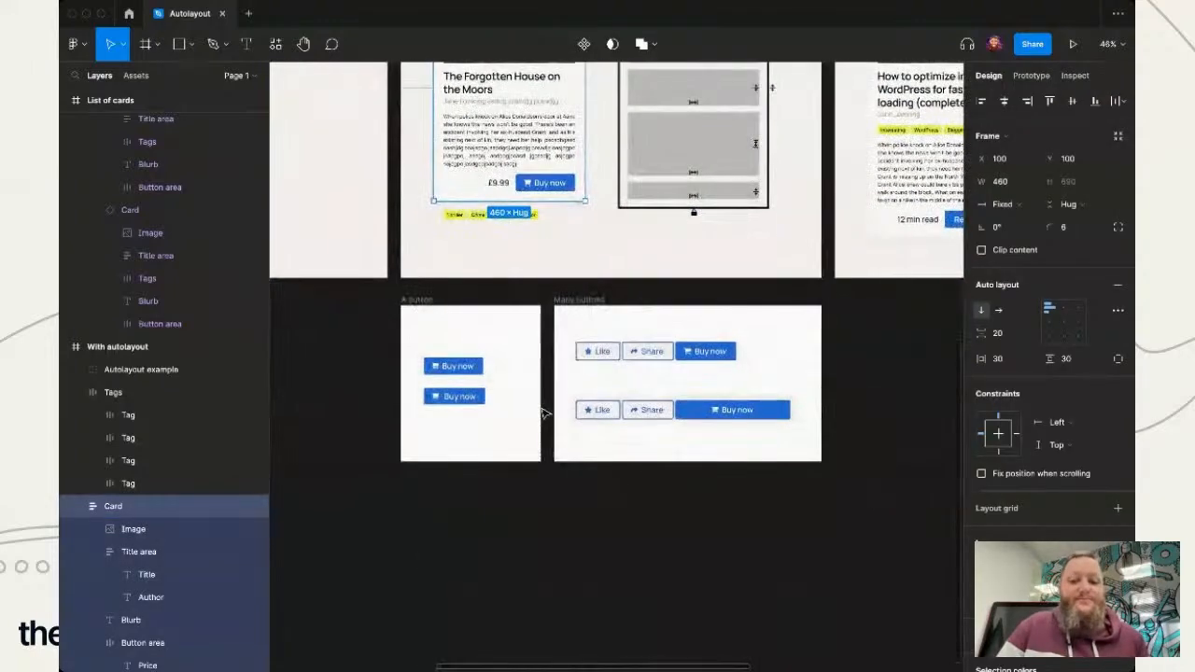
scroll(672, 419, up, 3)
scroll(672, 419, up, 5)
scroll(672, 419, right, 2)
scroll(672, 419, down, 1)
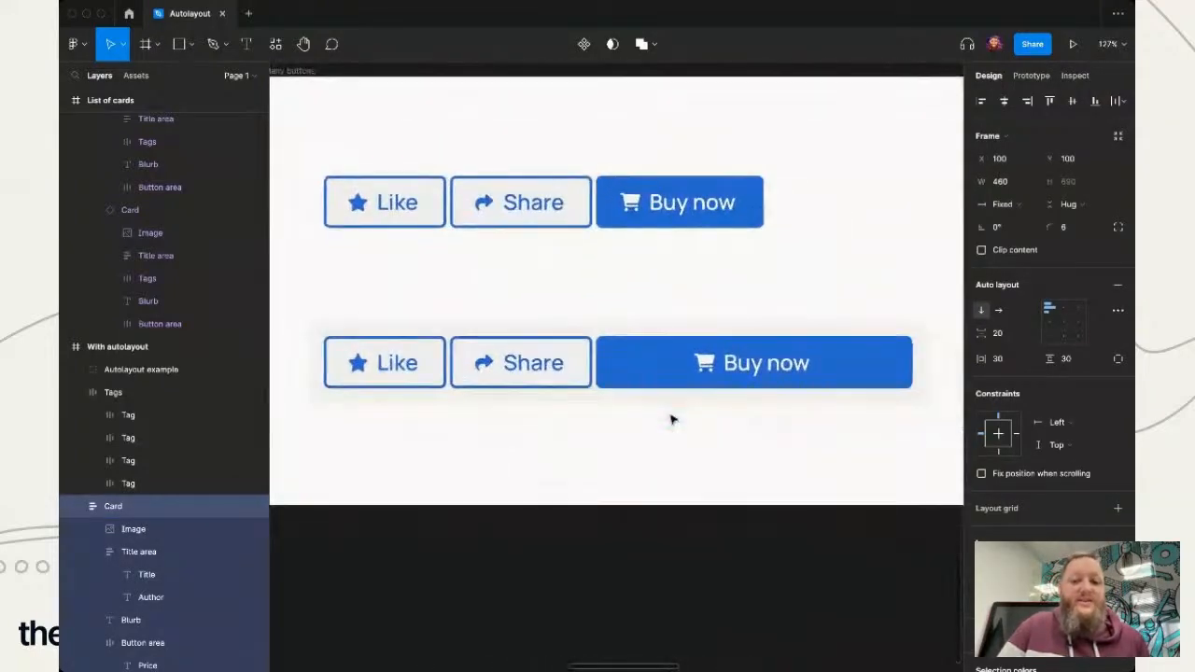
double_click(660, 378)
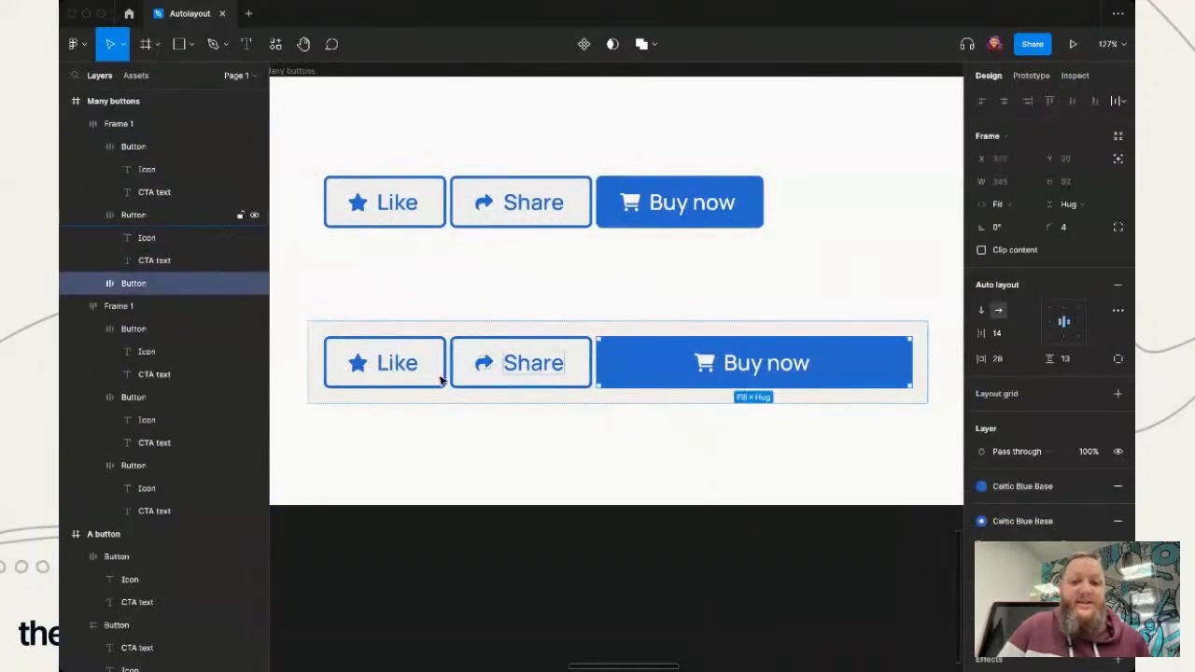
click(582, 582)
double_click(668, 358)
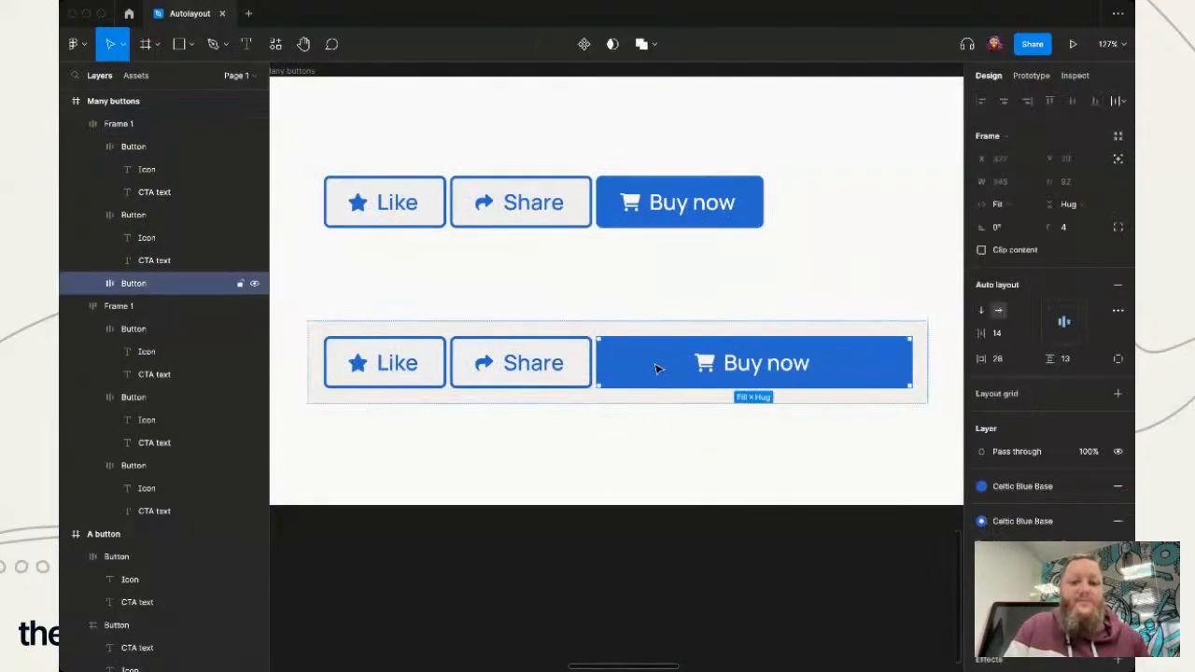
click(1051, 162)
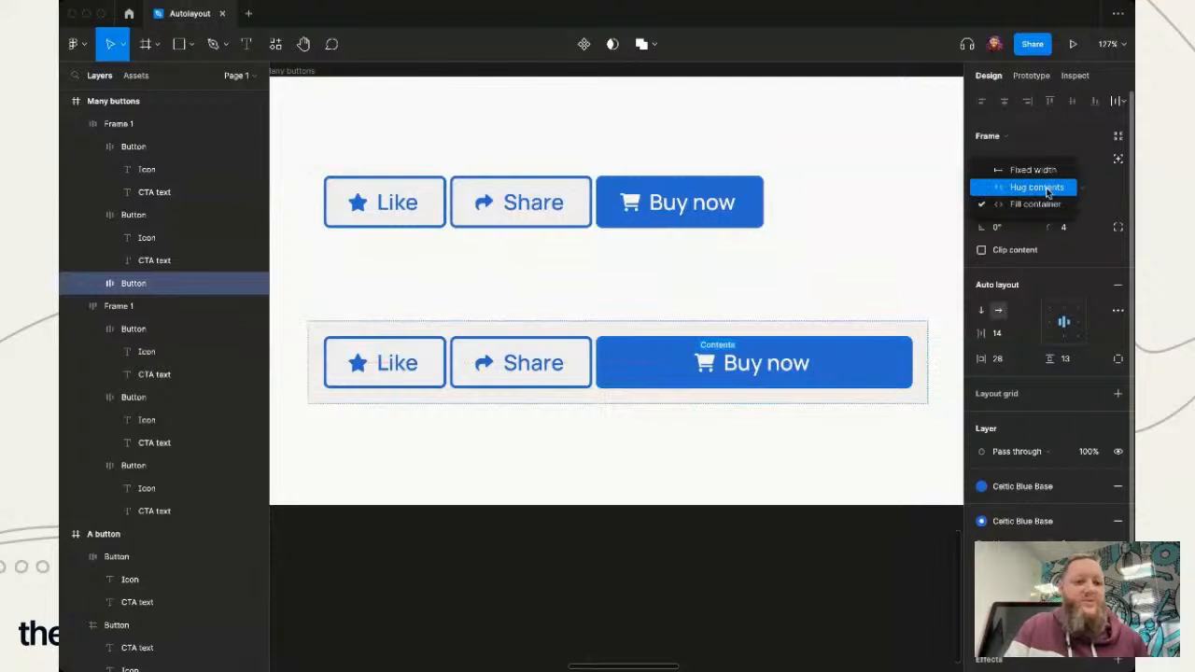
click(1031, 188)
- Change the label of the Like button in the lower row to "Delete"
click(559, 365)
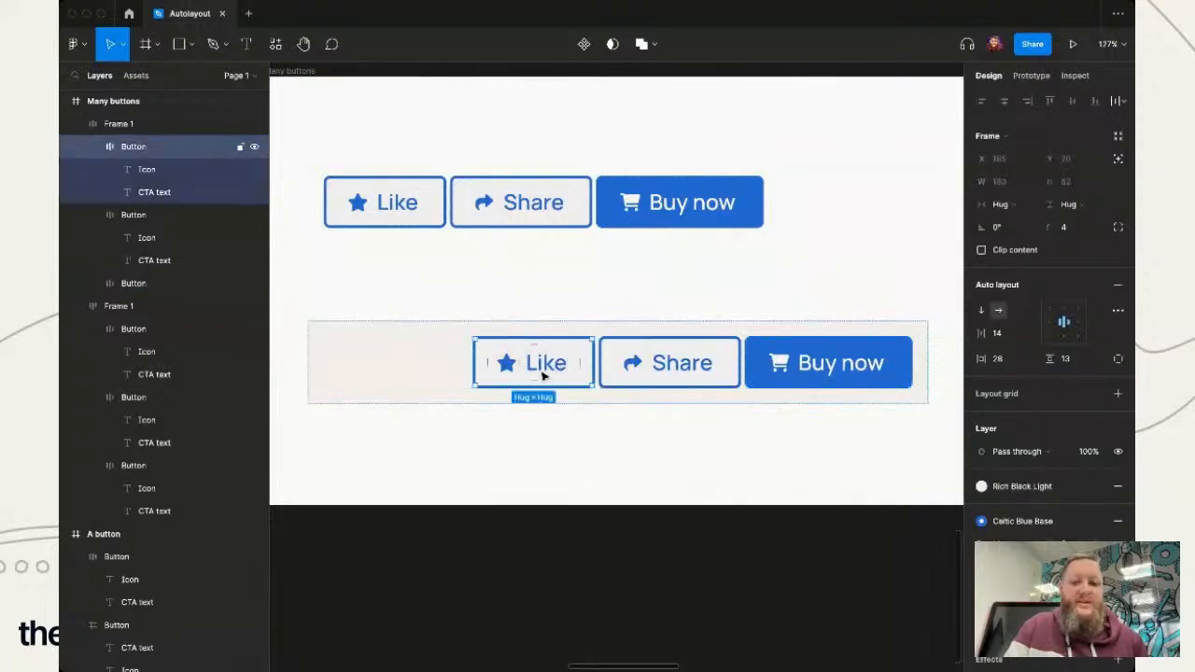
double_click(541, 369)
text(Delete)
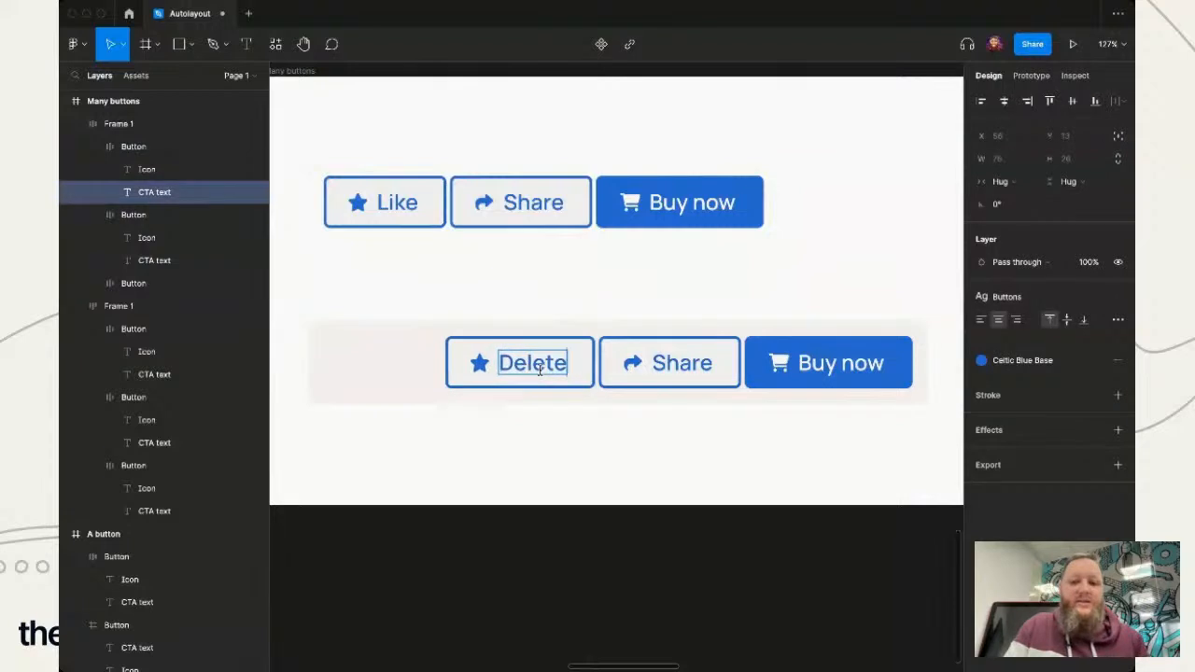
key(Escape)
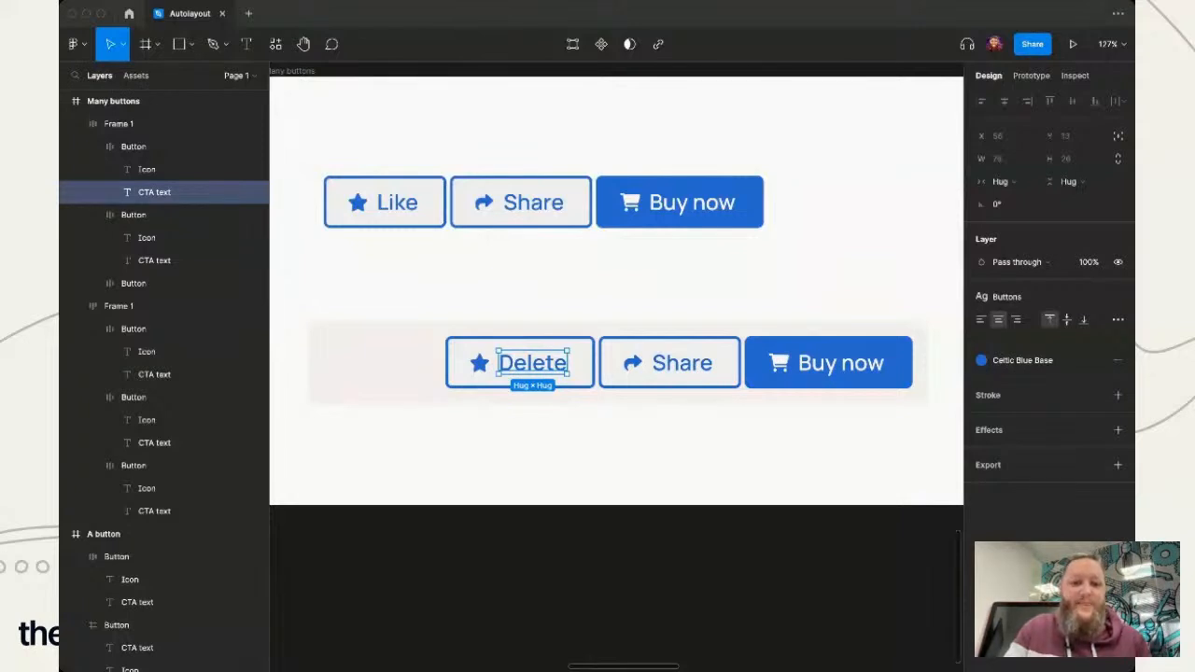
- Replace the Delete button's star icon with the copied trash can icon and deselect it
click(478, 364)
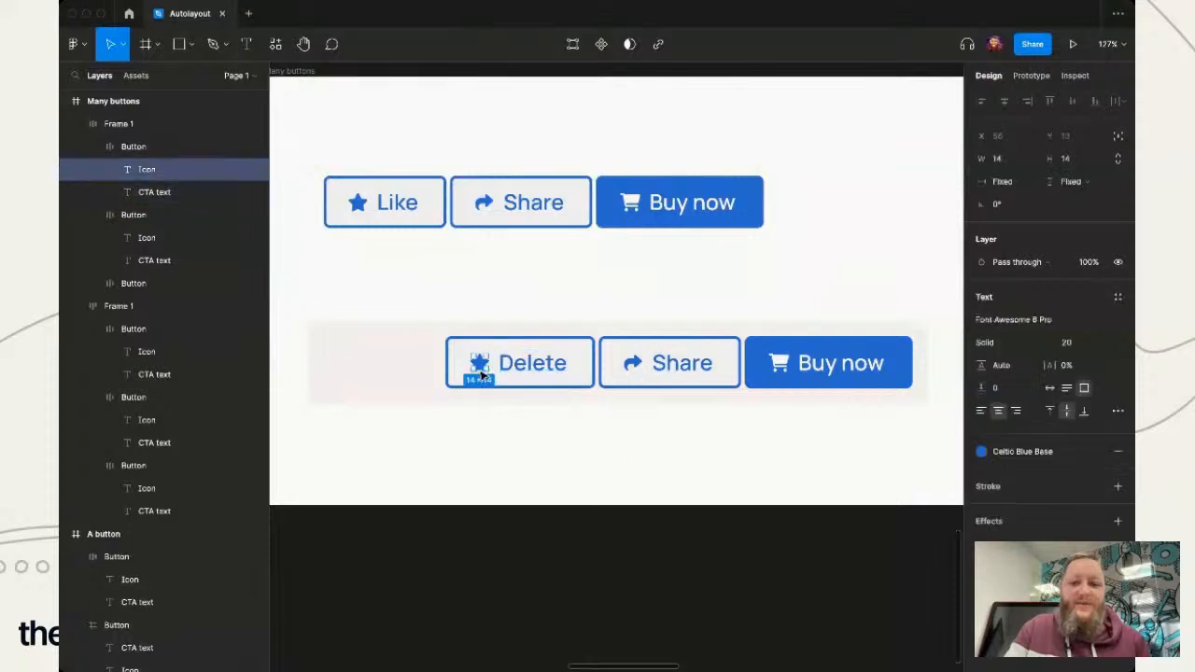
double_click(478, 364)
key(super+v)
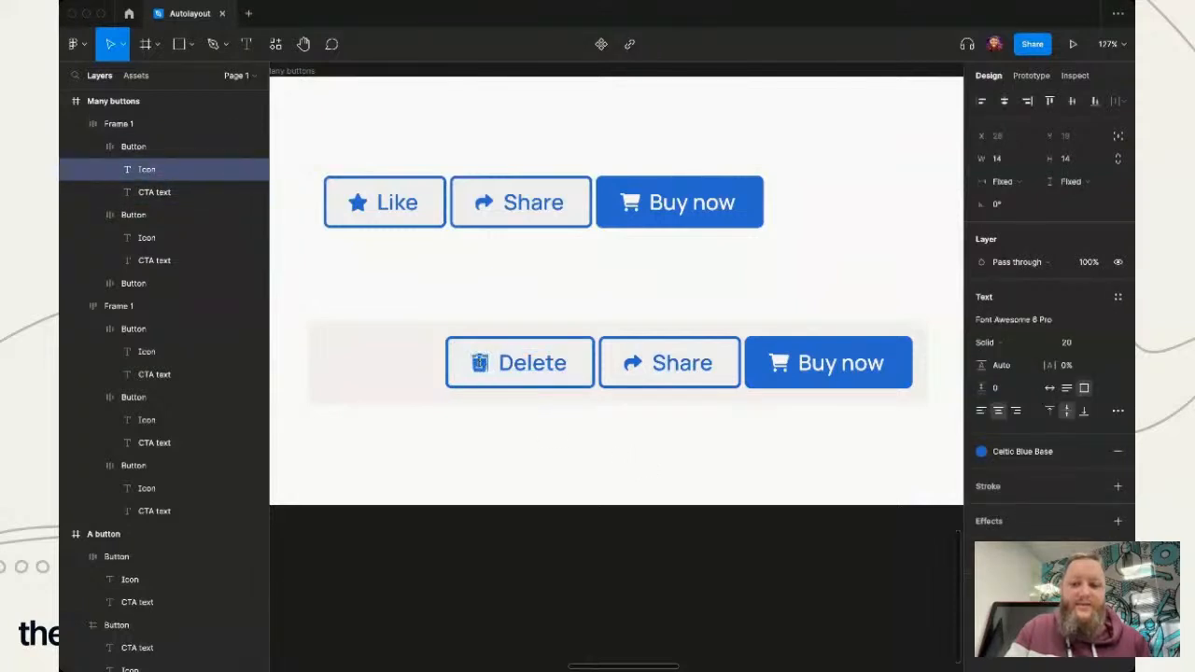
click(557, 543)
- Apply the Tangerine Medium colour style to the Delete button's border, icon and label
click(538, 366)
click(538, 370)
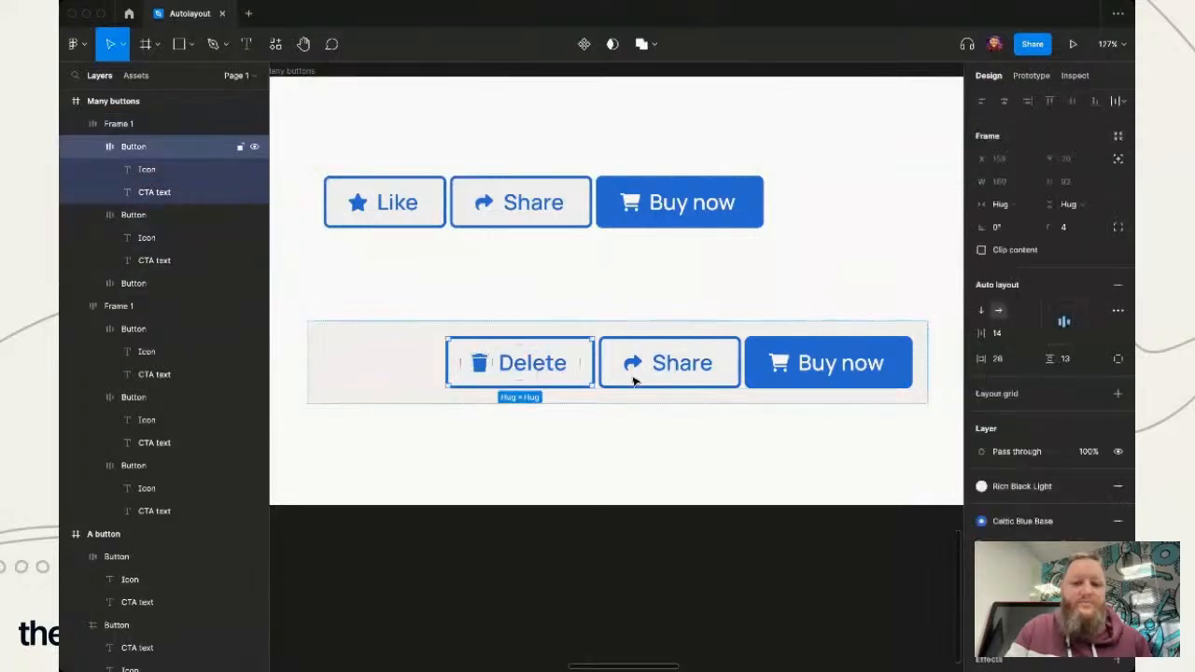
click(1021, 521)
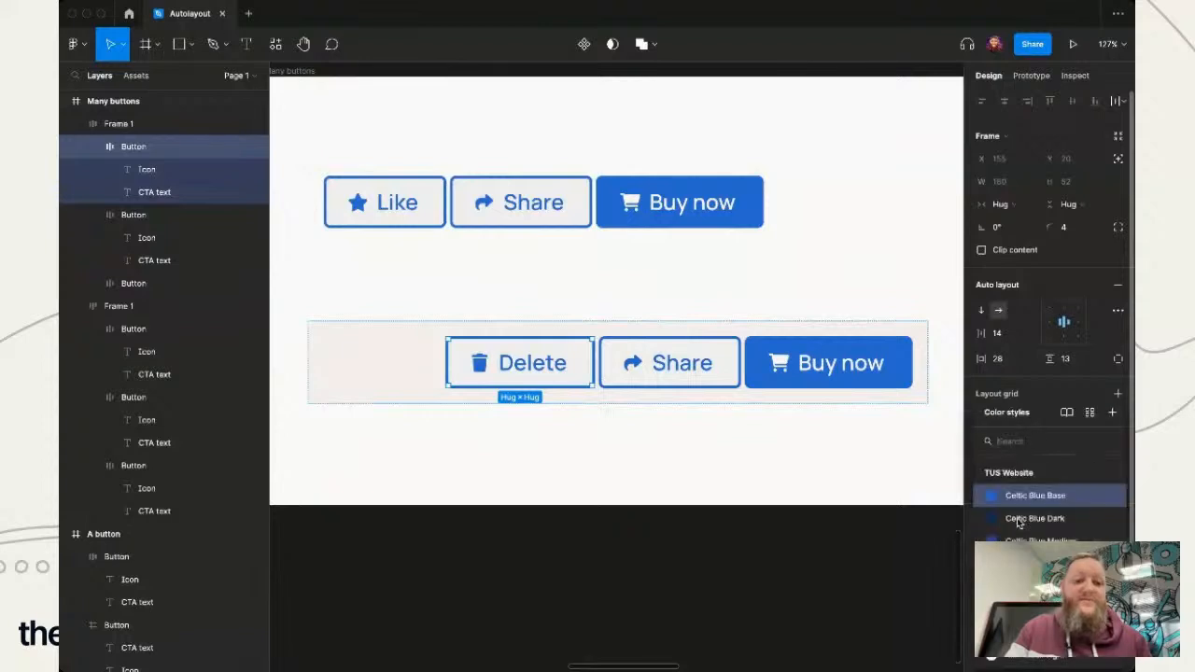
click(868, 600)
click(555, 373)
click(555, 374)
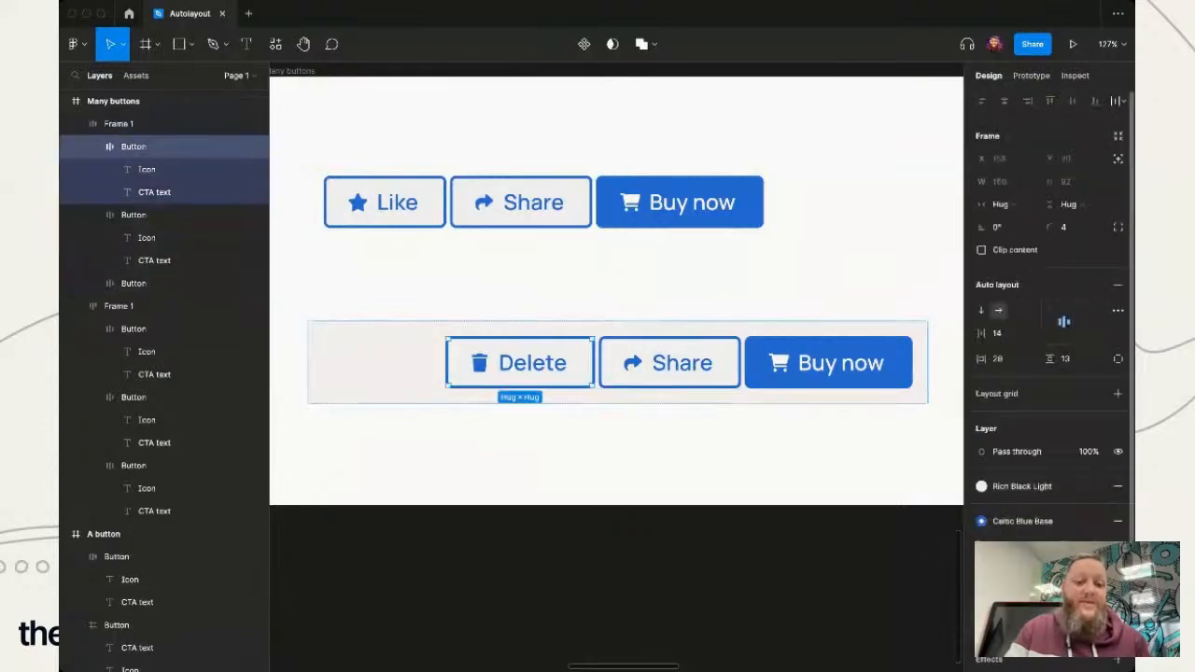
click(1022, 521)
scroll(866, 585, down, 2)
scroll(867, 585, down, 5)
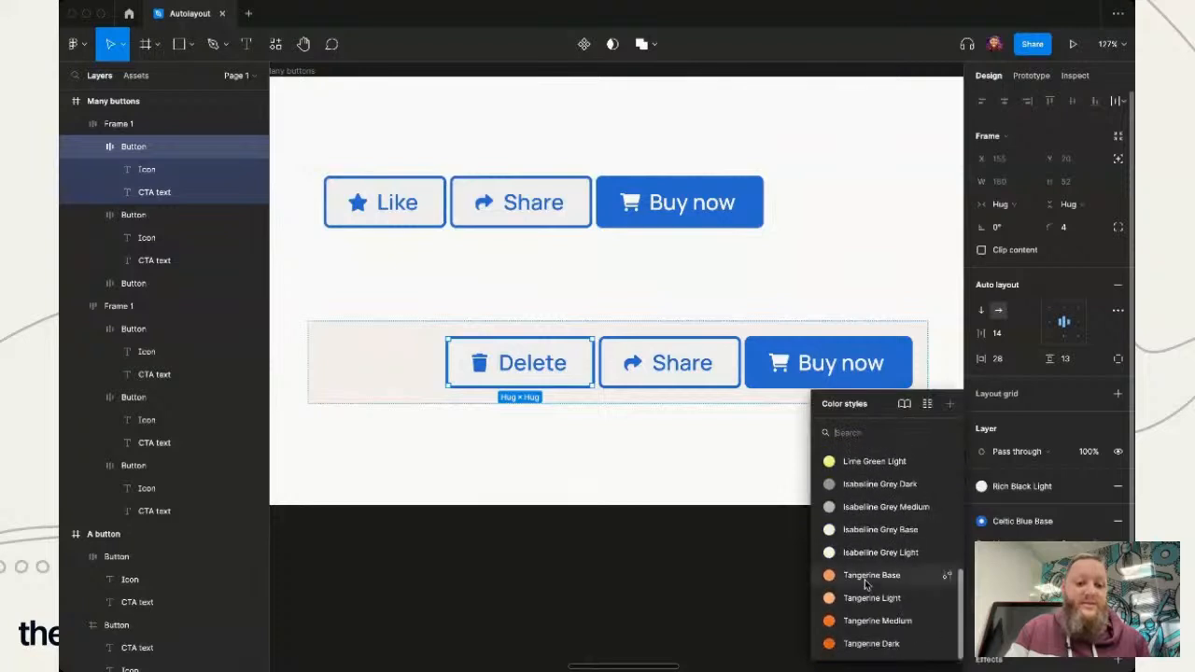
key(Escape)
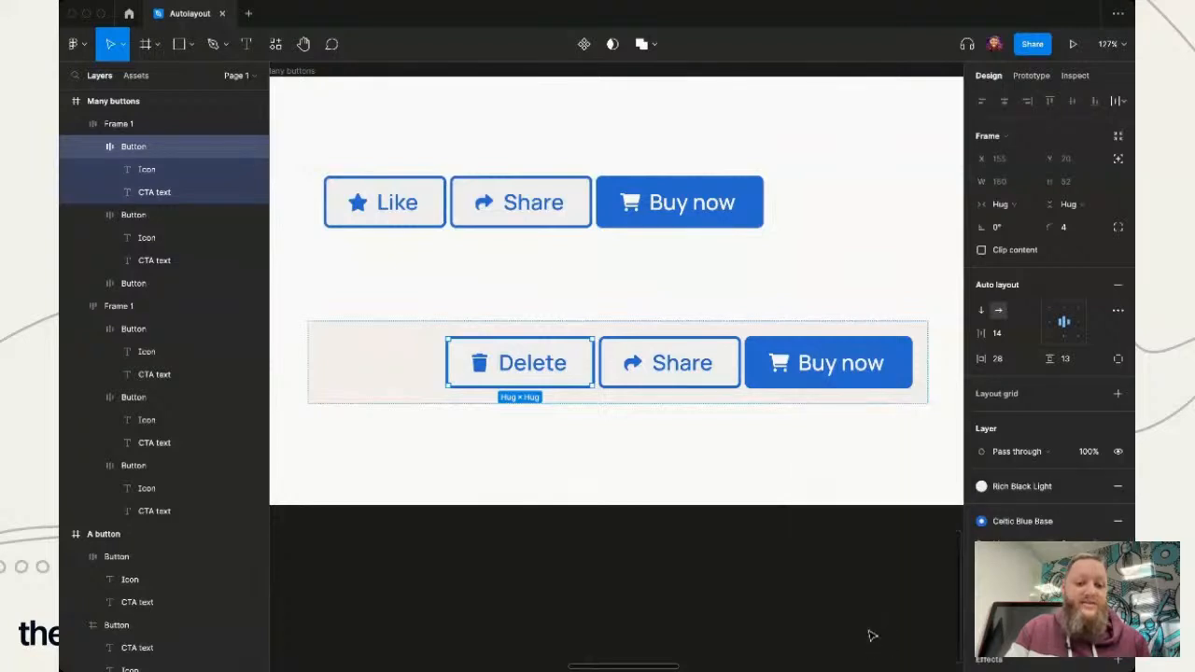
click(718, 581)
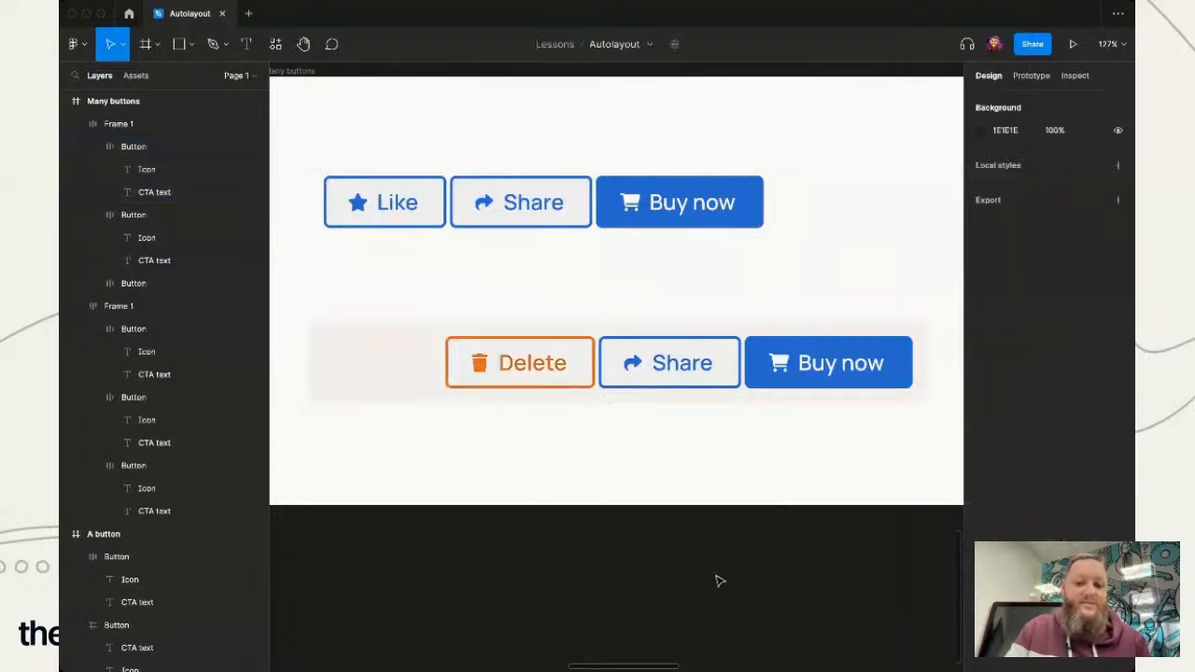
click(536, 368)
click(537, 370)
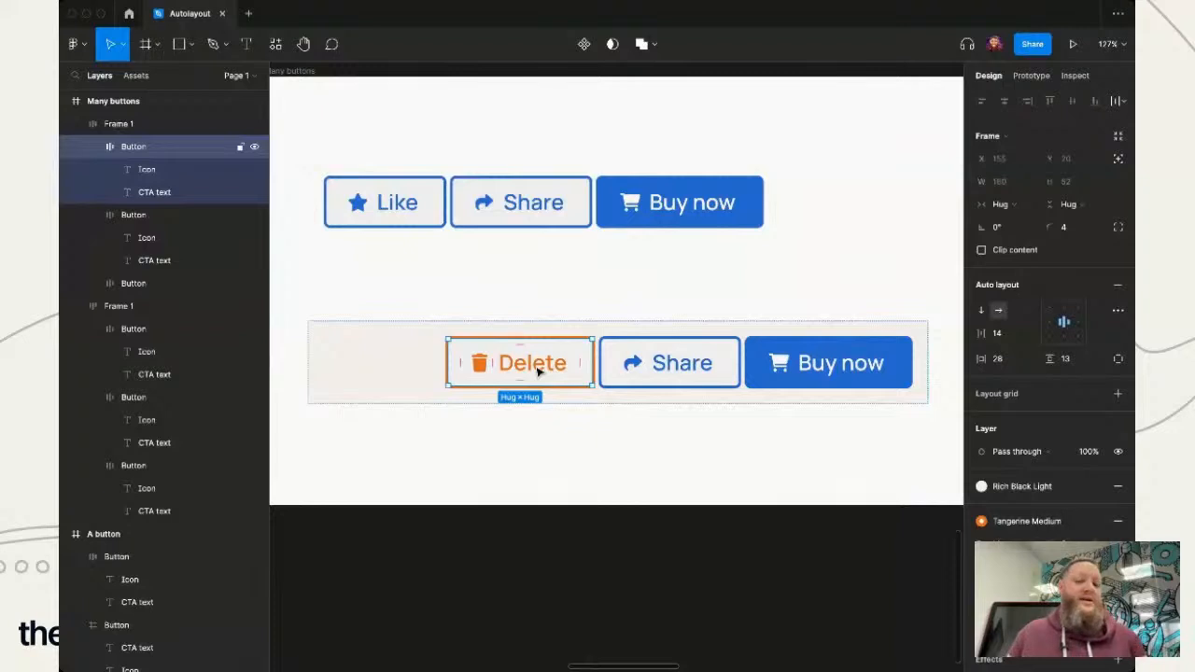
click(618, 484)
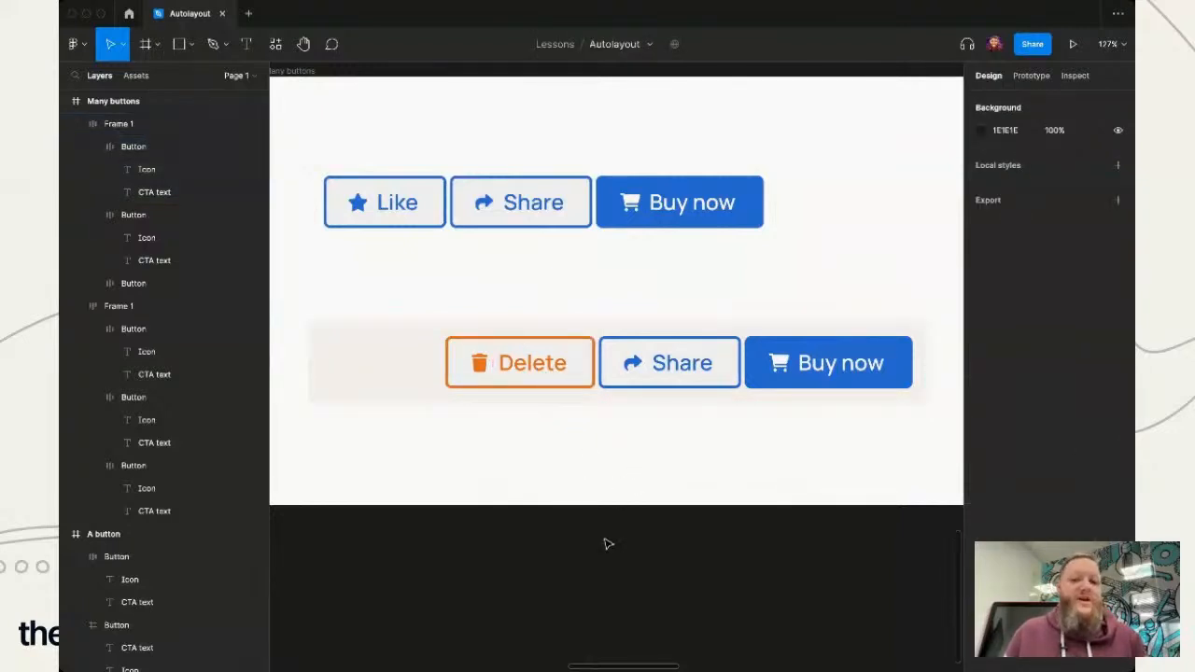
scroll(605, 543, down, 1)
scroll(607, 543, up, 1)
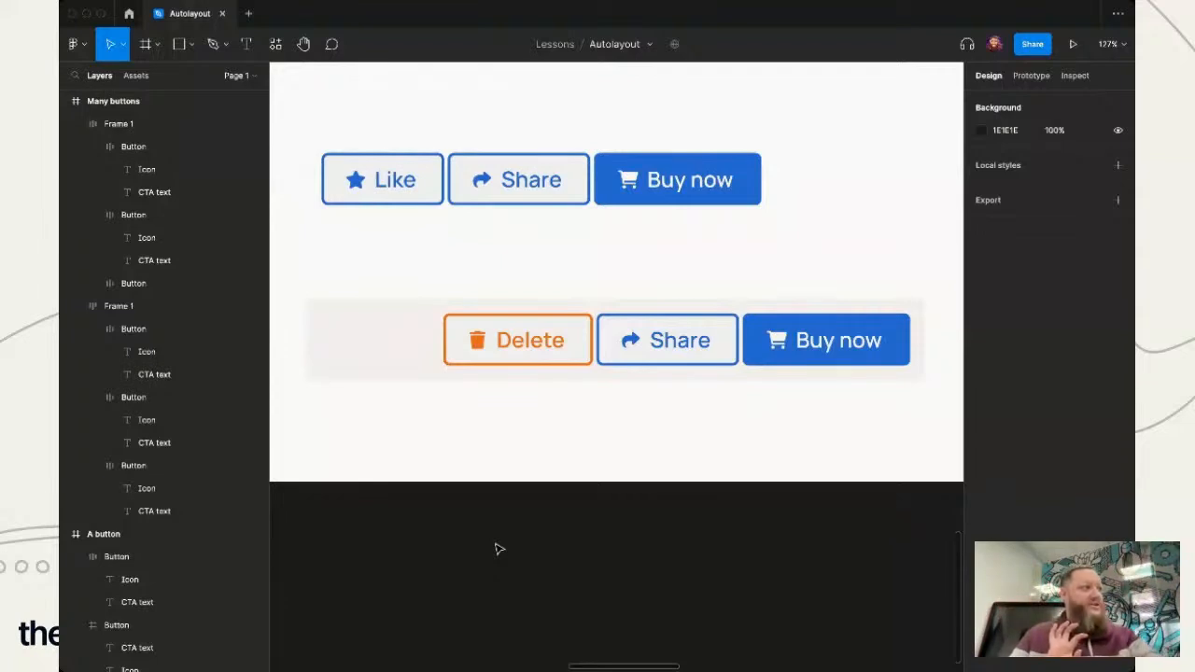
- Group the Delete button on its own within the lower row and name the group "Left"
double_click(548, 348)
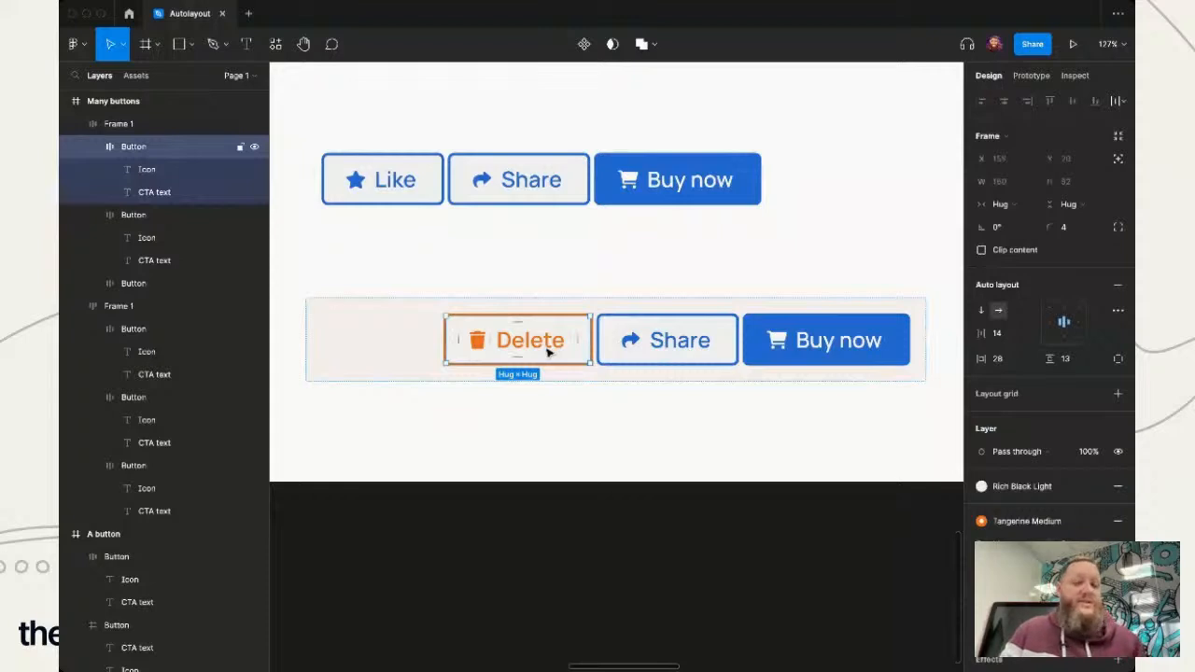
key(ctrl+g)
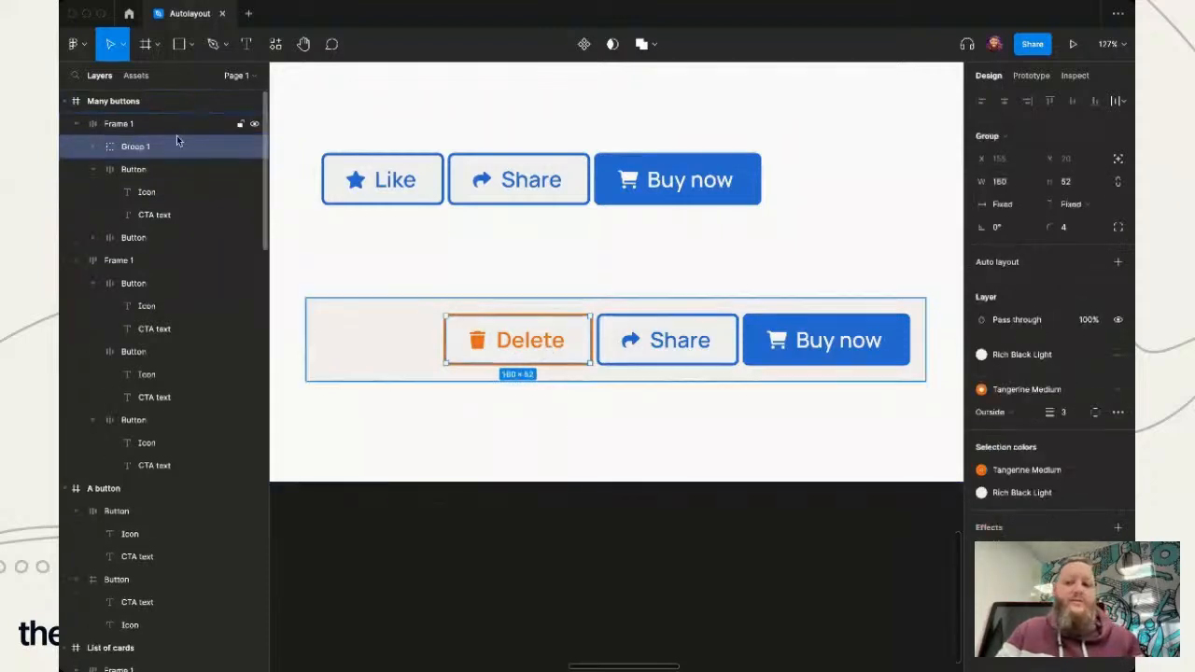
double_click(142, 156)
text(Left)
key(Return)
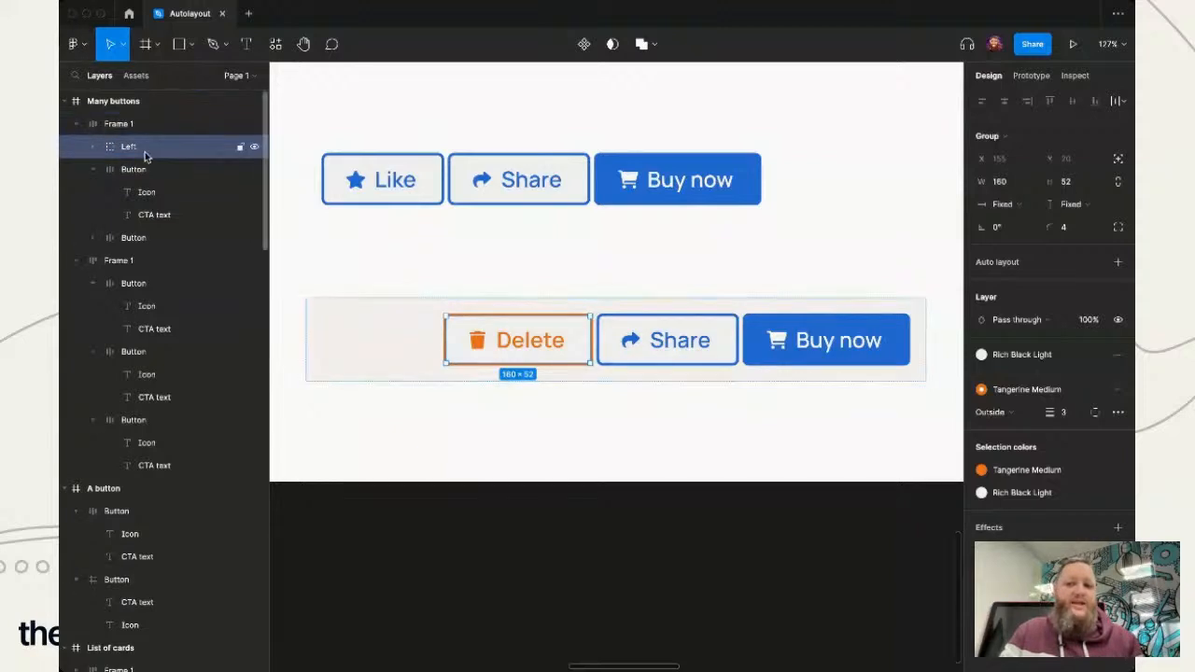
- Group the lower row's Share and Buy now buttons together and name the group "Right"
click(730, 340)
shift+click(775, 351)
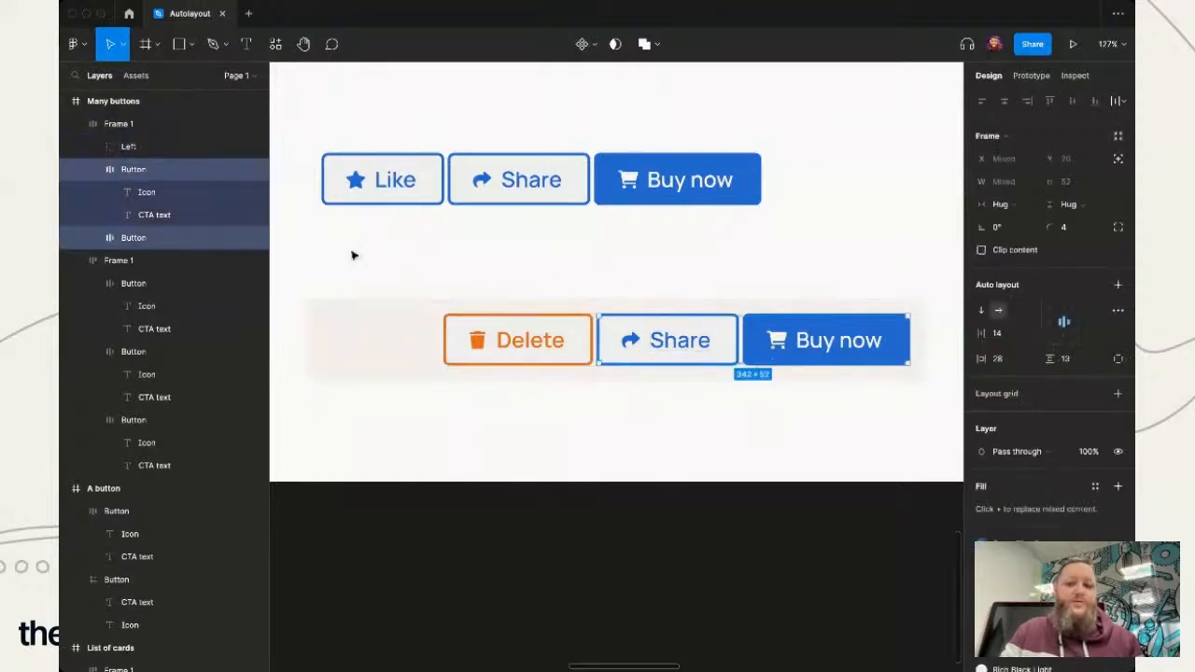
key(ctrl+g)
double_click(133, 168)
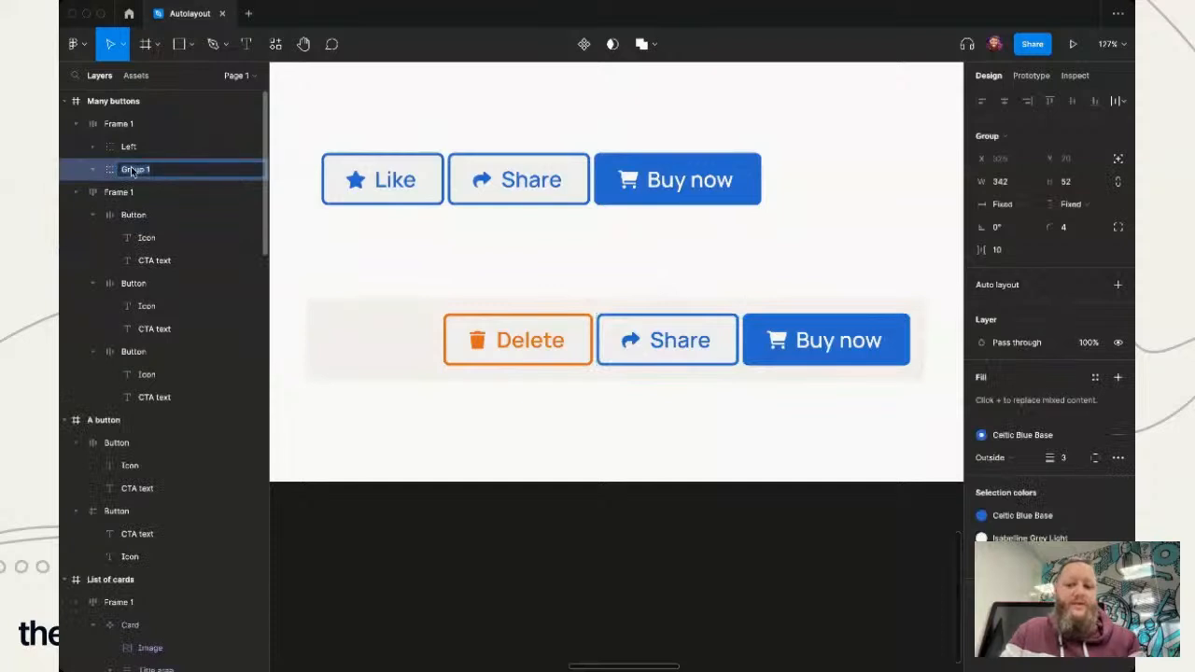
text(Right)
key(Return)
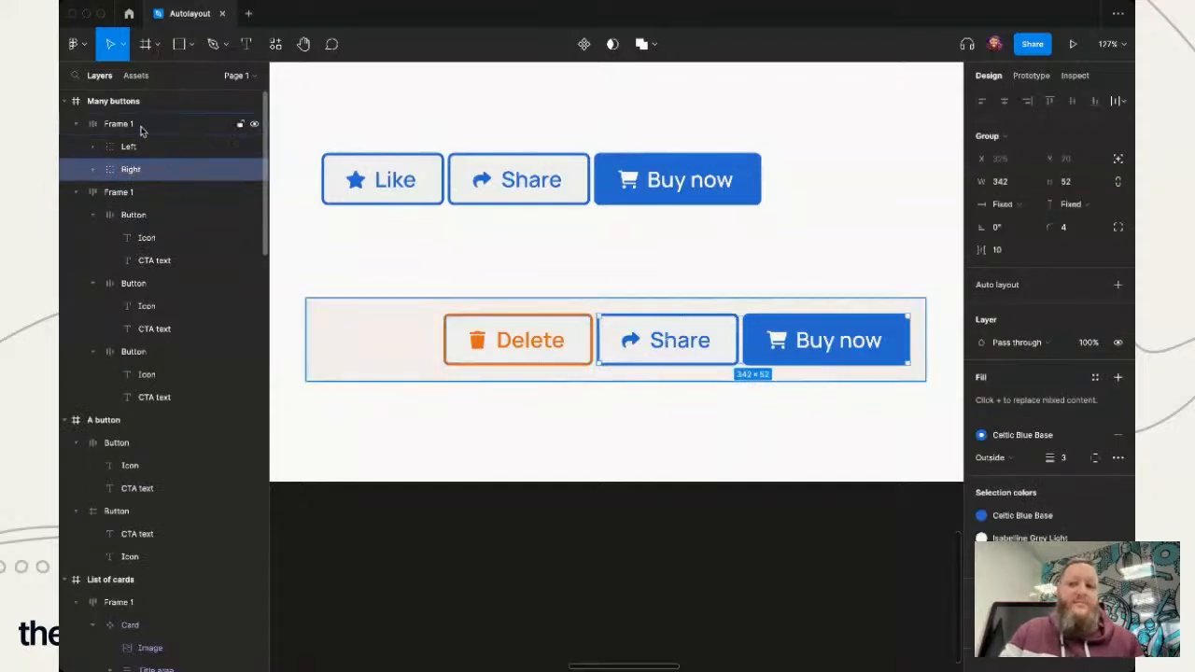
- Add auto layout to the Left group and set its width to Fill container
click(142, 131)
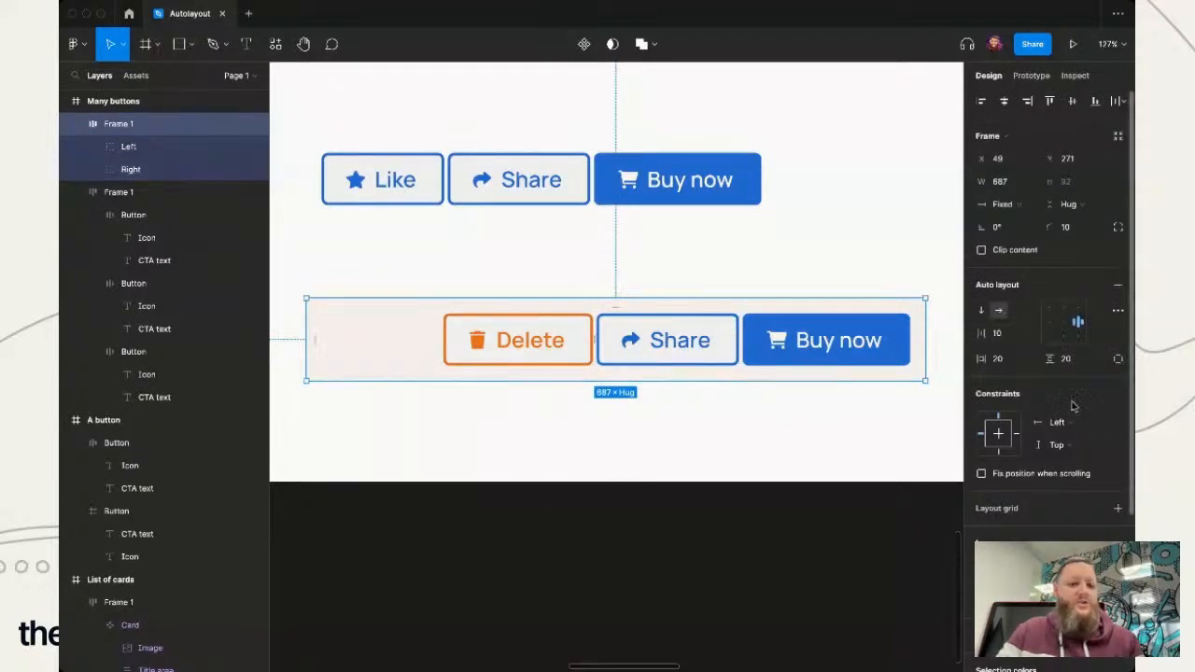
click(525, 358)
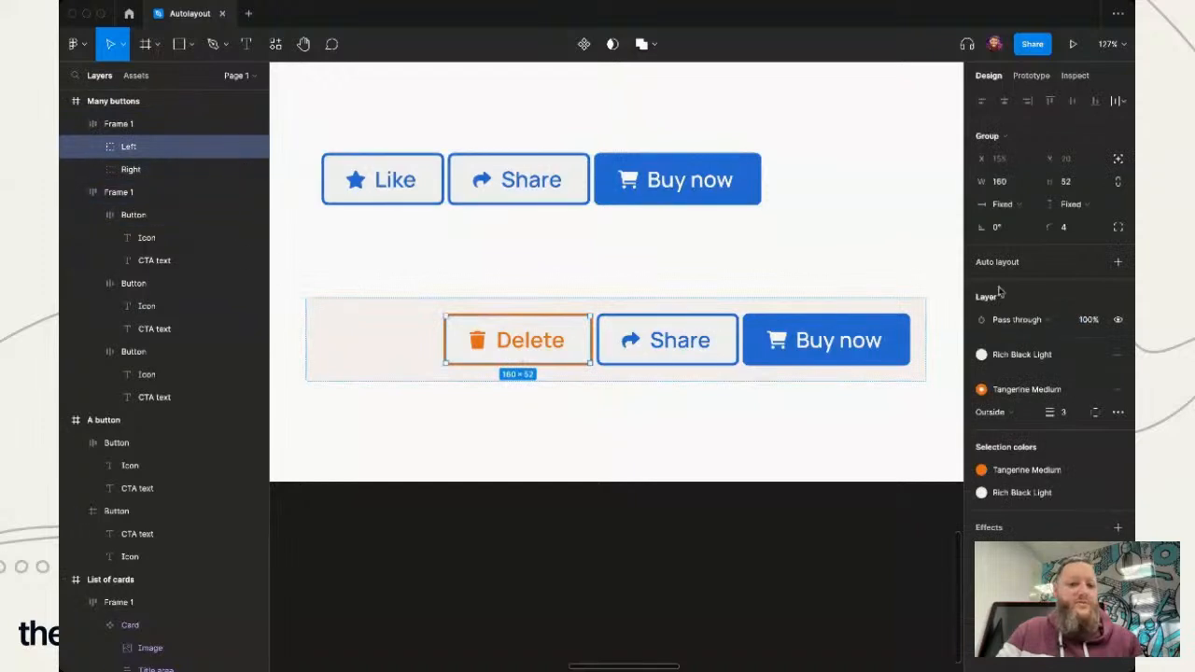
key(shift+a)
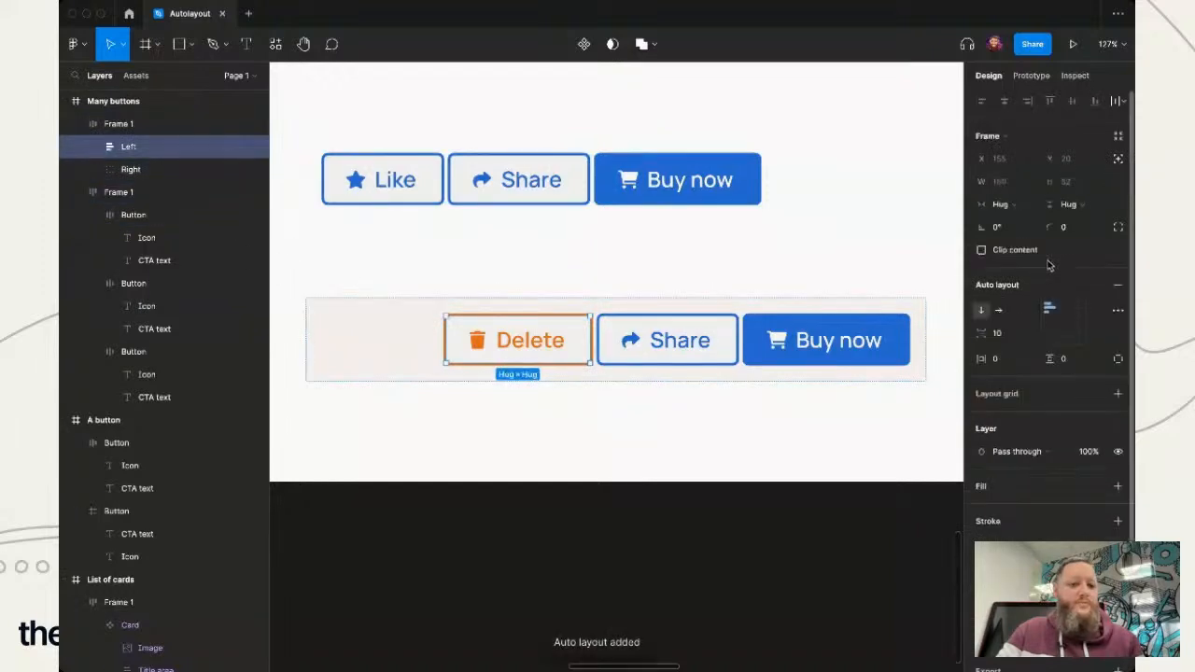
click(1026, 211)
click(1026, 222)
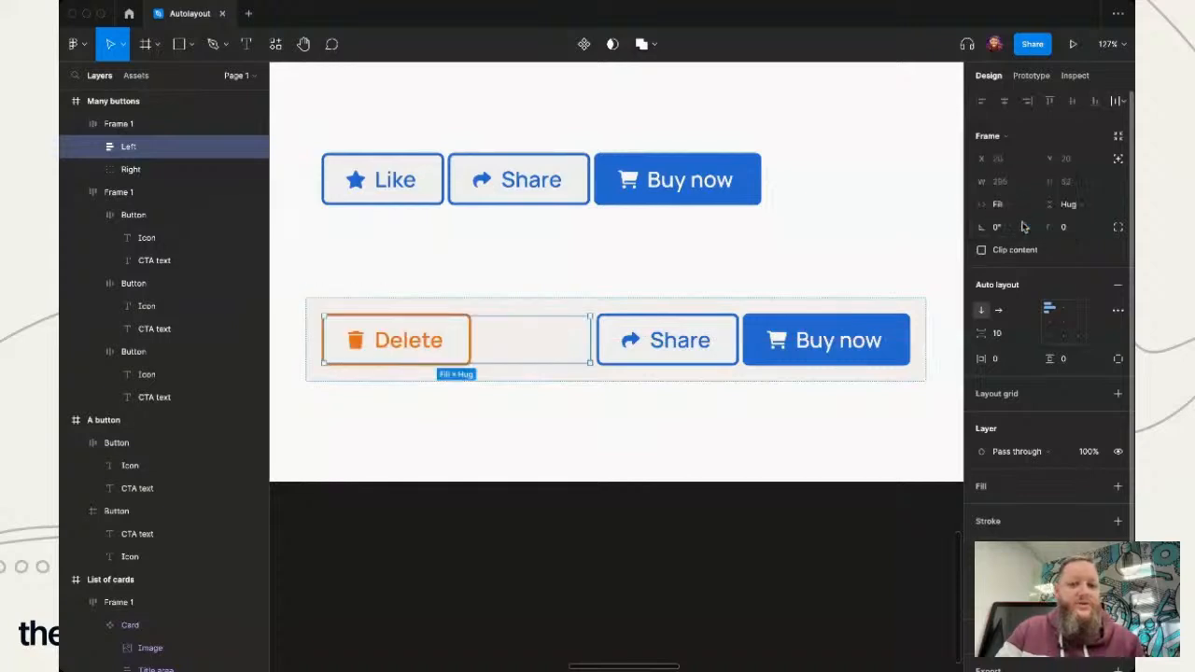
- Set the Right group's width to Fill container and deselect it
click(720, 347)
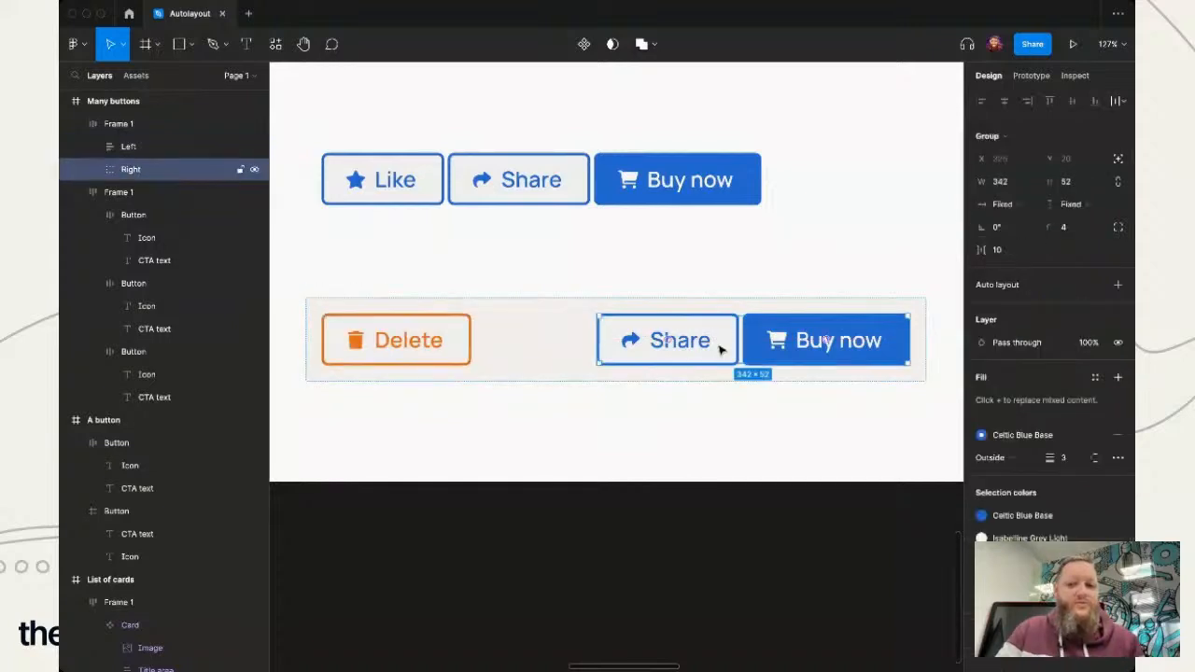
click(1004, 203)
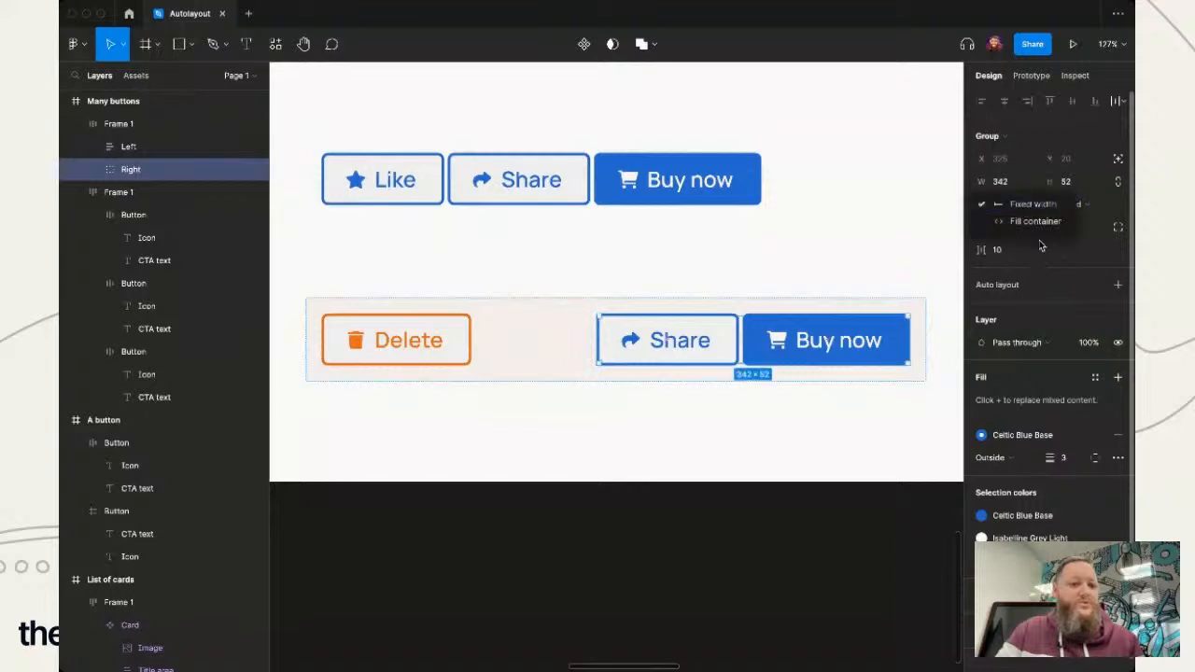
click(1037, 225)
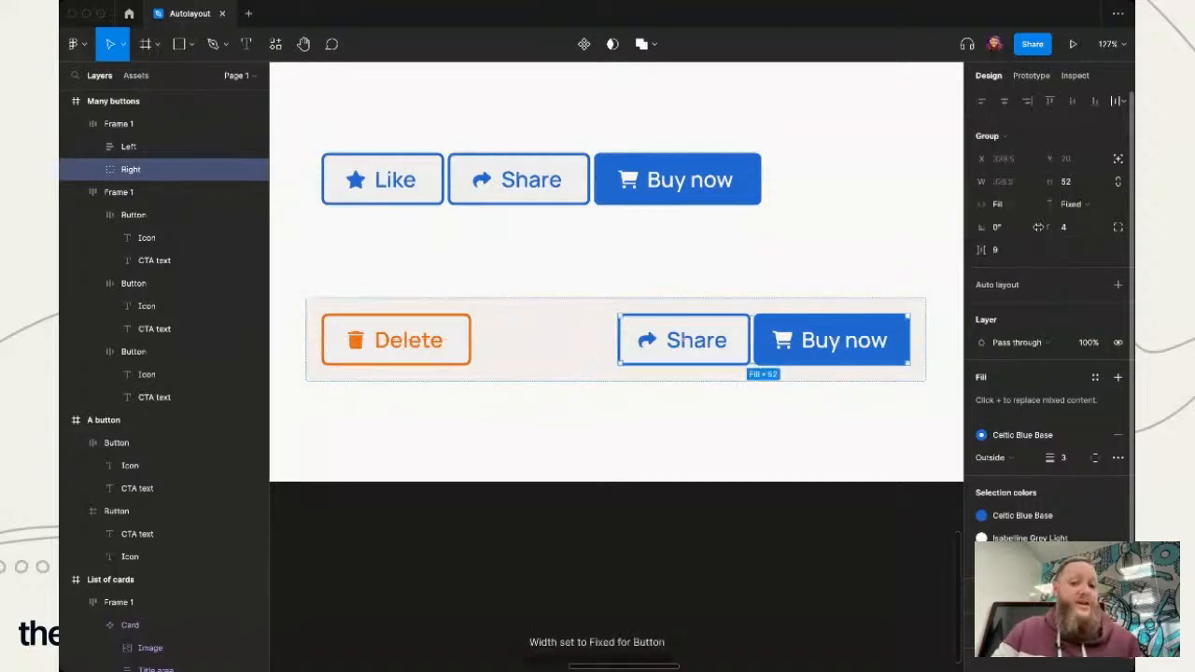
click(759, 549)
- Add auto layout to the Right group, align its buttons middle right, and set the spacing between them to 10
click(728, 351)
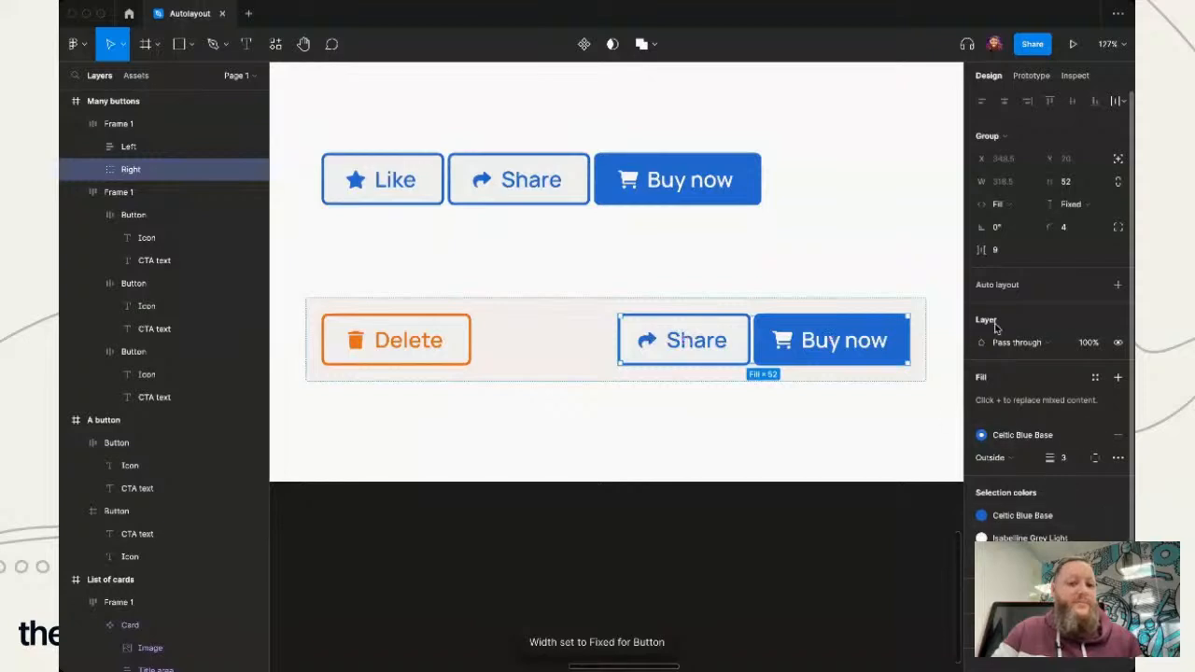
key(shift+a)
click(1079, 323)
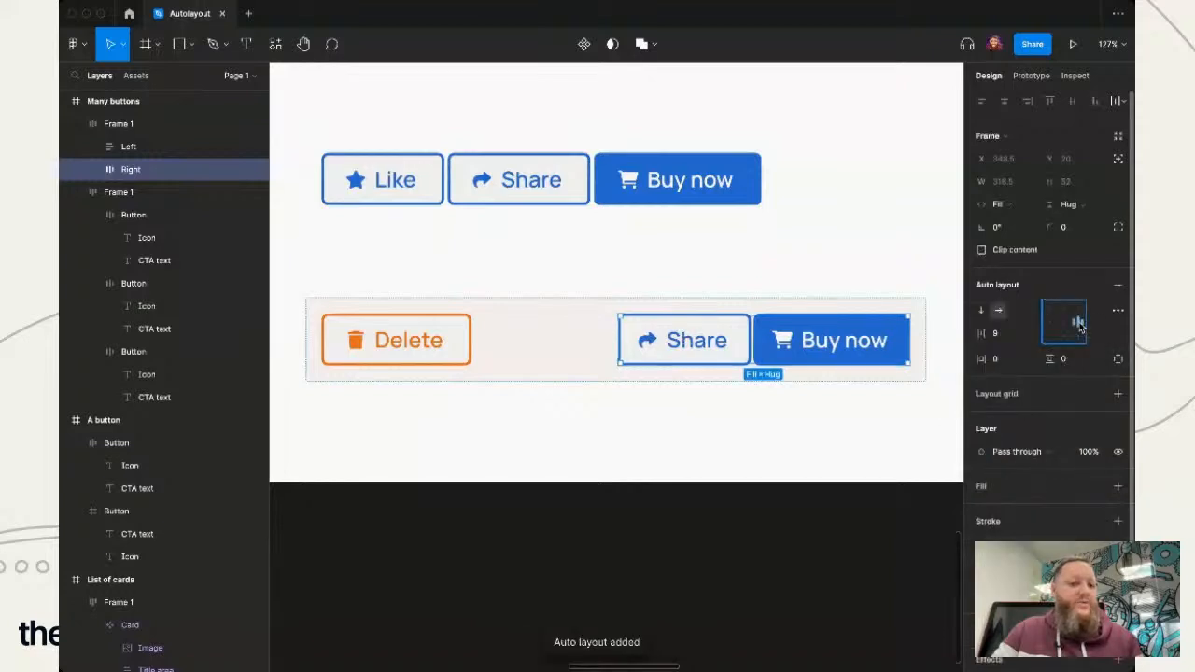
click(1001, 339)
text(10)
key(Return)
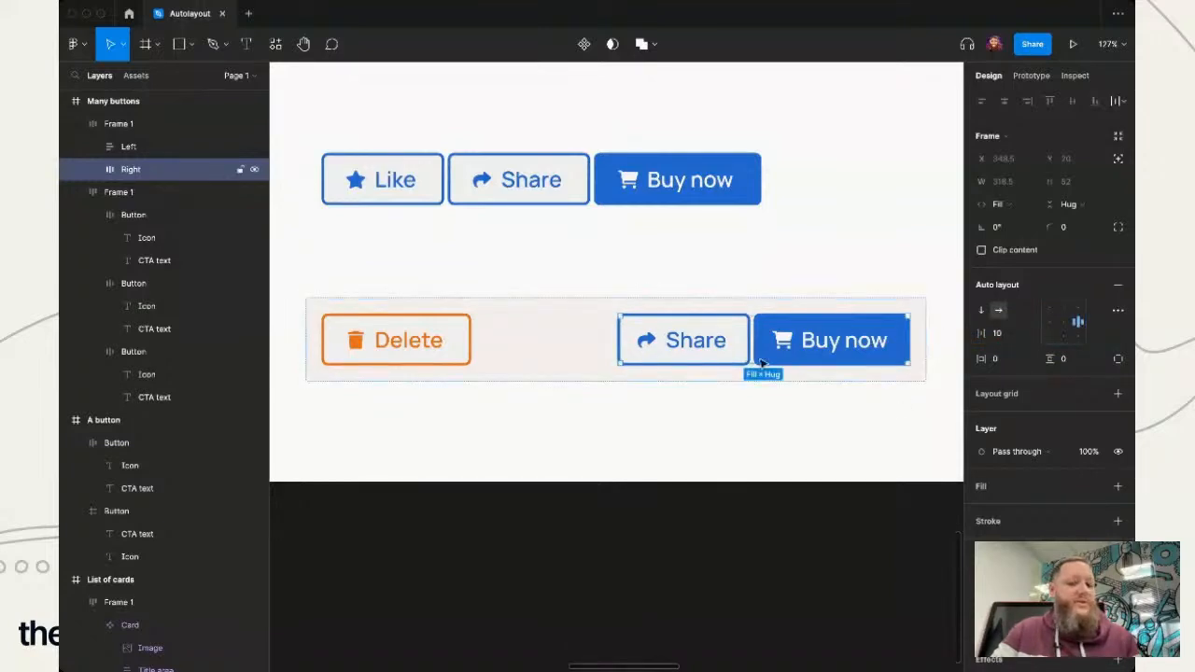
mouse_move(749, 342)
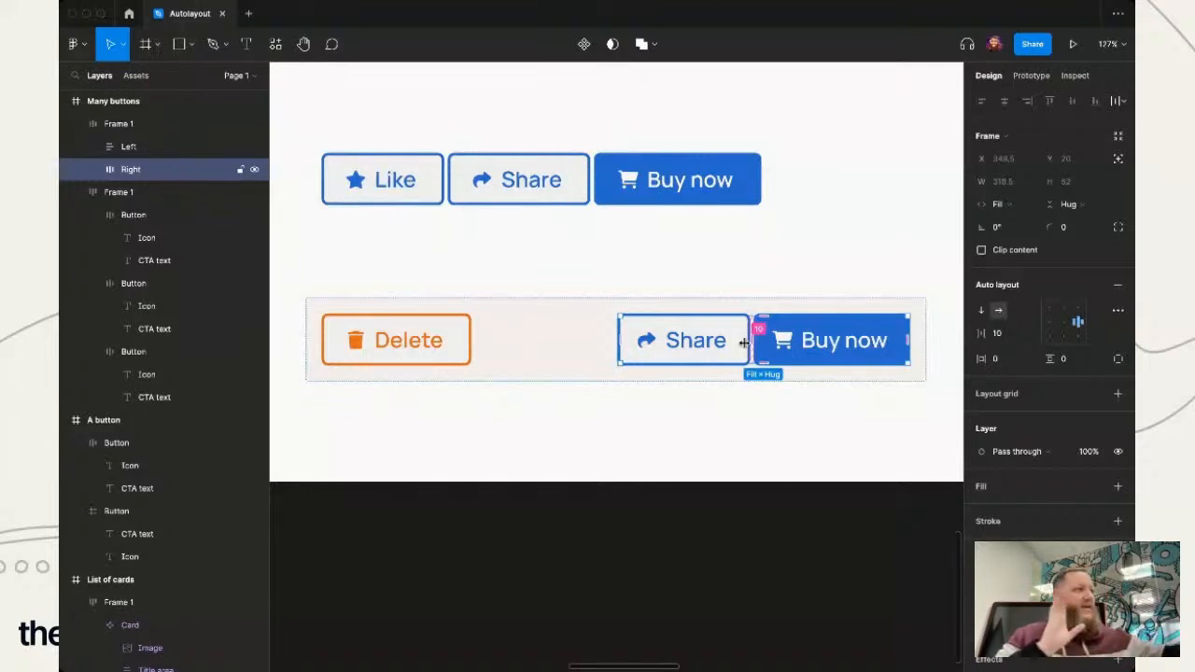
- Give the Left frame a horizontal auto layout direction with its contents aligned middle left, and deselect it
click(430, 347)
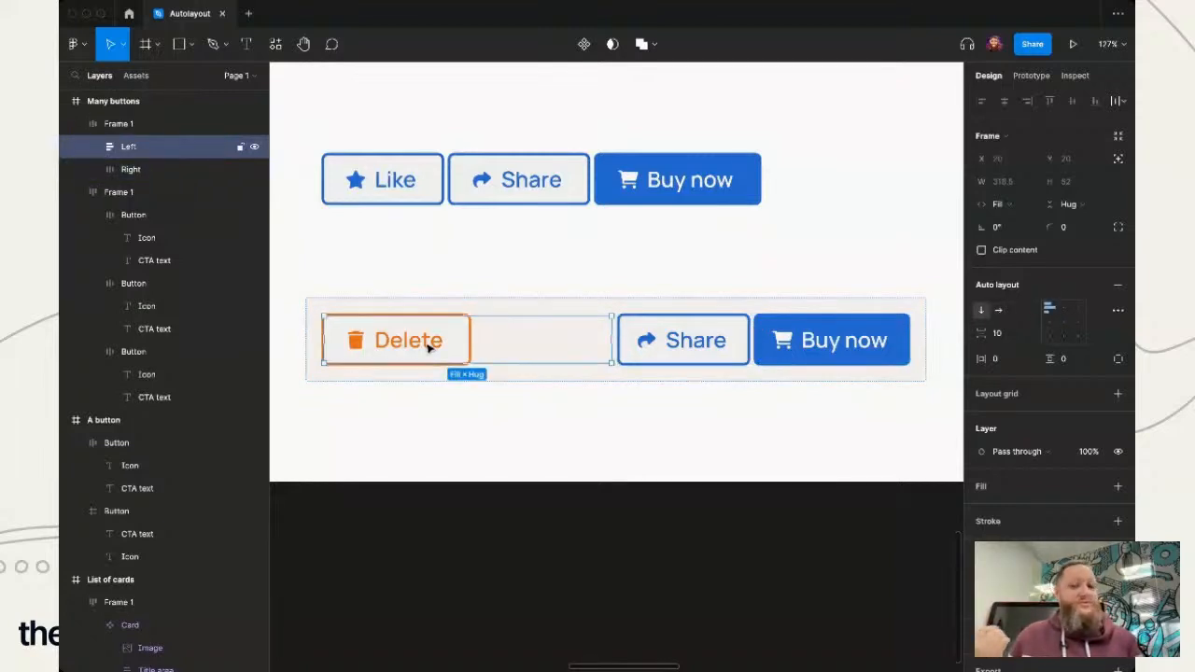
click(999, 311)
click(1051, 322)
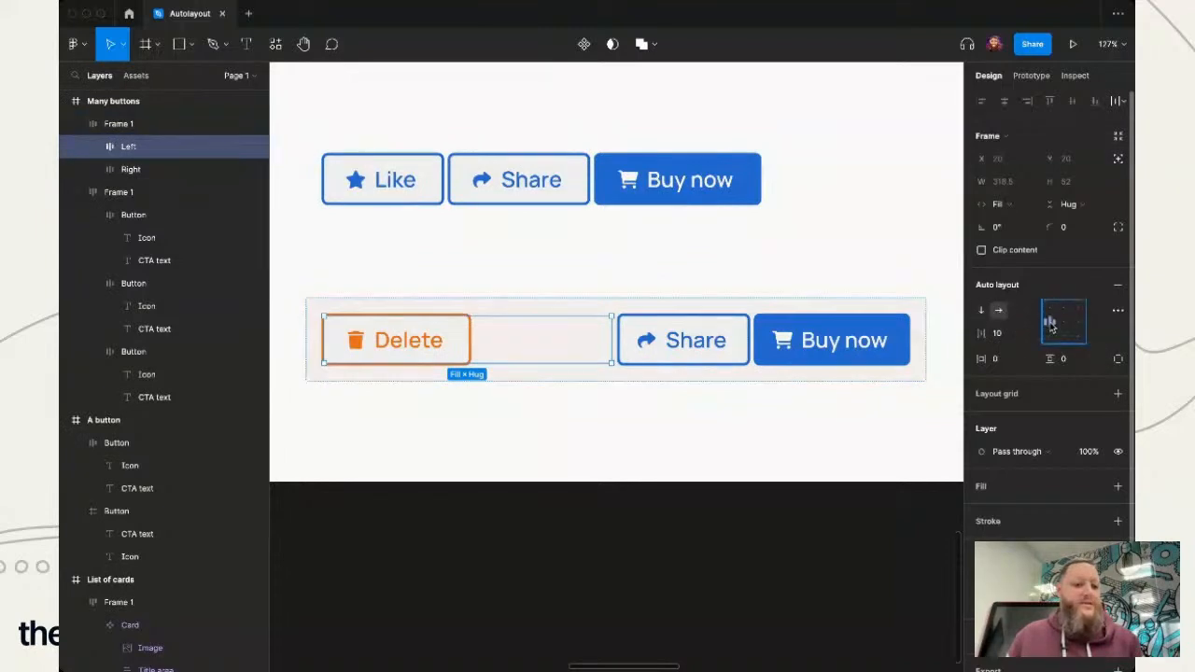
click(709, 493)
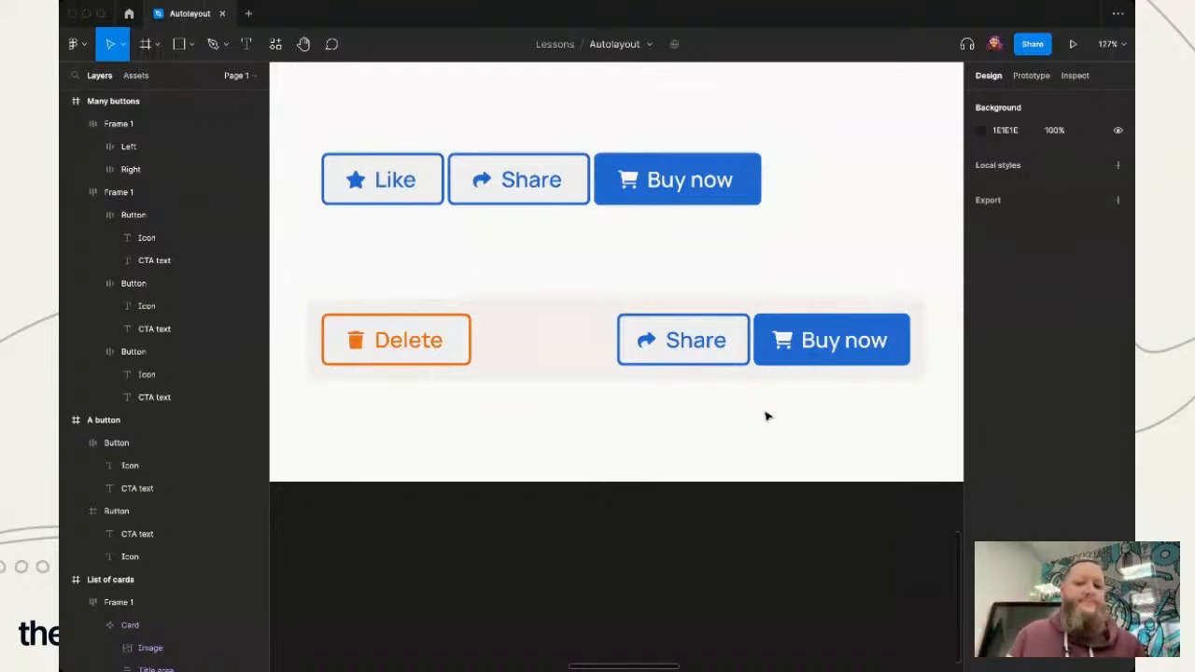
click(514, 340)
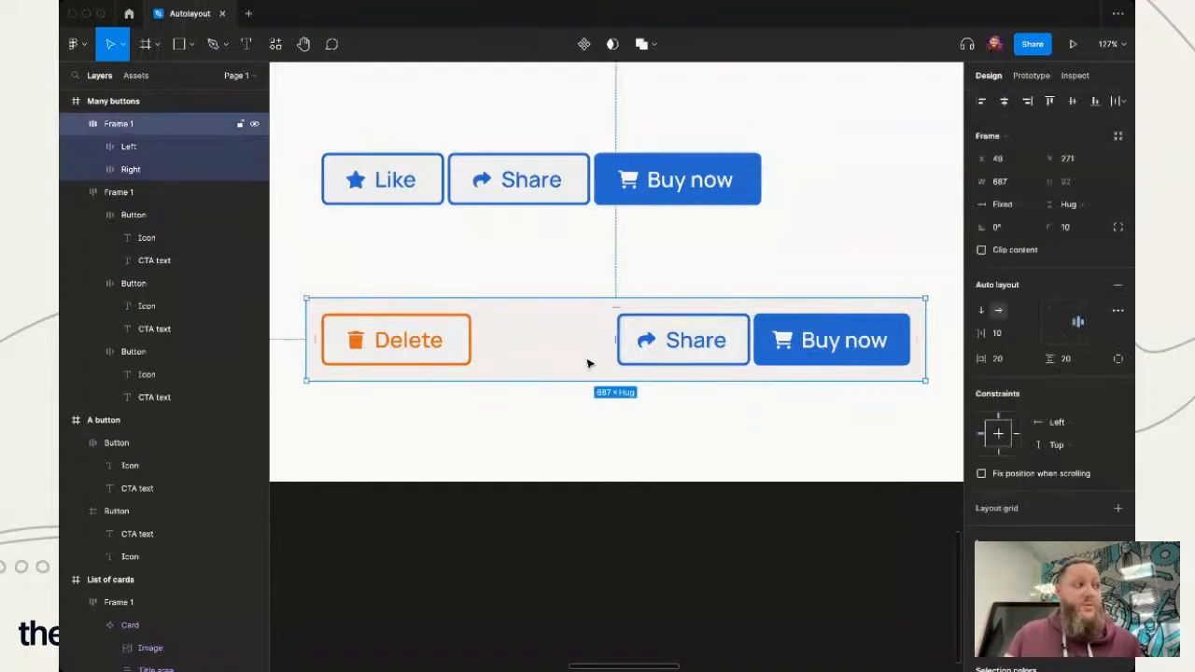
click(1118, 312)
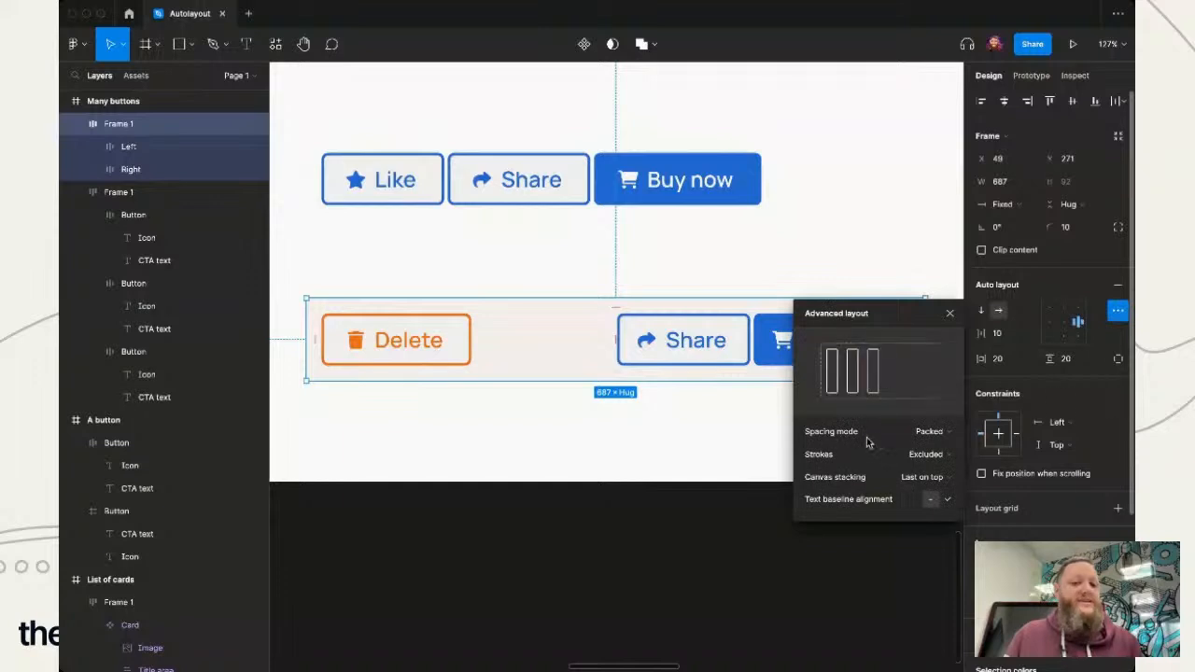
click(625, 509)
- Ungroup the Right and Left frames so that their buttons sit directly in the lower row's frame
click(689, 342)
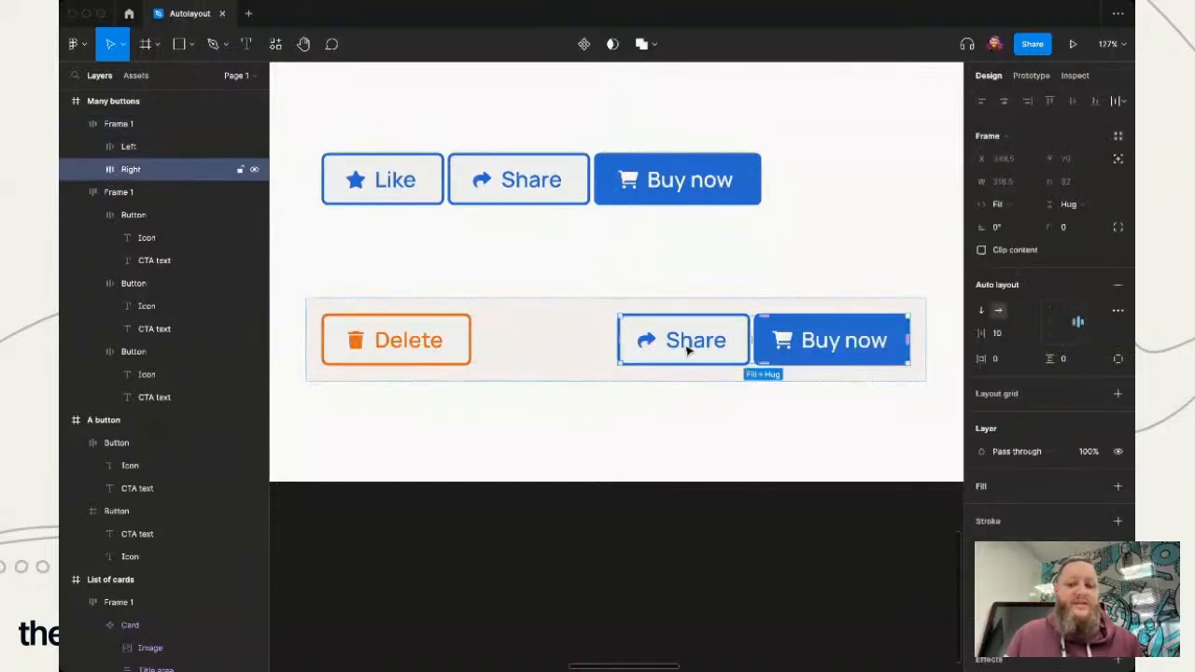
click(94, 170)
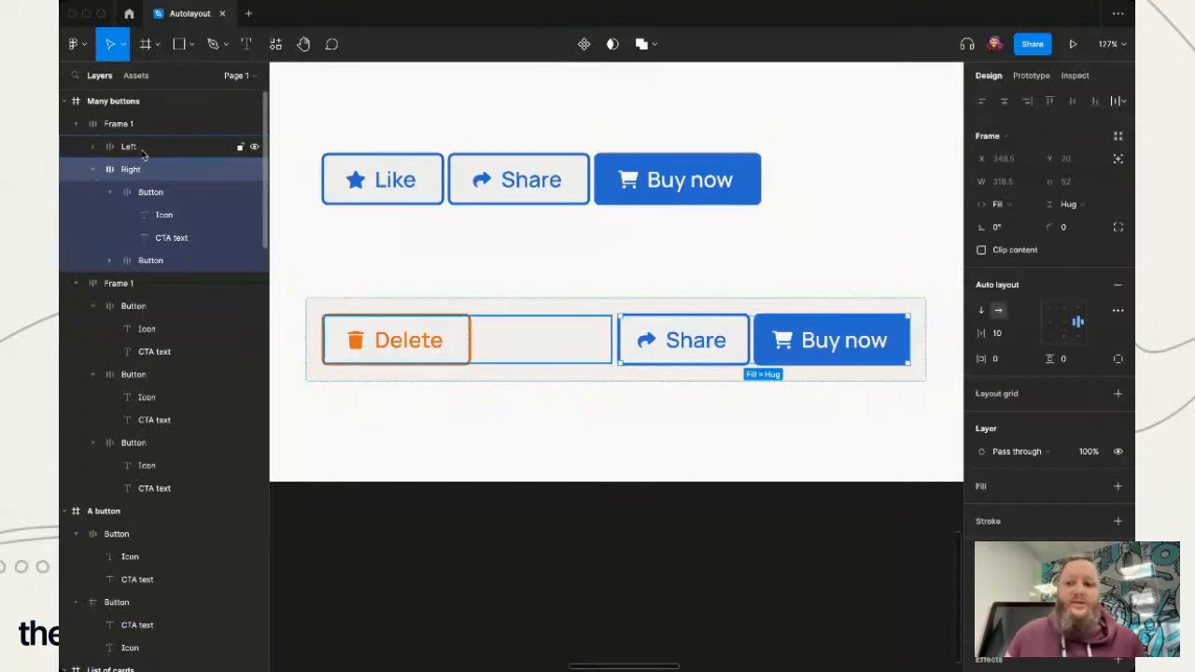
key(super+shift+g)
click(133, 152)
key(super+shift+g)
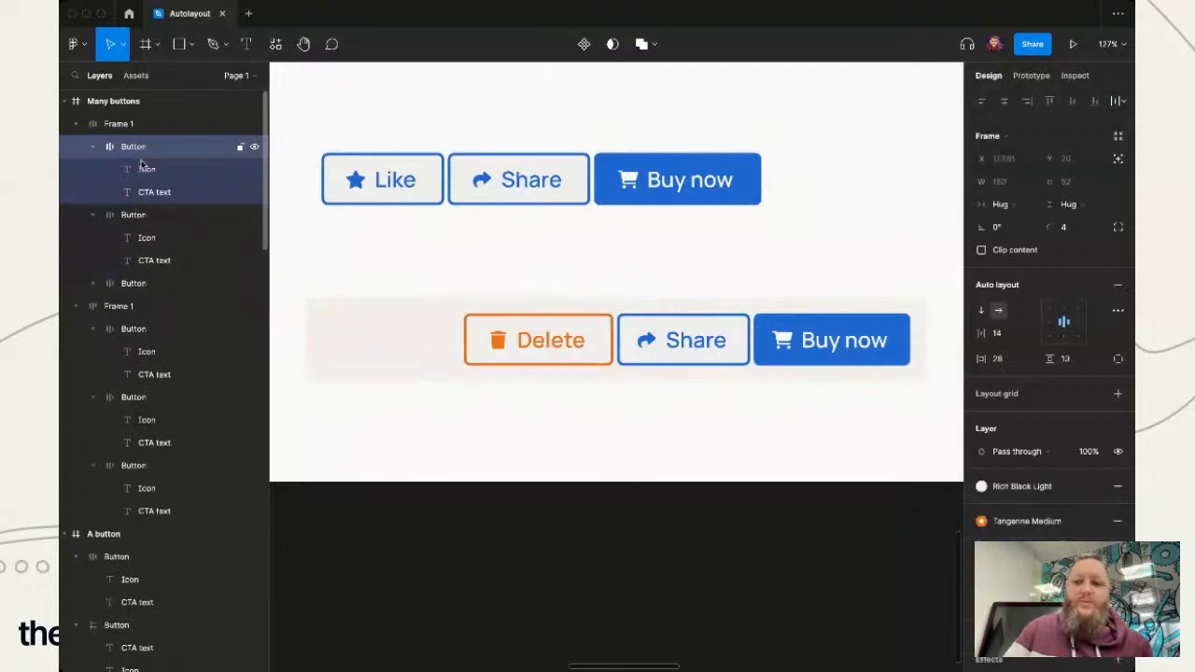
click(567, 419)
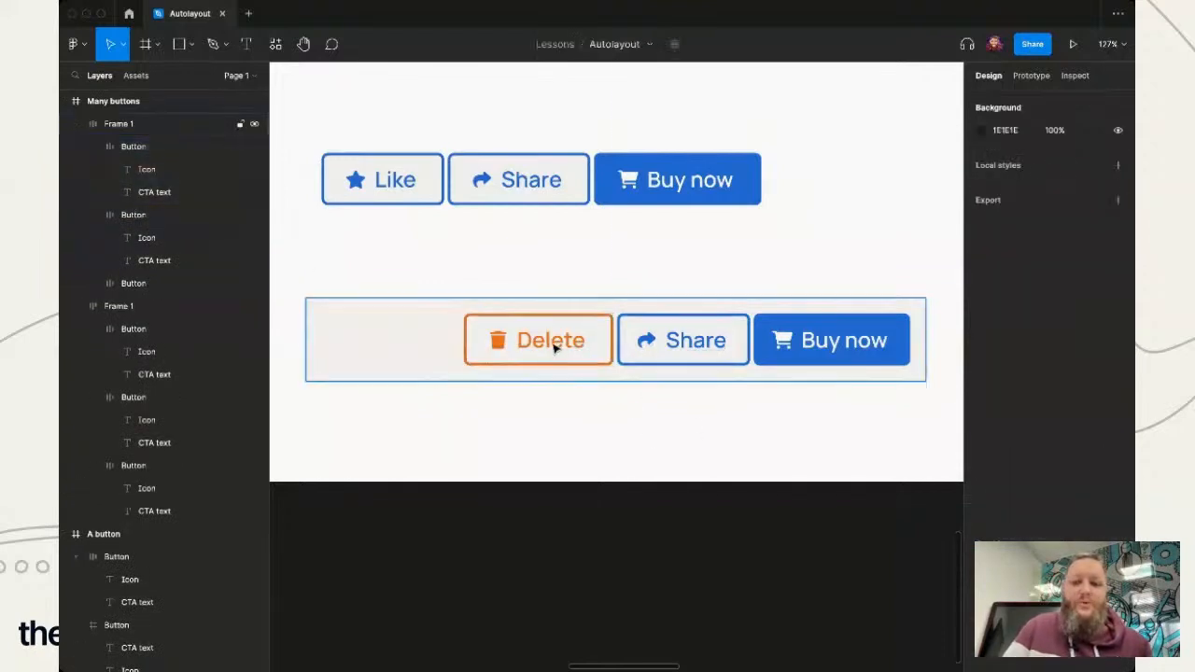
double_click(556, 347)
mouse_move(554, 346)
mouse_down()
mouse_move(629, 342)
mouse_move(570, 343)
mouse_up()
click(138, 216)
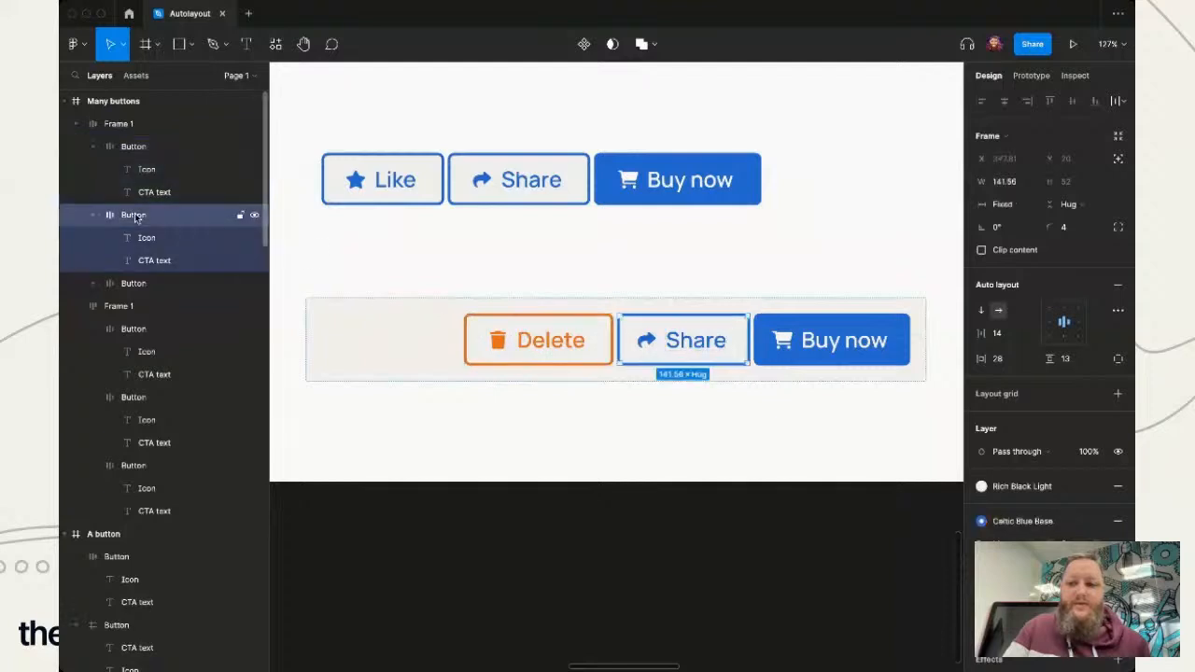
click(96, 151)
click(93, 238)
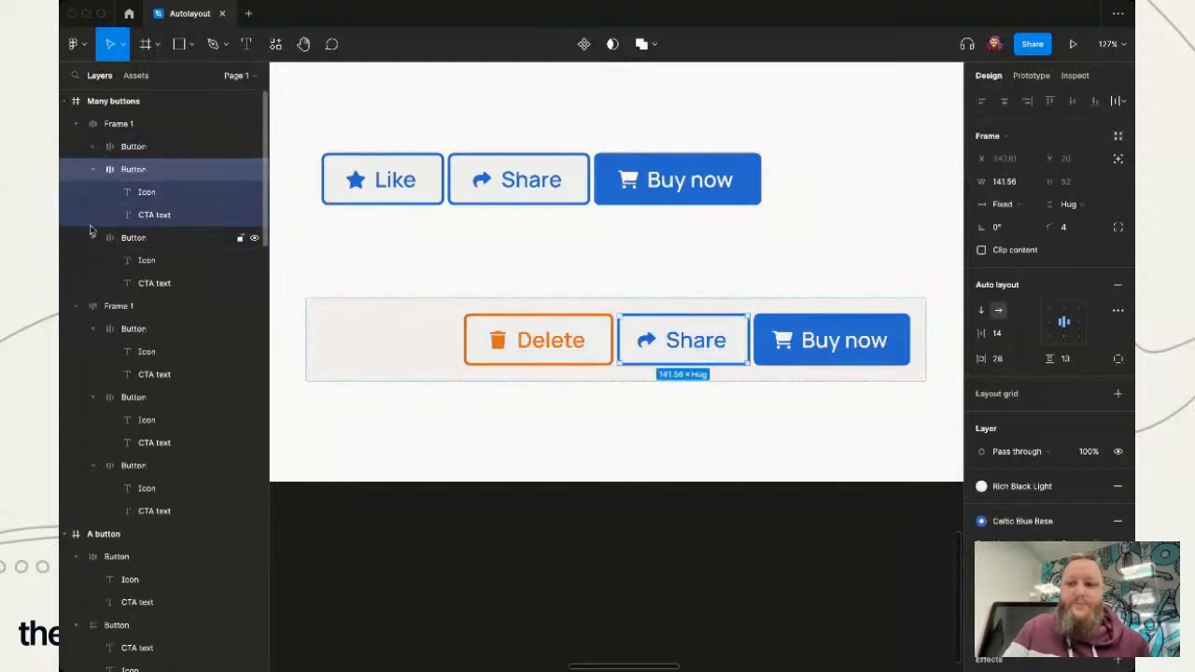
click(121, 128)
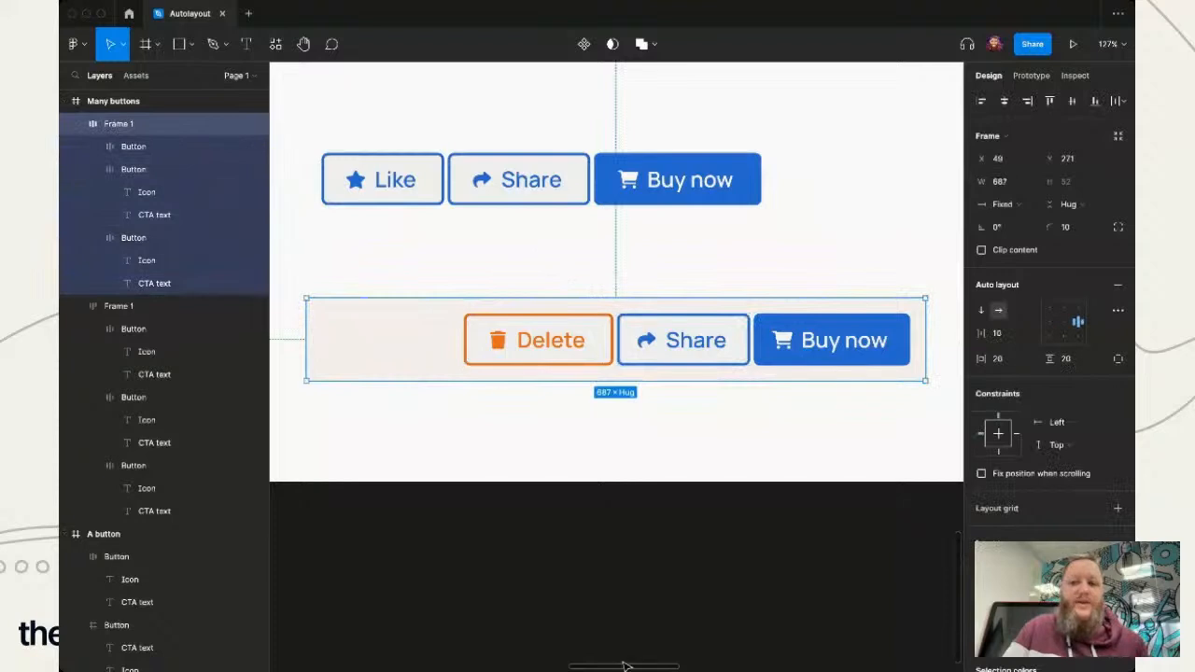
click(601, 467)
double_click(573, 344)
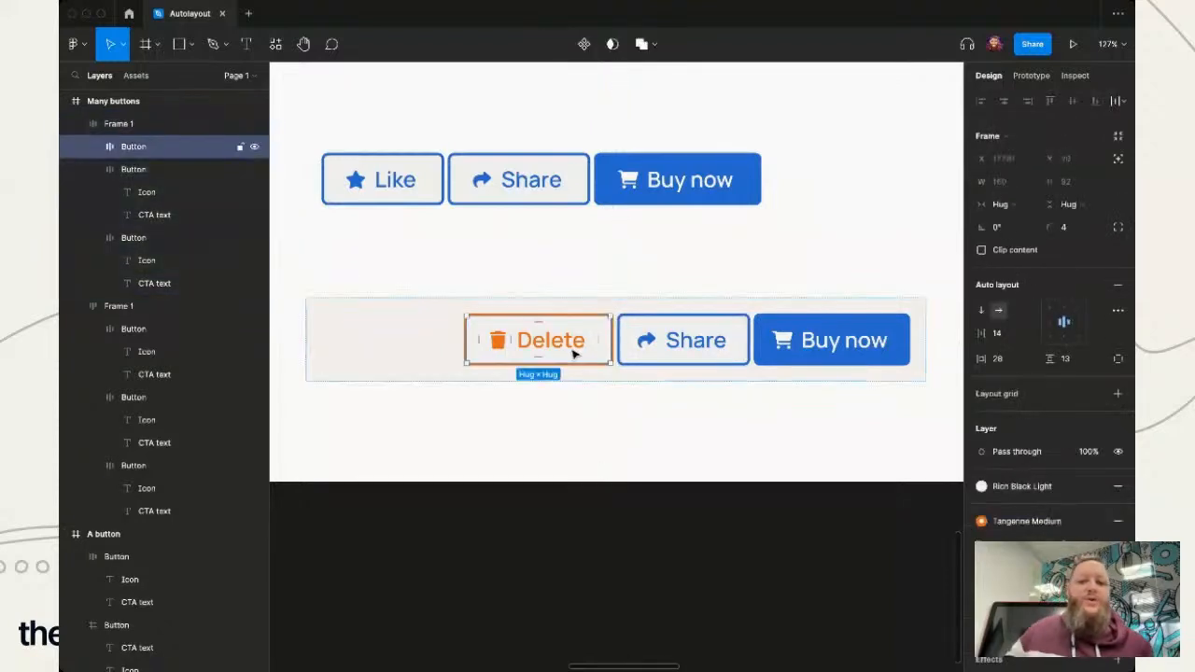
click(603, 427)
- Set the auto layout spacing mode of the lower button row's frame to Space between and deselect it
click(573, 347)
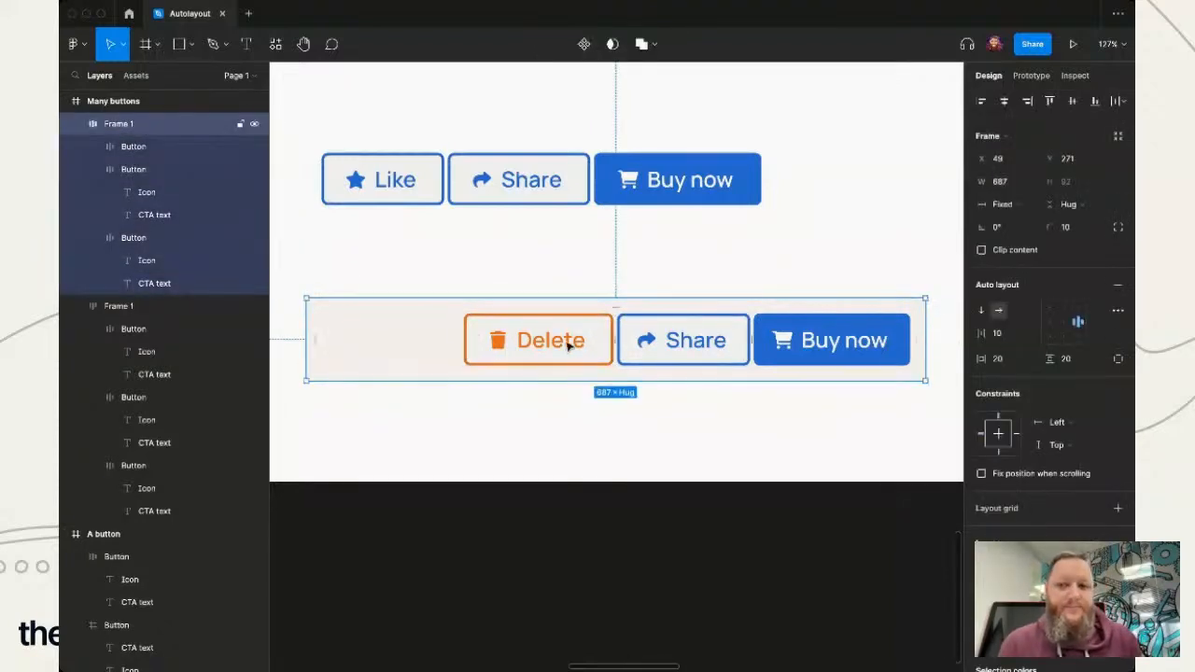
click(1118, 310)
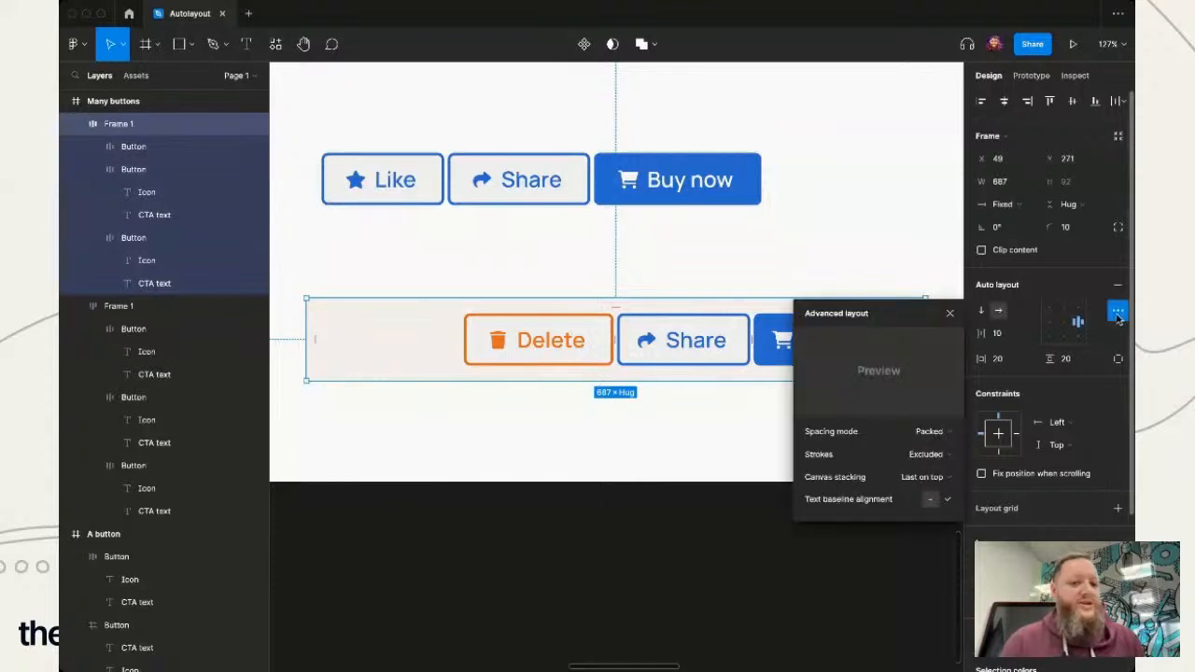
click(945, 435)
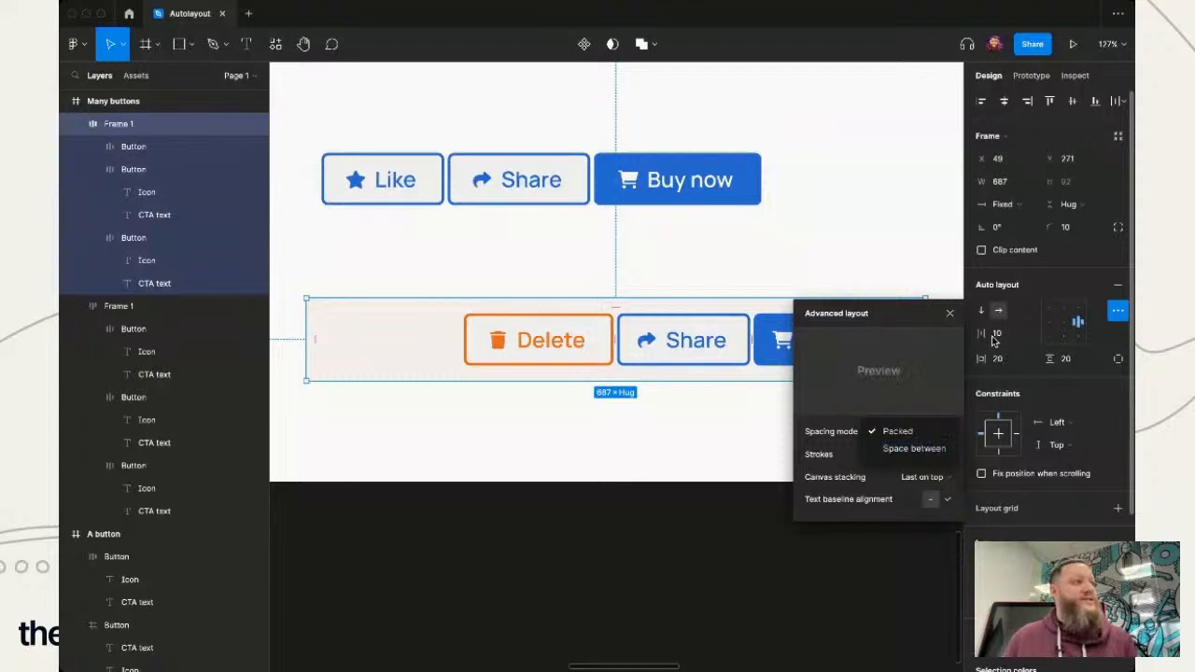
click(910, 449)
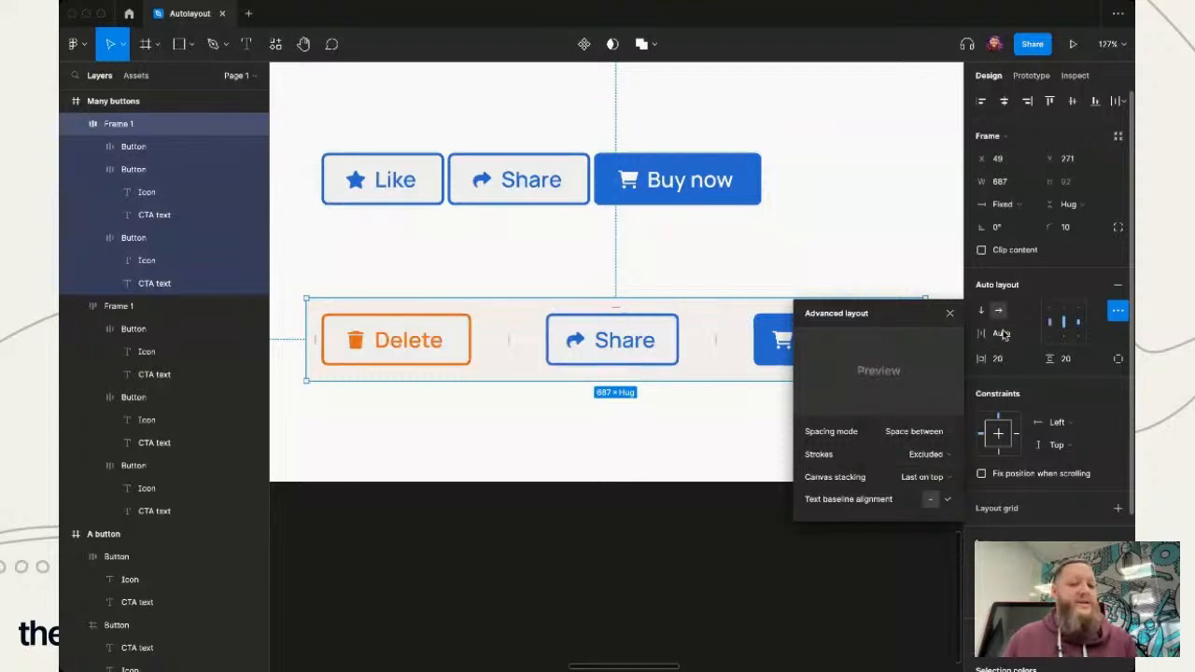
click(667, 644)
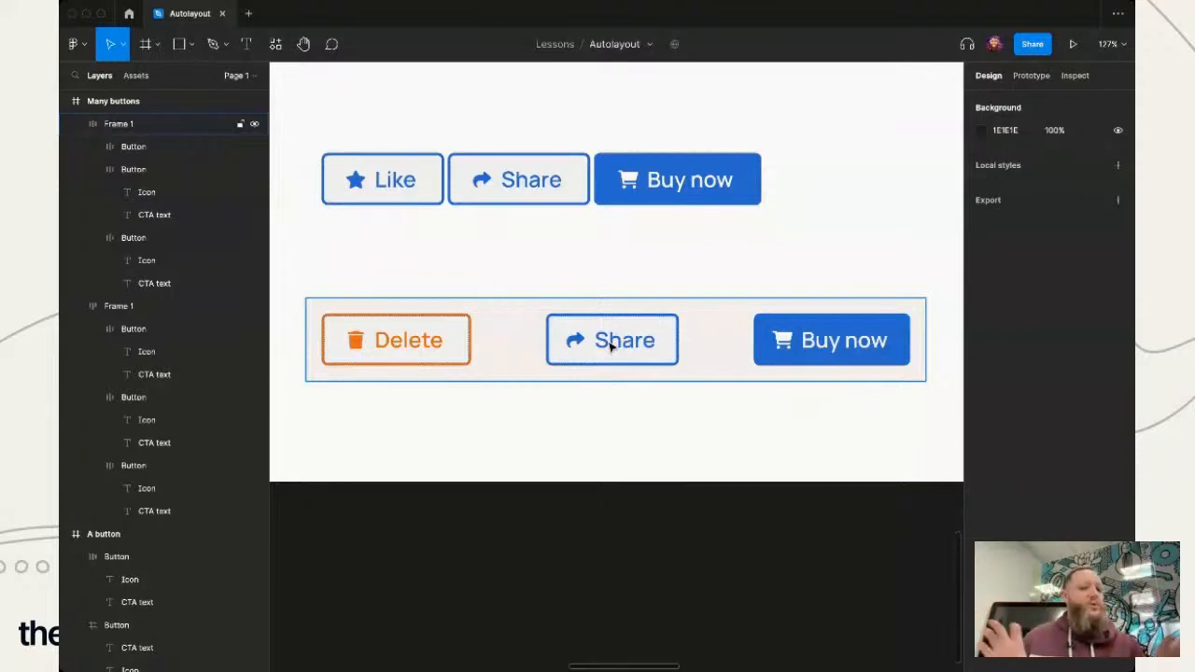
- Set the Buy now, Delete and Share buttons in the lower row to Hug contents width
click(778, 346)
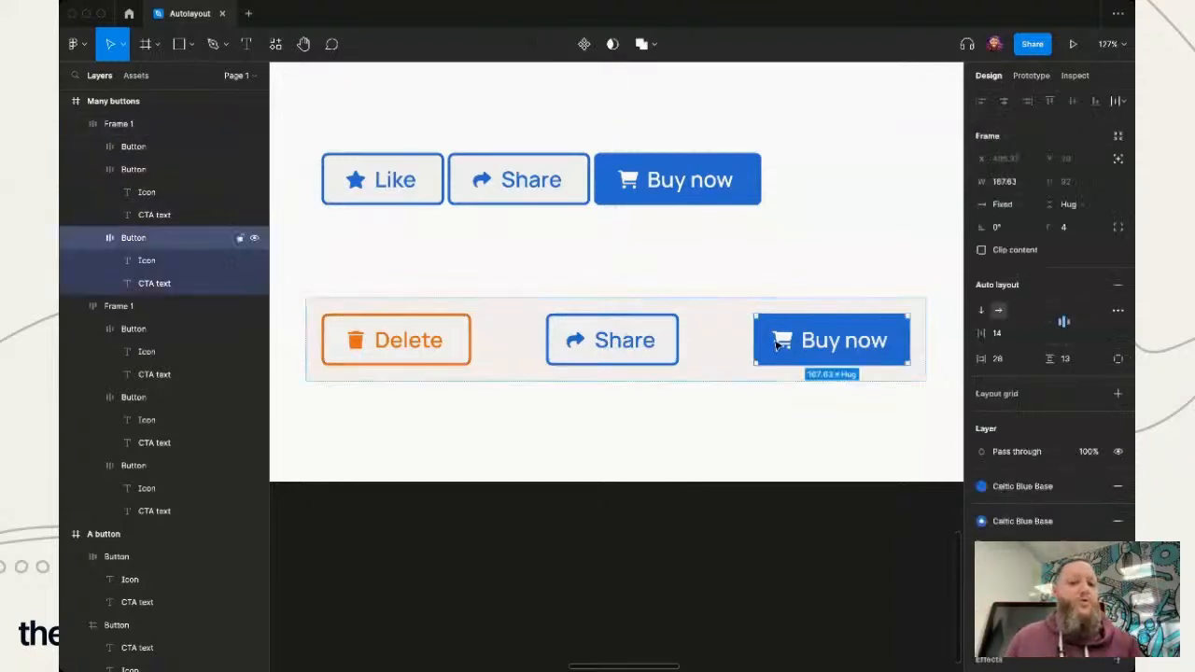
click(1022, 207)
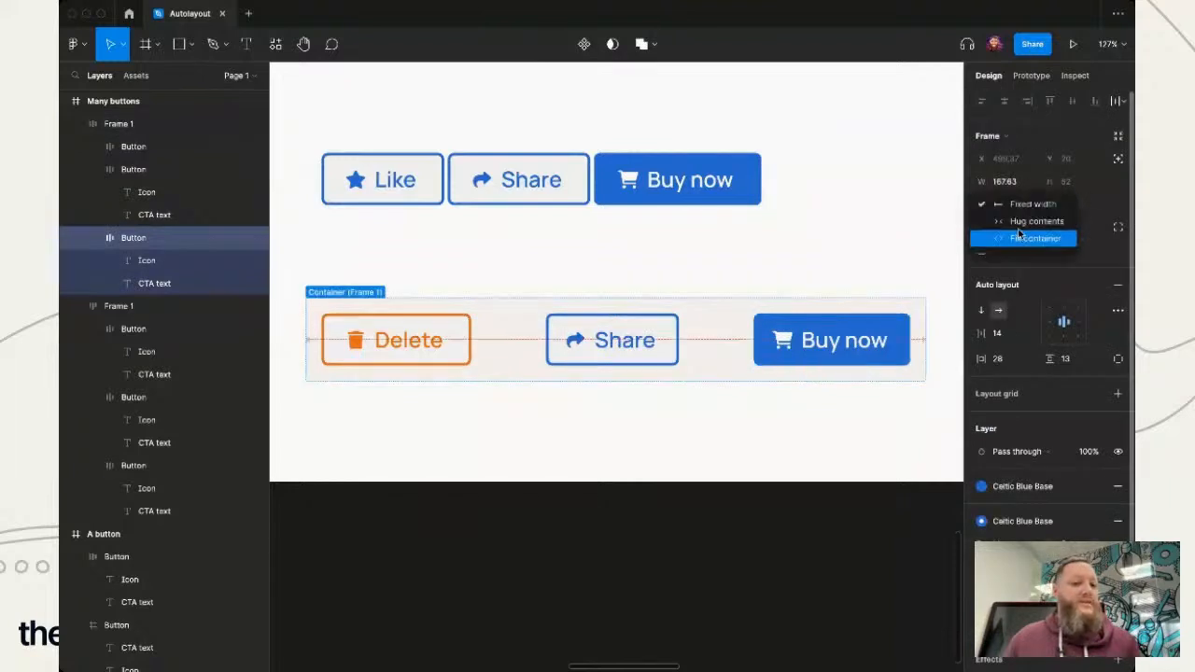
click(1031, 221)
click(408, 338)
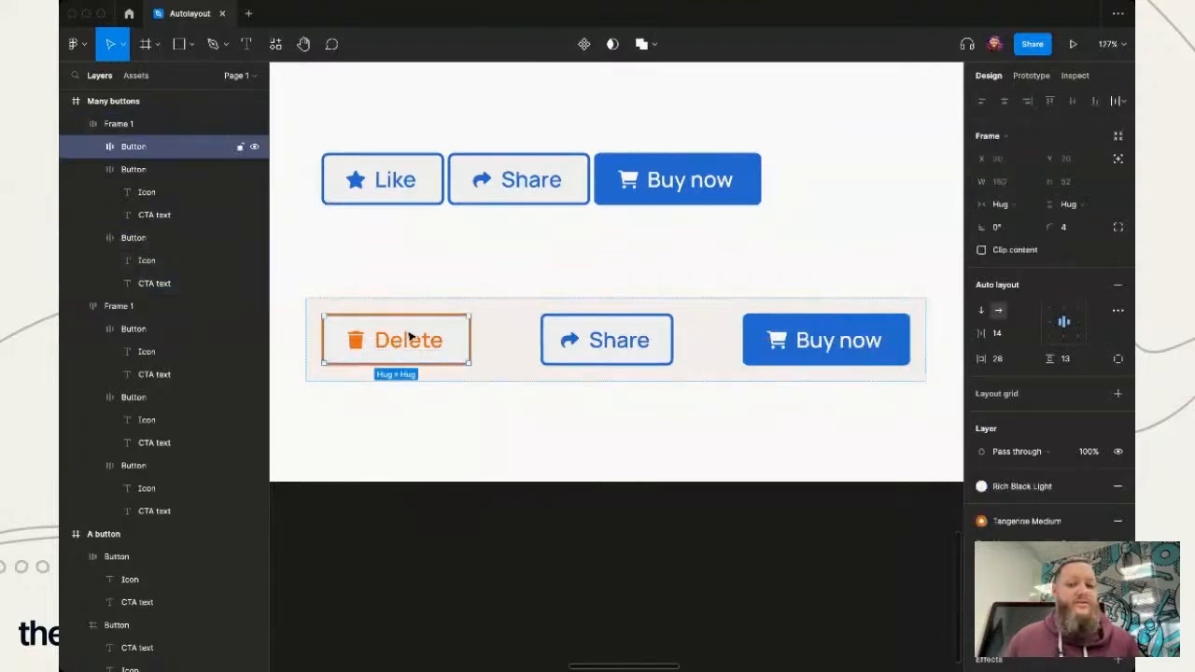
click(1014, 204)
click(1020, 209)
click(617, 341)
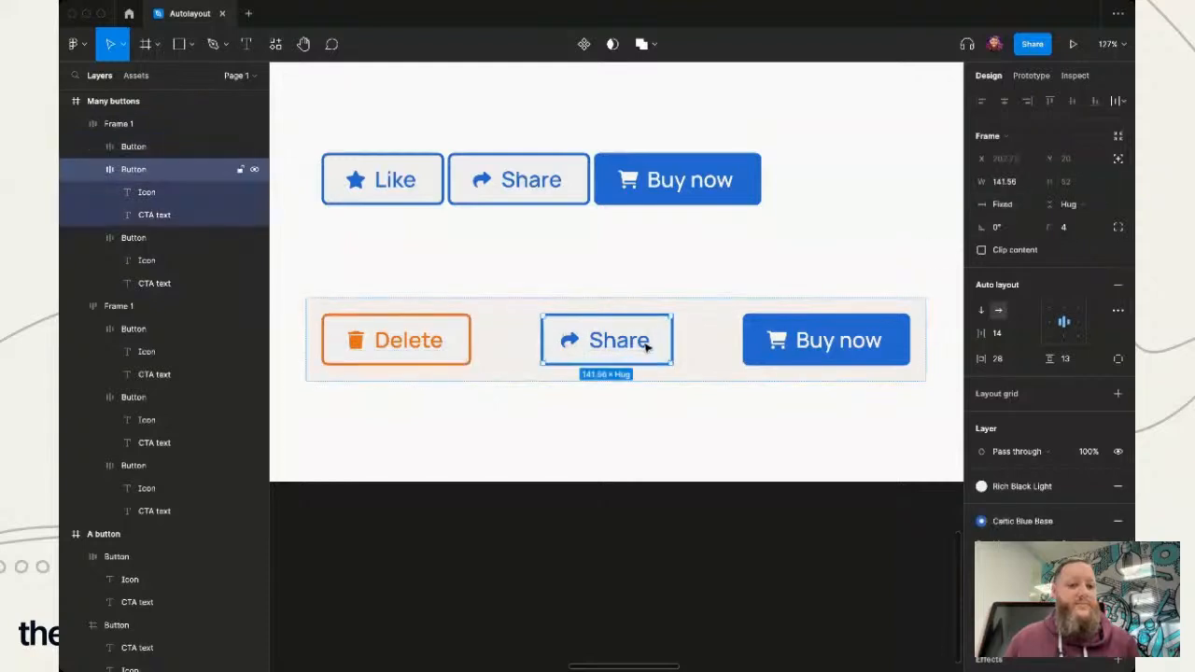
click(1018, 204)
click(1027, 224)
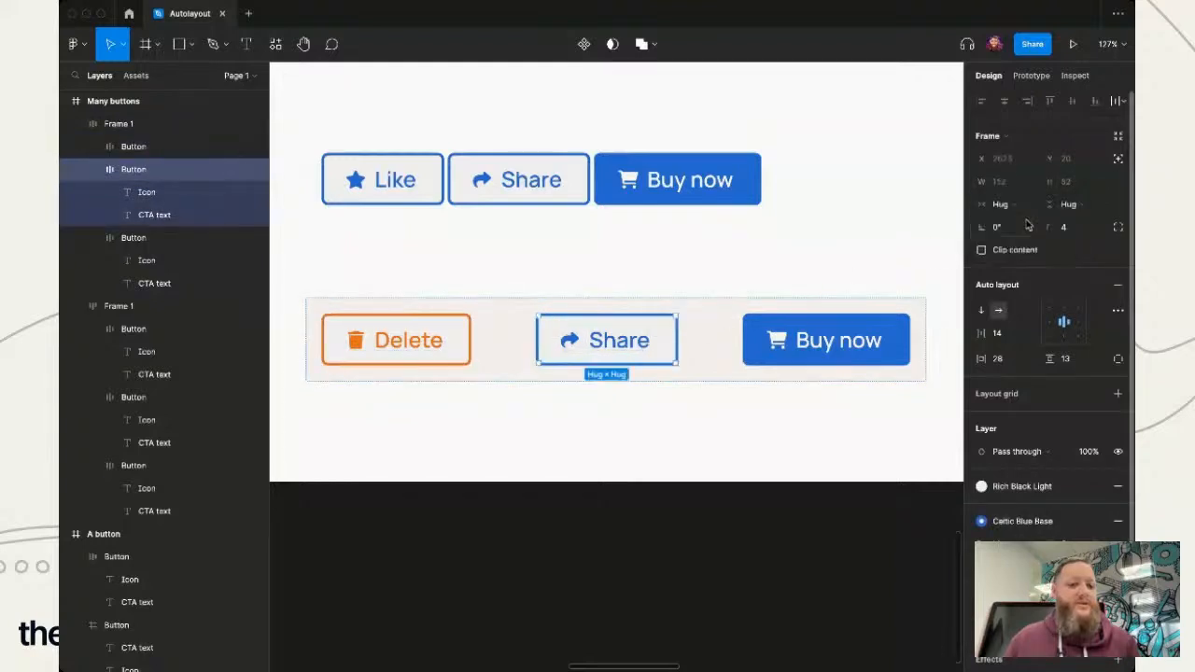
click(672, 585)
- Narrow the lower button row's frame to a width of 639 and deselect it
click(506, 346)
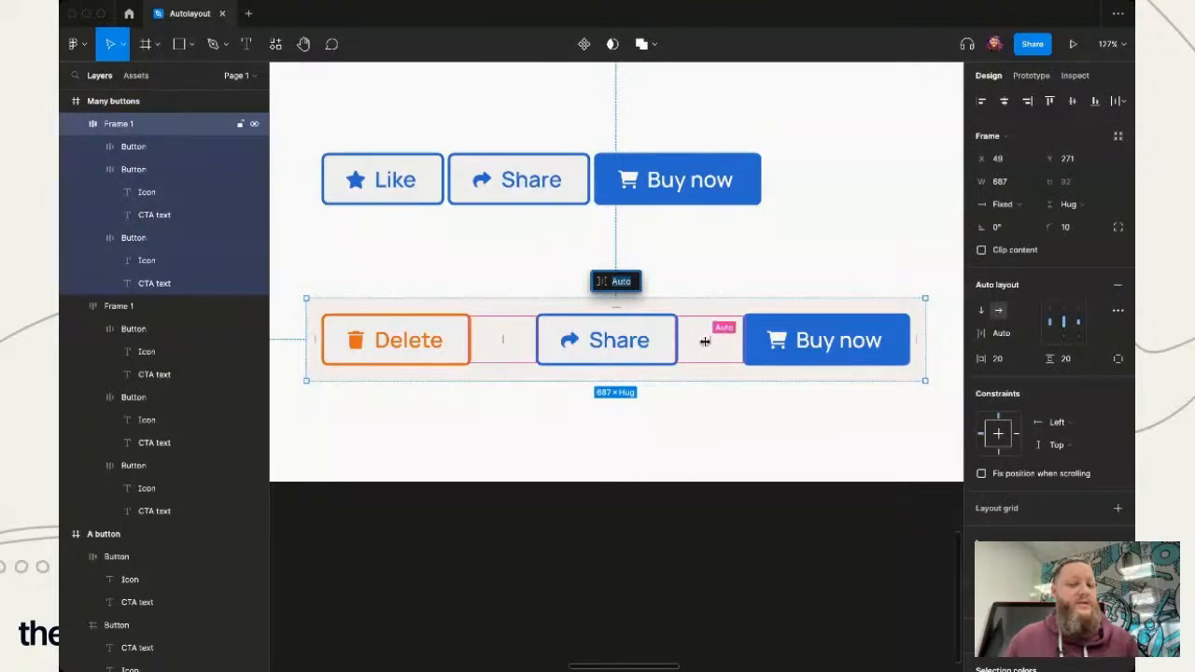
click(723, 418)
click(867, 372)
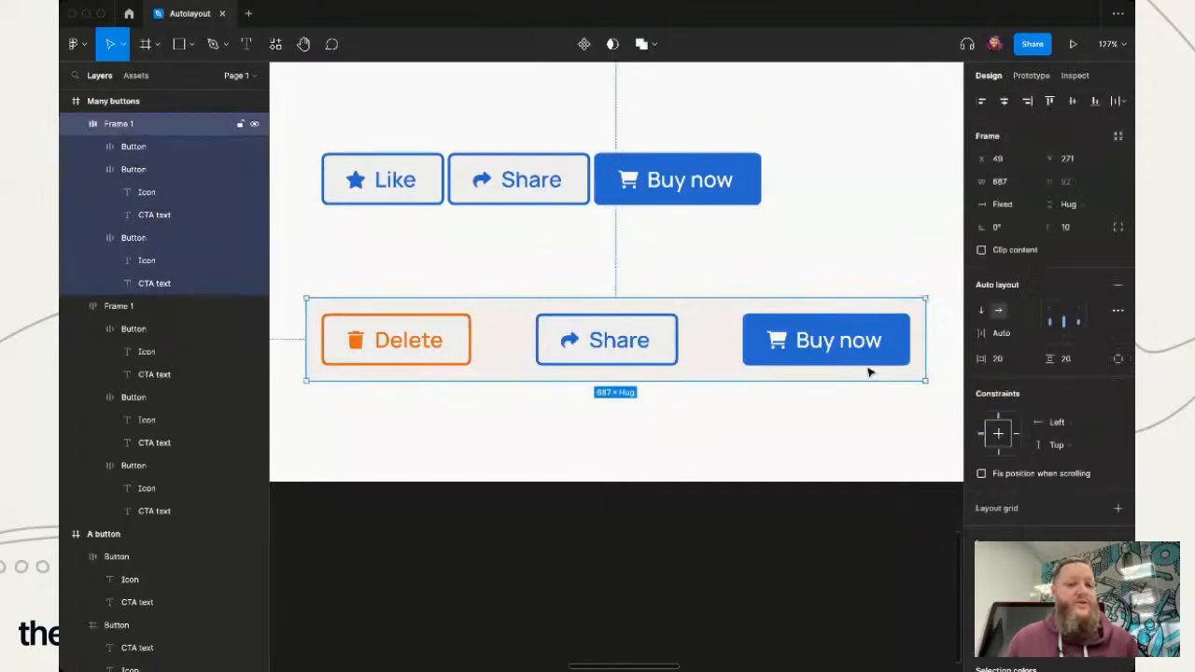
drag(926, 340, 842, 344)
scroll(627, 472, left, 1)
scroll(626, 473, right, 2)
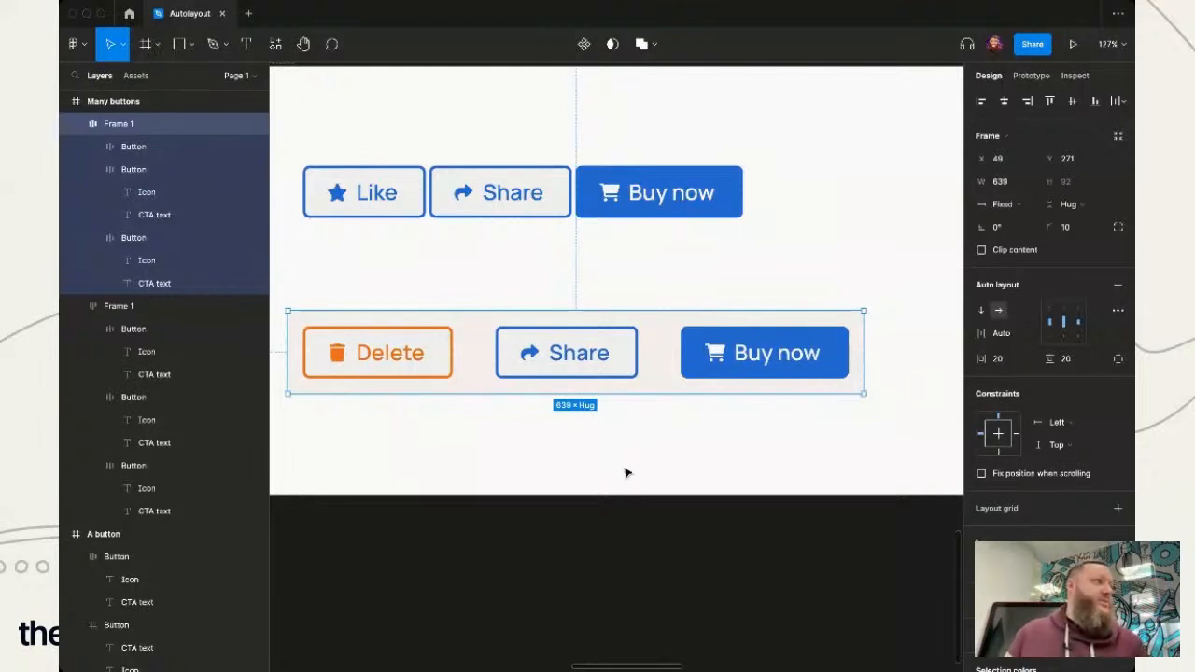
click(563, 539)
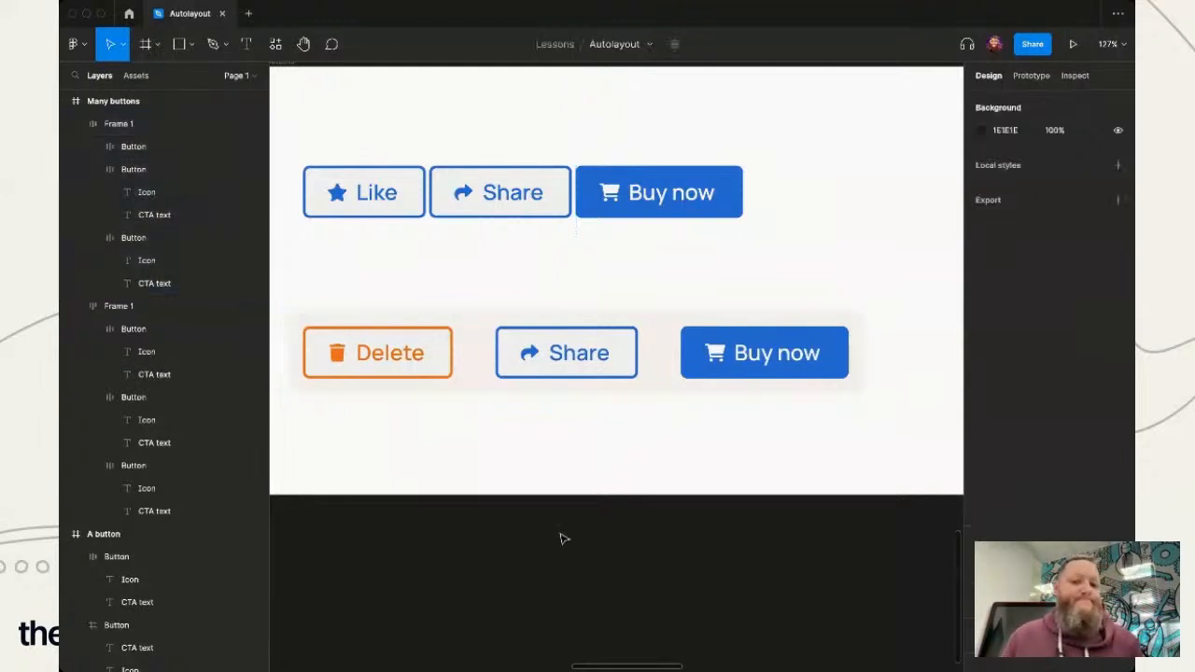
- Examine the List of cards frame and compare the layouts of its three blog cards
scroll(567, 486, up, 10)
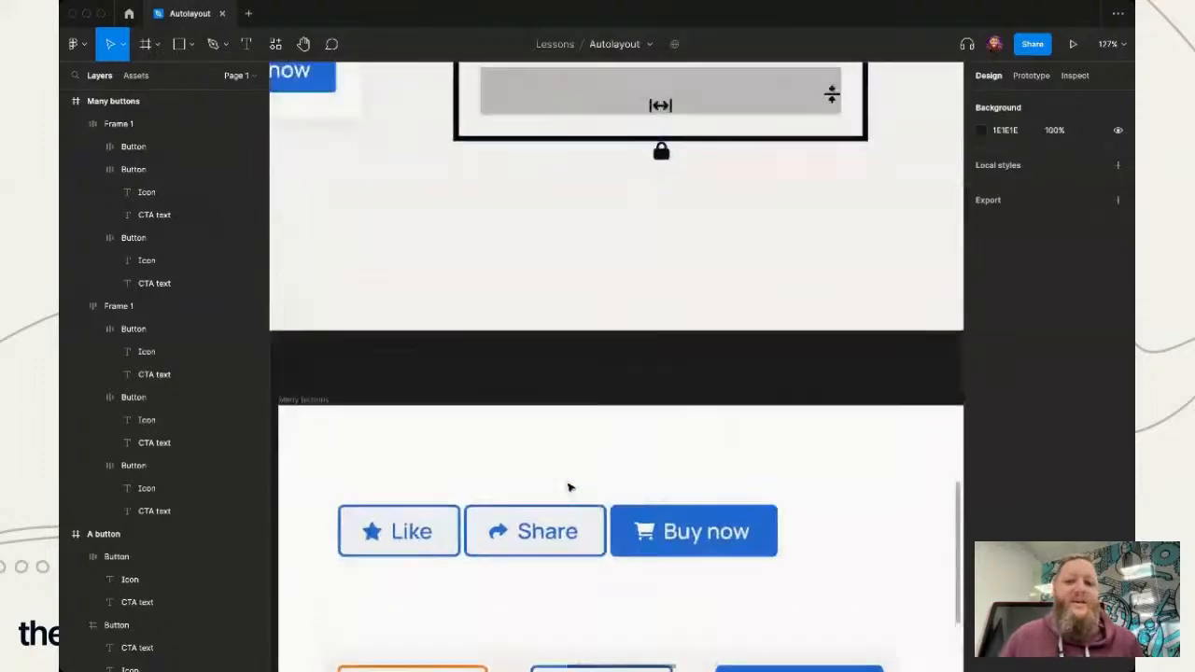
scroll(569, 487, up, 3)
scroll(569, 488, right, 7)
scroll(555, 494, down, 4)
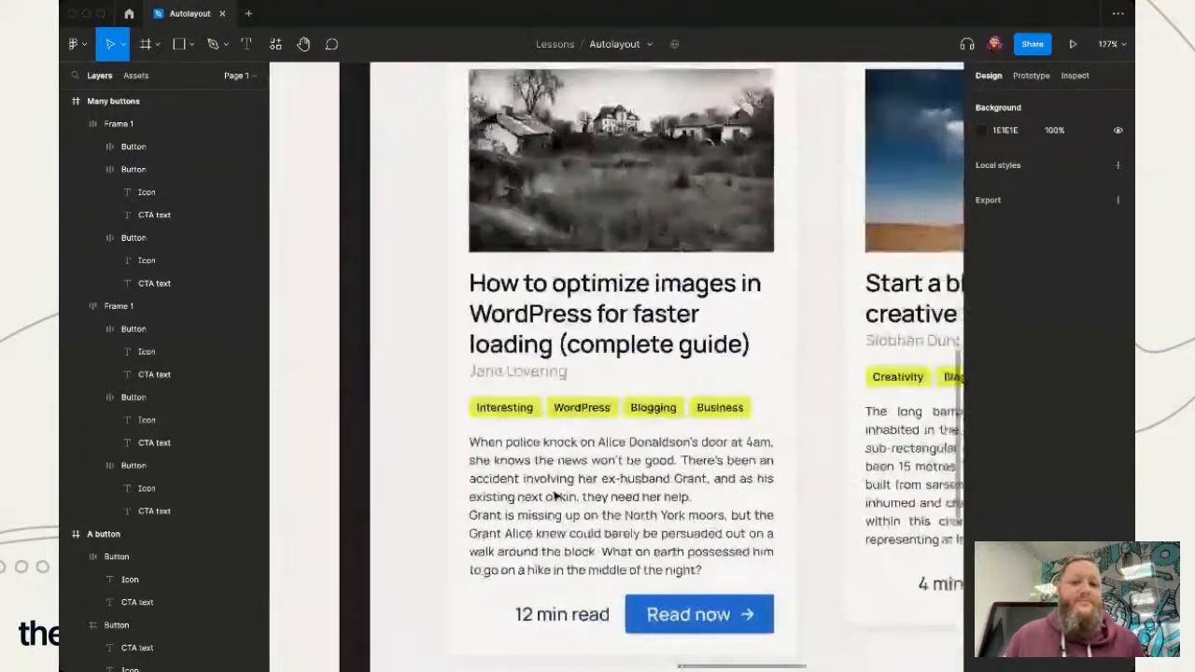
scroll(554, 496, right, 5)
scroll(504, 513, down, 3)
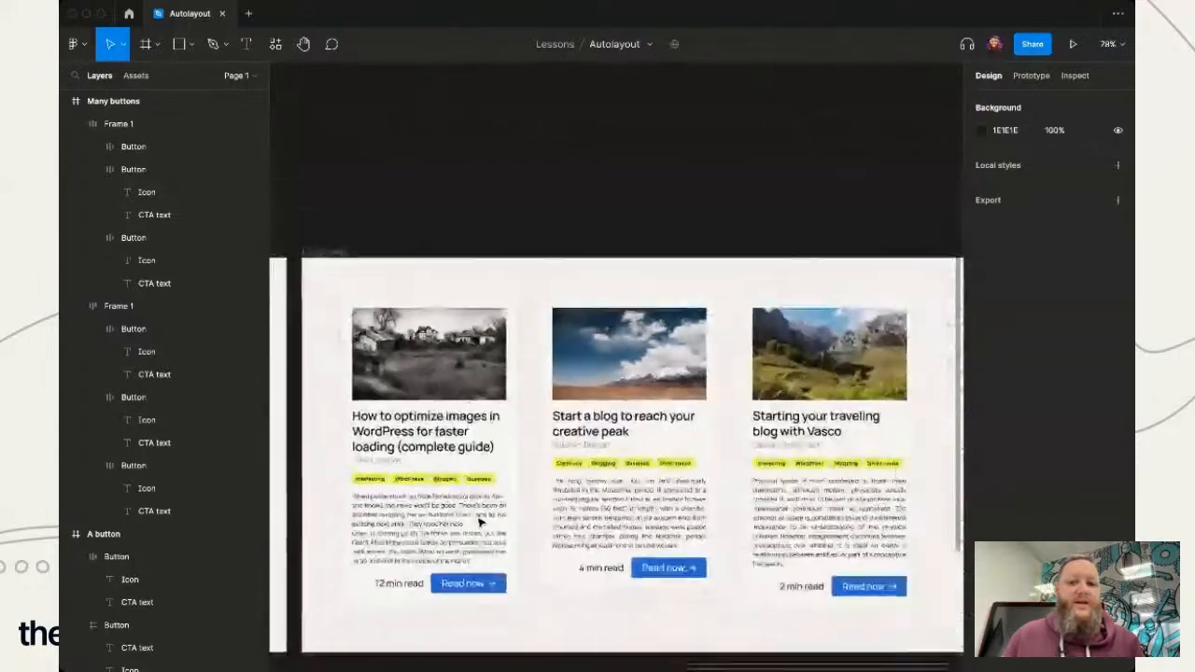
scroll(481, 523, down, 2)
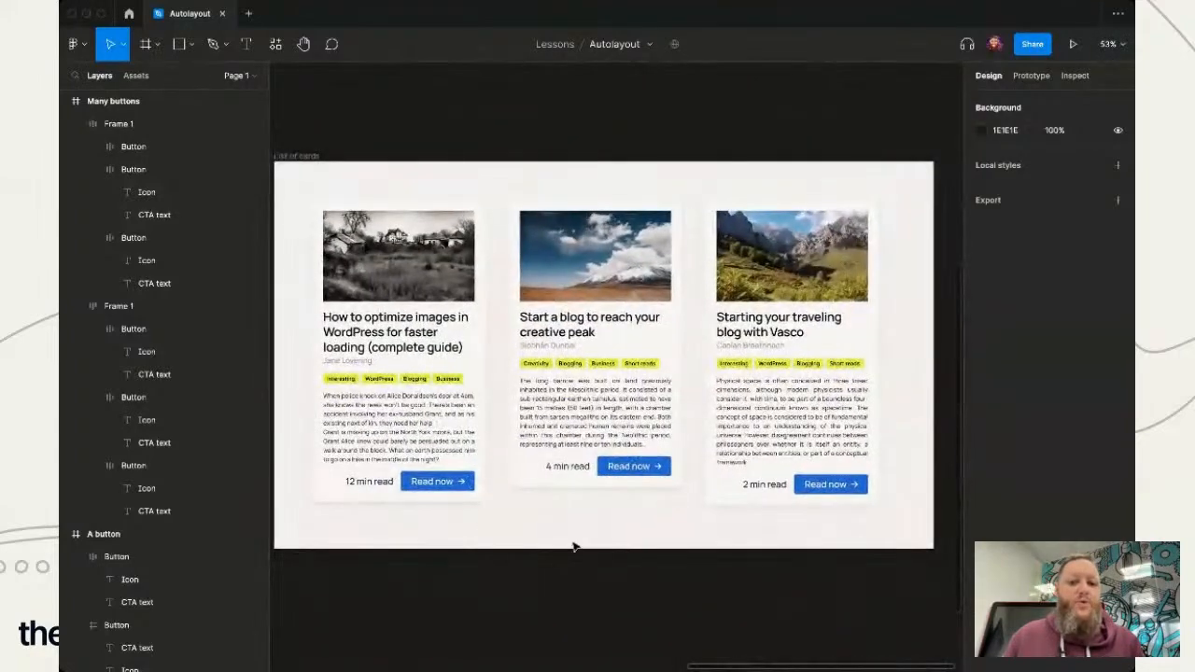
scroll(575, 546, left, 1)
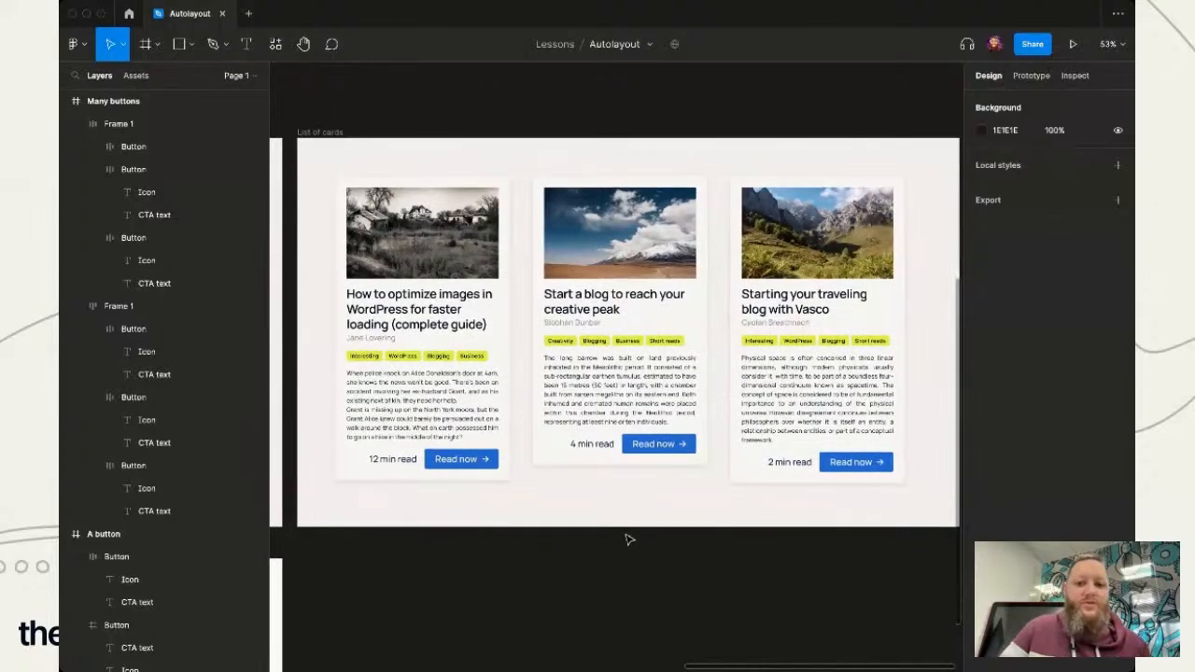
scroll(616, 555, up, 3)
scroll(617, 555, up, 2)
scroll(616, 555, left, 2)
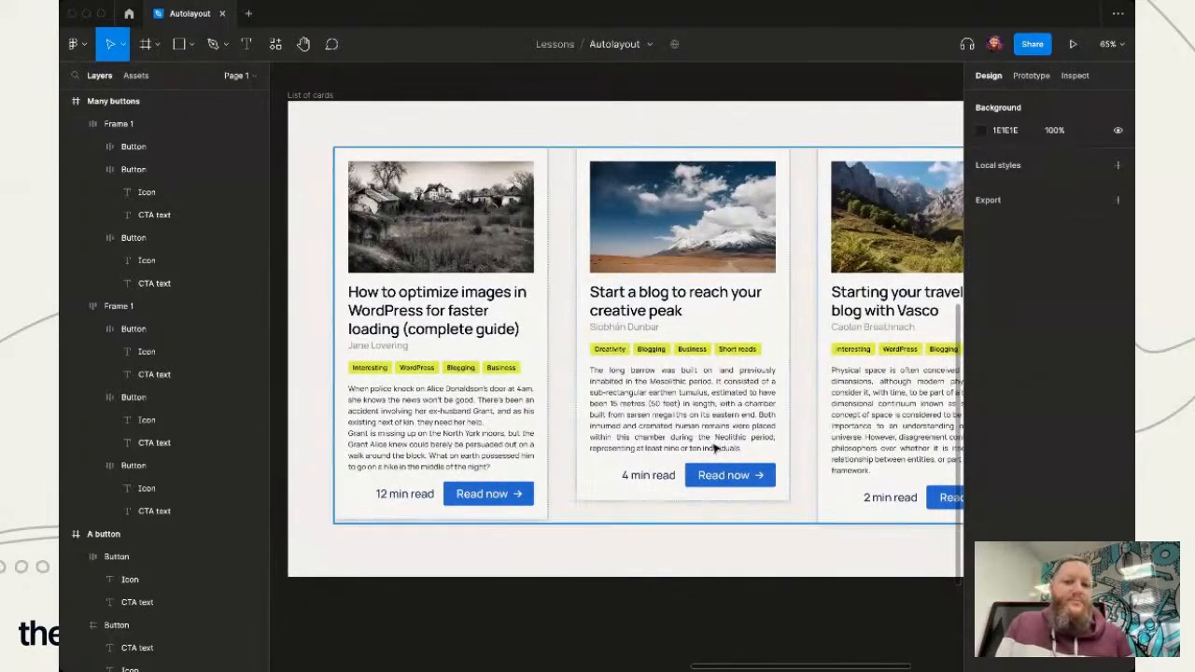
scroll(751, 485, down, 1)
scroll(752, 484, right, 2)
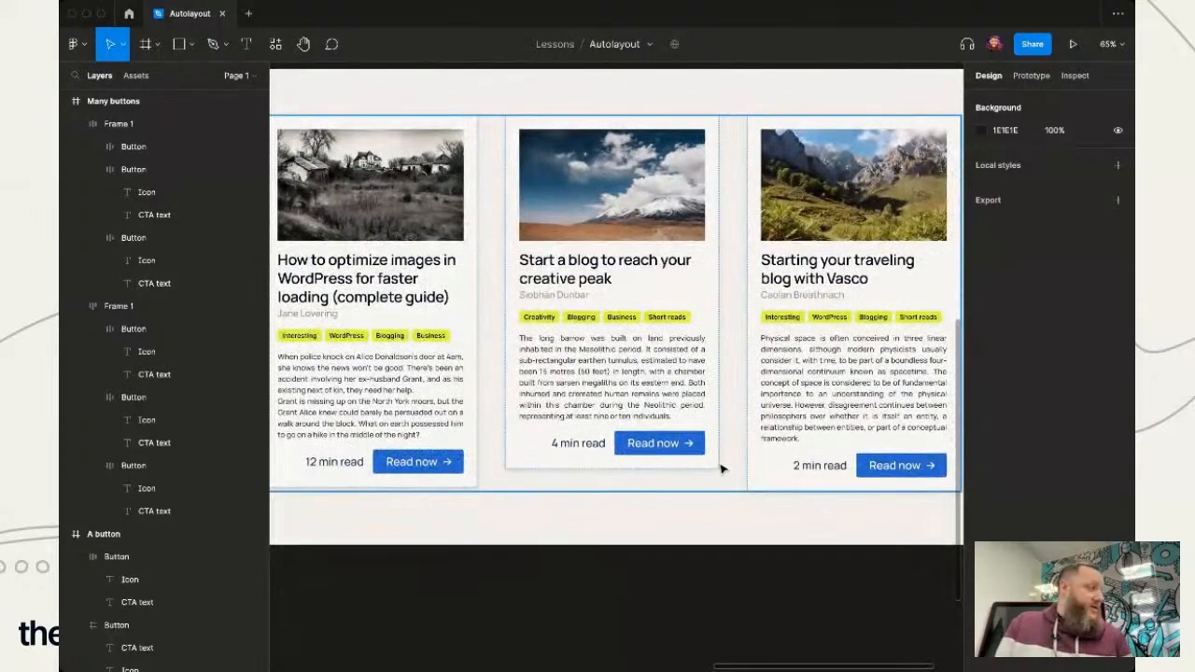
scroll(533, 432, up, 1)
scroll(533, 431, left, 2)
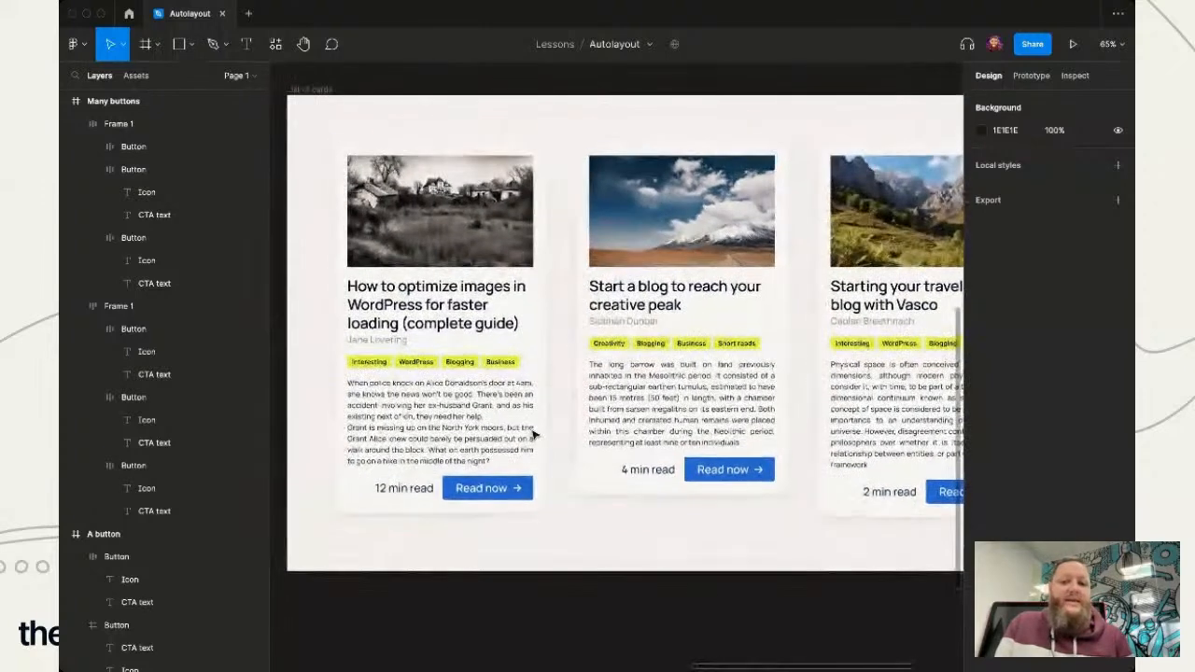
- Inspect the layout settings of the first and second cards and of the first card's Blurb text
click(454, 405)
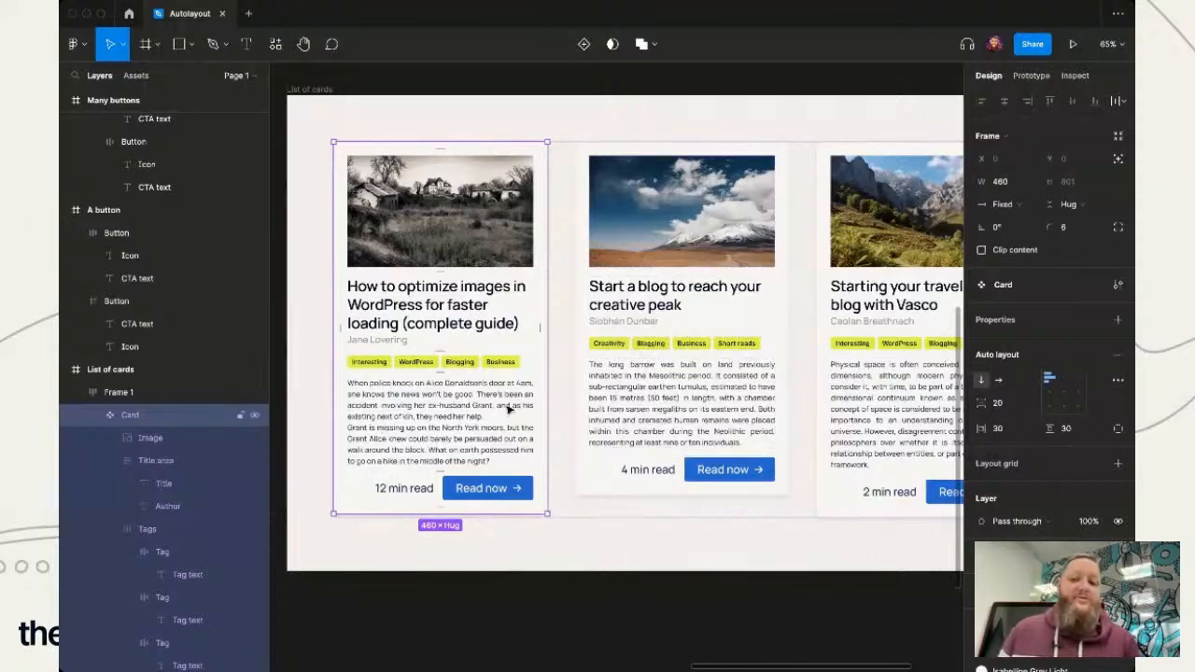
click(709, 382)
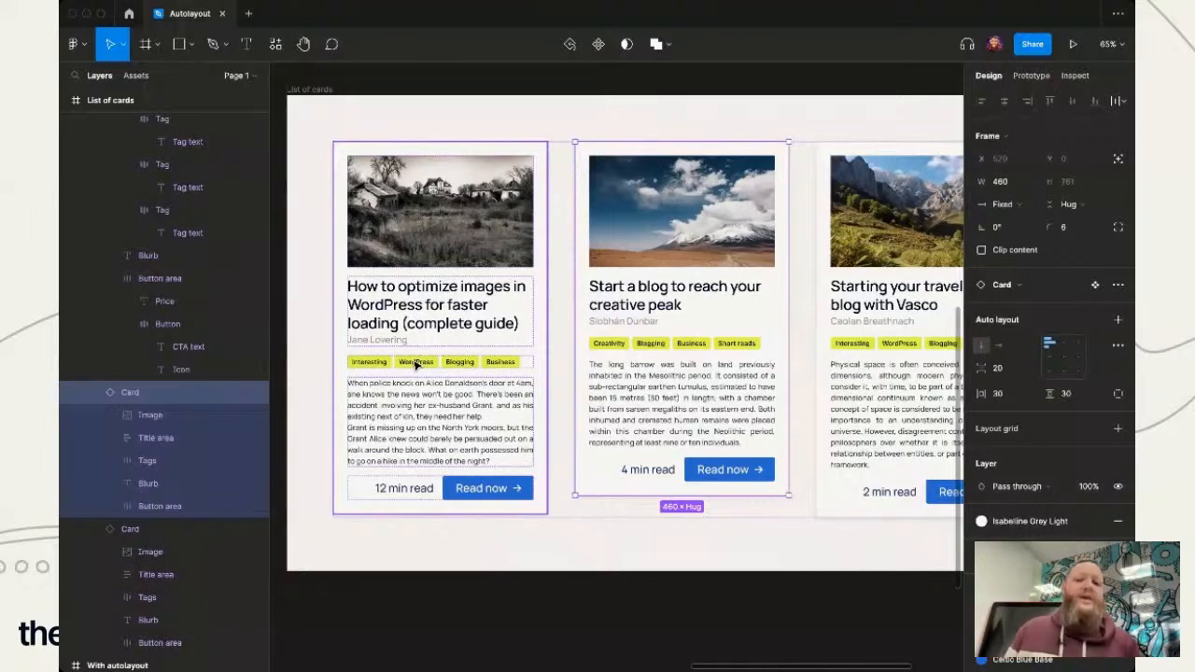
double_click(446, 430)
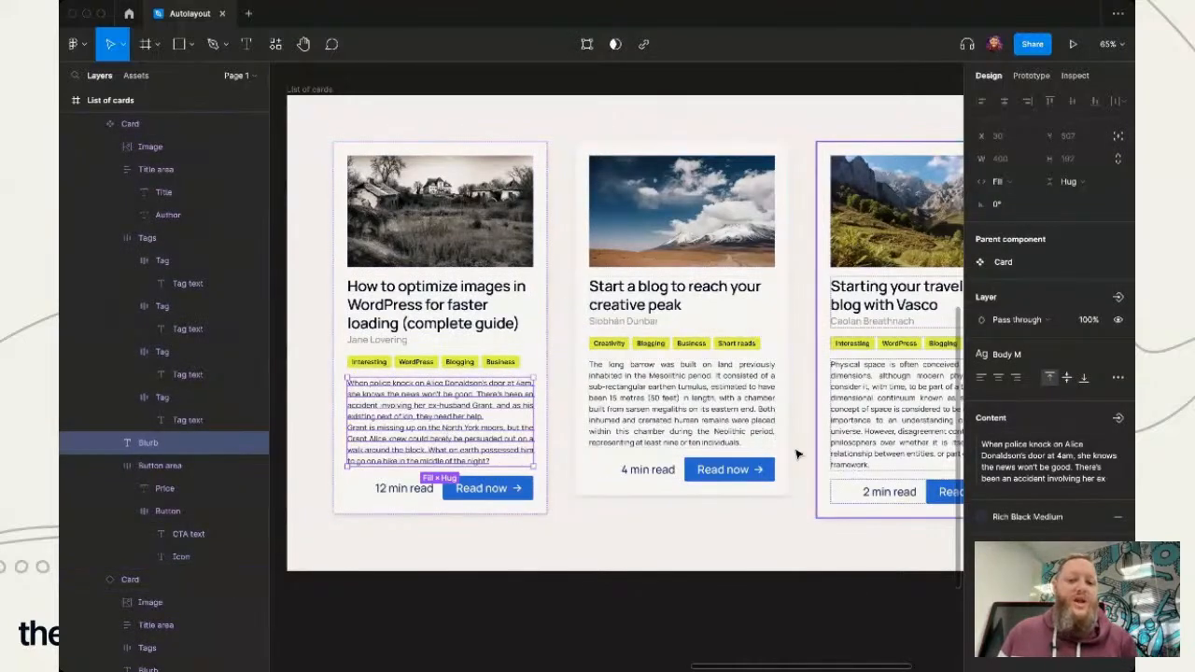
- Shorten the first card's button text to "Read" and deselect it
click(492, 489)
click(492, 488)
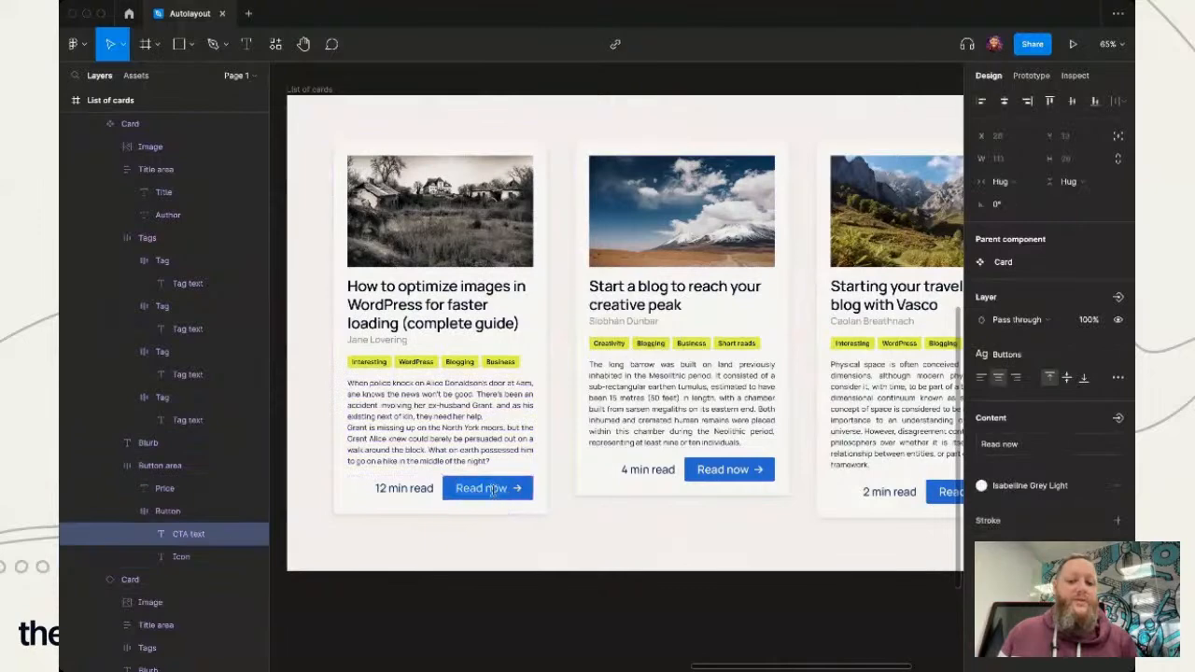
scroll(547, 544, right, 3)
scroll(547, 545, down, 1)
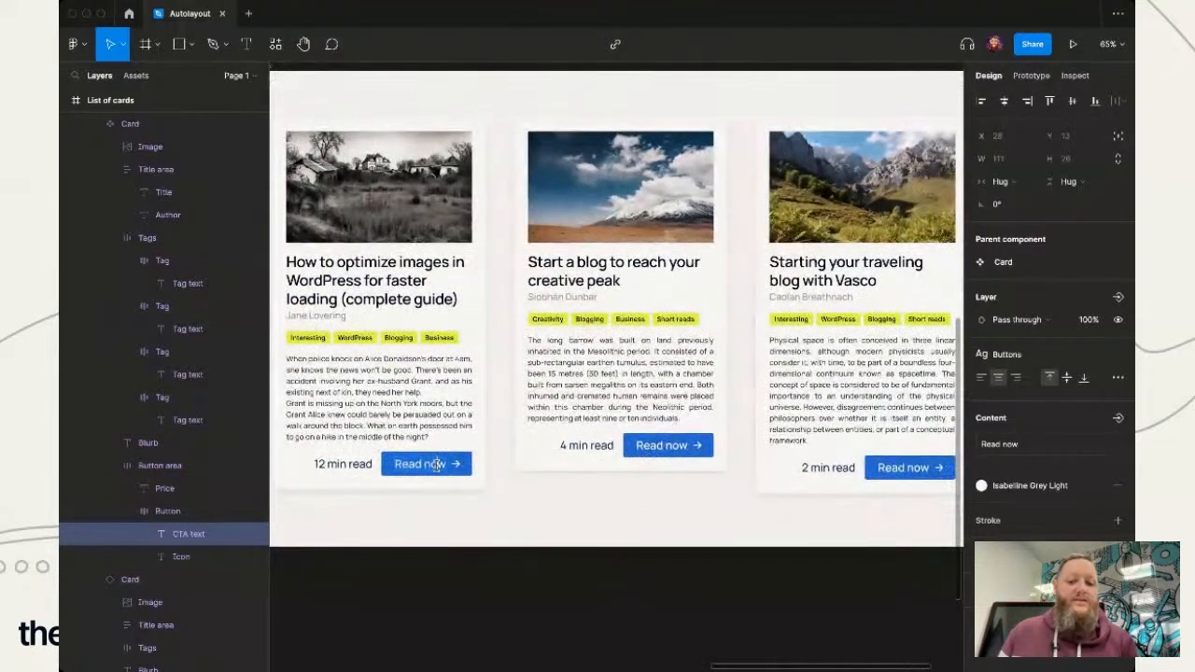
key(BackSpace)
key(BackSpace)
key(BackSpace)
key(BackSpace)
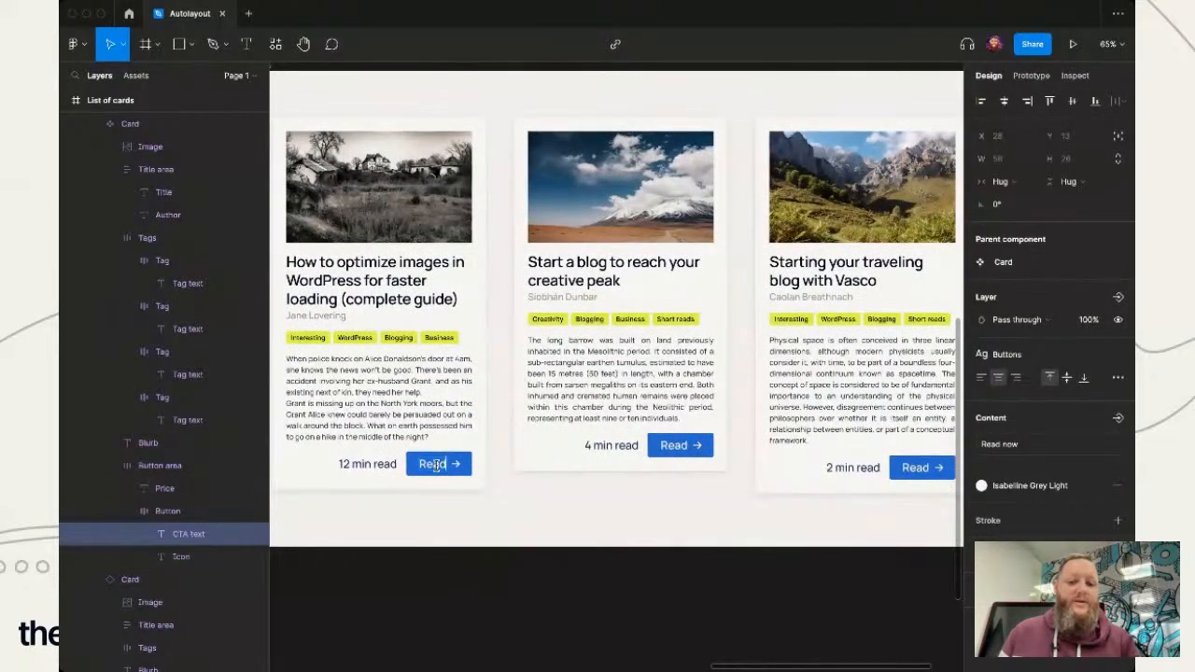
key(Escape)
click(547, 534)
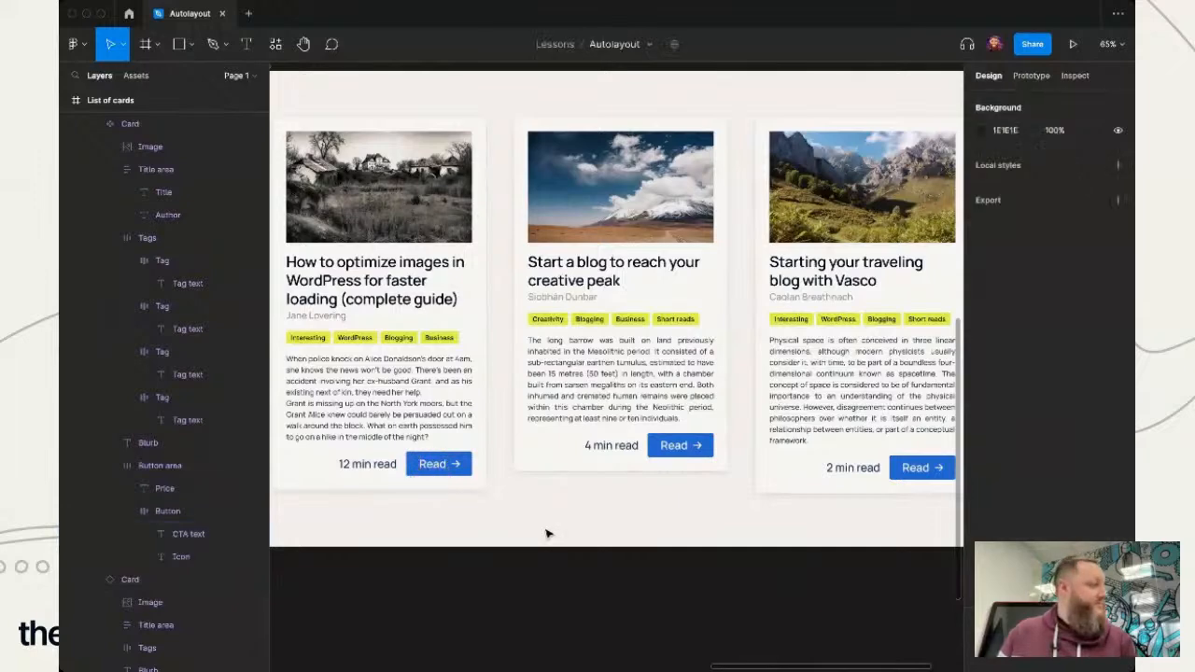
- Examine the spacing of the frame holding the three cards and compare the cards' bottom edges
scroll(547, 534, left, 3)
scroll(547, 534, up, 1)
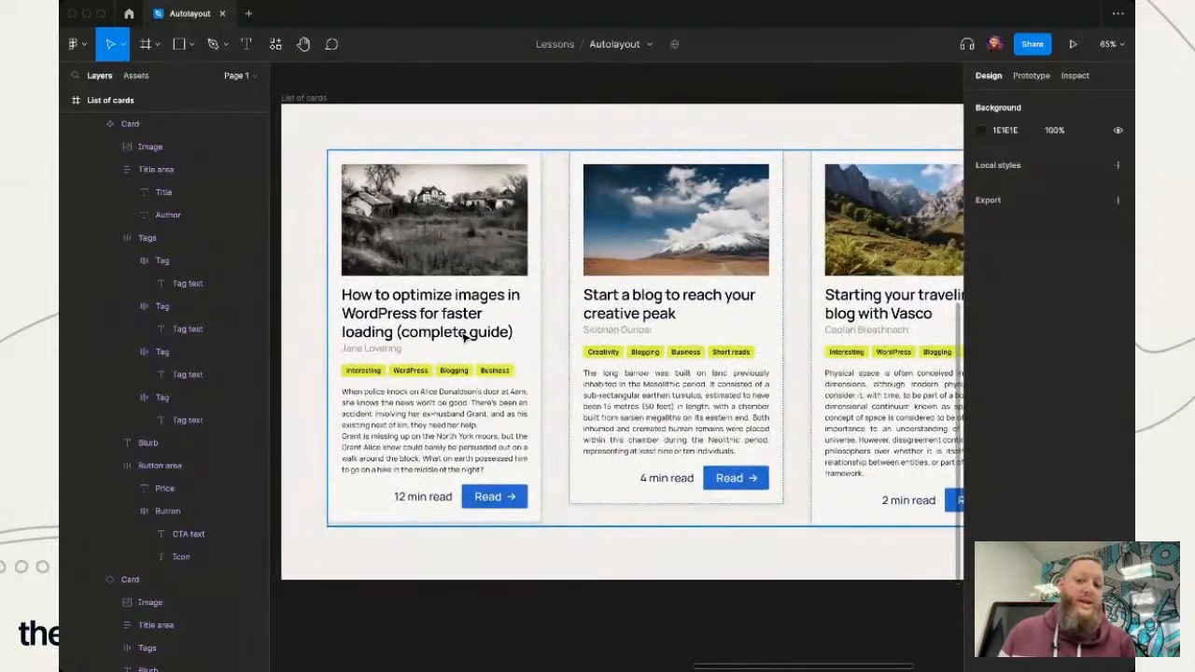
scroll(464, 337, right, 3)
scroll(464, 337, down, 1)
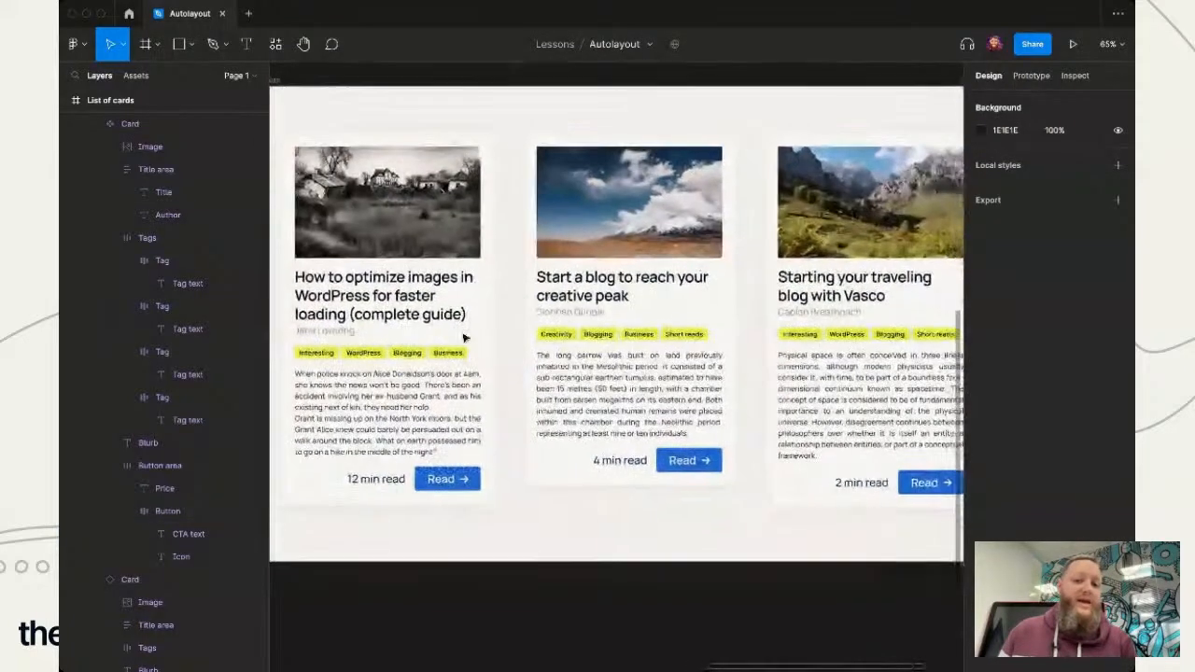
click(466, 399)
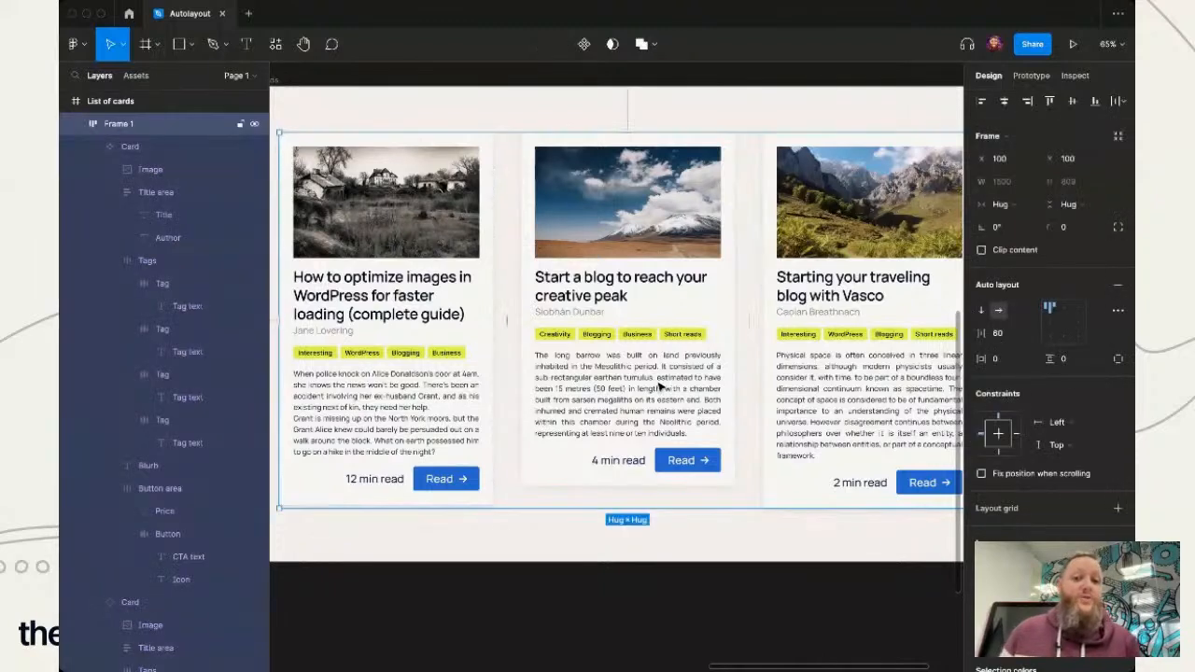
mouse_move(507, 341)
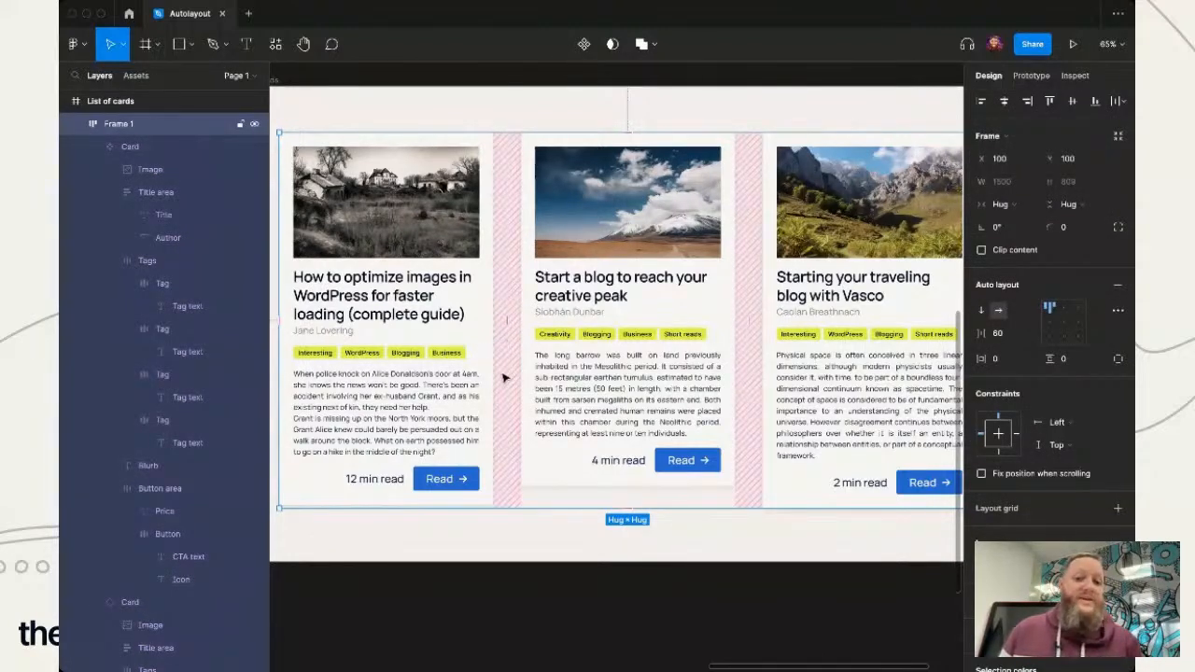
click(542, 587)
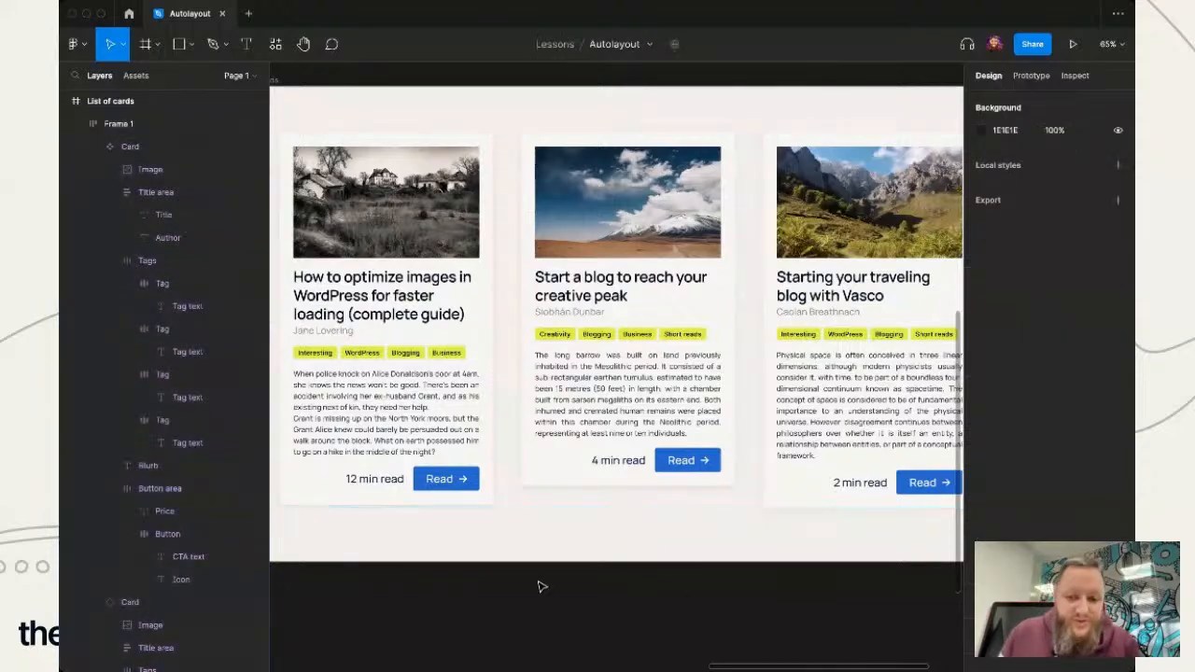
scroll(472, 500, up, 5)
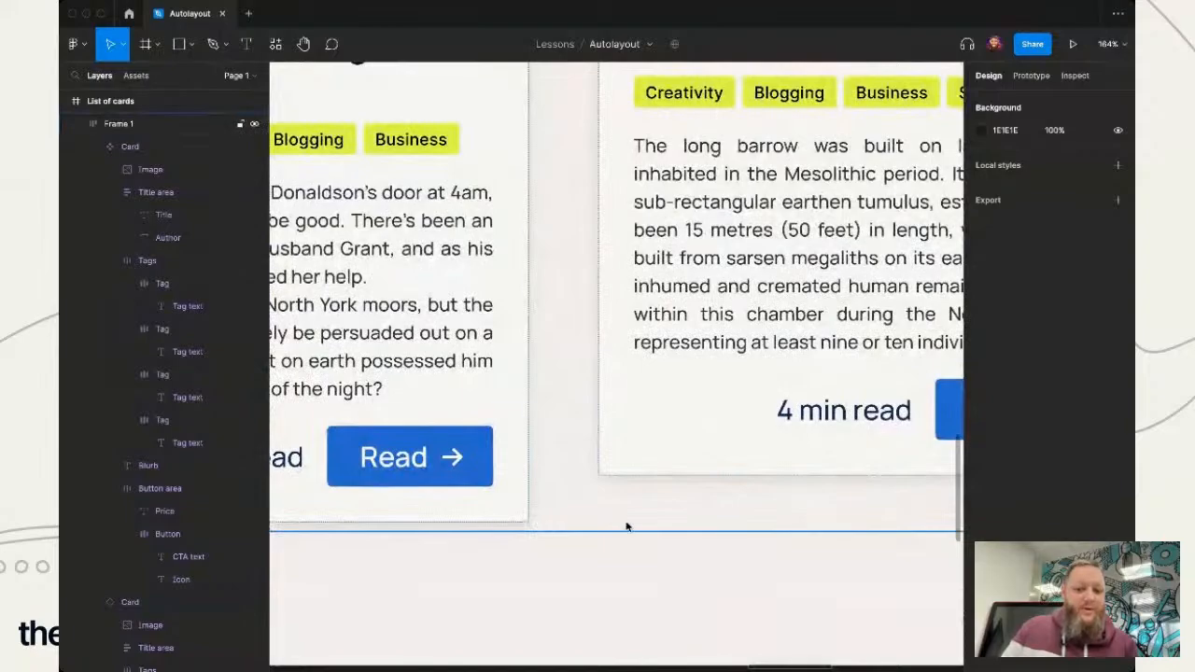
scroll(564, 521, right, 8)
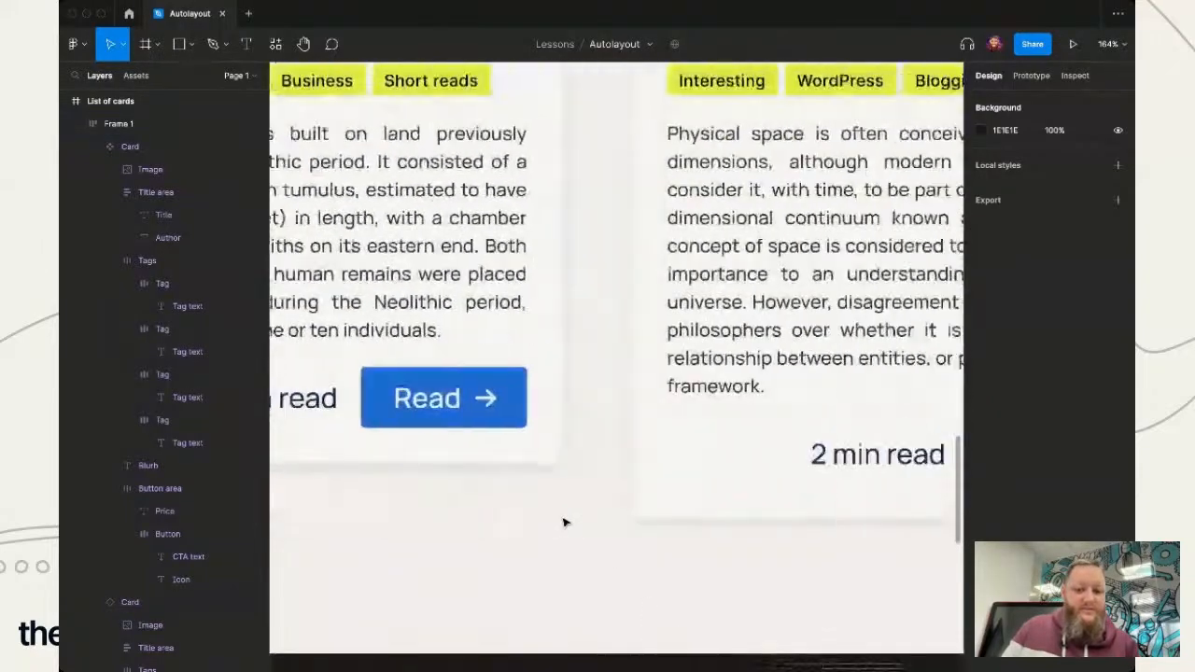
scroll(564, 521, left, 5)
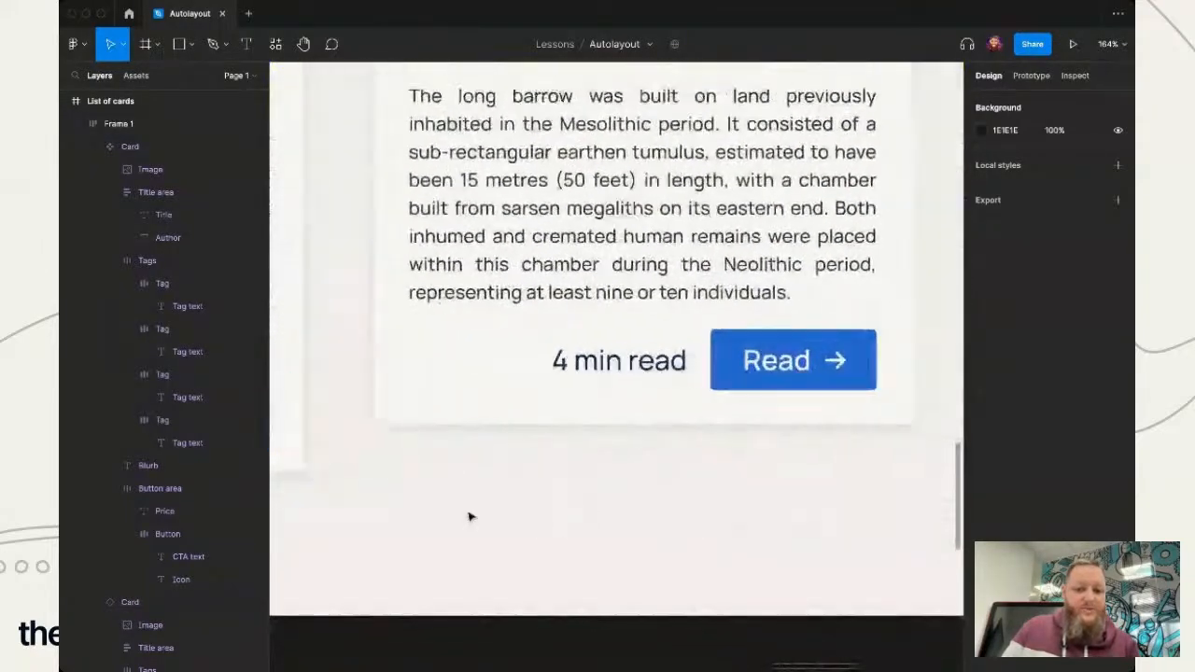
scroll(469, 516, right, 2)
scroll(470, 516, down, 5)
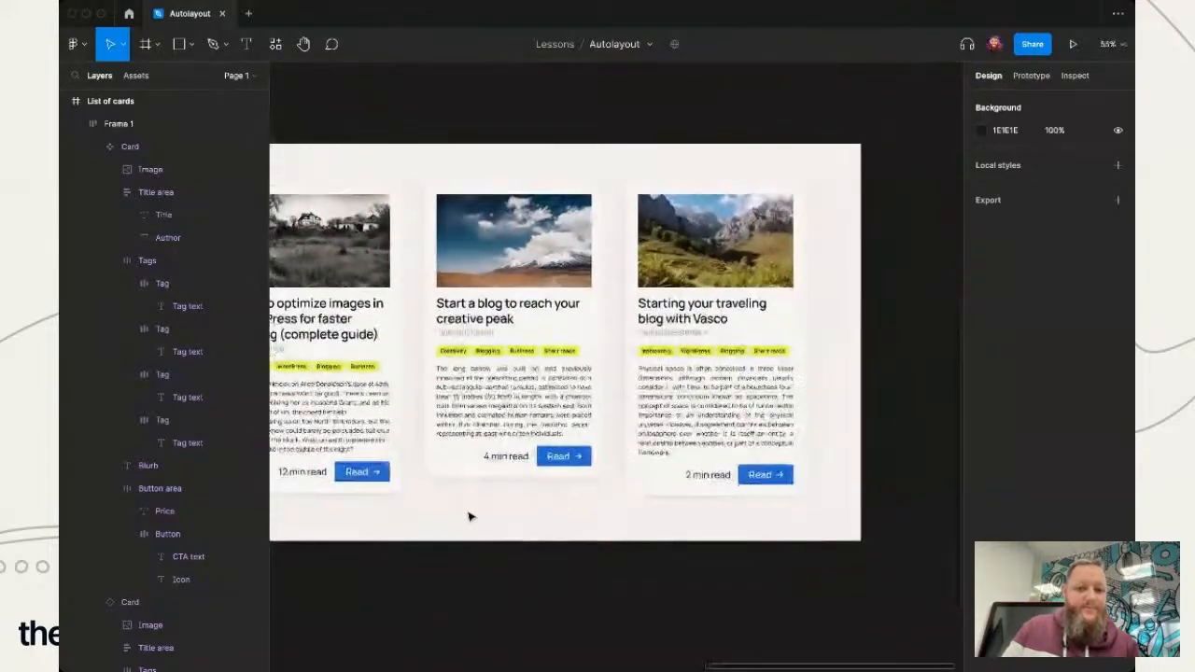
scroll(469, 516, up, 2)
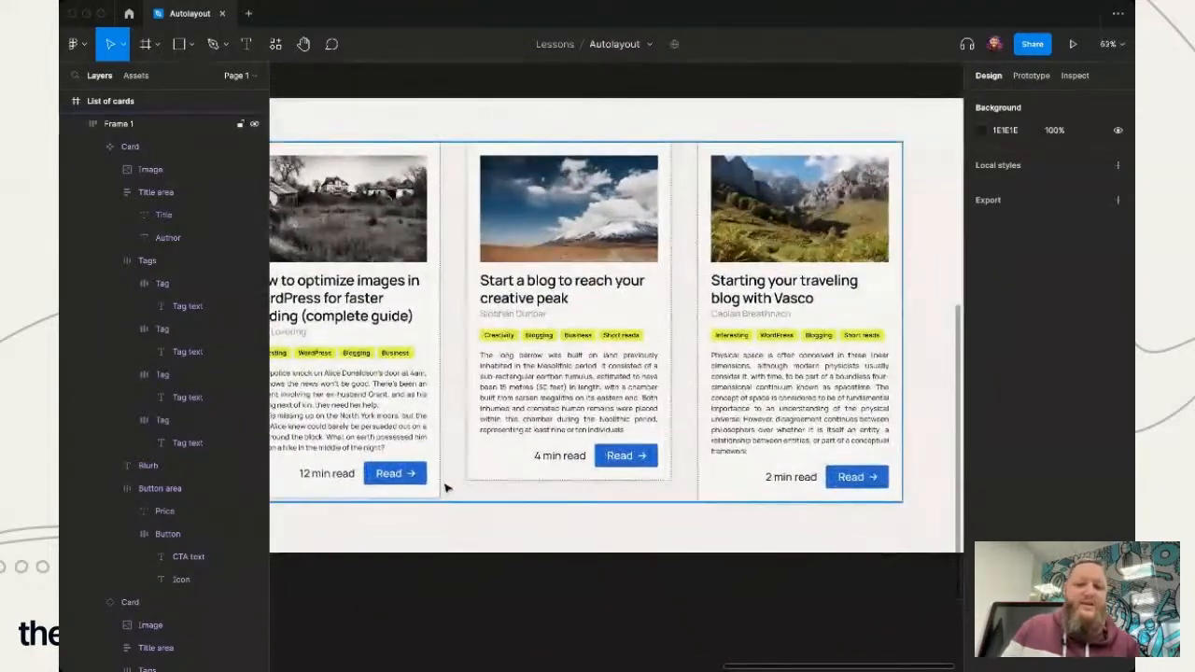
- Set the first card's height to Fill container and deselect it
scroll(445, 488, left, 2)
scroll(445, 487, up, 1)
click(447, 436)
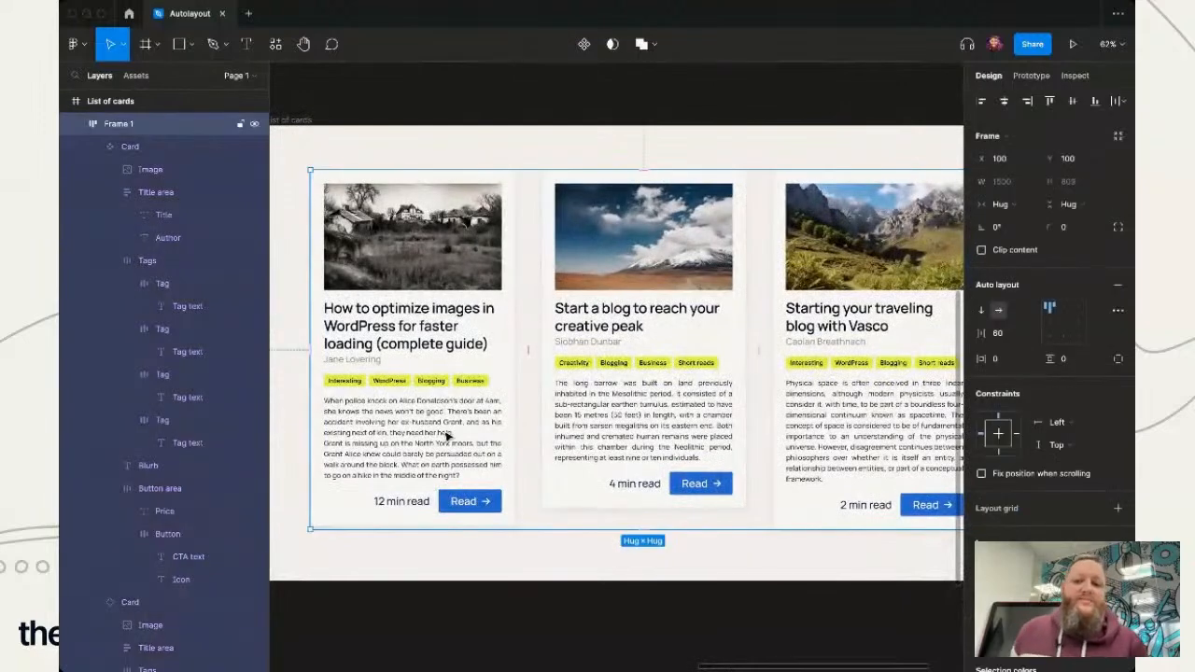
click(447, 436)
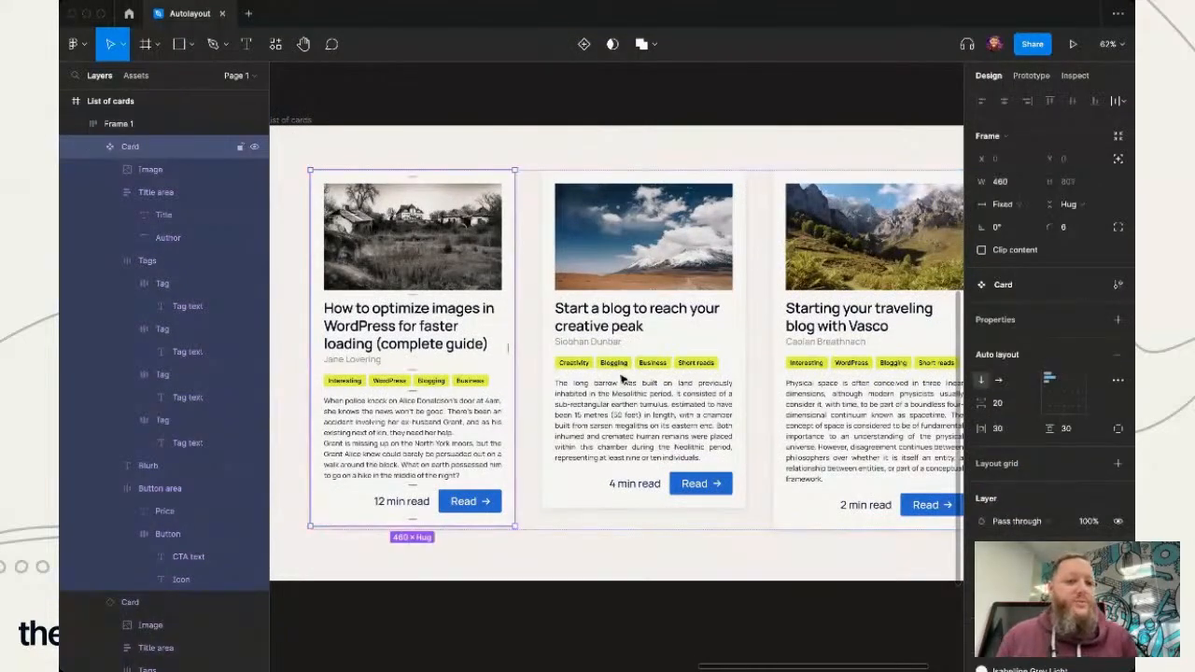
click(1088, 204)
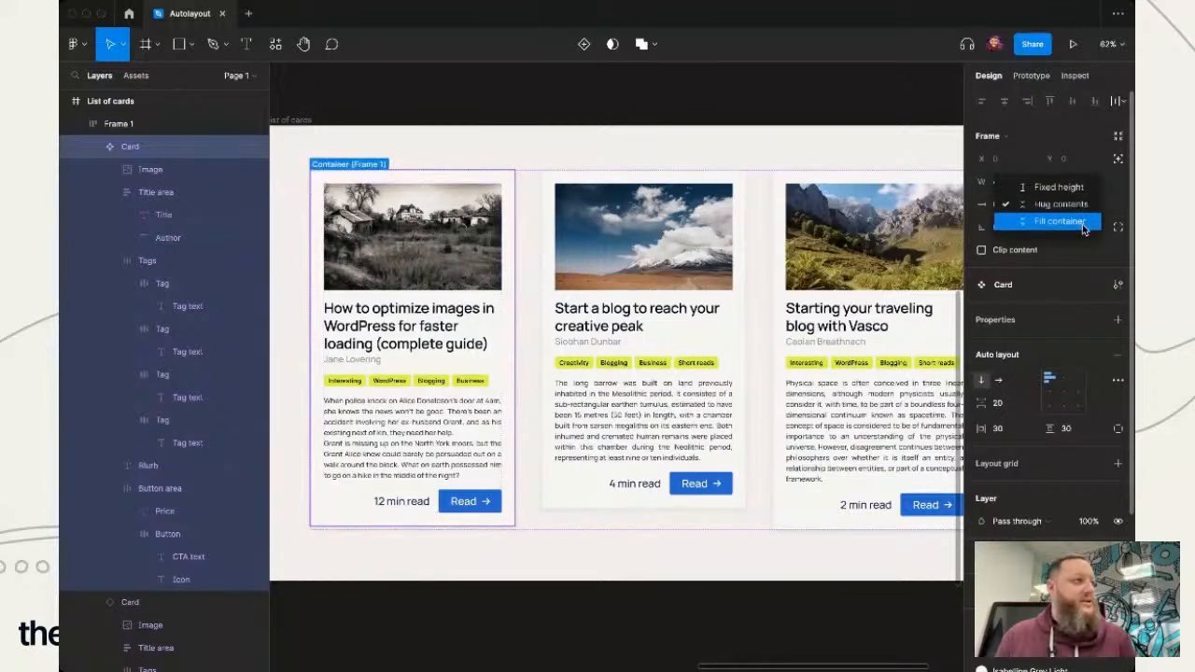
click(1082, 224)
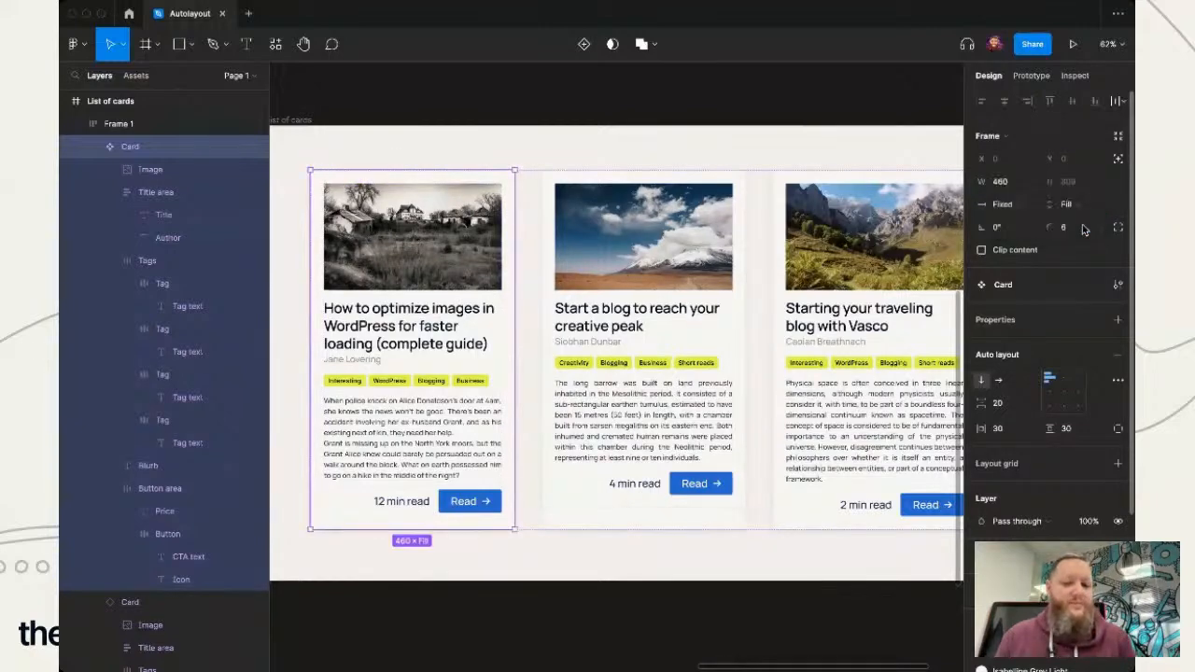
click(692, 571)
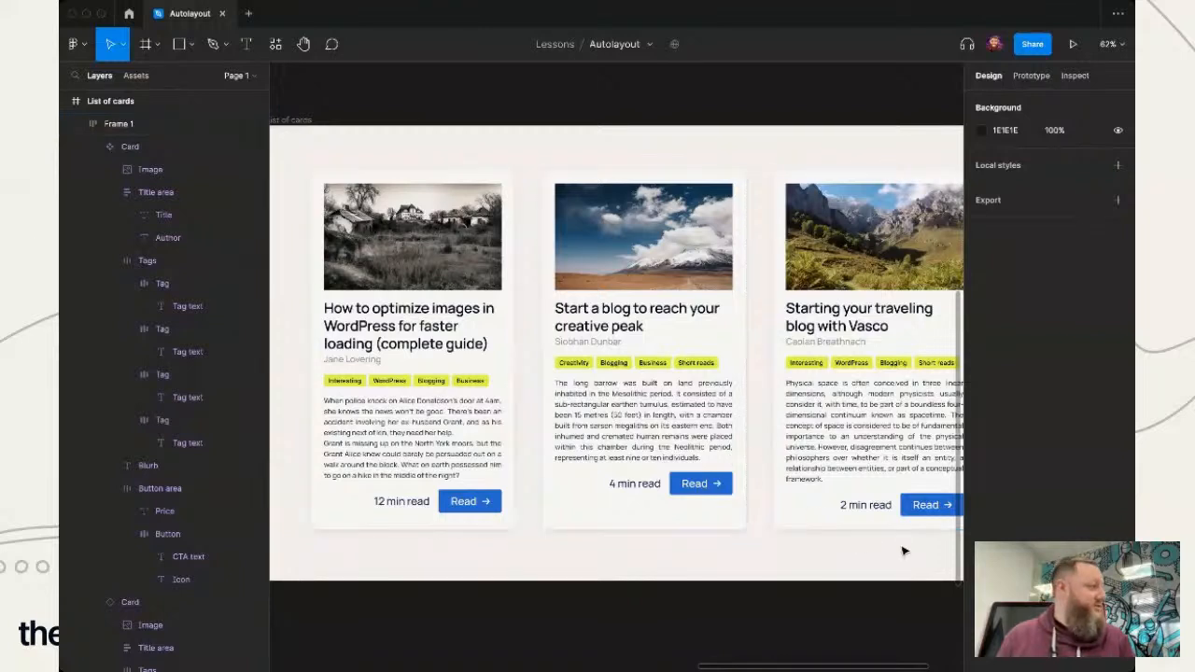
- Try bottom left alignment on the first card's Button area
click(417, 513)
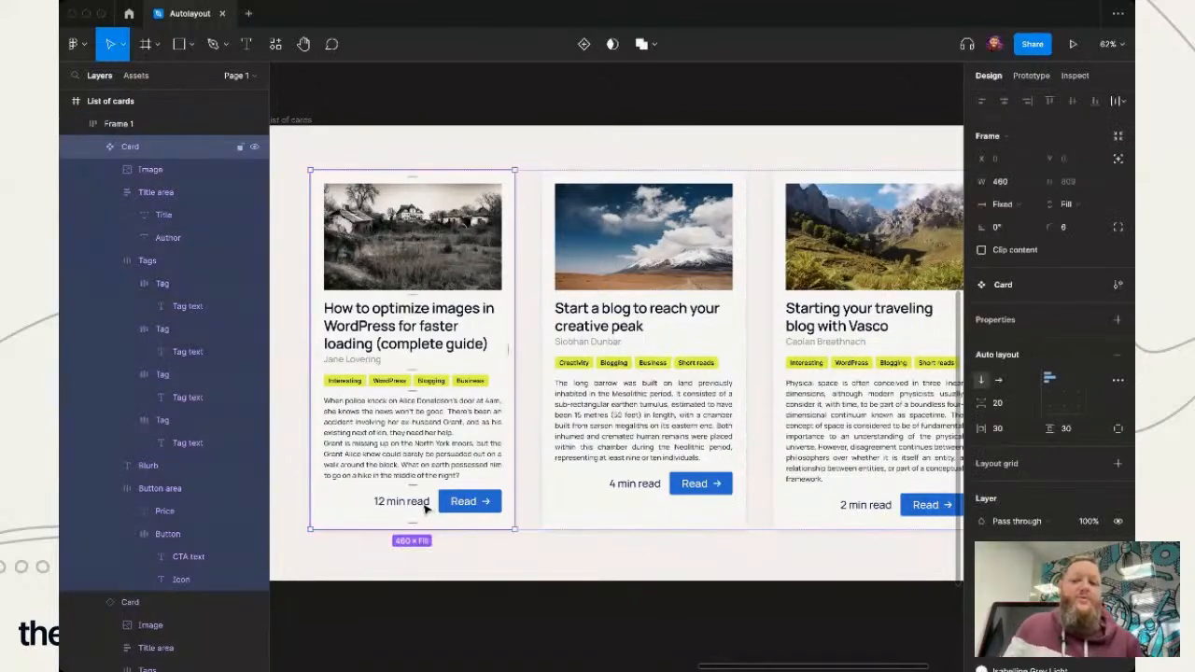
double_click(422, 509)
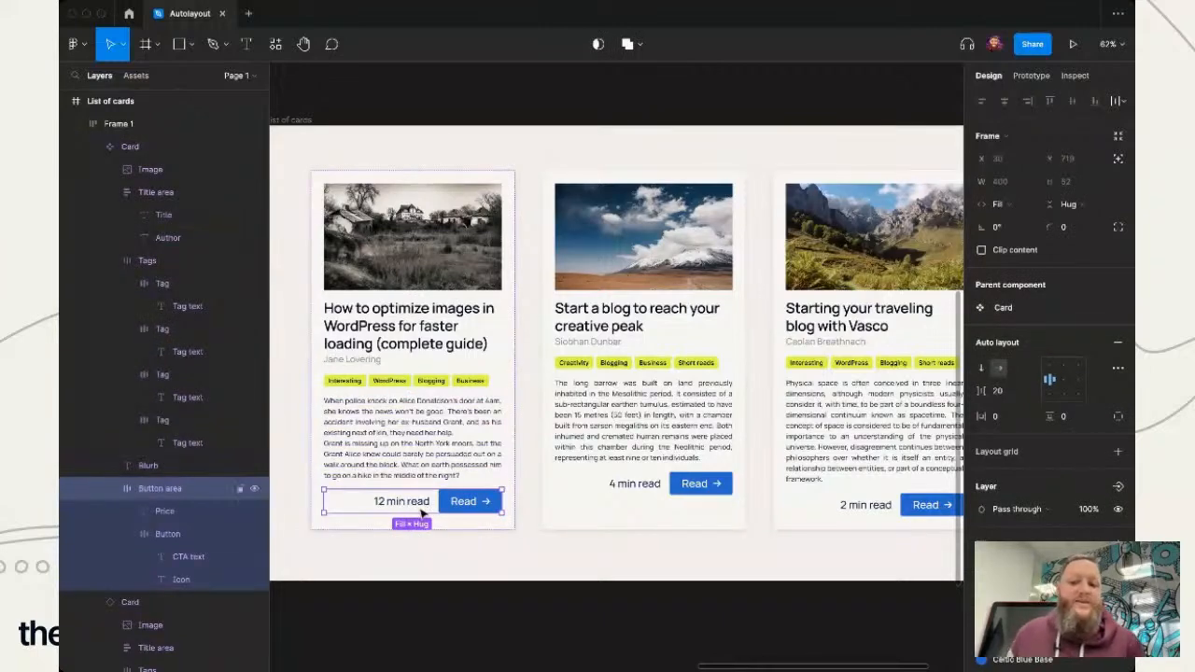
click(1052, 399)
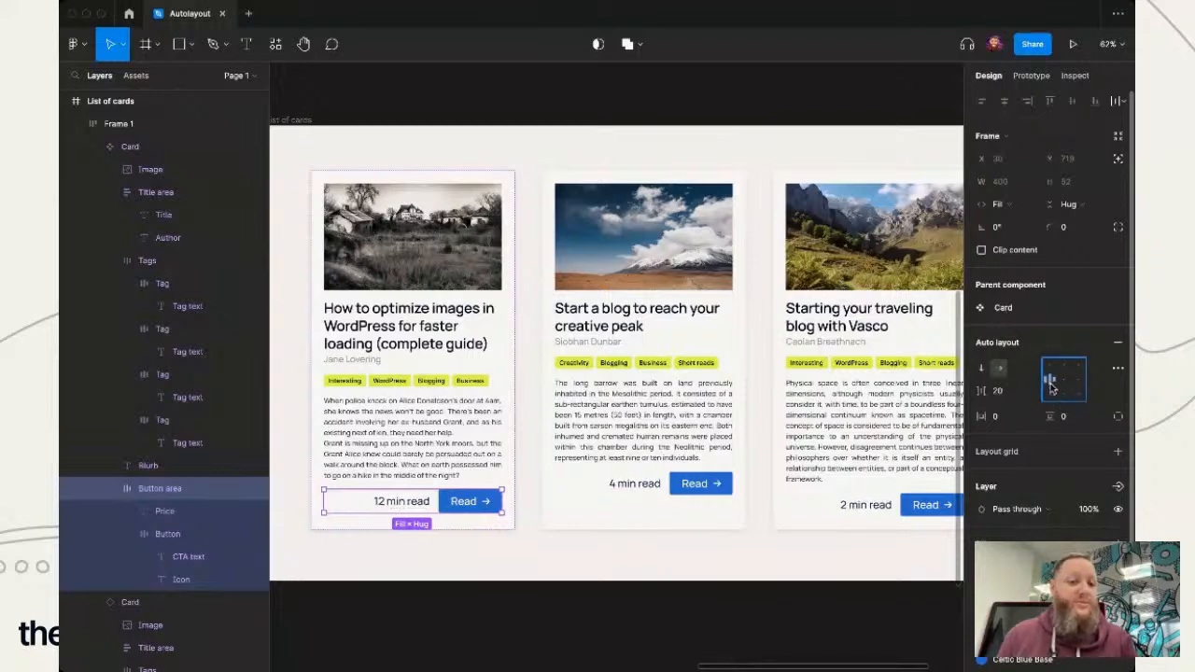
click(1049, 381)
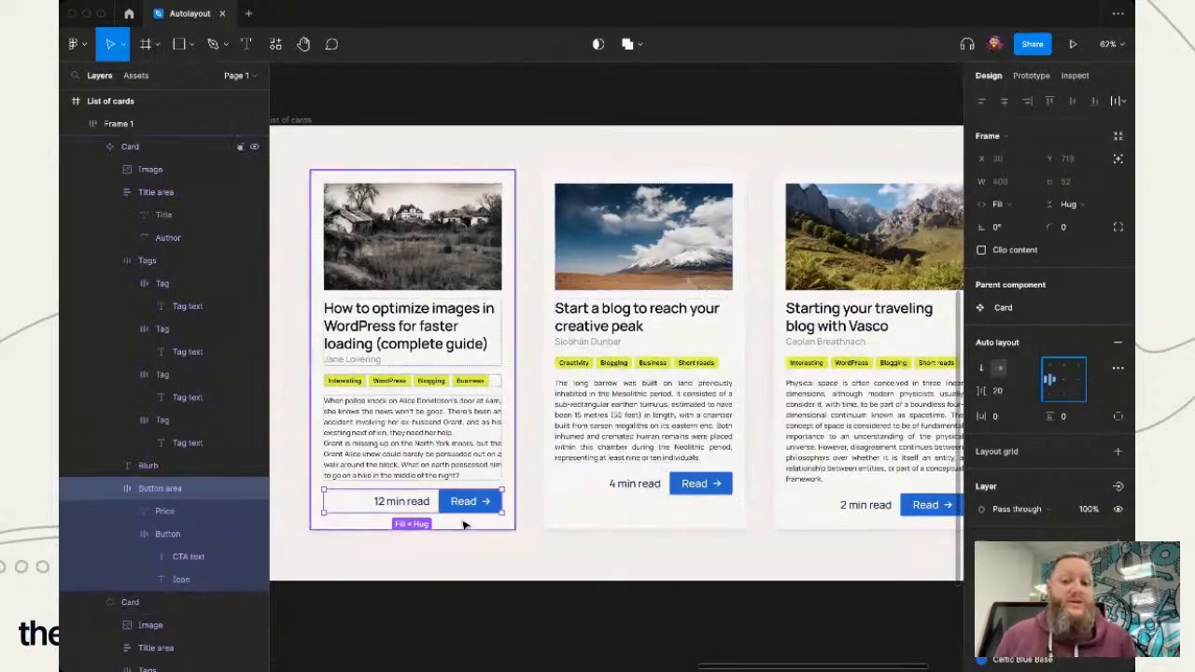
- Try Fill container height combined with bottom left alignment on the first card's Button area
click(1083, 204)
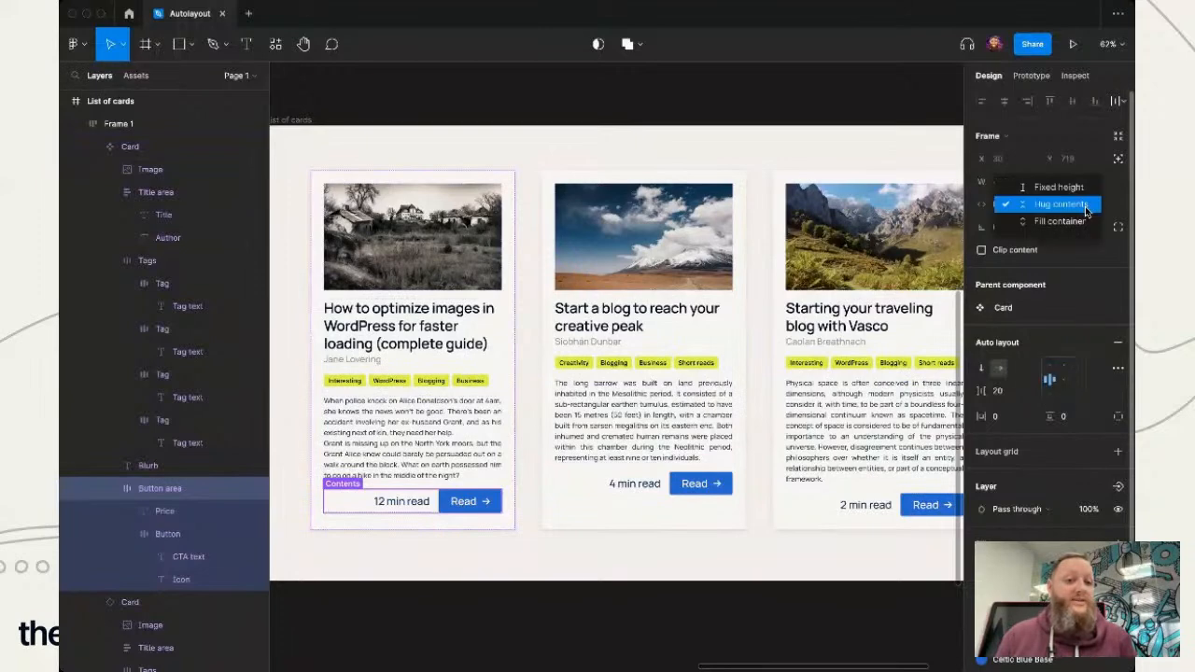
click(1074, 229)
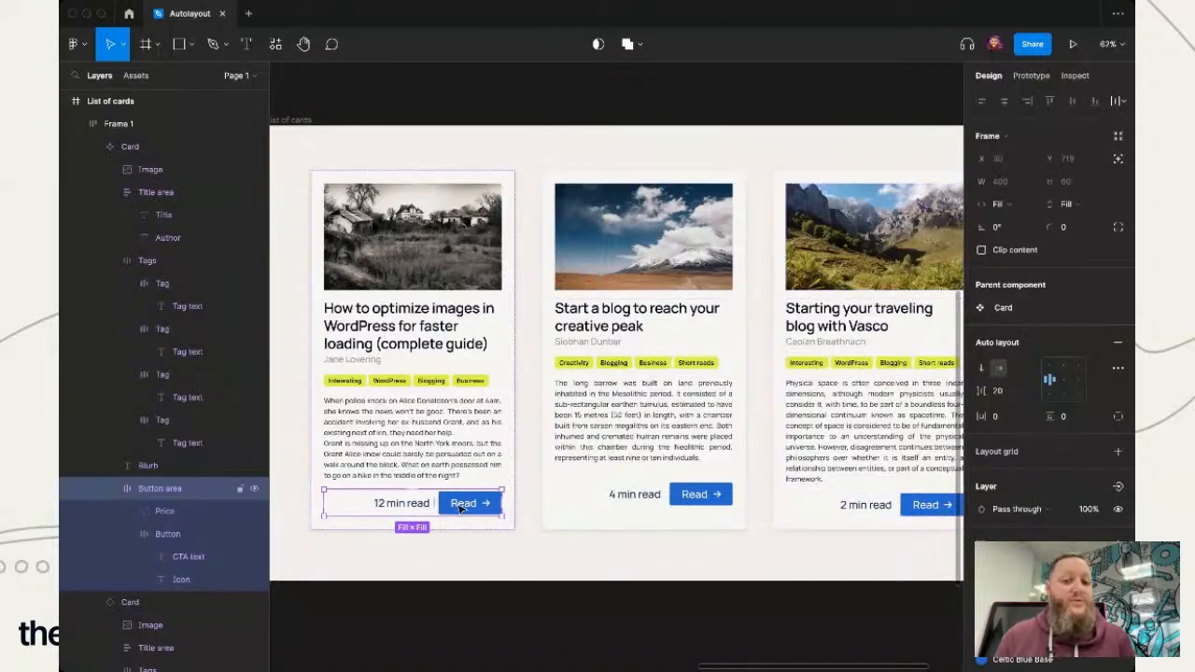
click(1051, 397)
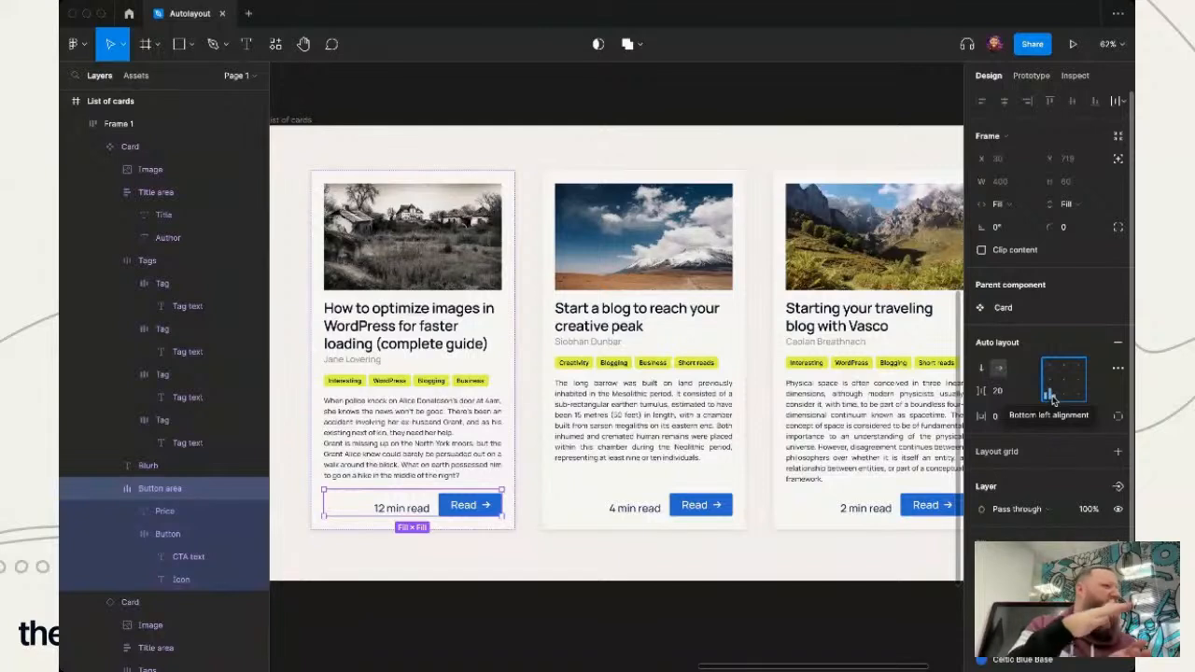
click(1051, 380)
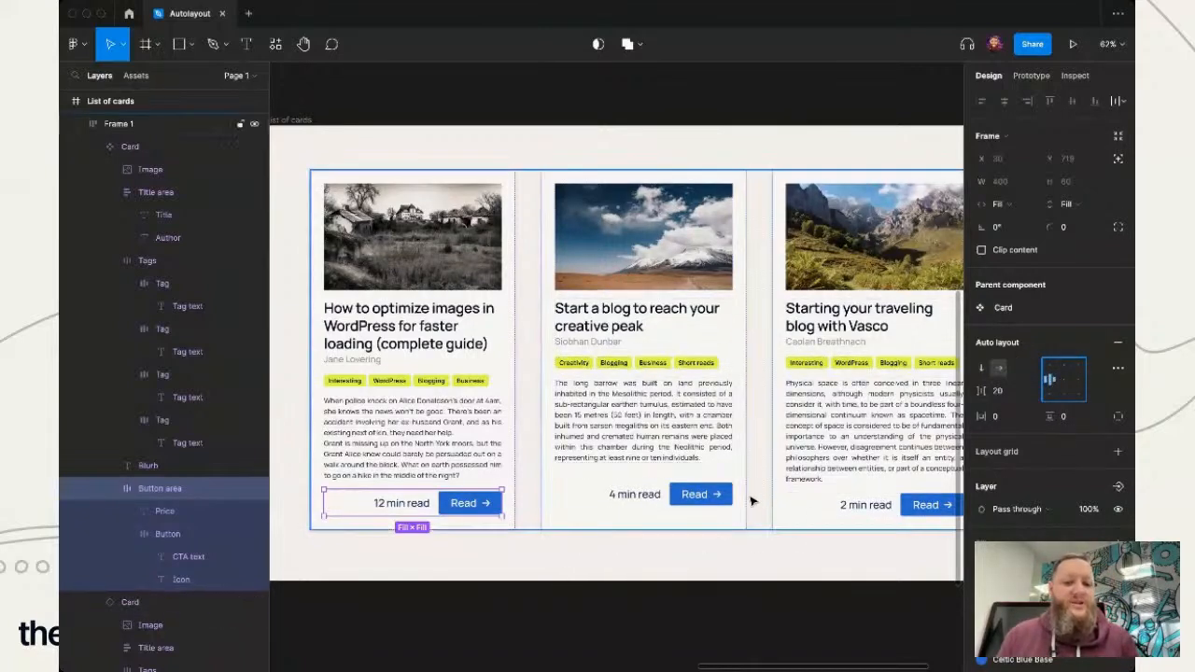
click(1079, 206)
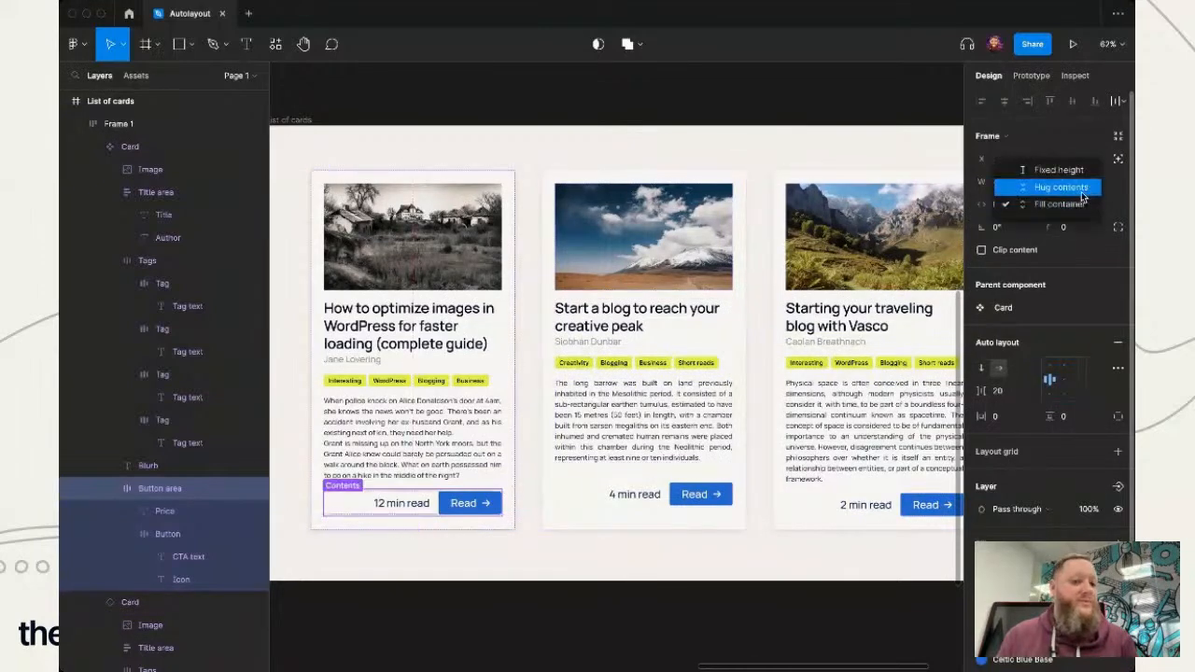
click(1080, 188)
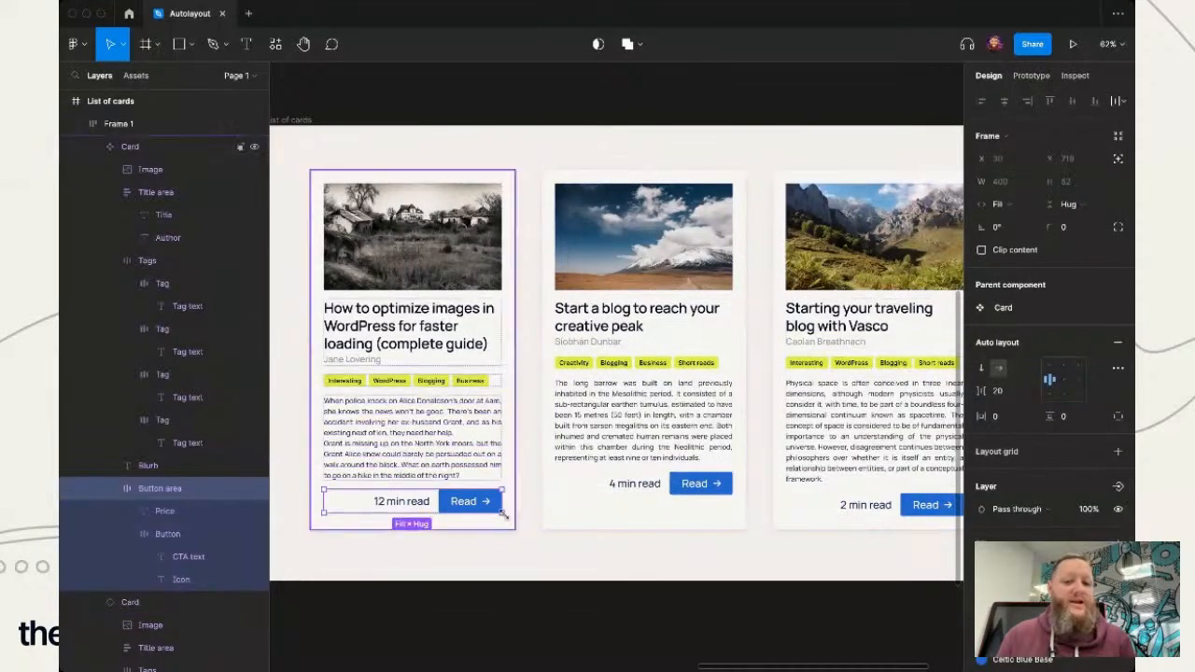
- Set the height of the first card's Blurb text to Fill container and deselect it
click(424, 437)
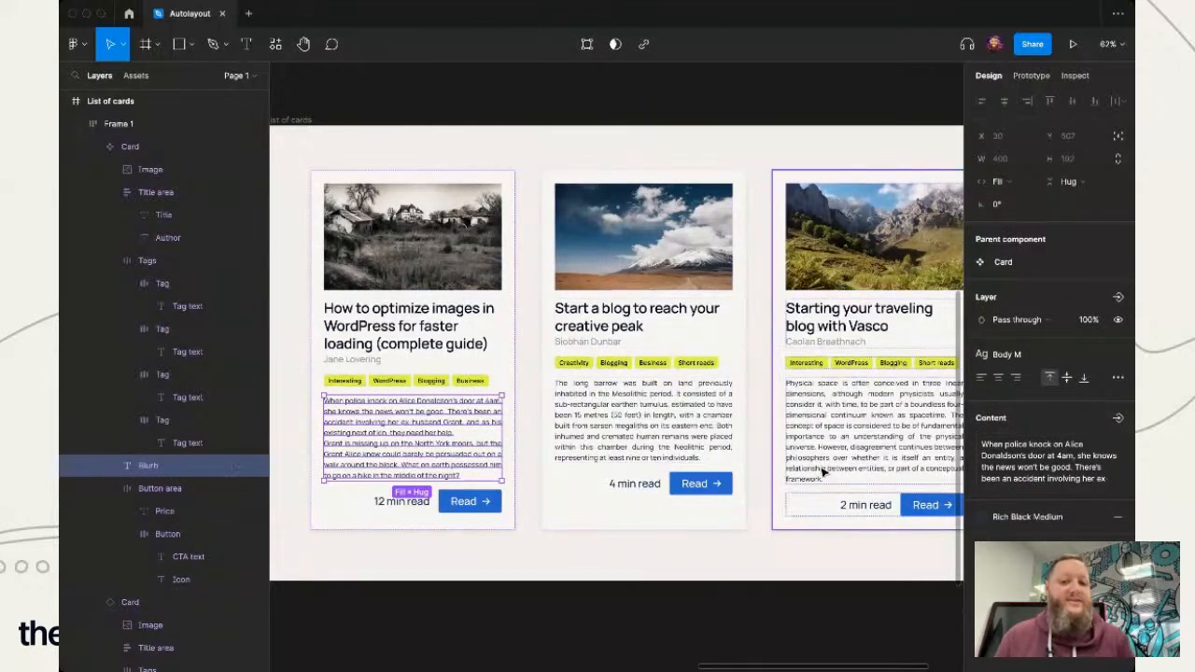
click(1070, 183)
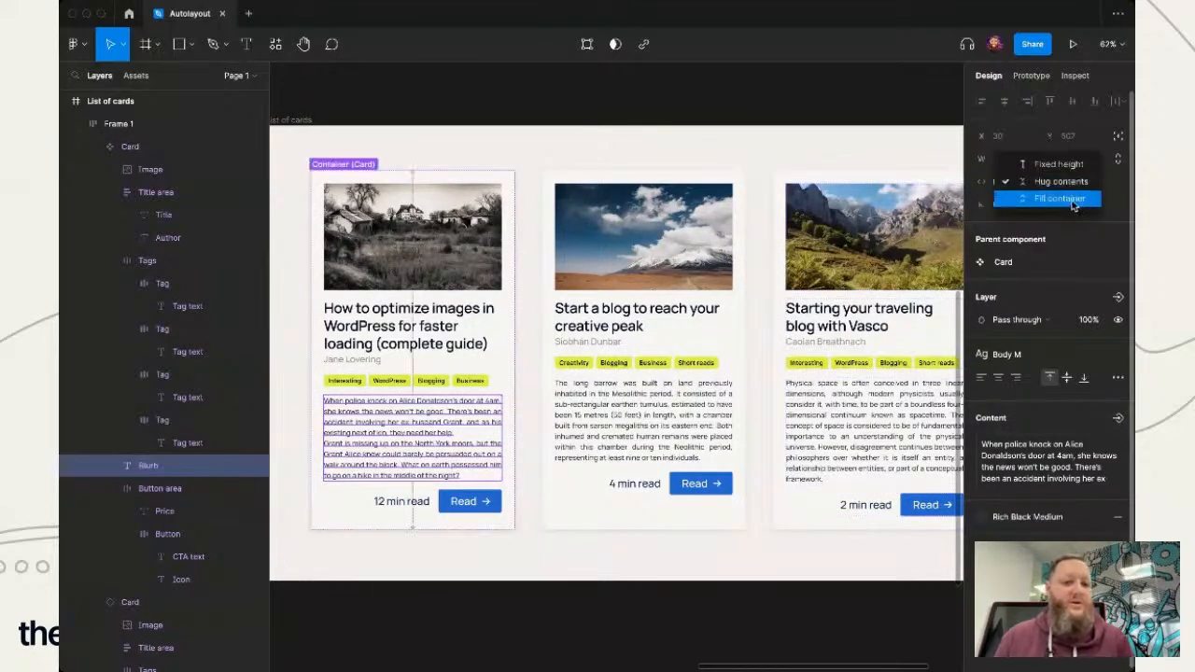
click(1072, 199)
click(758, 550)
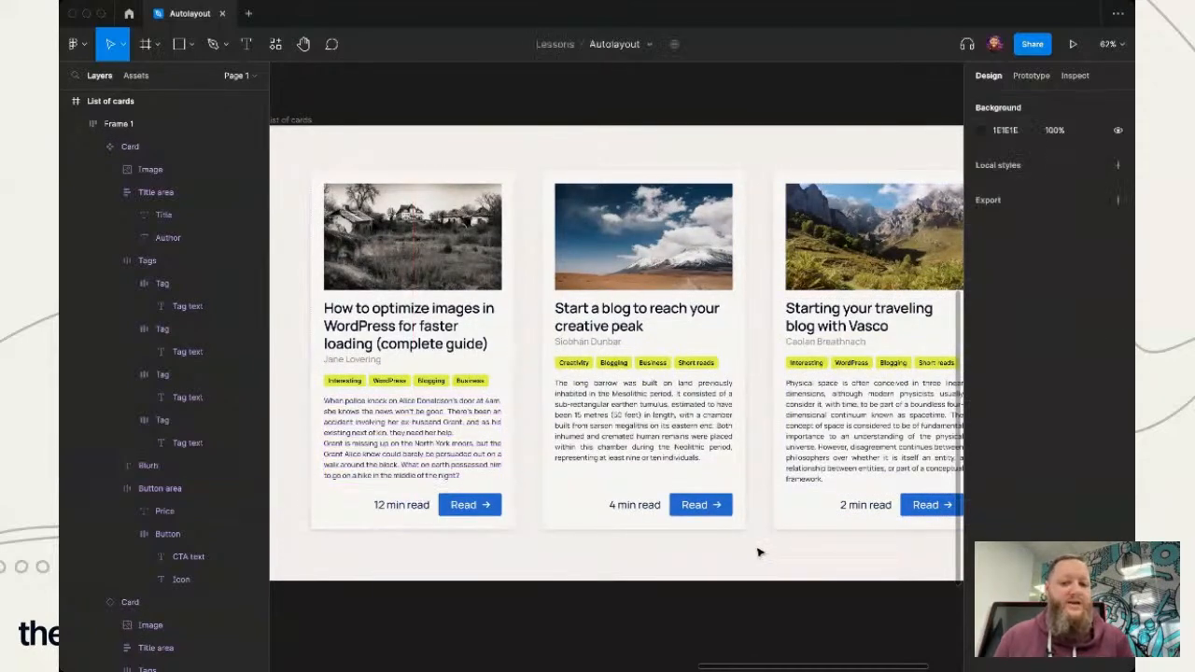
- Inspect the text box and sizing settings of the second card's Blurb
click(435, 470)
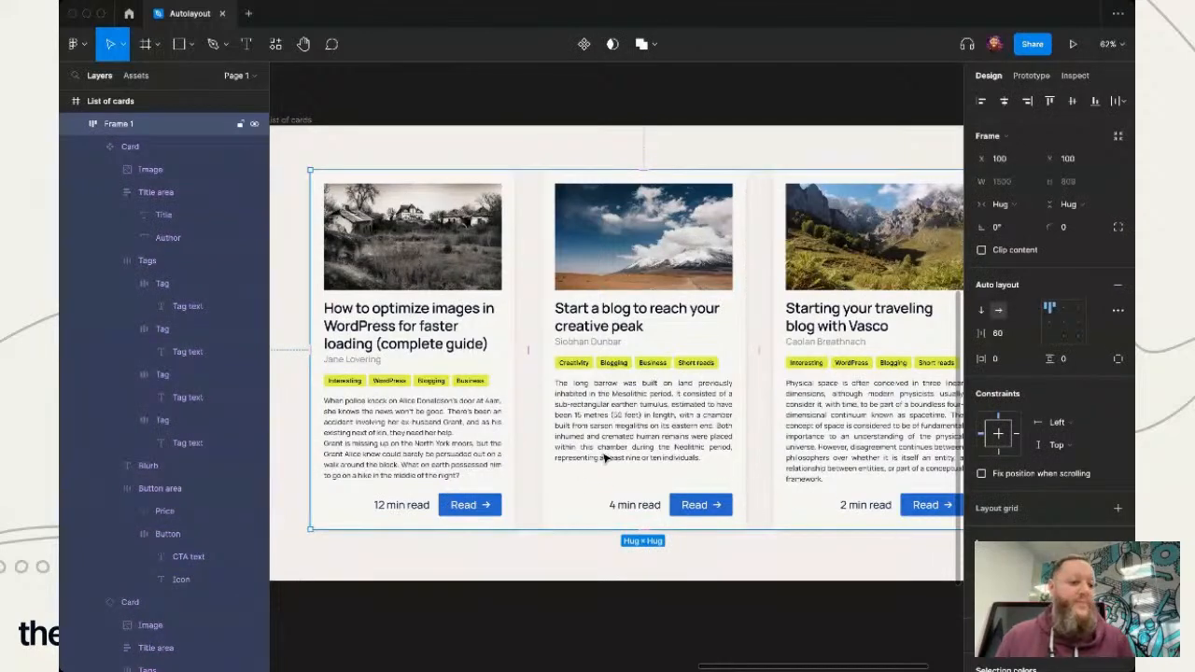
double_click(605, 459)
double_click(605, 459)
double_click(648, 458)
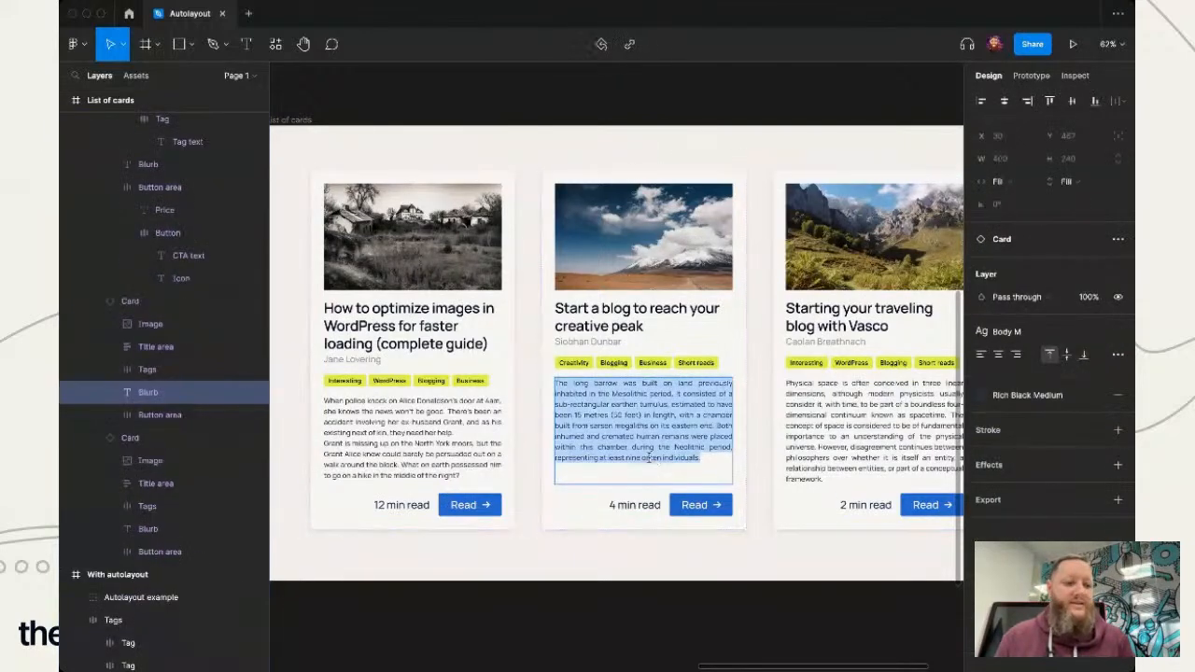
key(Escape)
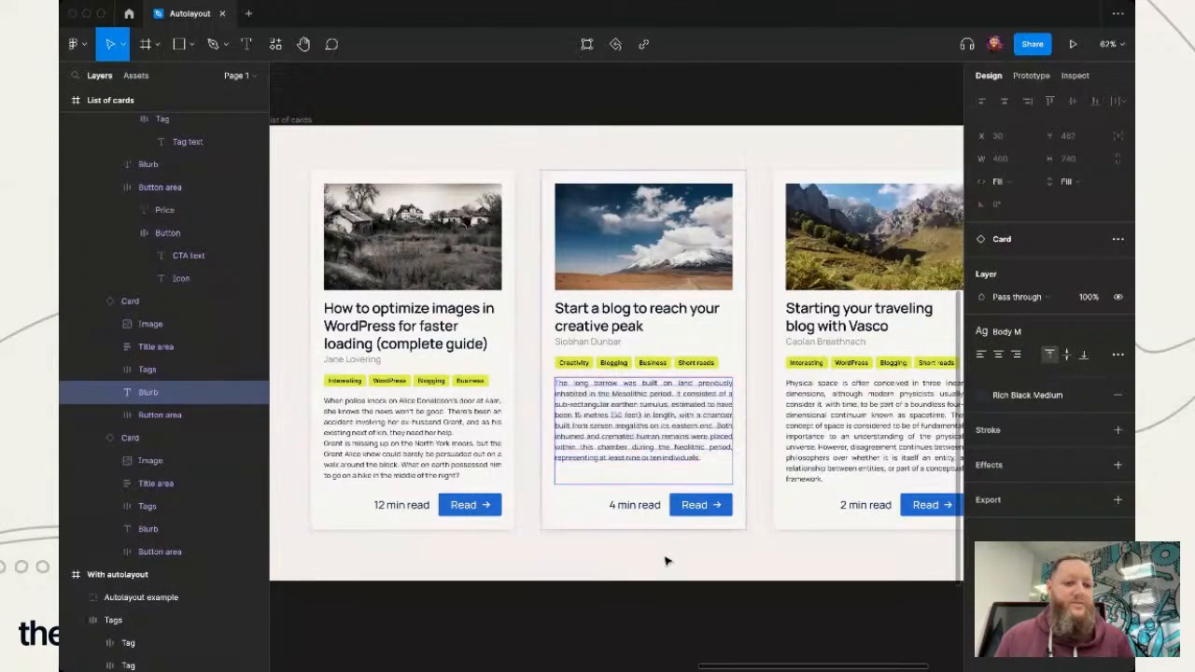
- Deselect the Blurb and review the evened-out card list alongside the other frames on the page
click(664, 561)
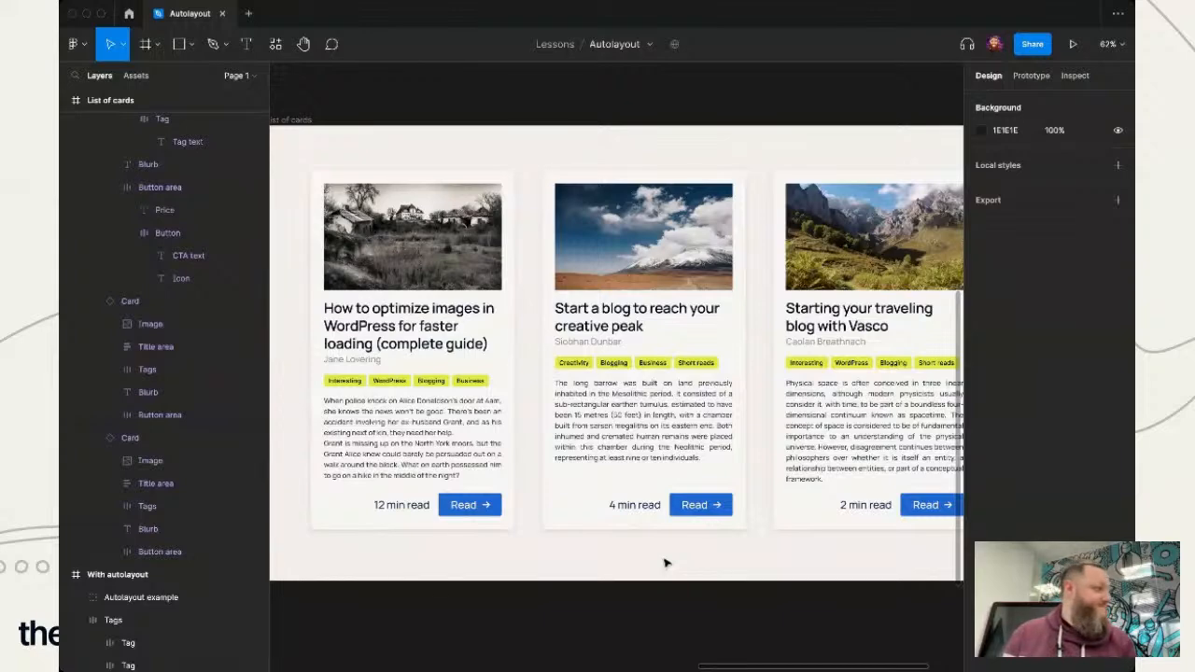
scroll(664, 563, down, 1)
scroll(665, 563, right, 2)
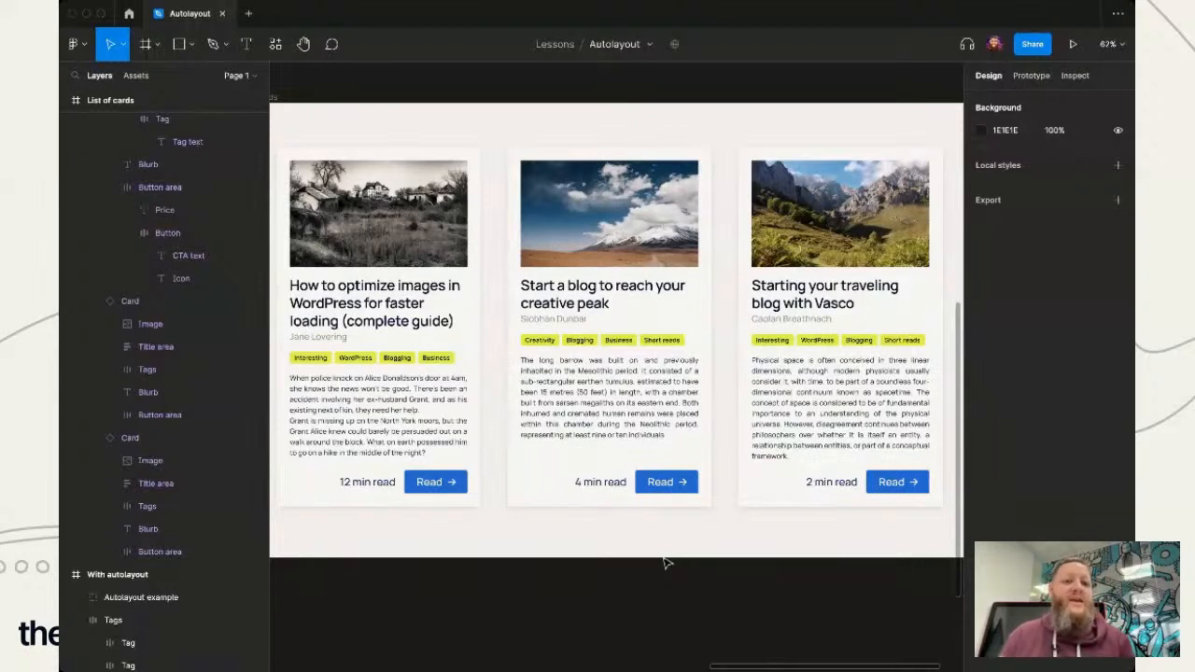
scroll(712, 552, down, 2)
scroll(712, 552, down, 3)
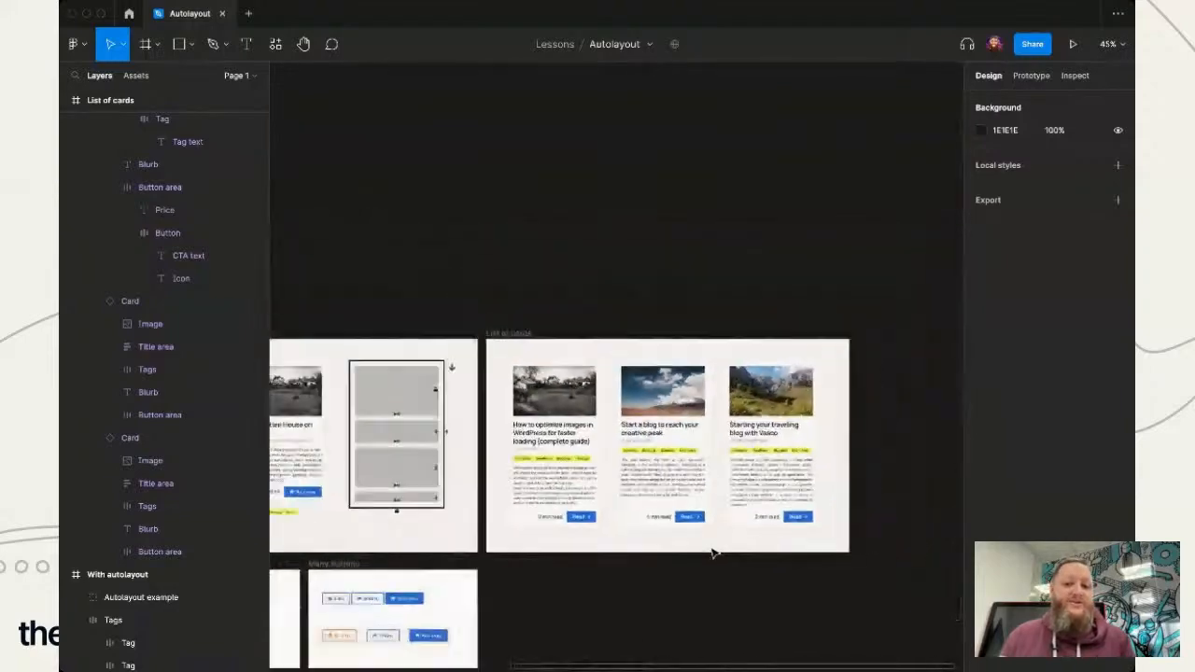
scroll(715, 552, up, 2)
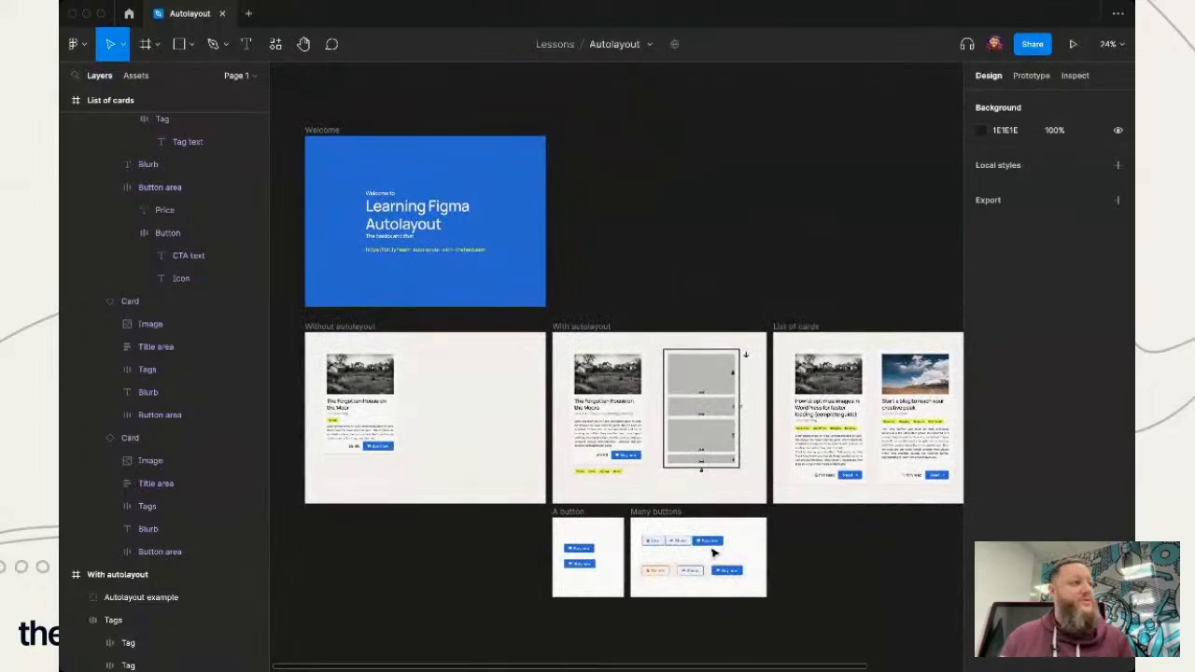
scroll(712, 552, down, 2)
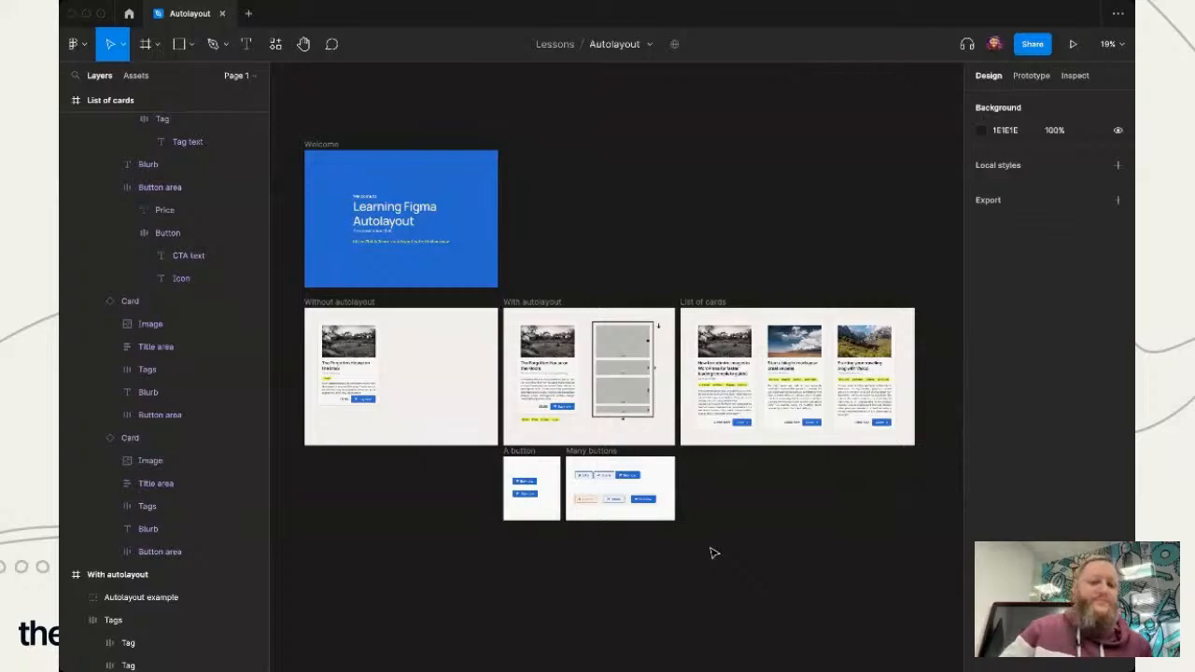
scroll(825, 404, up, 5)
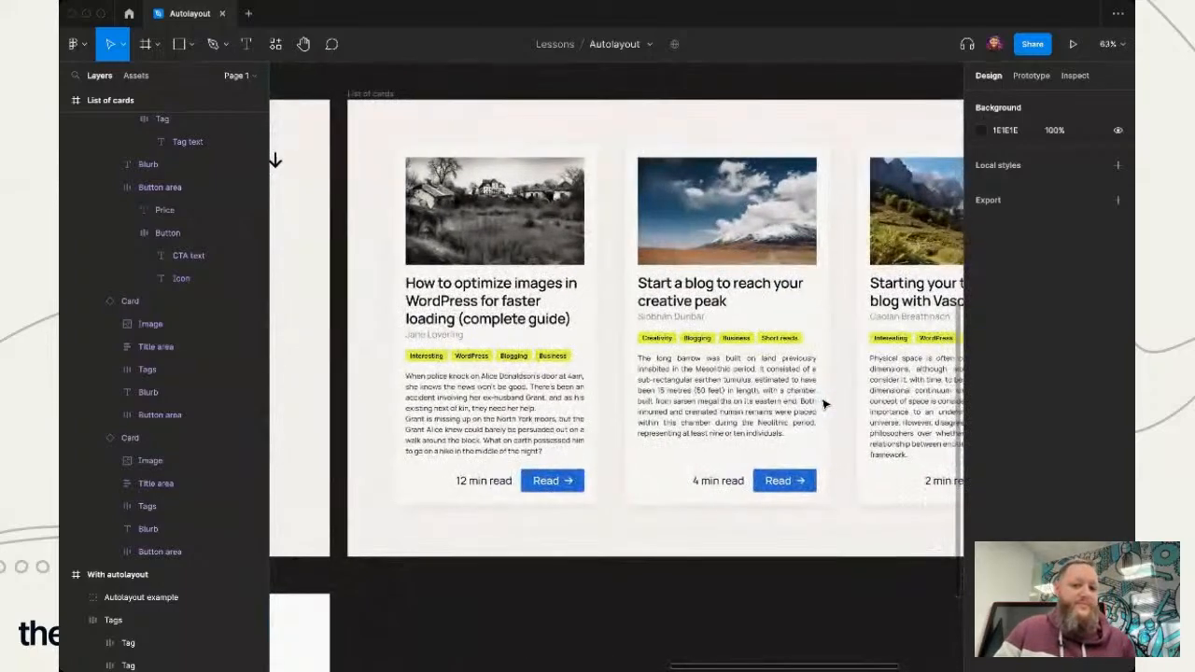
scroll(825, 404, right, 3)
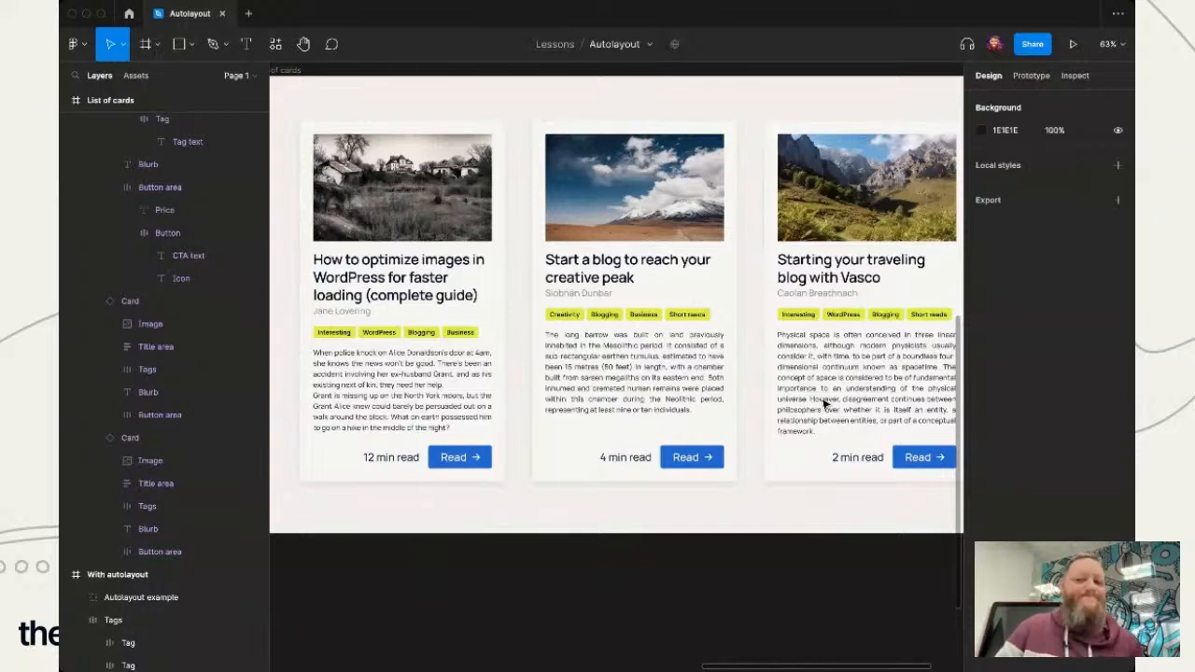
- Extend the List of cards frame downward to a little over twice its height, then deselect it
right_click(586, 439)
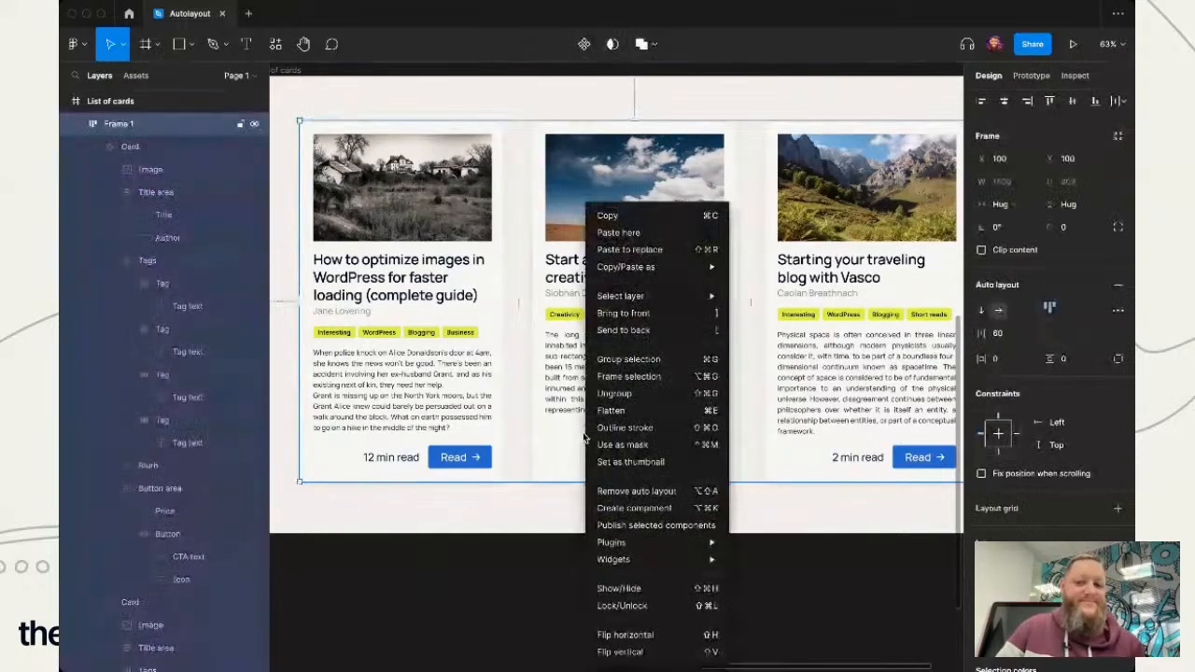
click(445, 544)
ctrl+scroll(445, 544, down, 5)
click(361, 250)
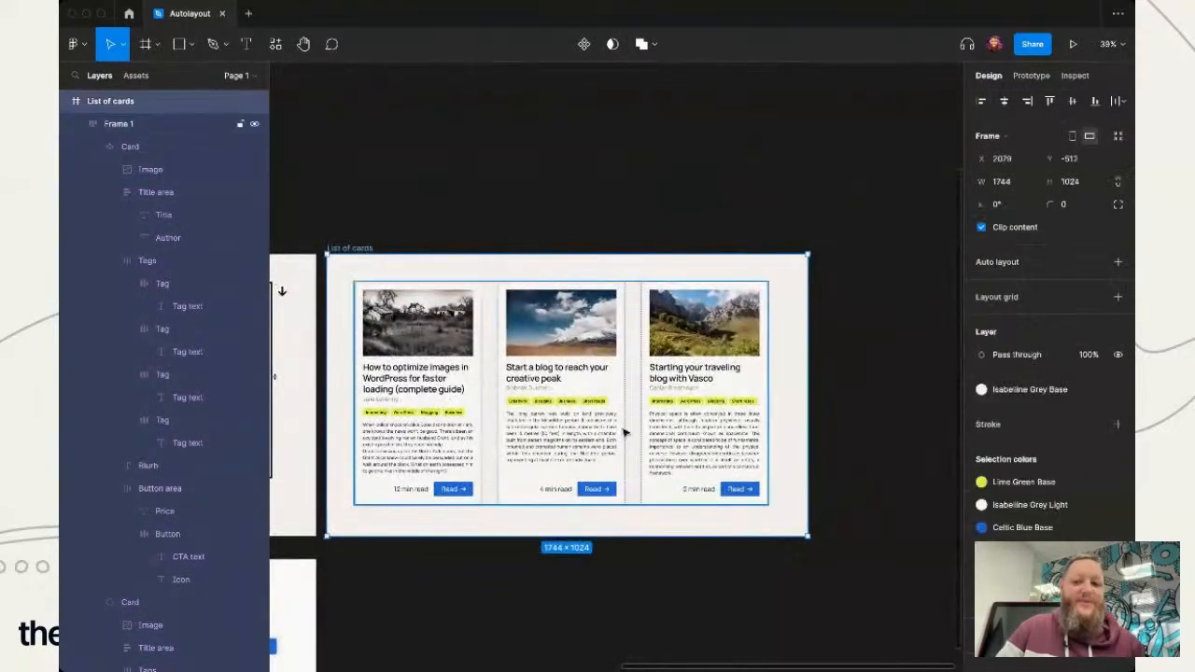
scroll(638, 626, down, 3)
scroll(638, 627, left, 2)
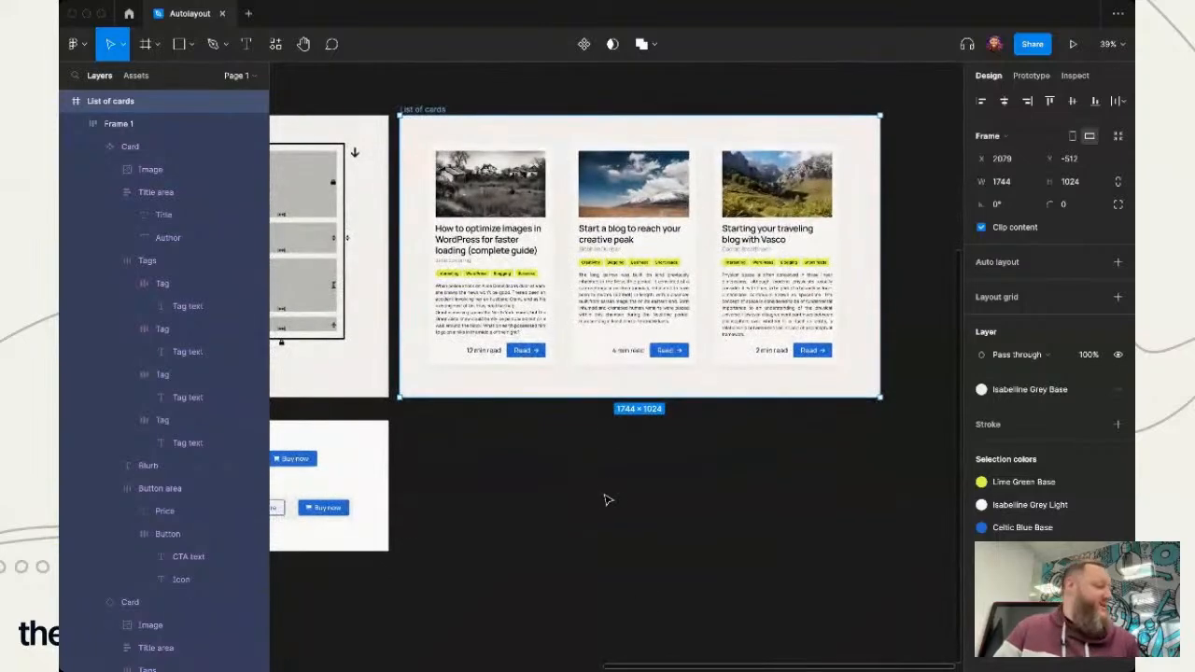
drag(590, 397, 588, 638)
click(300, 550)
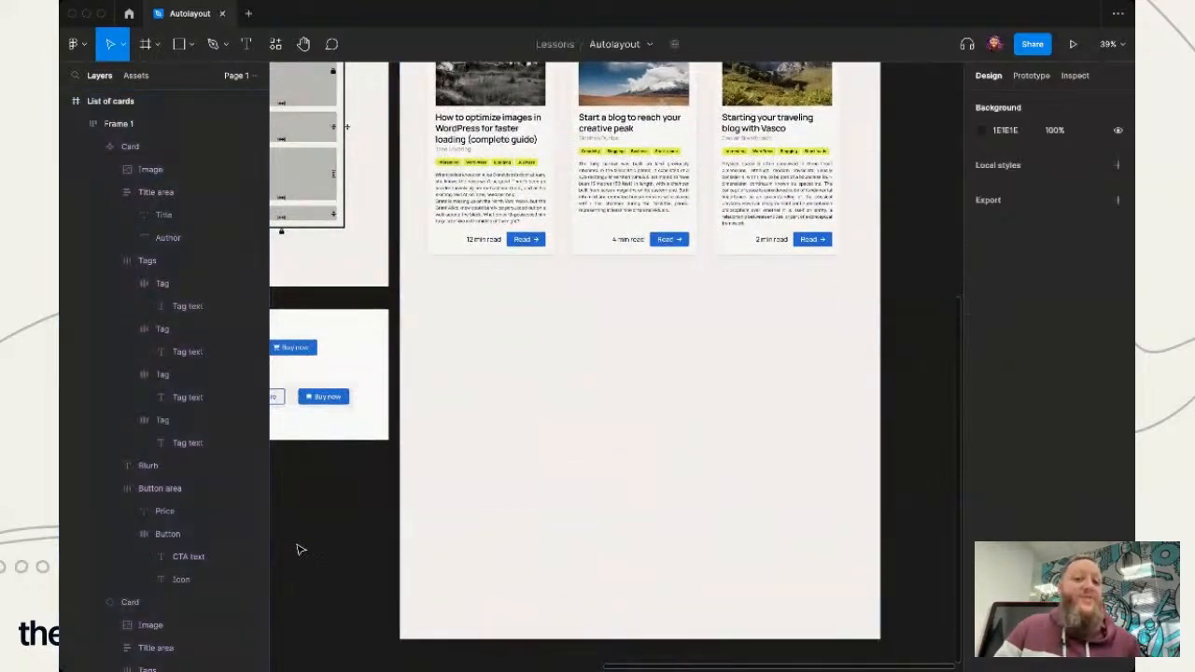
- Move the whole row of cards down inside the List of cards frame, leaving empty space above it
scroll(645, 352, up, 2)
scroll(635, 336, right, 1)
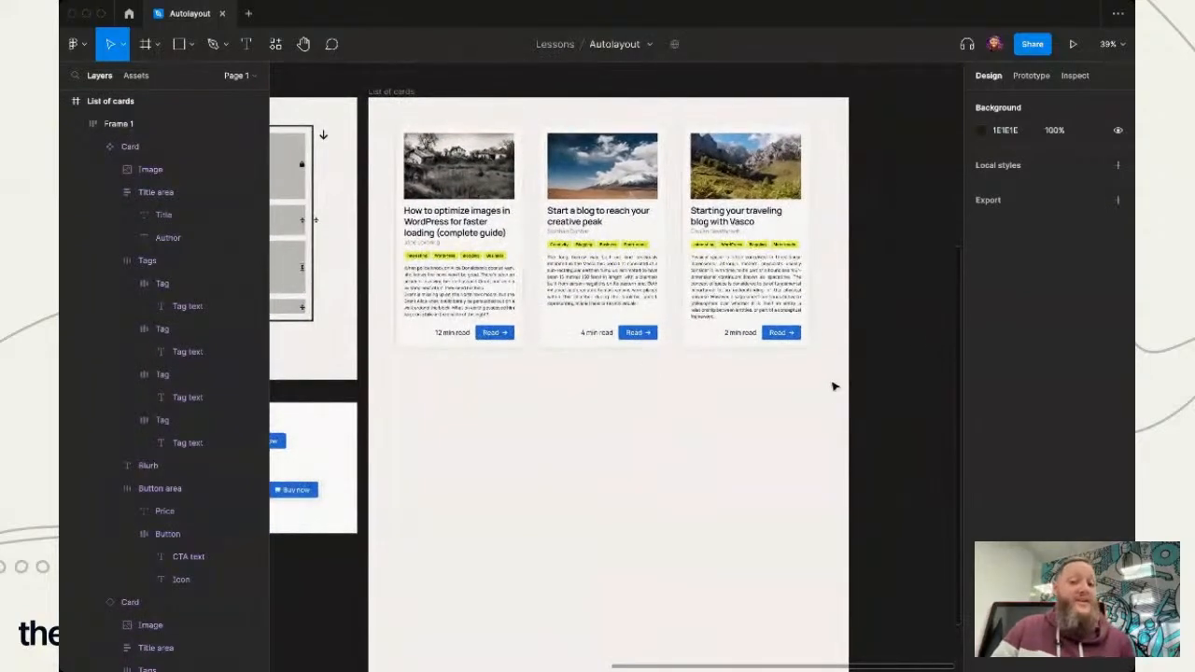
drag(825, 391, 379, 122)
drag(497, 191, 488, 364)
click(485, 178)
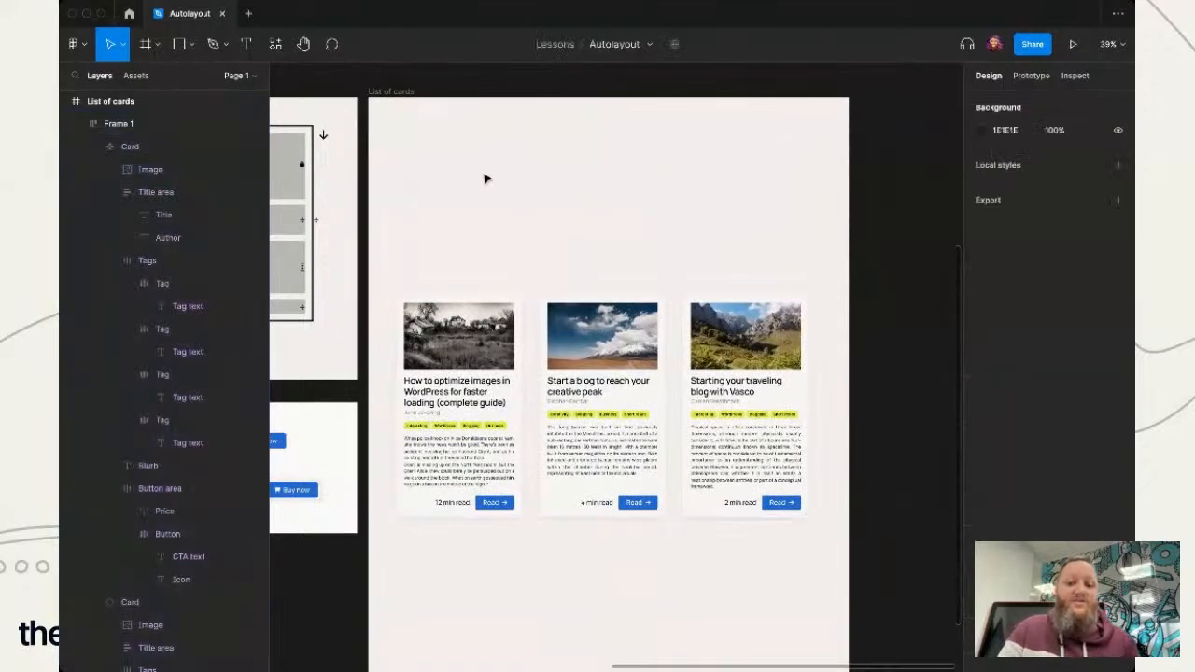
- Draw a rectangle about 1522 × 289 above the cards and align its left edge with the card row at X 100
key(r)
drag(389, 110, 809, 188)
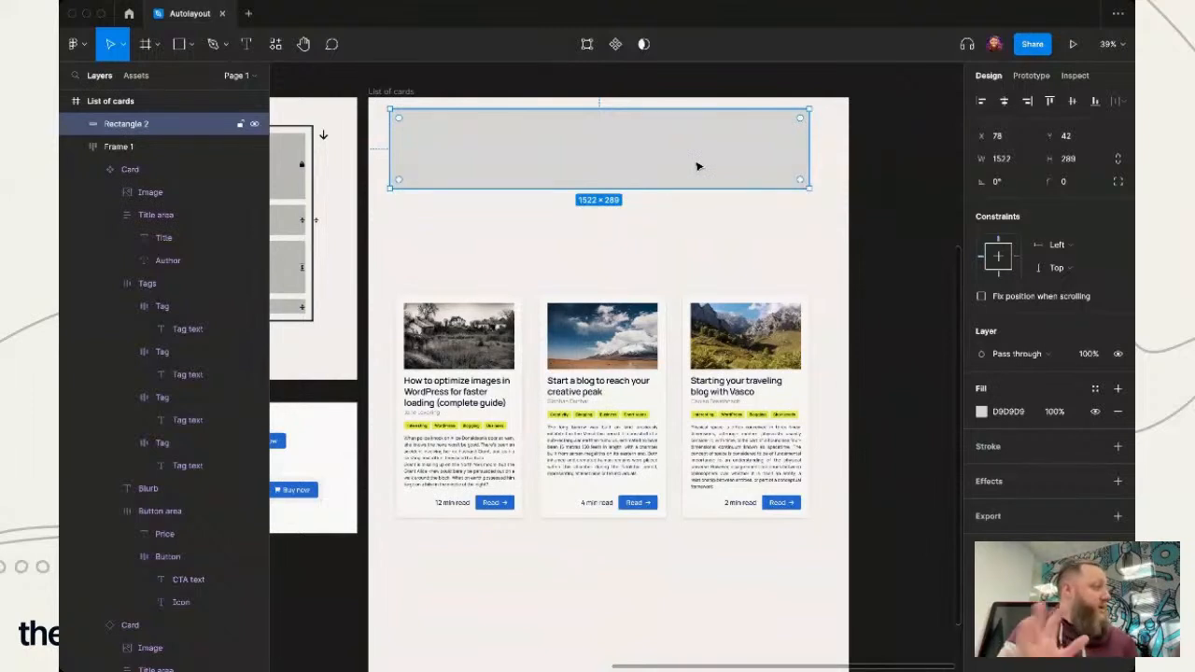
drag(528, 163, 535, 164)
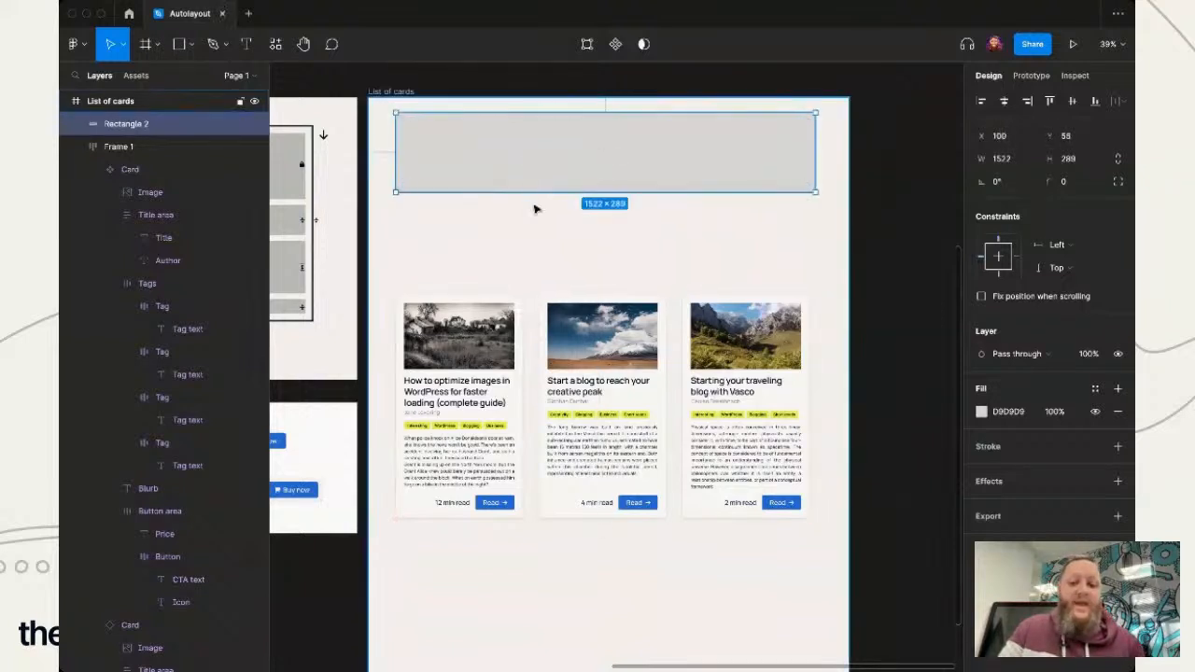
- Add the text "Page title" between the grey rectangle and the row of cards
key(t)
click(443, 250)
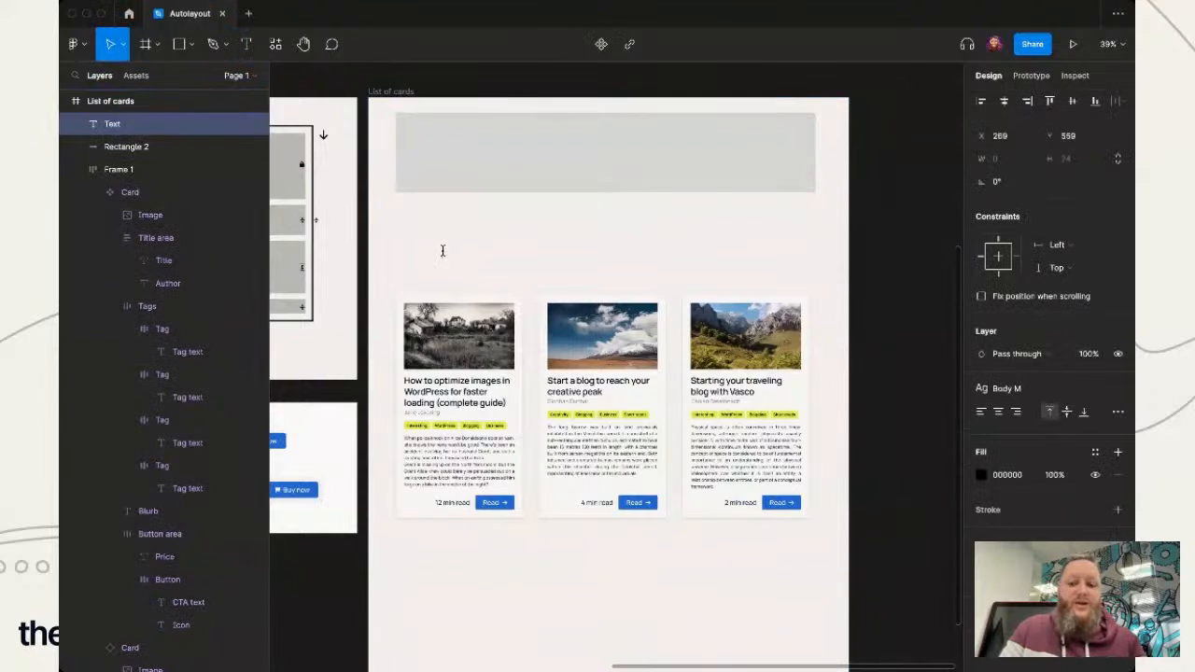
text(Page title)
key(Escape)
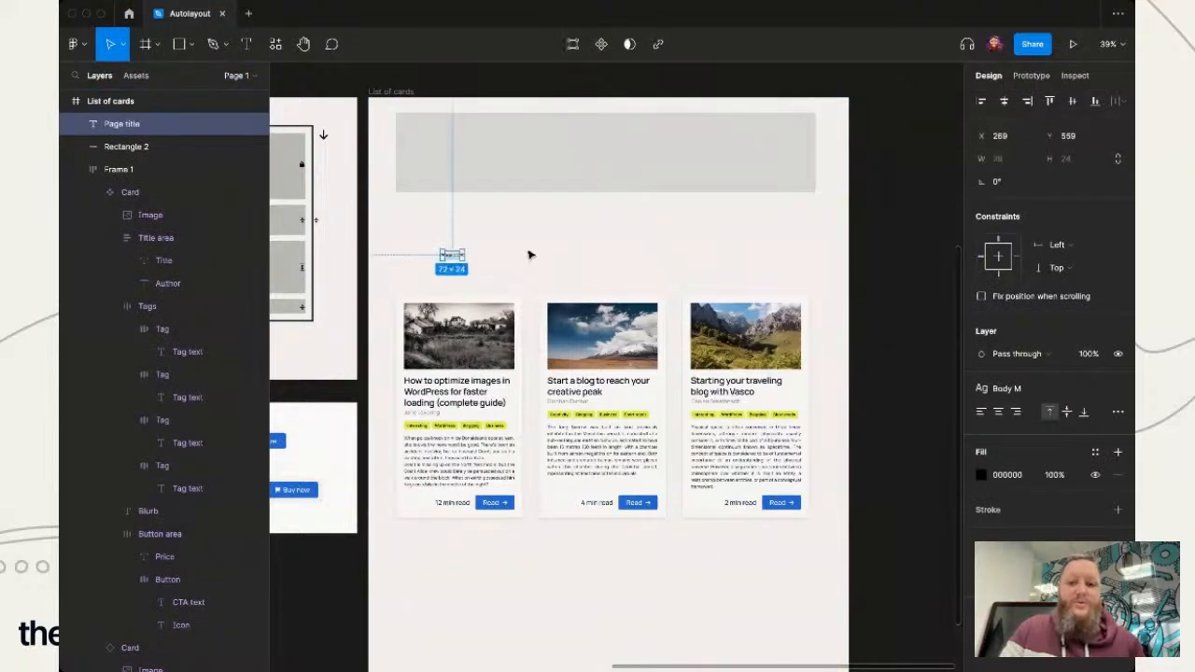
- Apply the H1 text style to the page title and place it just below the rectangle, near its left edge
click(1027, 388)
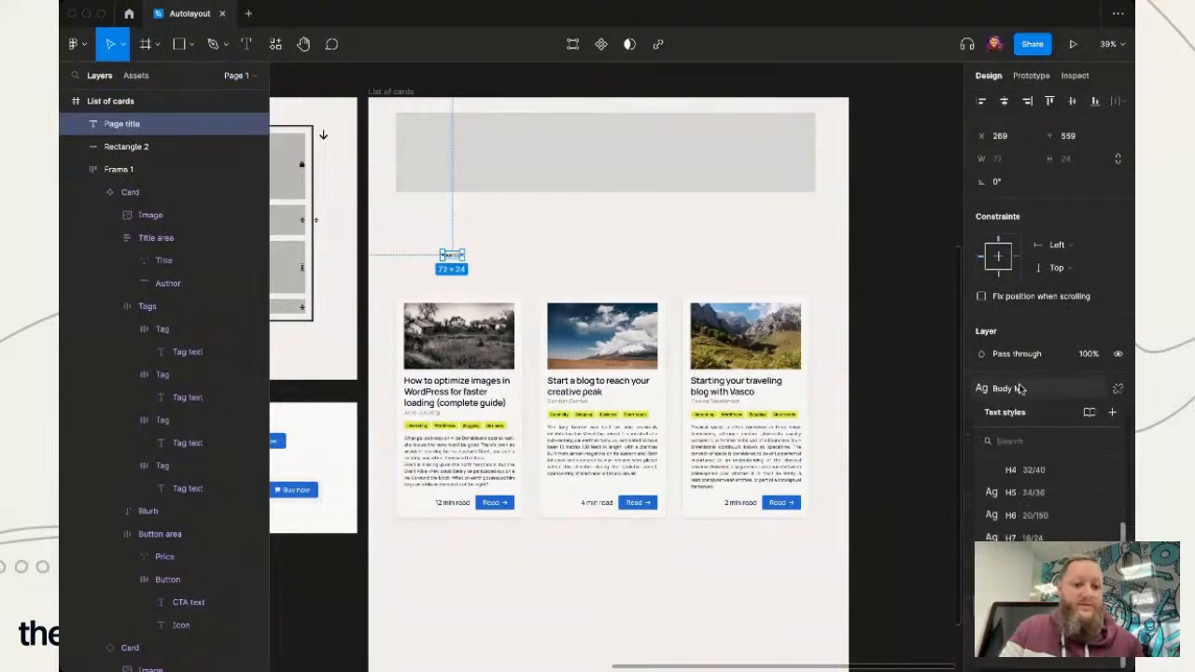
scroll(1038, 508, up, 3)
click(1027, 494)
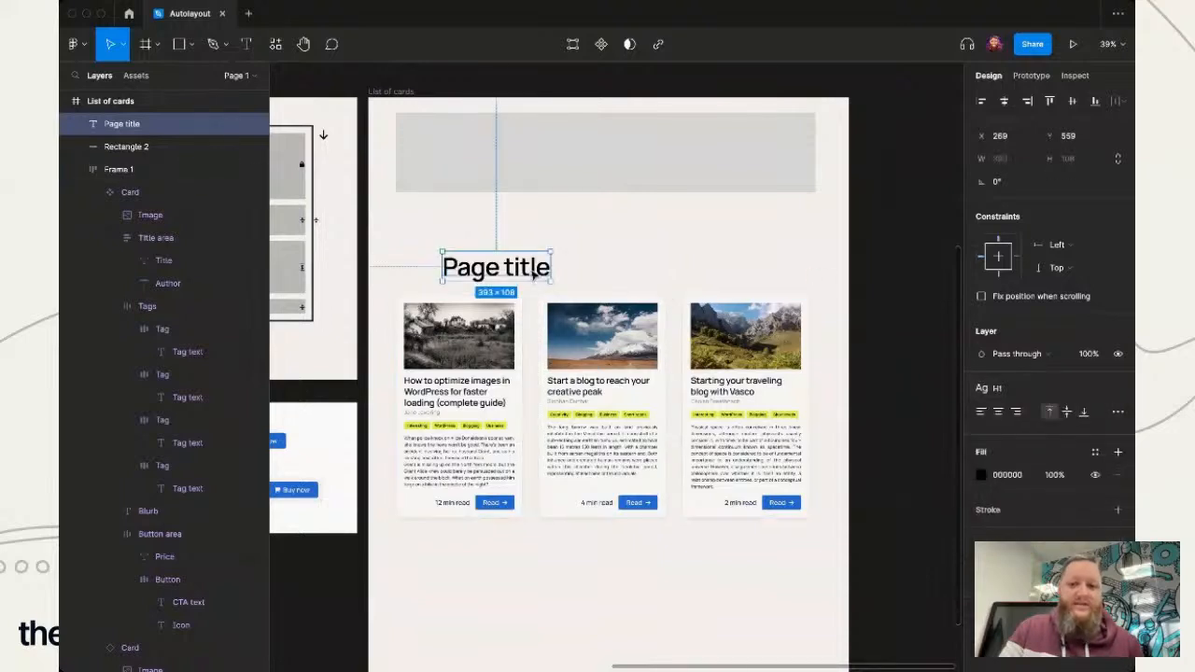
drag(534, 271, 495, 232)
click(580, 237)
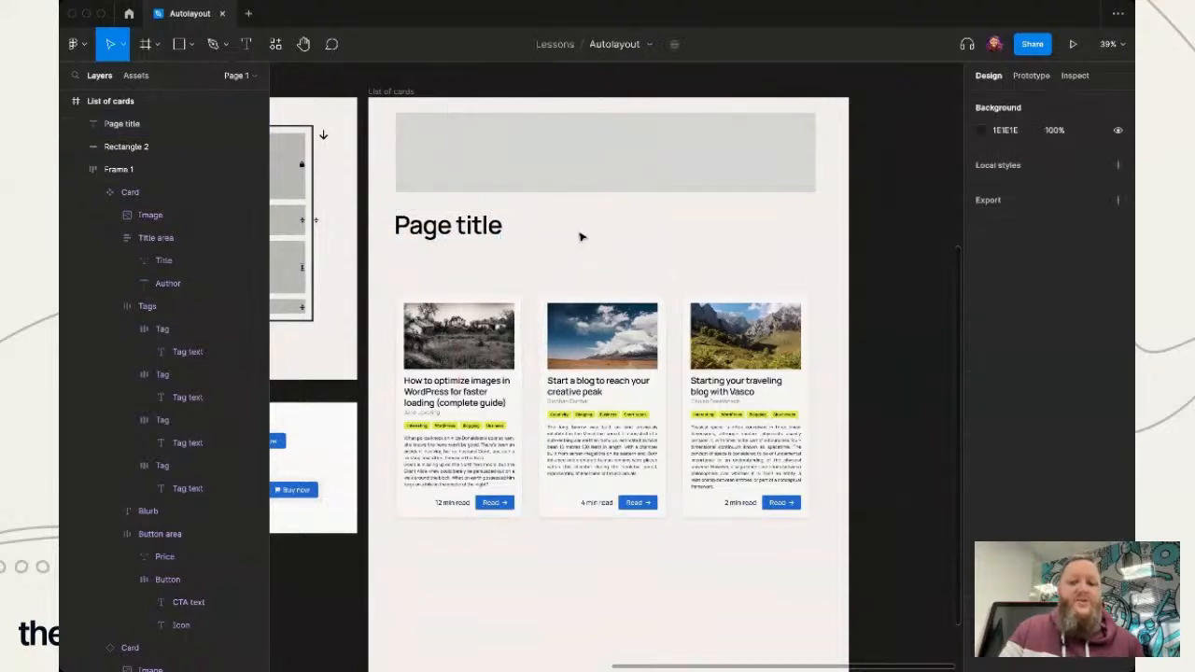
- Group the rectangle, page title and card row and convert the group to a vertical auto layout
drag(796, 571, 415, 136)
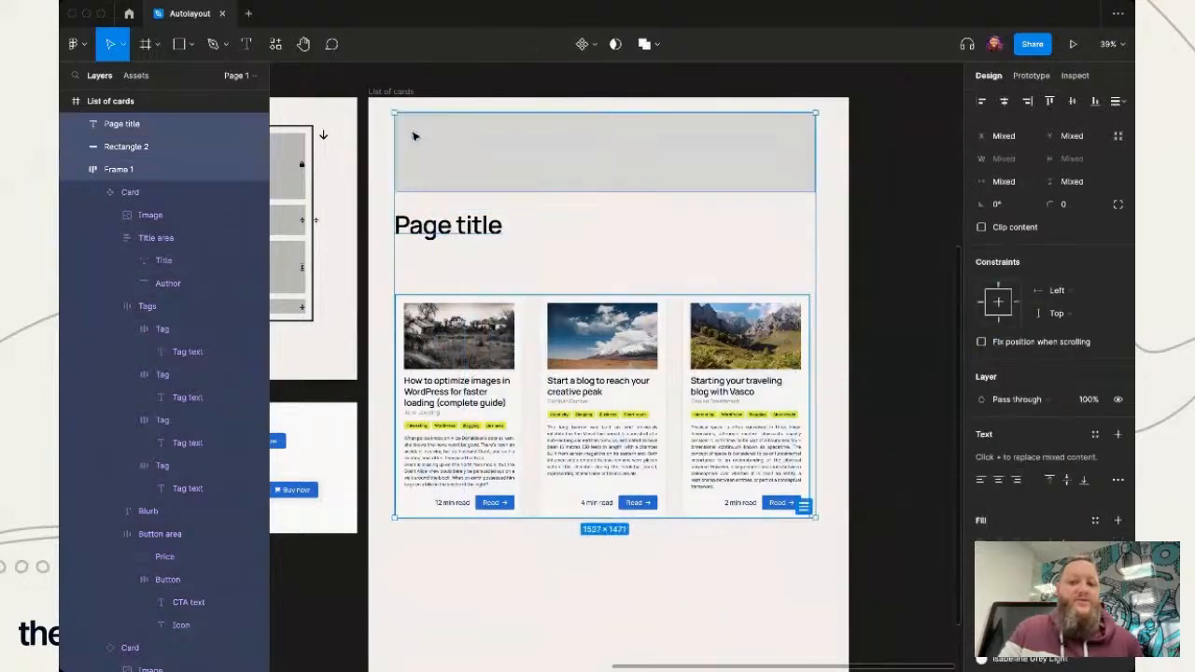
key(ctrl+g)
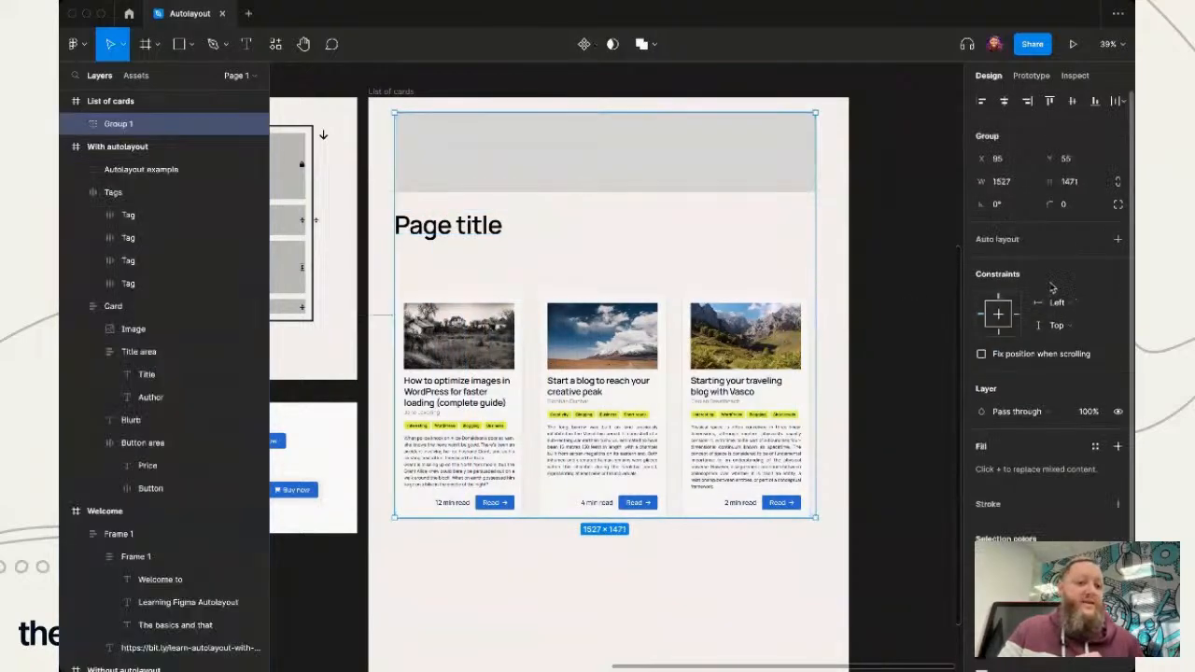
key(shift+a)
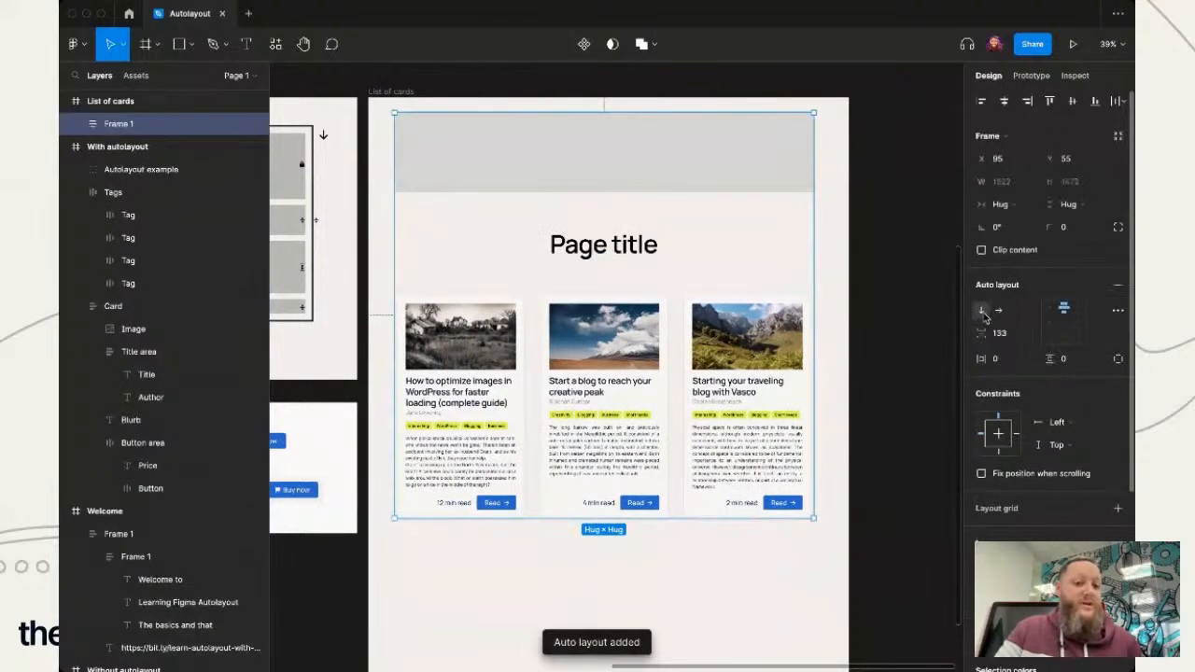
- Set the outer auto layout's item spacing to 40 and its alignment to top left
click(1006, 340)
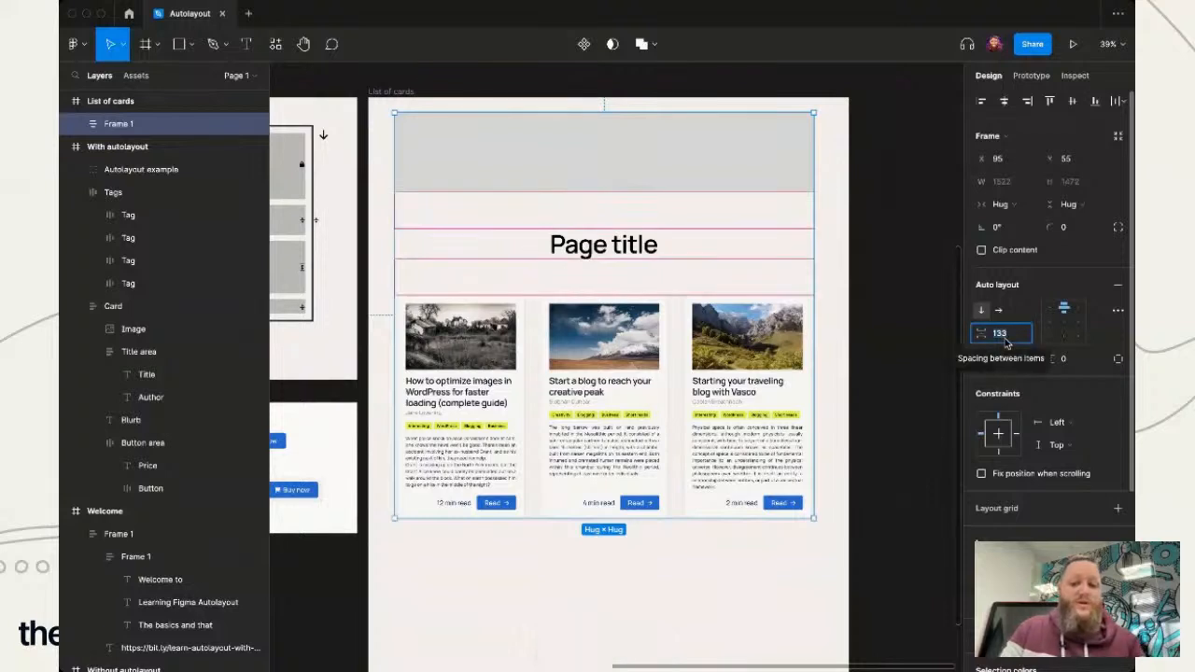
text(40)
key(Return)
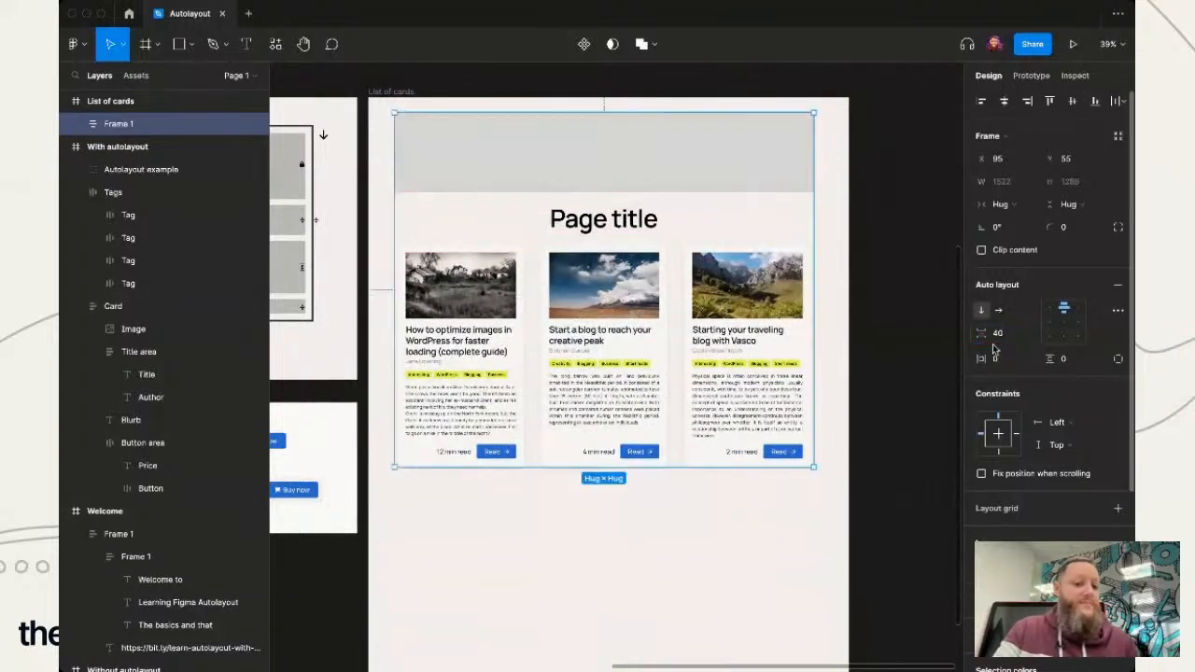
click(1050, 306)
click(706, 569)
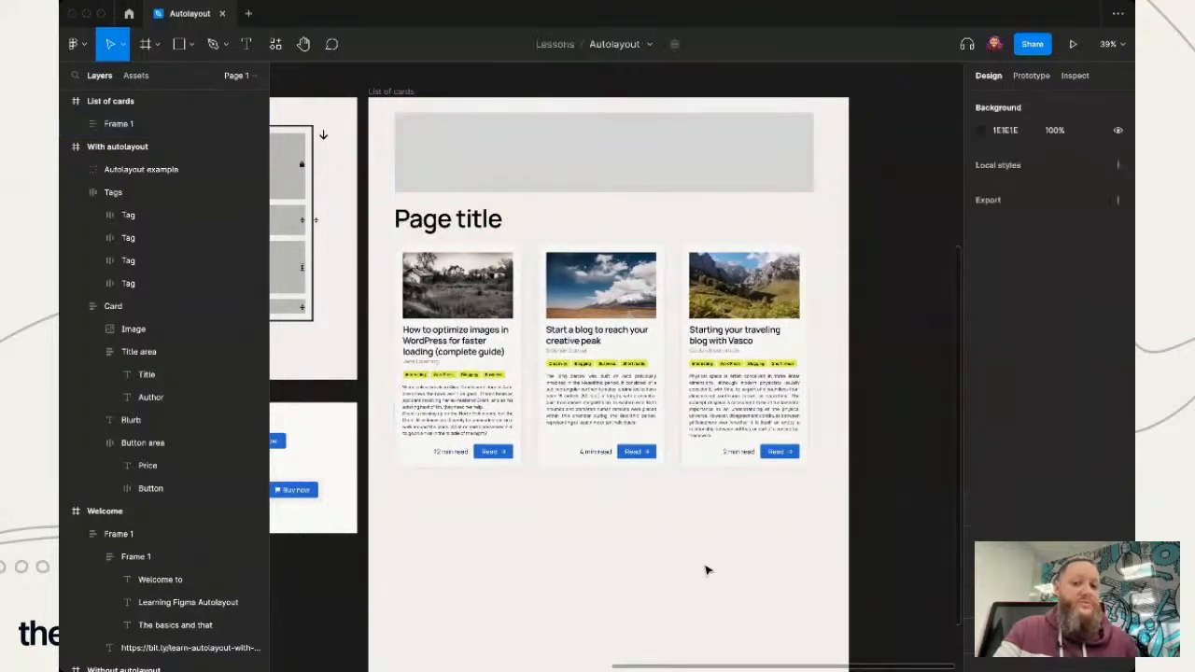
- Check the width resizing options of the outer auto layout frame, keeping Hug contents
click(753, 465)
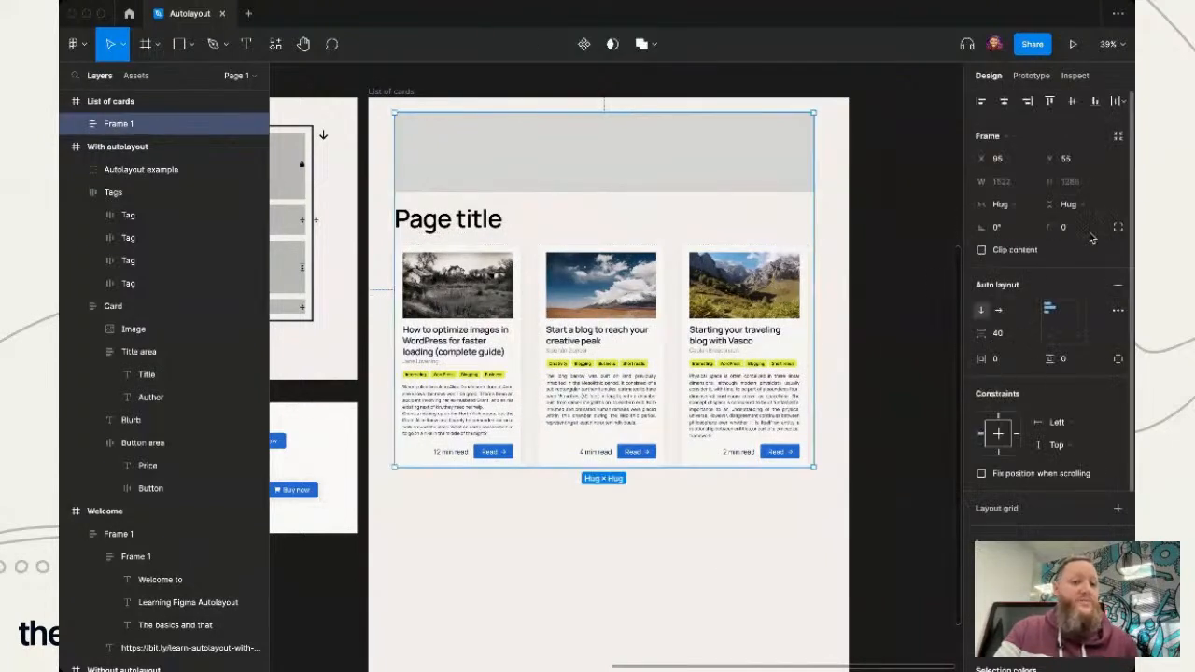
click(1016, 204)
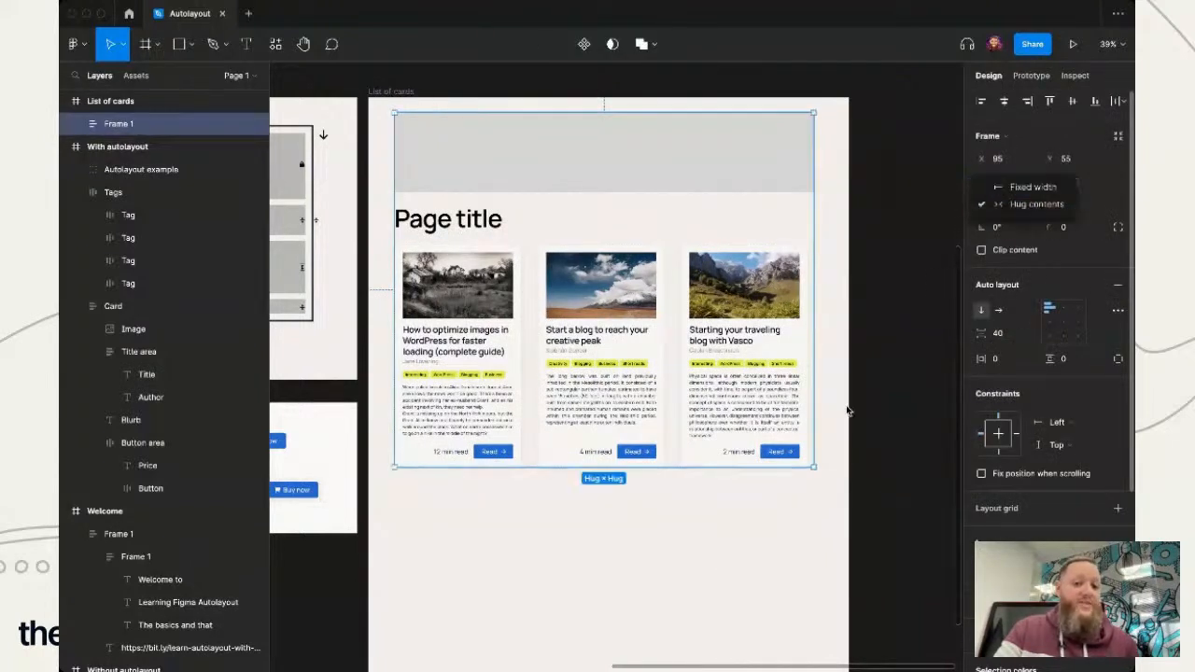
click(1036, 204)
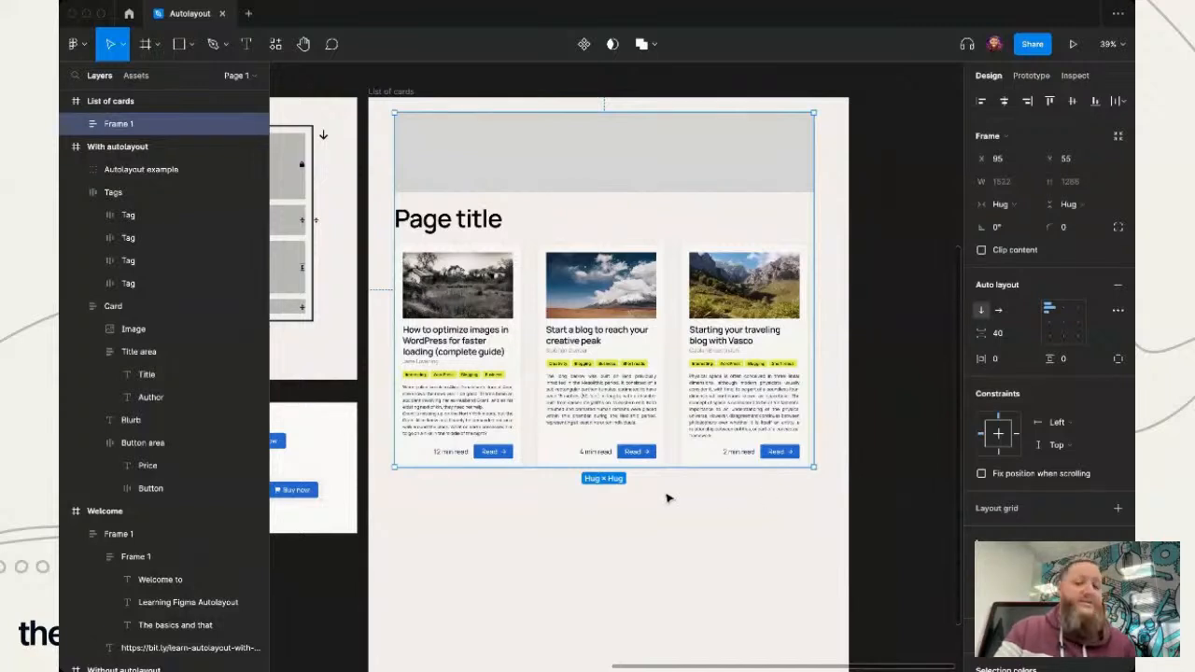
- Examine the nested auto layout levels from the card row down to the second card's tag text, ending with an overview of all frames
click(595, 390)
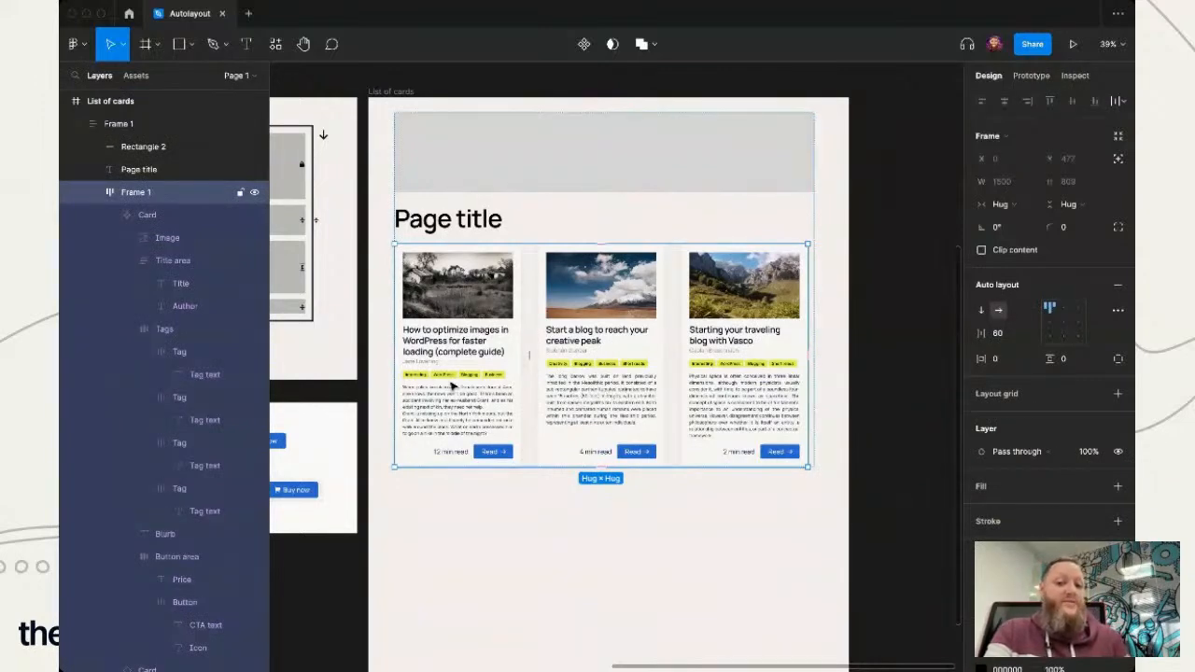
click(611, 392)
click(616, 583)
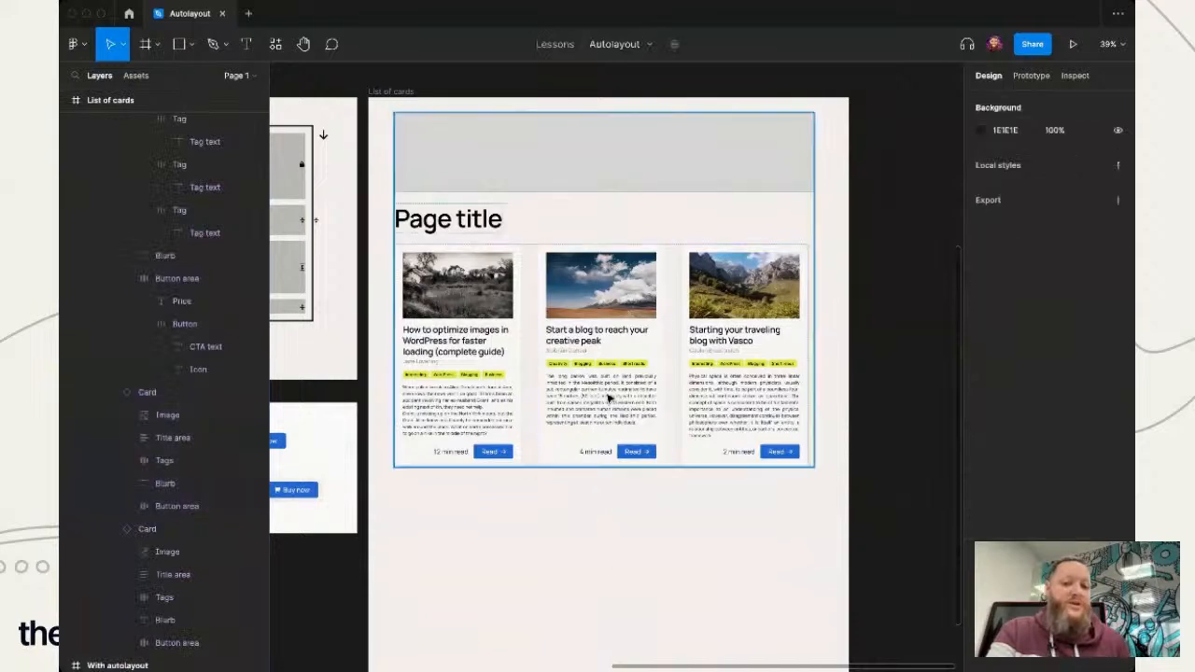
click(604, 393)
click(604, 394)
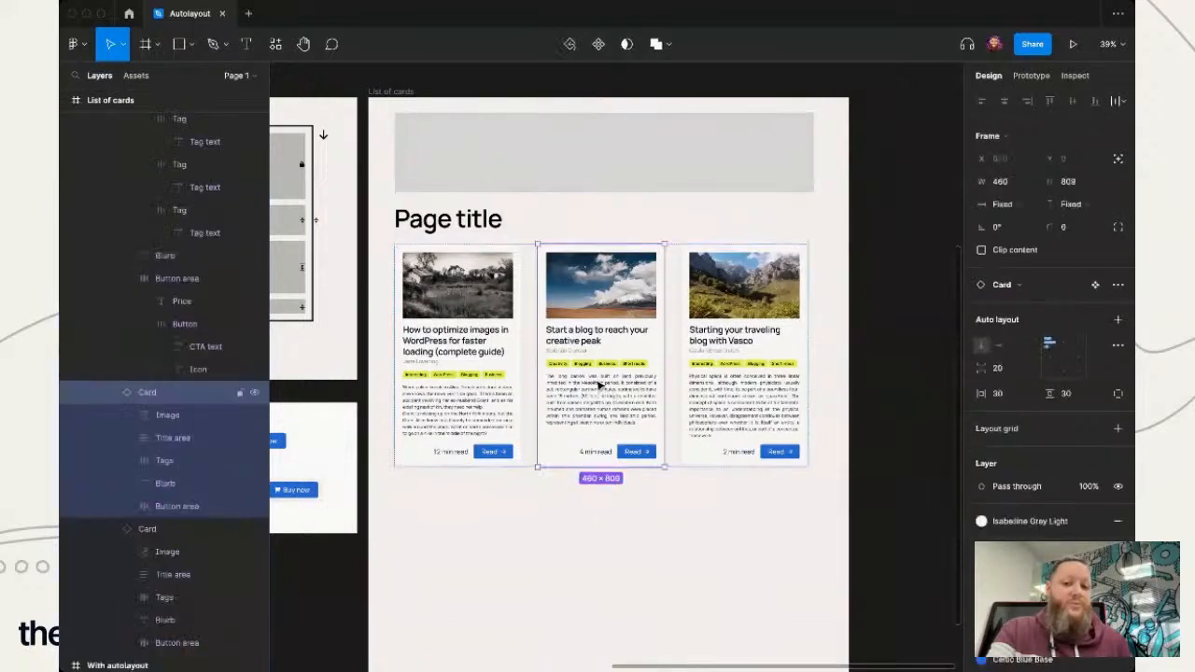
mouse_move(600, 392)
mouse_down()
mouse_move(701, 392)
mouse_move(494, 390)
mouse_move(699, 379)
mouse_move(593, 386)
mouse_up()
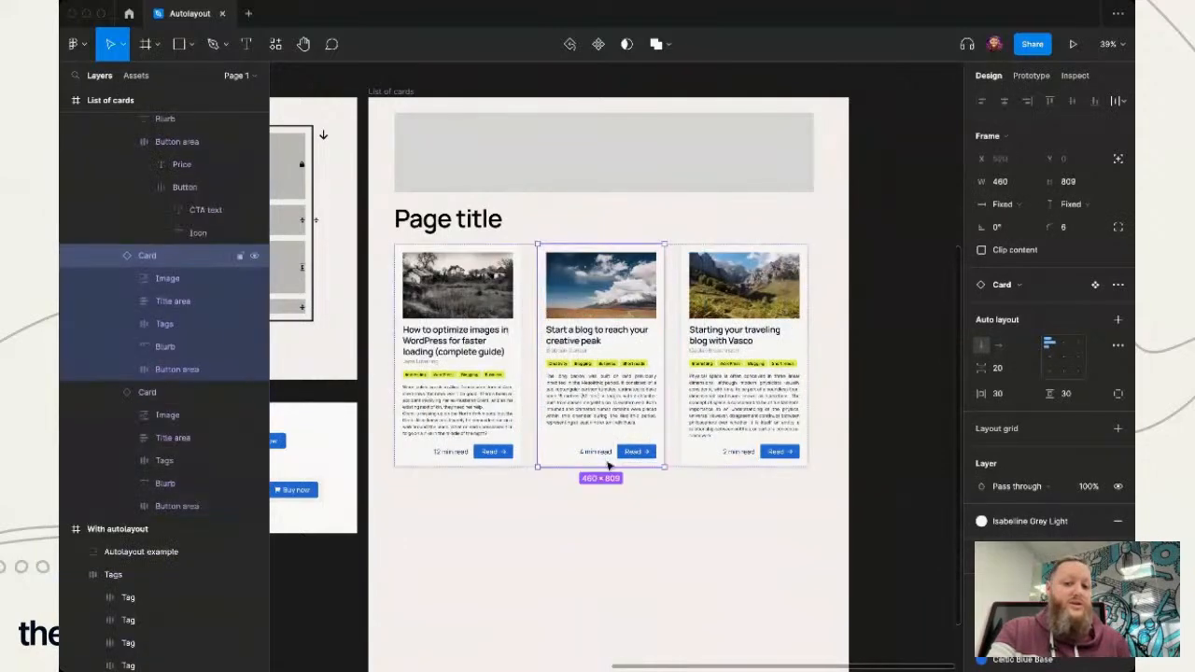
super+click(608, 370)
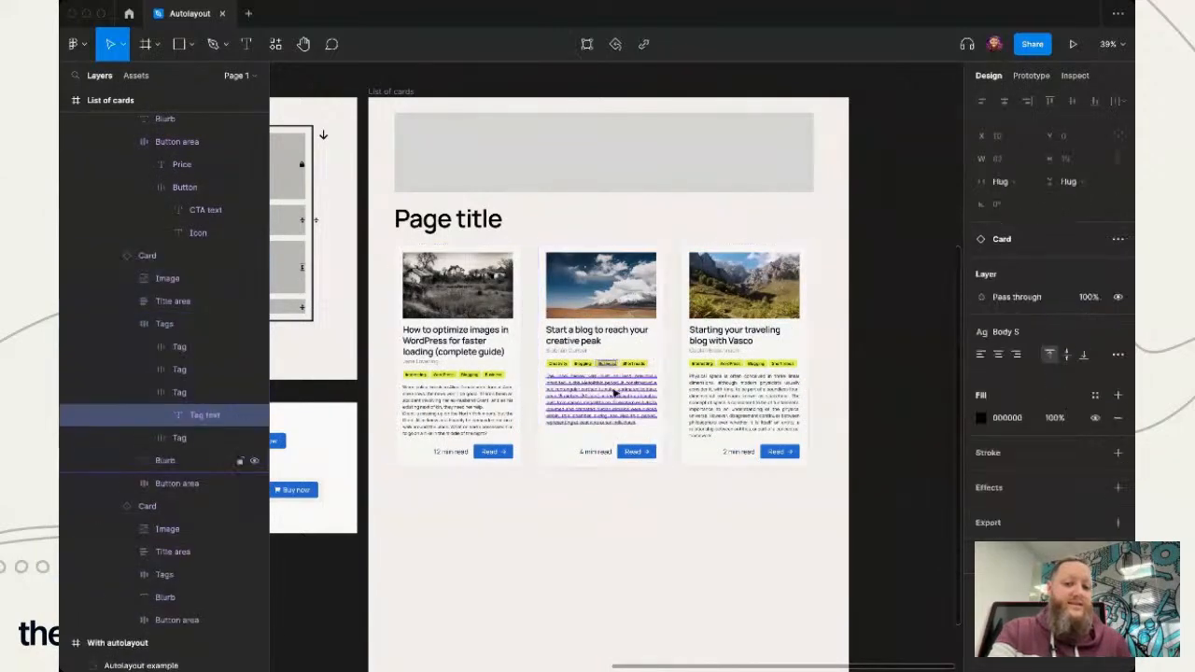
key(shift+2)
key(shift+1)
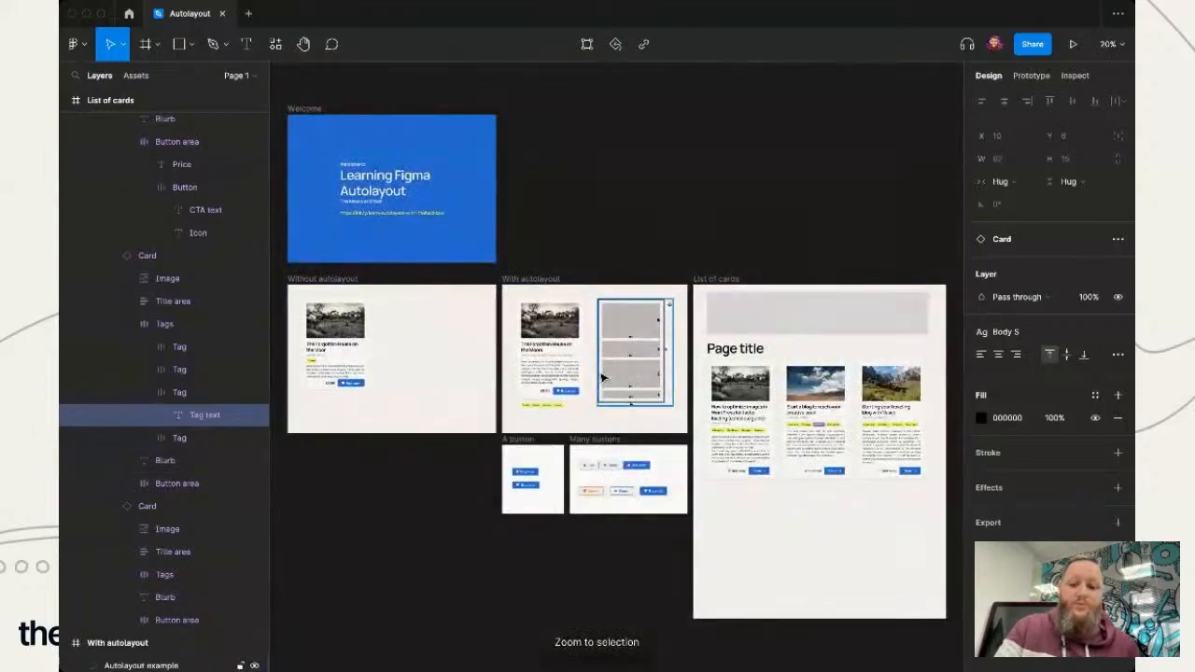
- Examine the row of tags in the second card up close, including the Business tag's auto layout
key(shift+2)
scroll(656, 509, down, 3)
scroll(657, 513, down, 2)
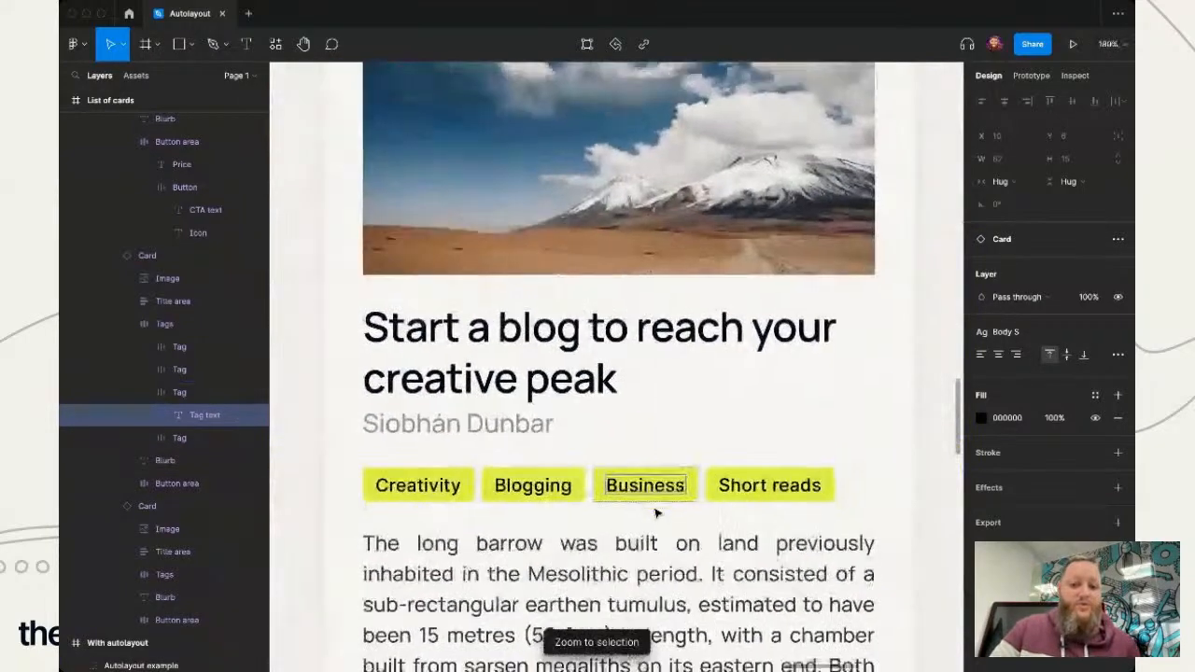
scroll(656, 513, down, 2)
click(898, 295)
double_click(660, 385)
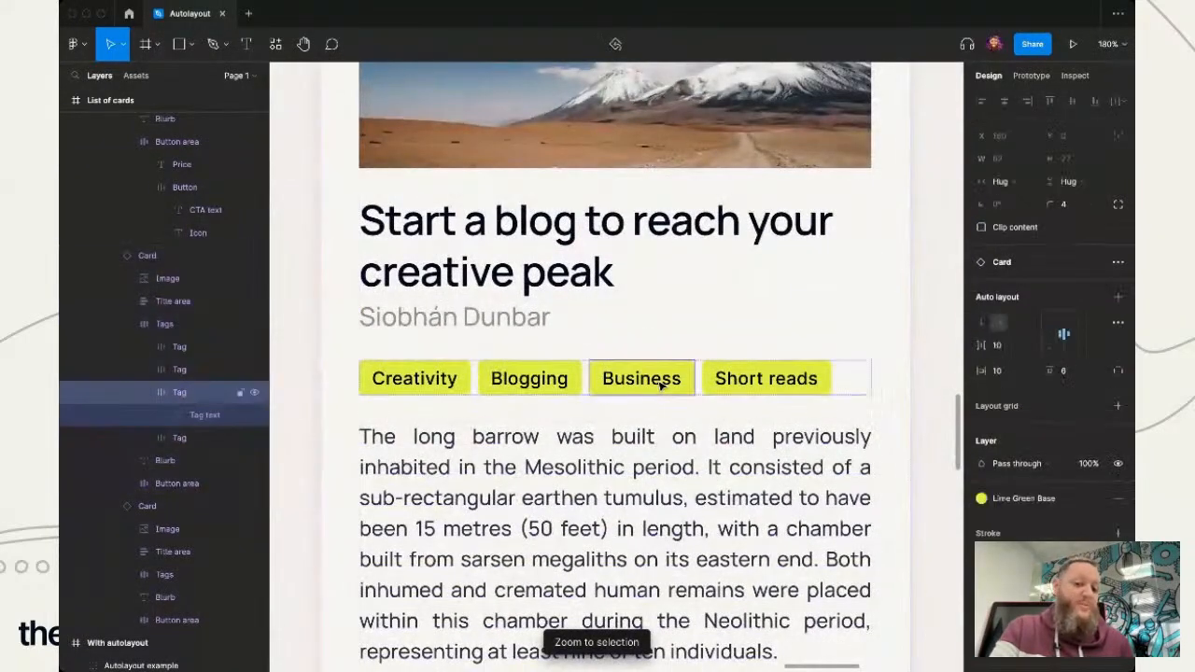
key(Escape)
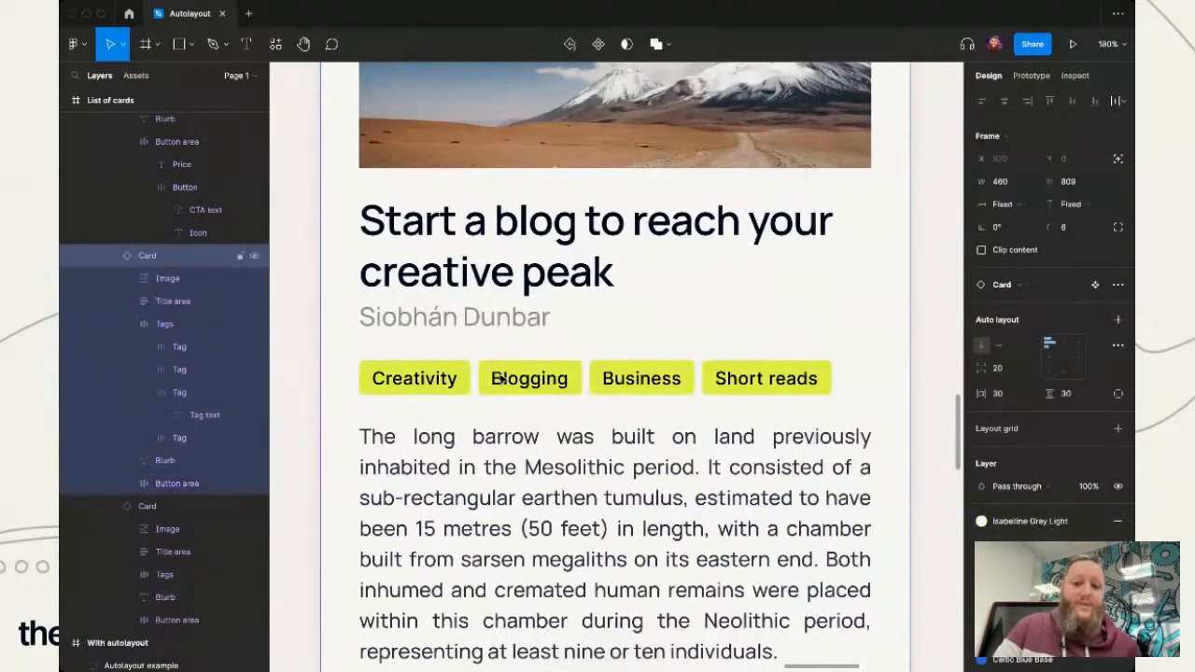
double_click(610, 377)
key(Escape)
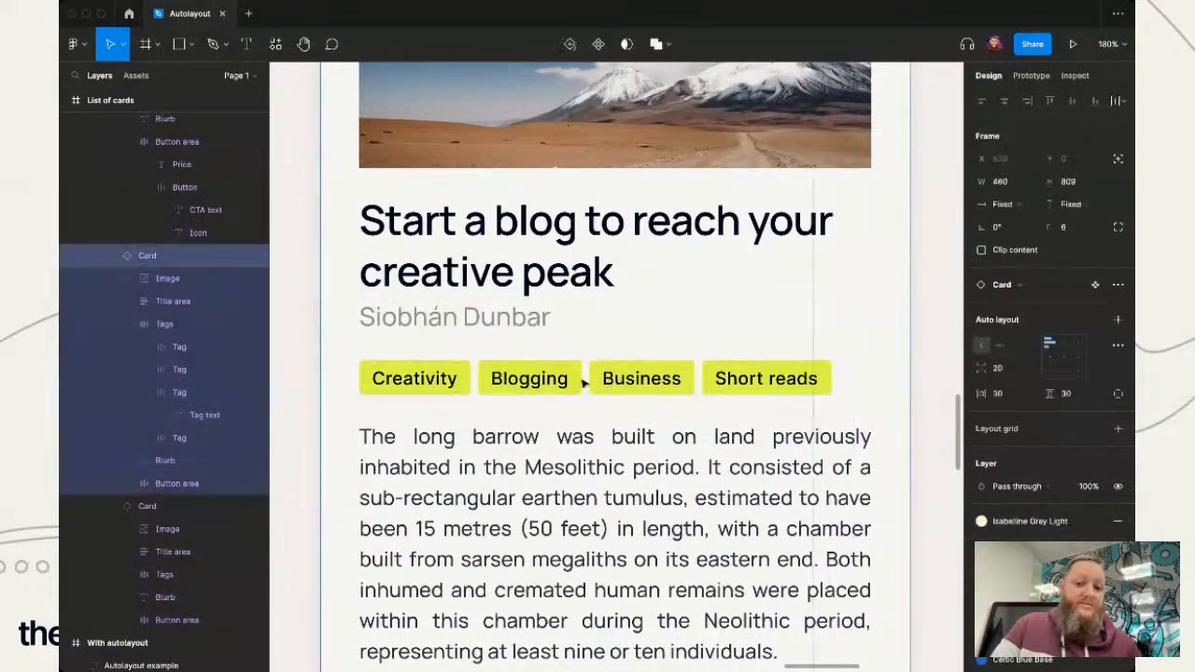
- Reorder the first card's tags by moving the Interesting tag between WordPress and Blogging
scroll(383, 463, down, 5)
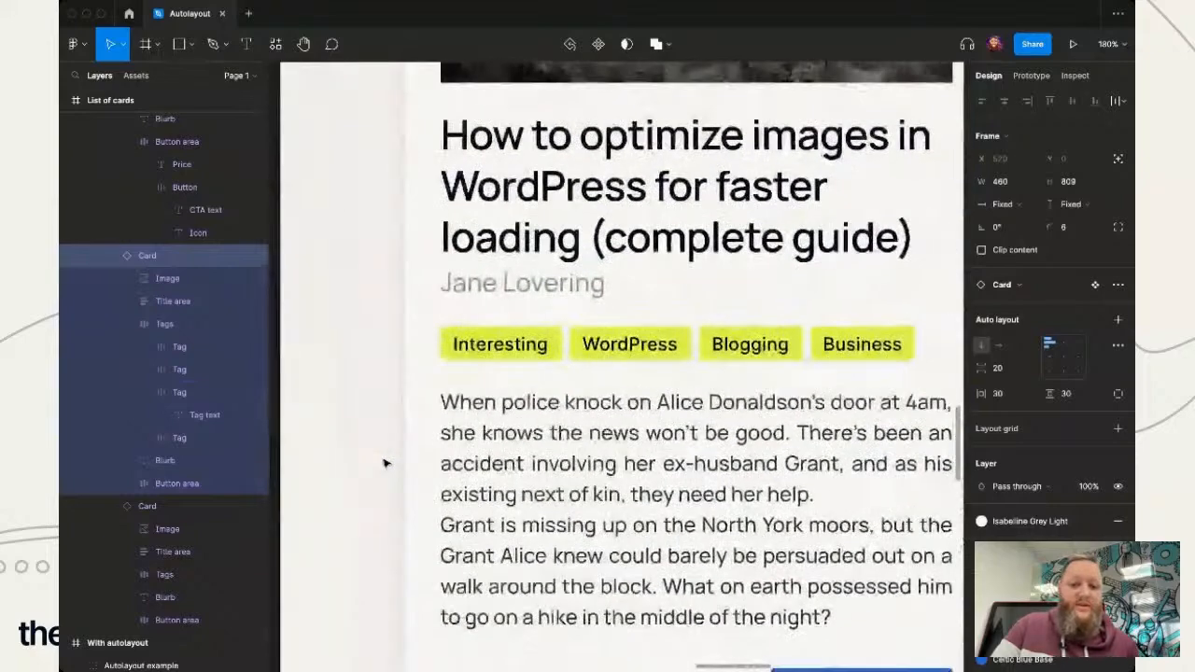
double_click(680, 344)
click(512, 343)
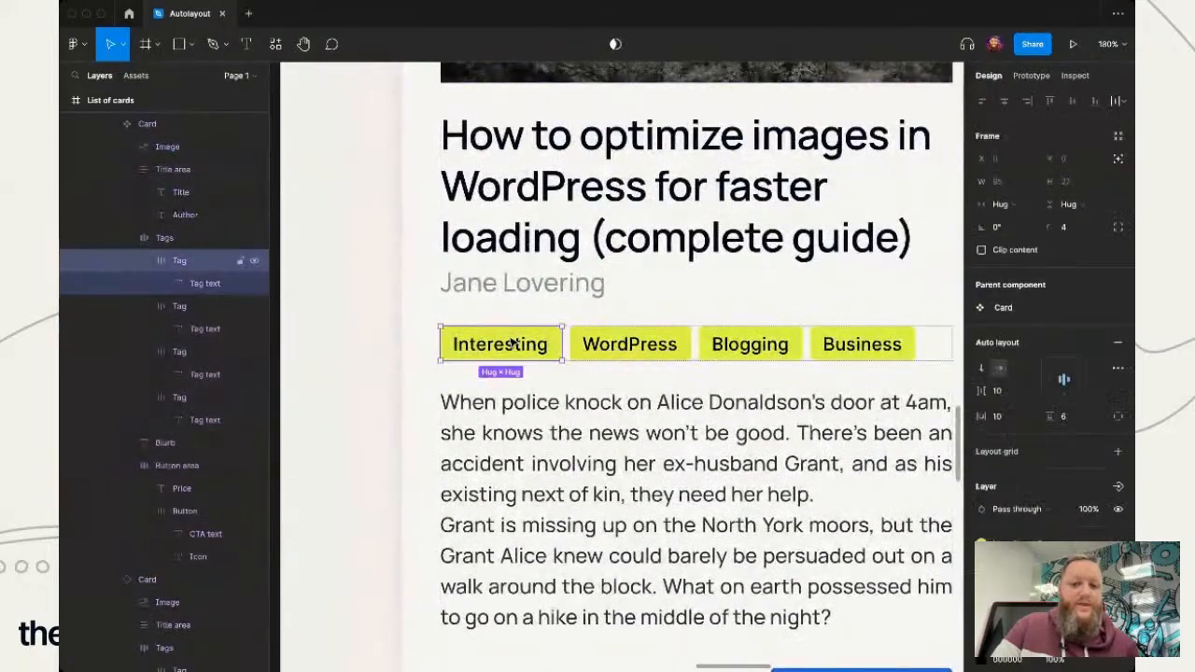
drag(512, 343, 653, 339)
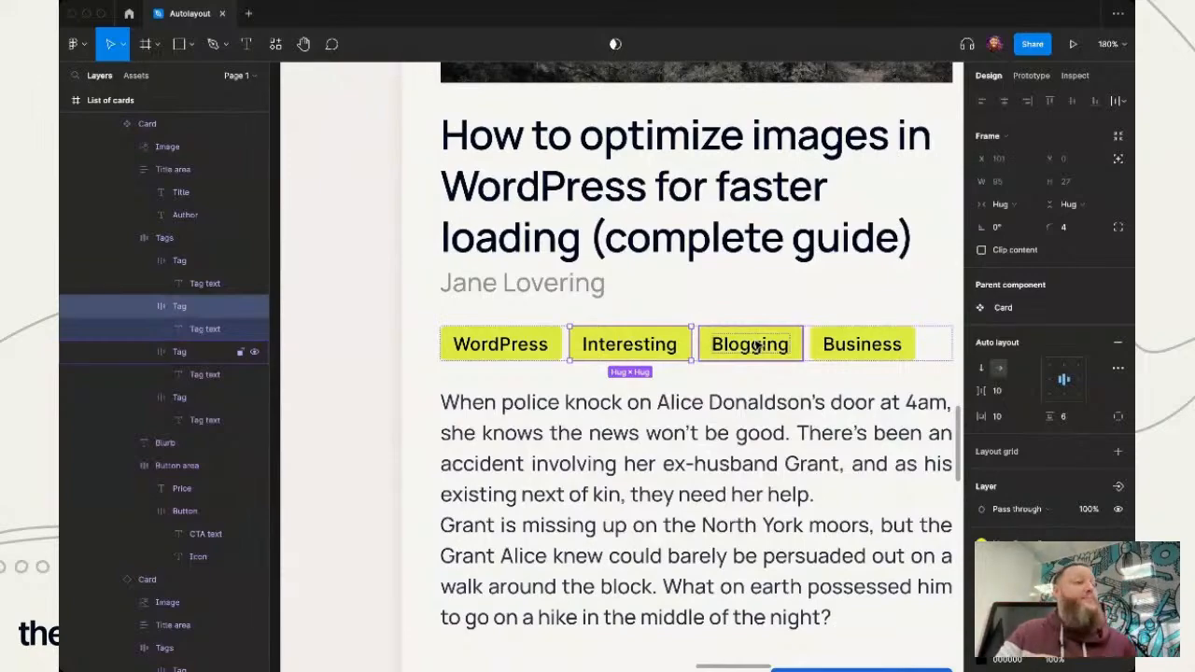
- Duplicate the third card inside the card row to add a fourth card
scroll(756, 345, down, 10)
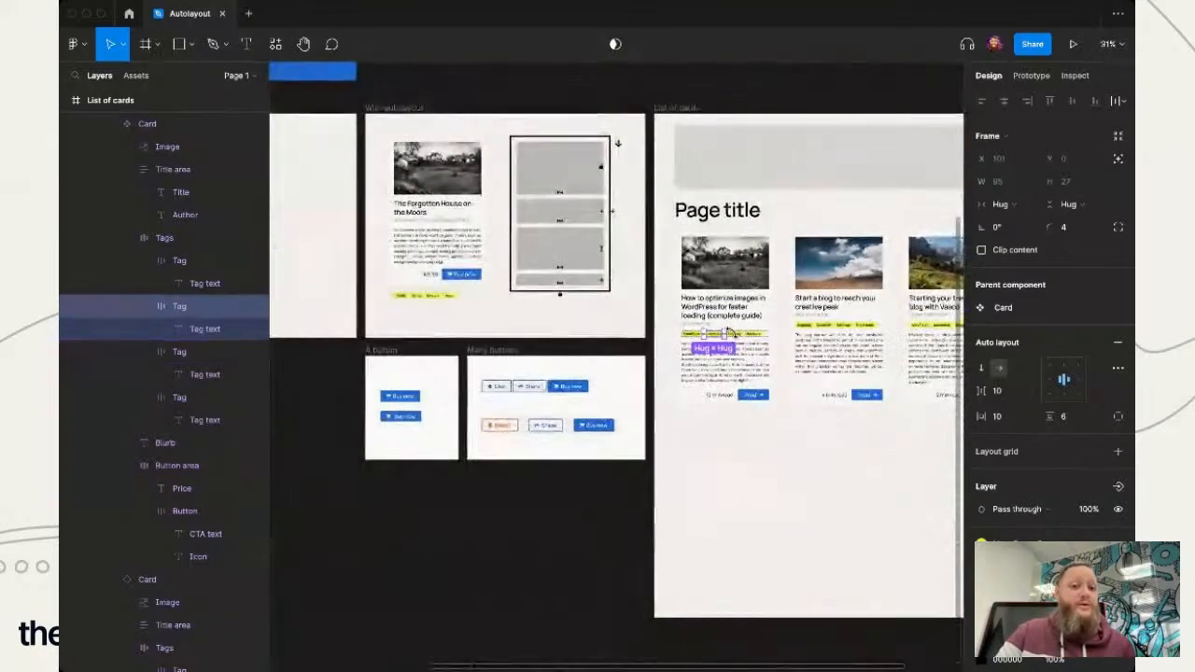
scroll(883, 566, right, 5)
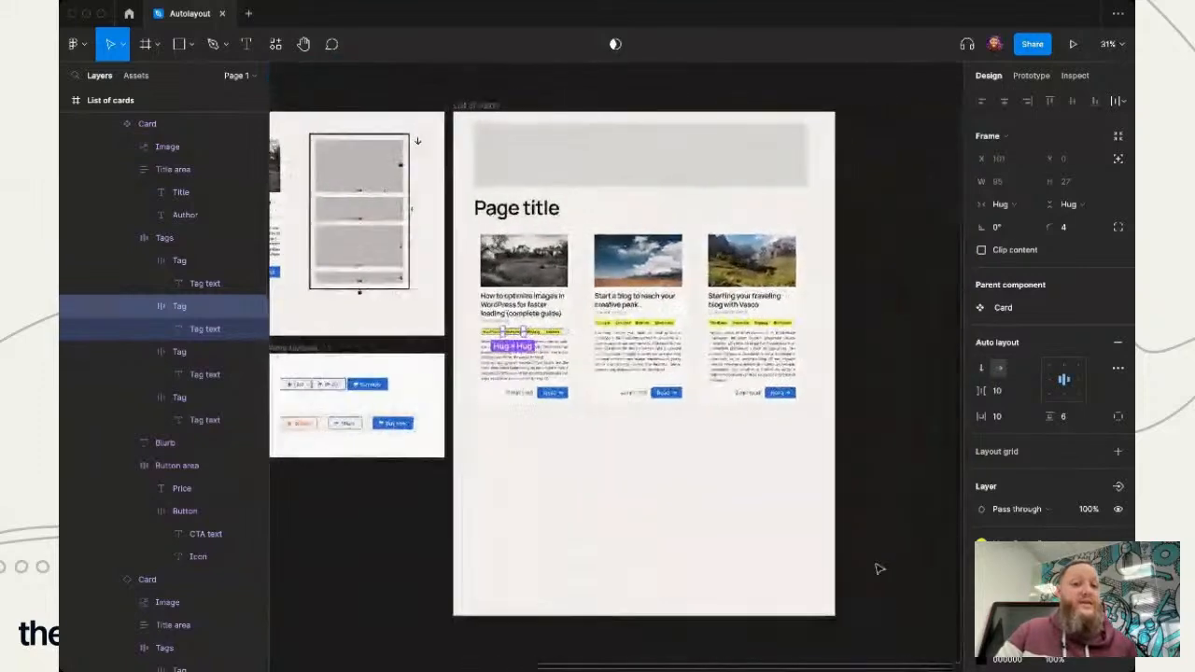
scroll(877, 568, left, 1)
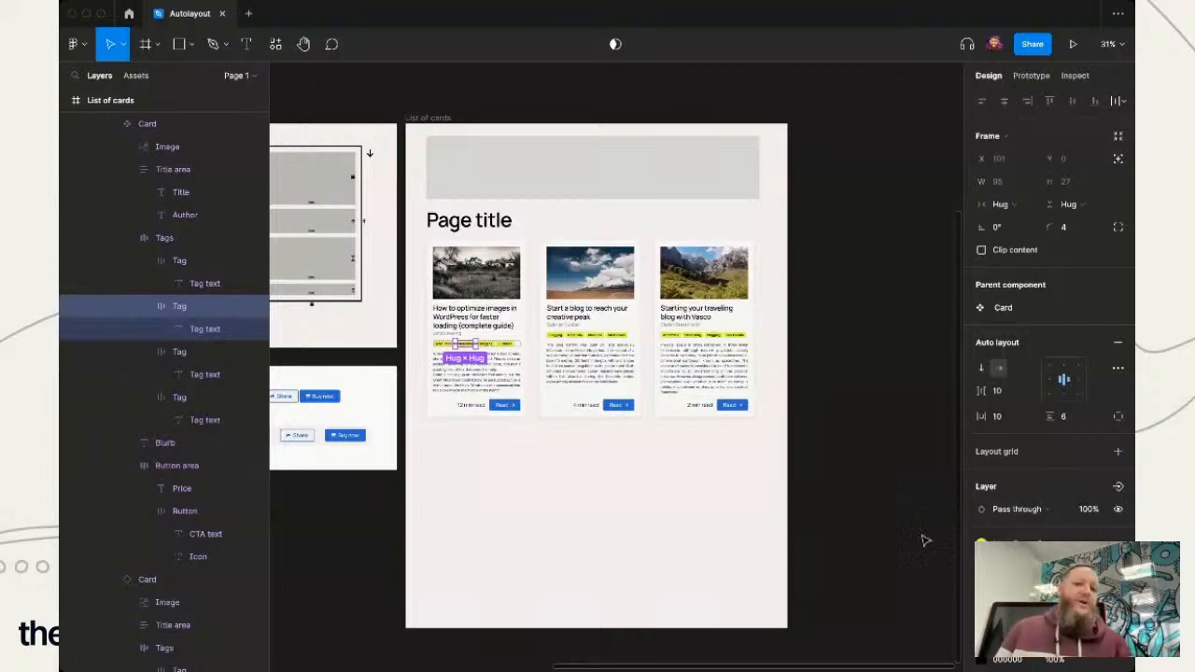
click(627, 534)
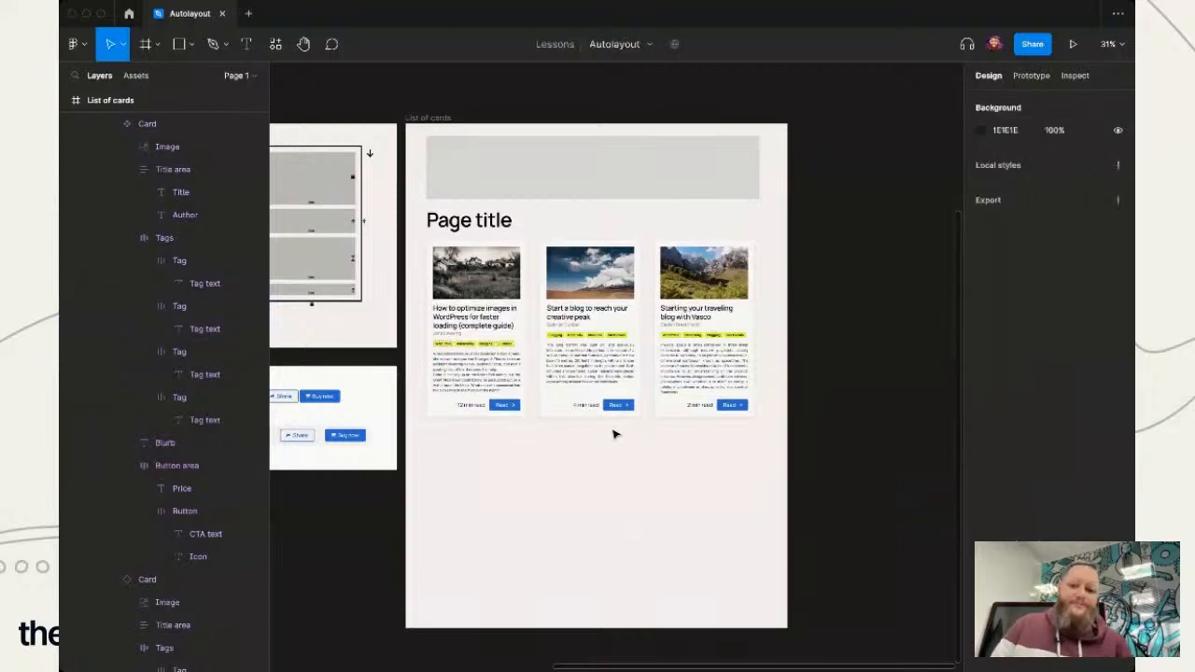
ctrl+scroll(621, 434, up, 2)
click(747, 359)
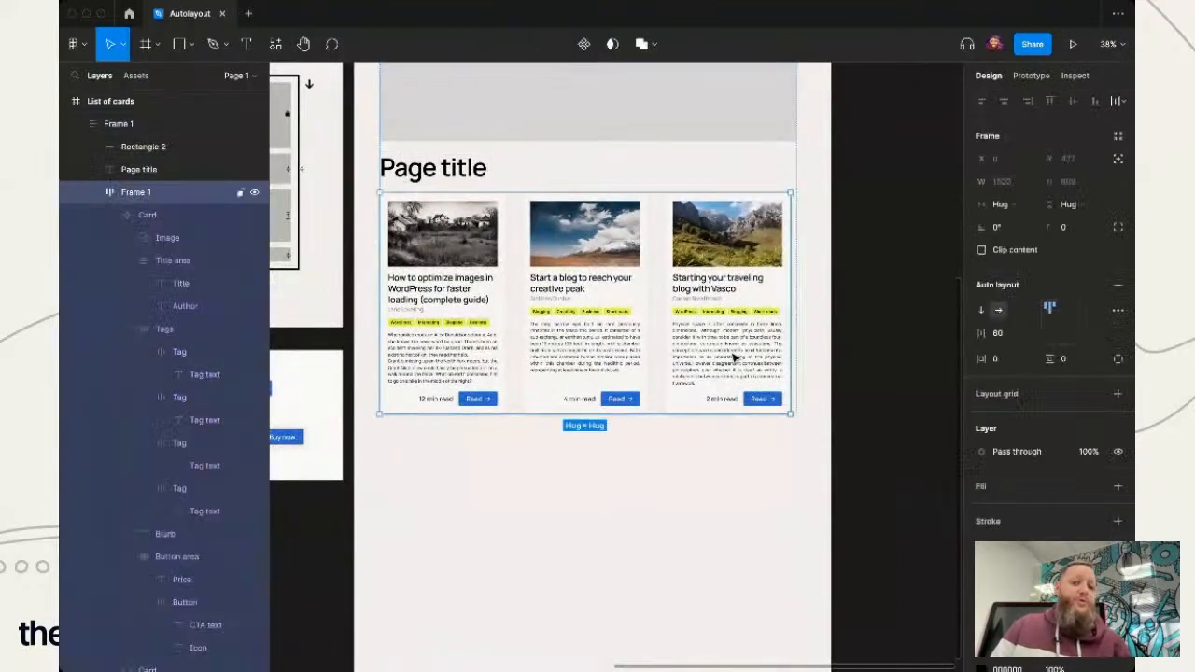
click(726, 351)
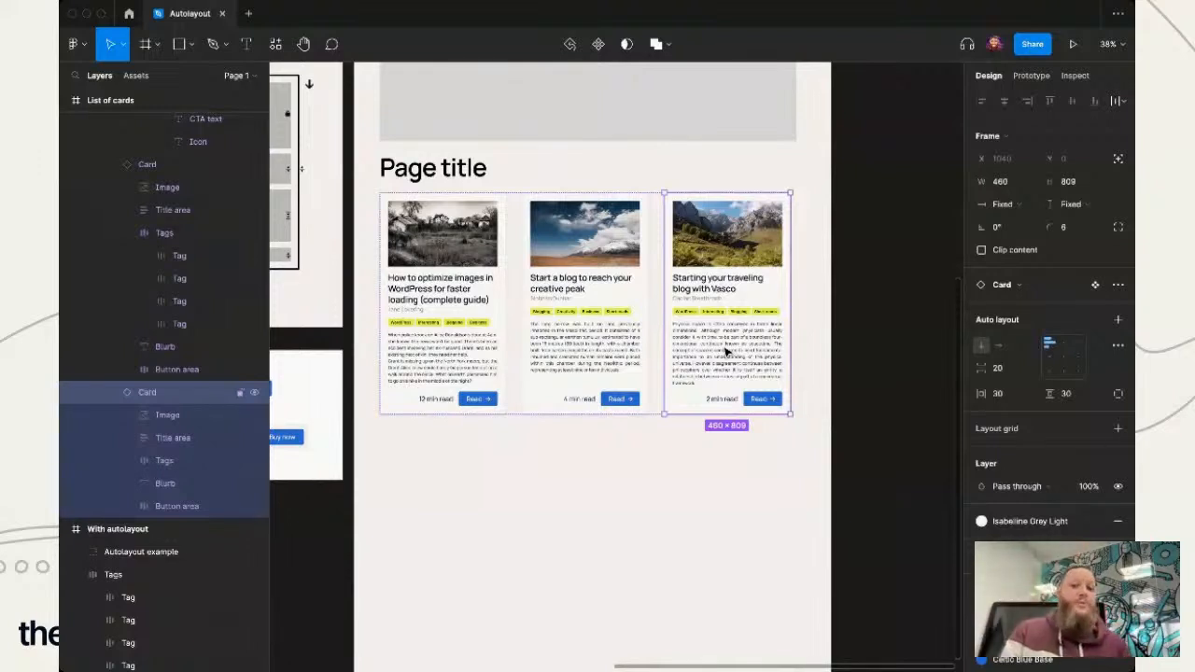
key(ctrl+d)
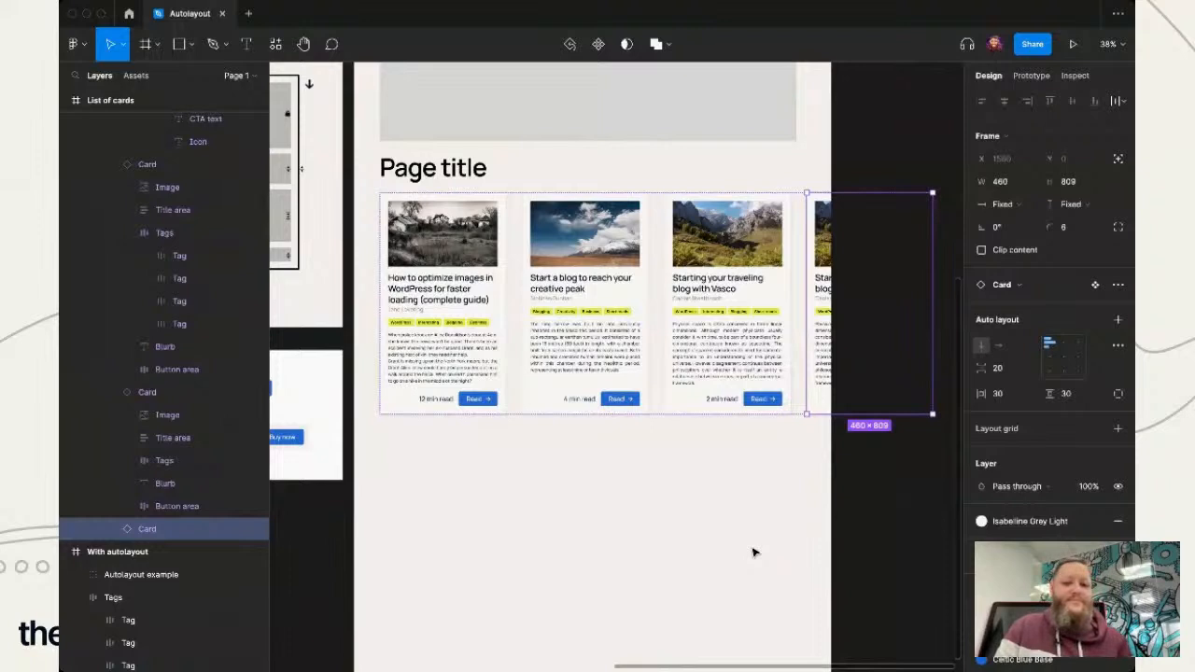
- Delete the duplicated fourth card from the card row
click(681, 579)
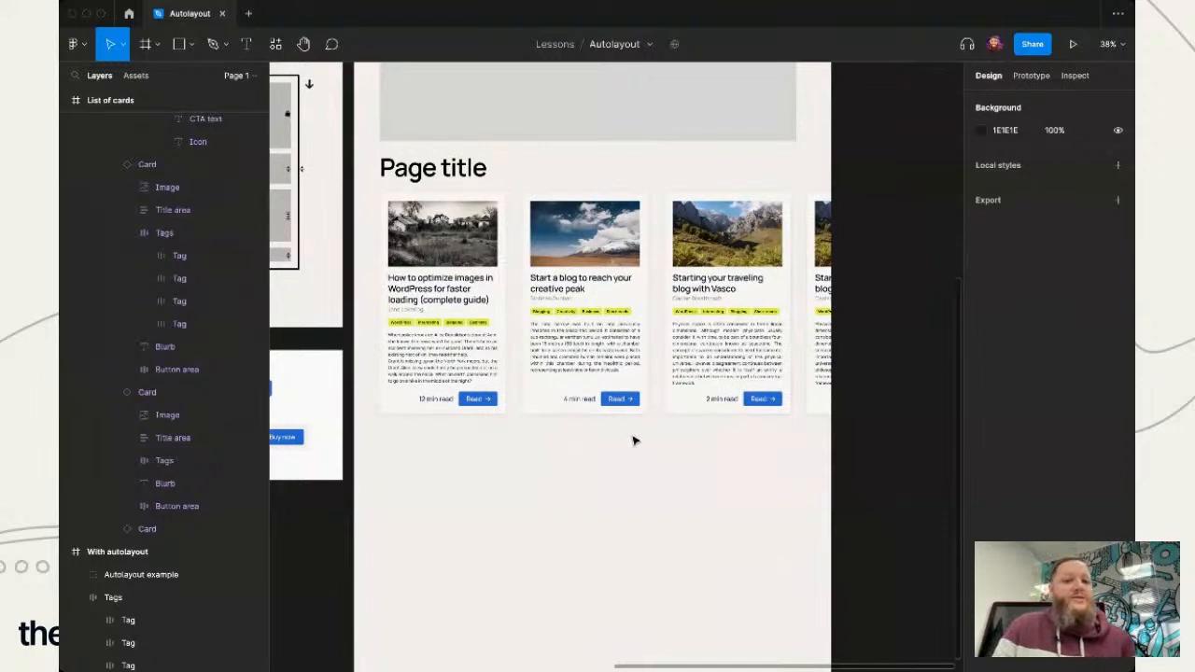
click(827, 361)
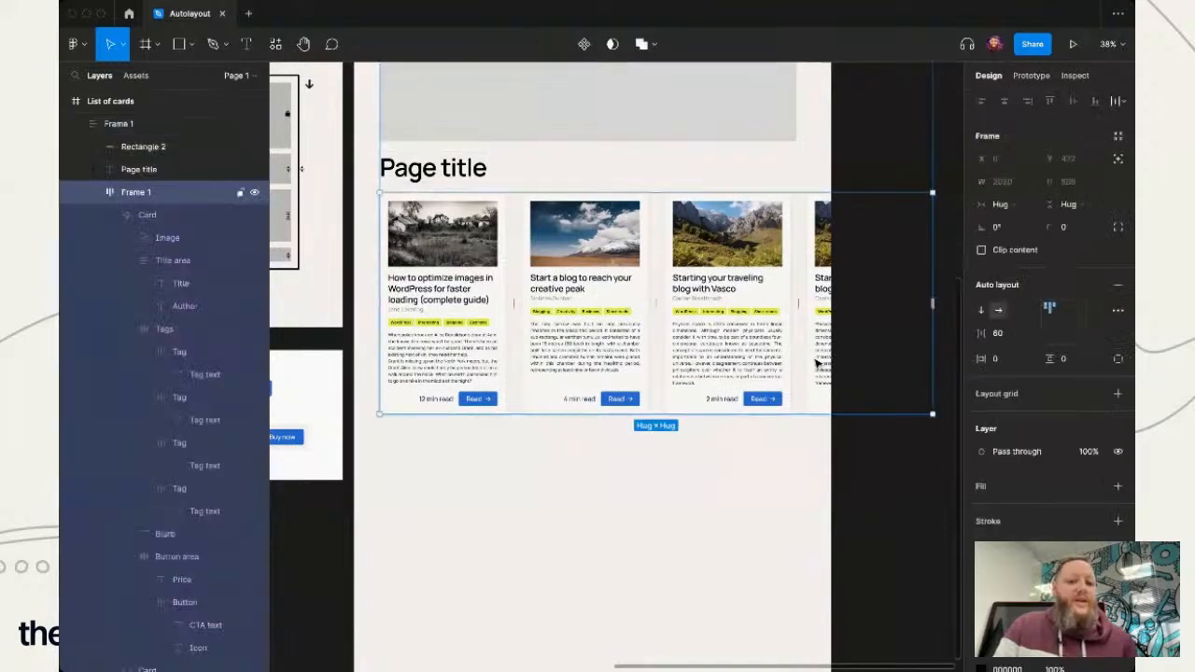
click(817, 364)
key(Delete)
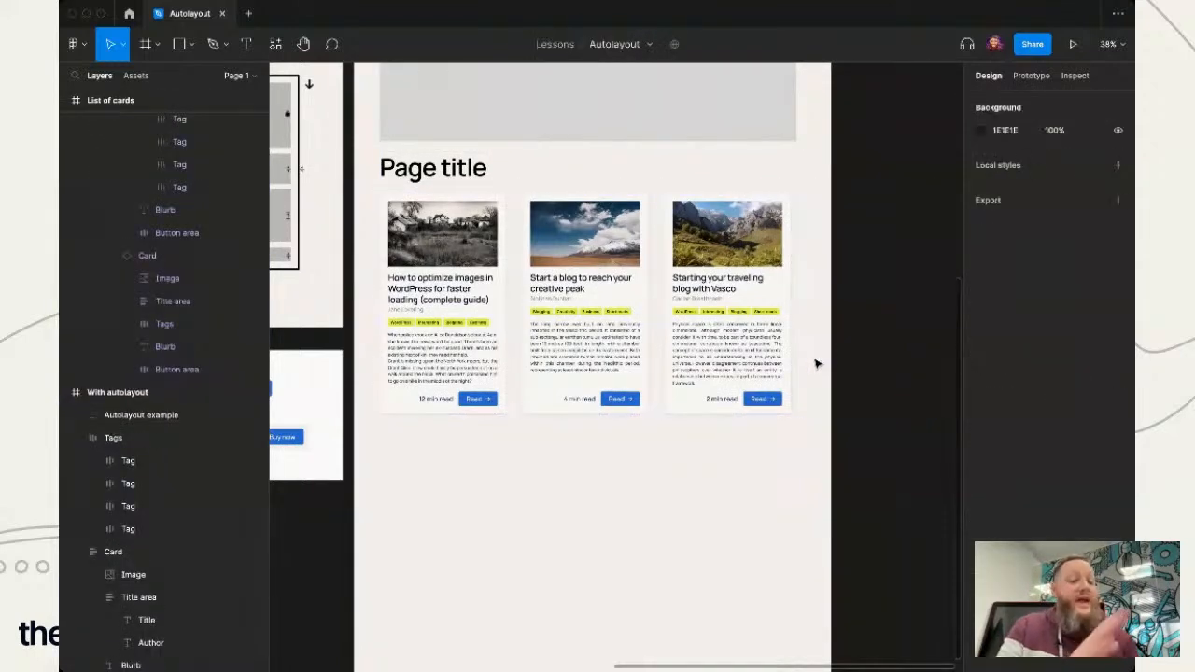
- Set the card row's width resizing to Fixed and widen it to about 1522 to match the banner above
click(698, 396)
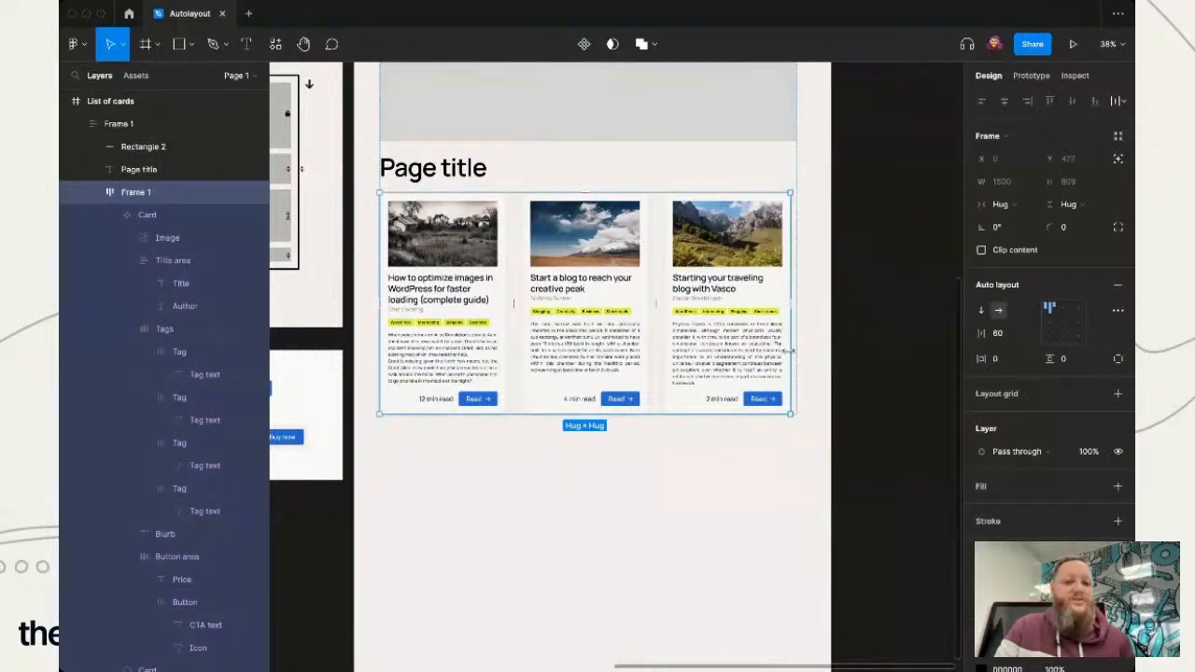
click(1009, 208)
click(1013, 188)
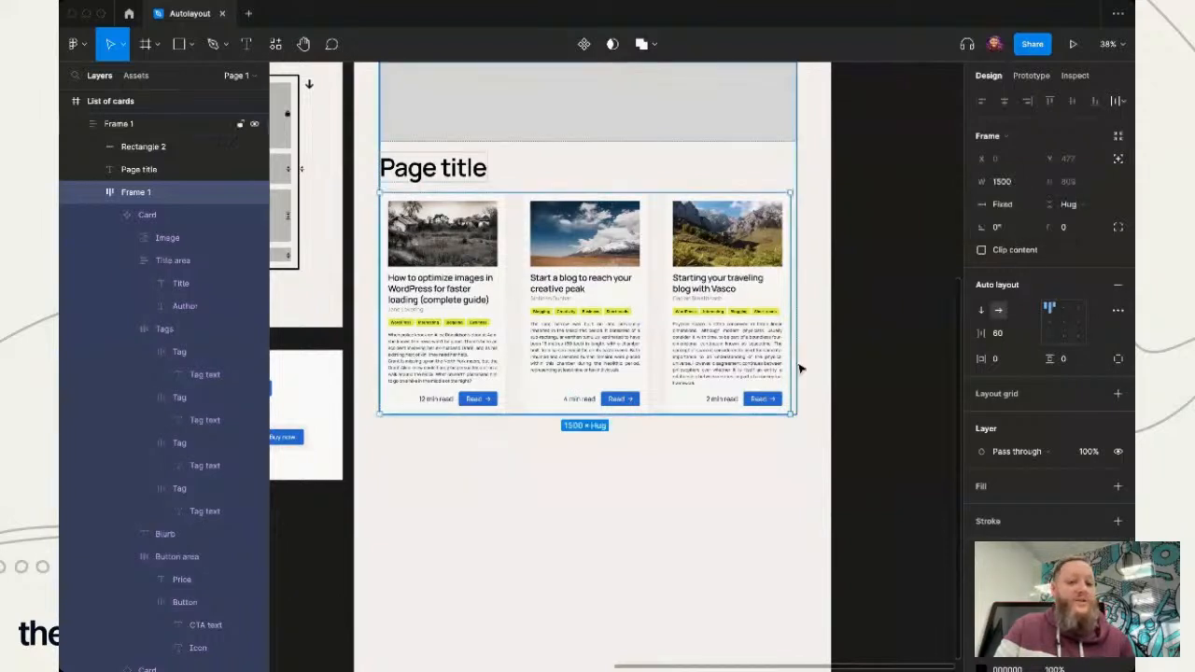
drag(789, 365, 796, 364)
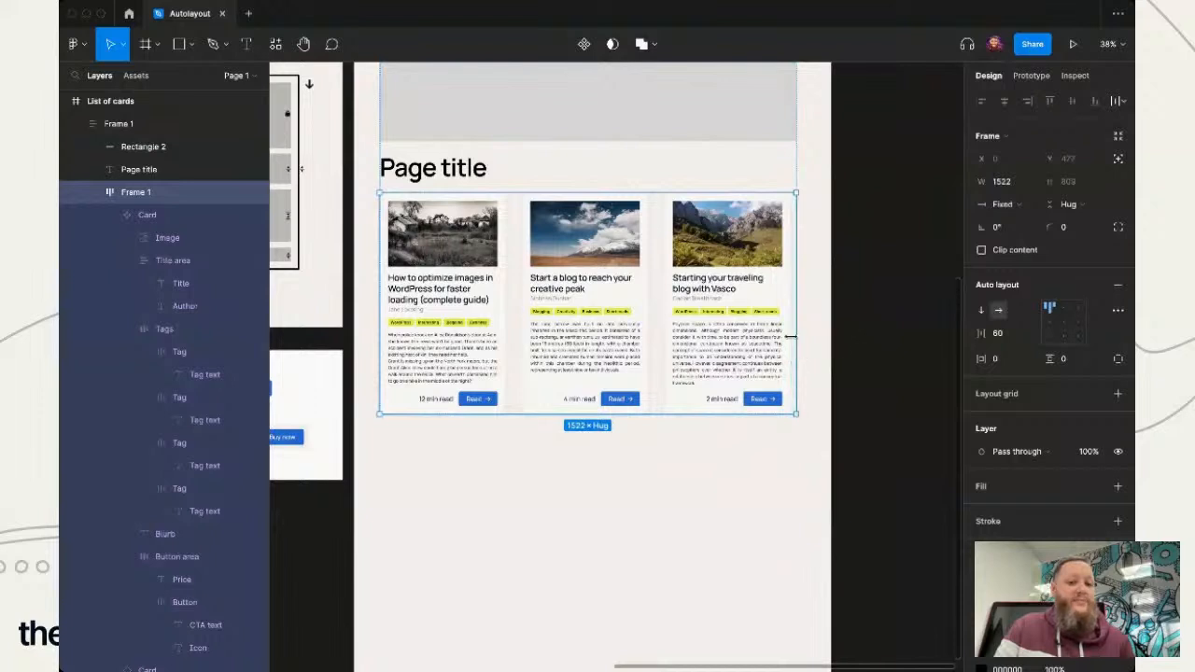
- Add a fourth card to the fixed-width card row by duplicating the third card
click(765, 348)
key(ctrl+d)
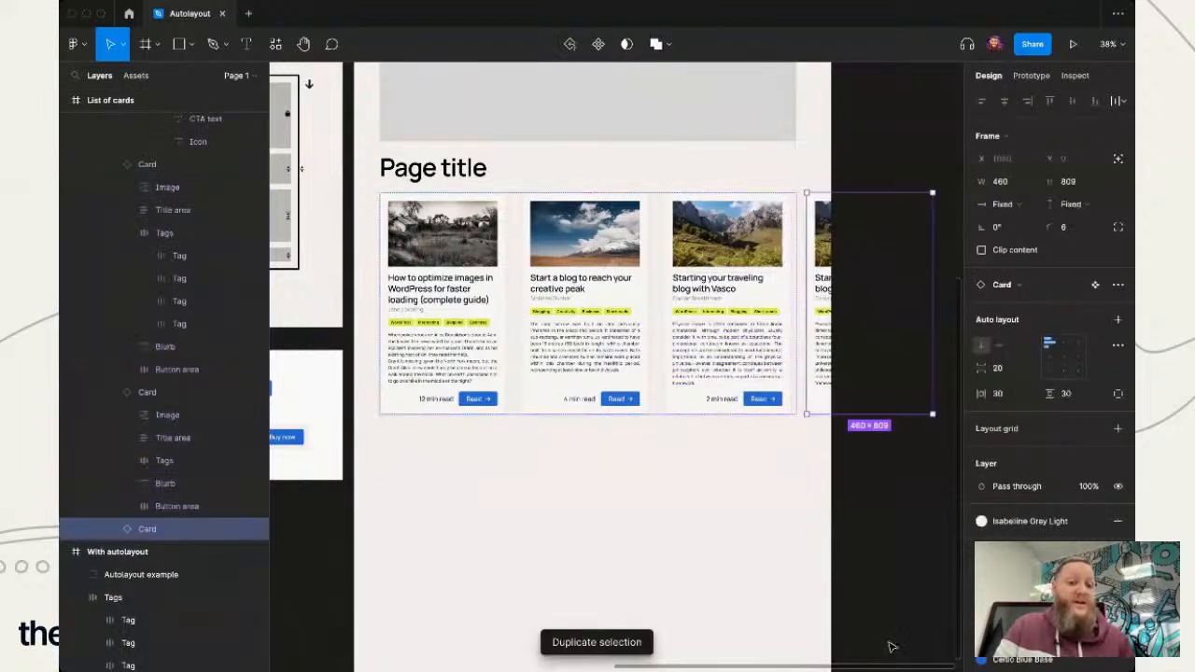
click(782, 492)
click(784, 355)
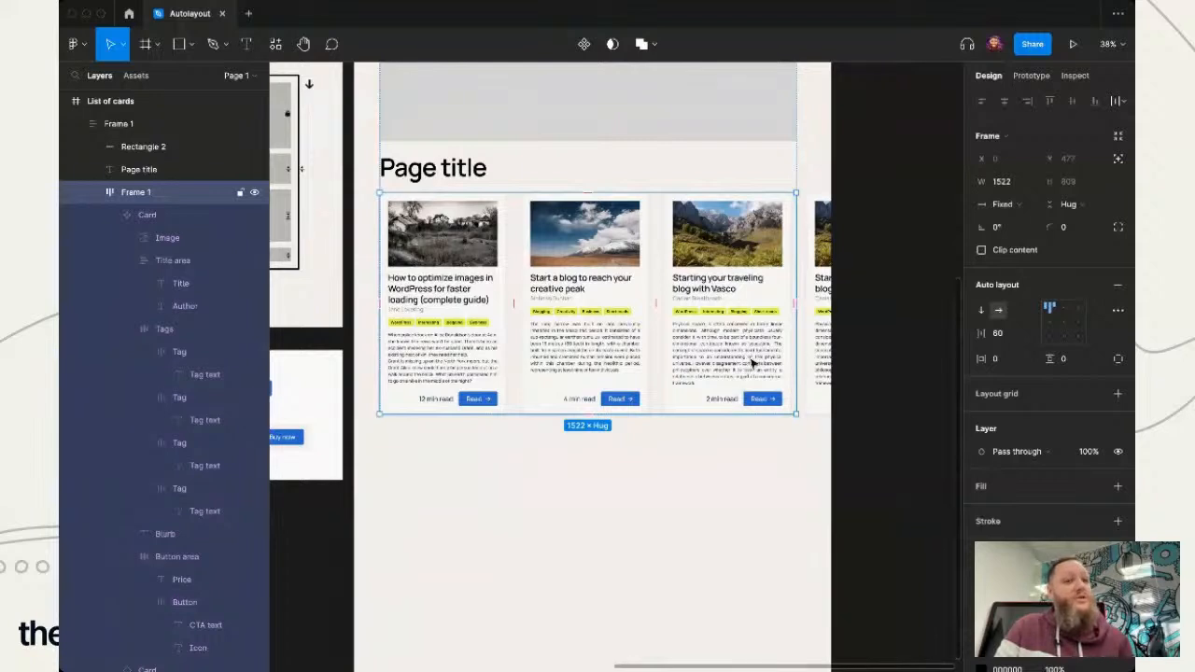
click(739, 491)
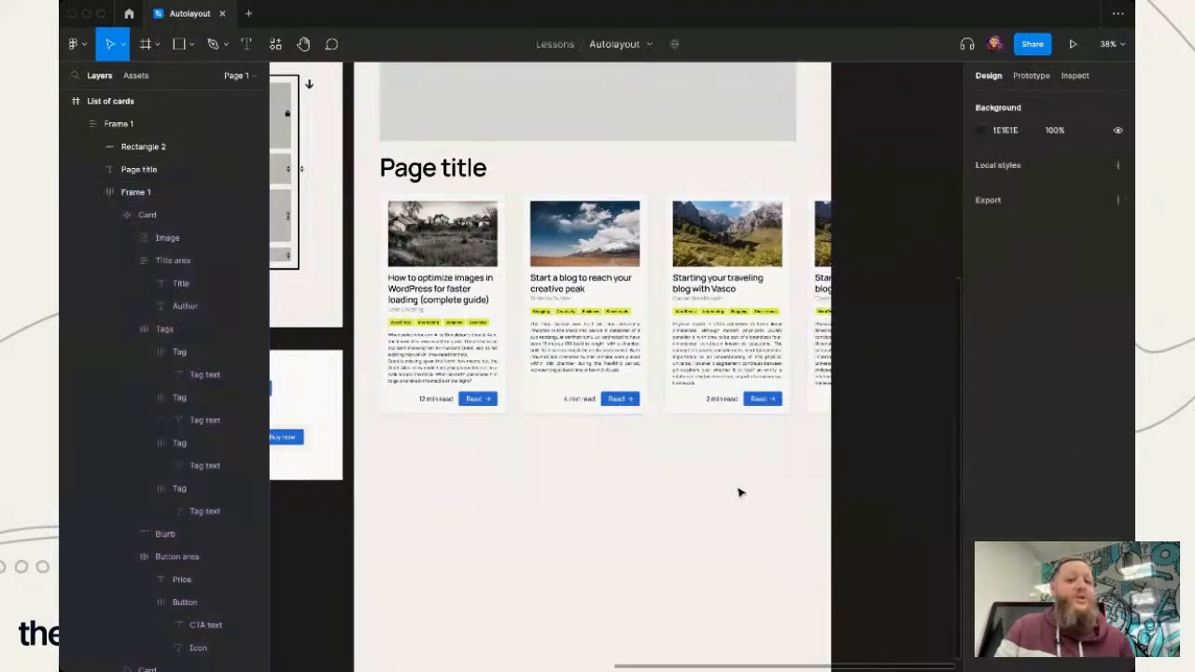
- Turn on Clip content for the card row and switch it back off
double_click(723, 277)
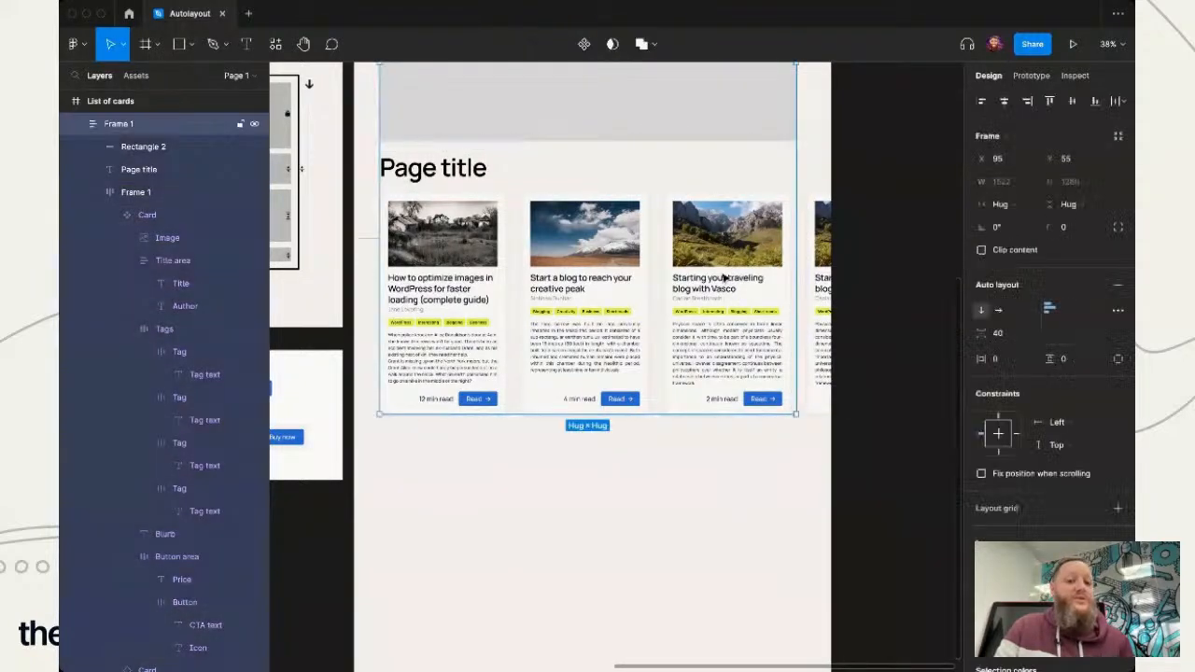
click(982, 250)
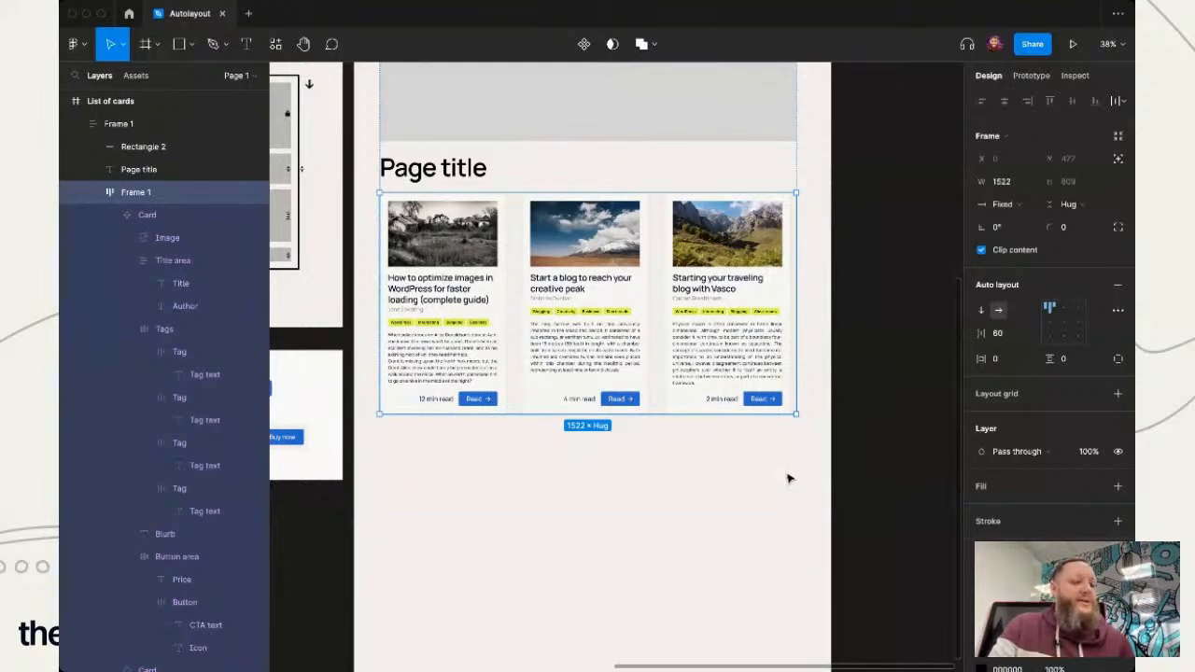
click(982, 251)
click(733, 518)
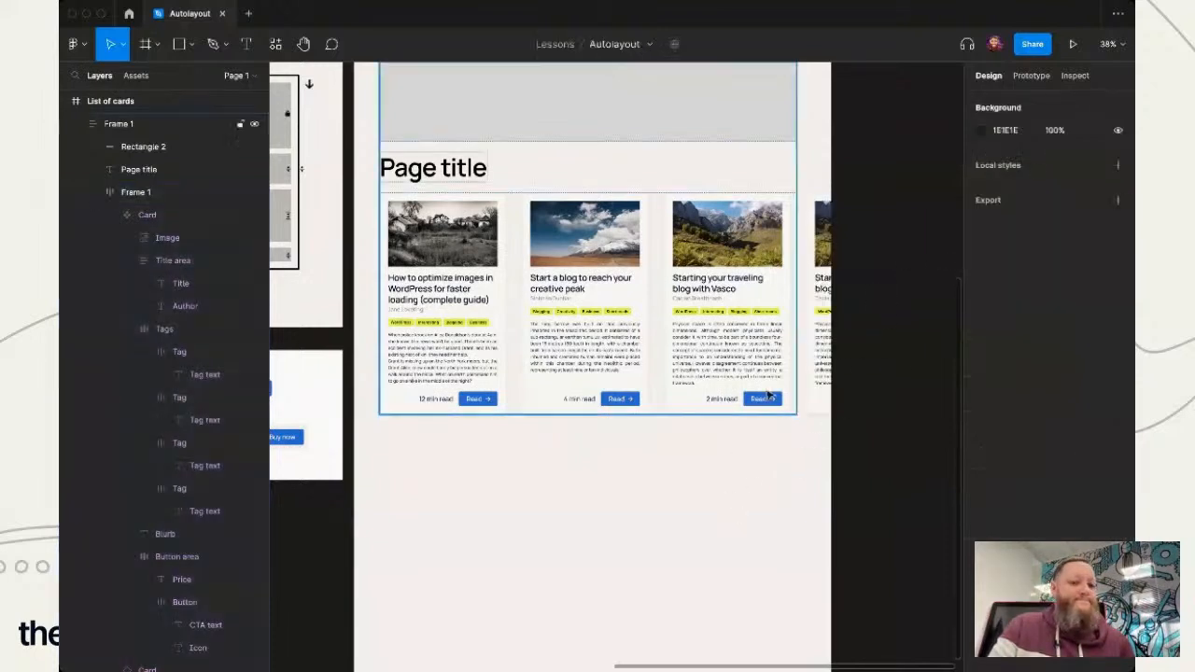
- Set the card row's width resizing to Fill container
double_click(771, 306)
click(1025, 208)
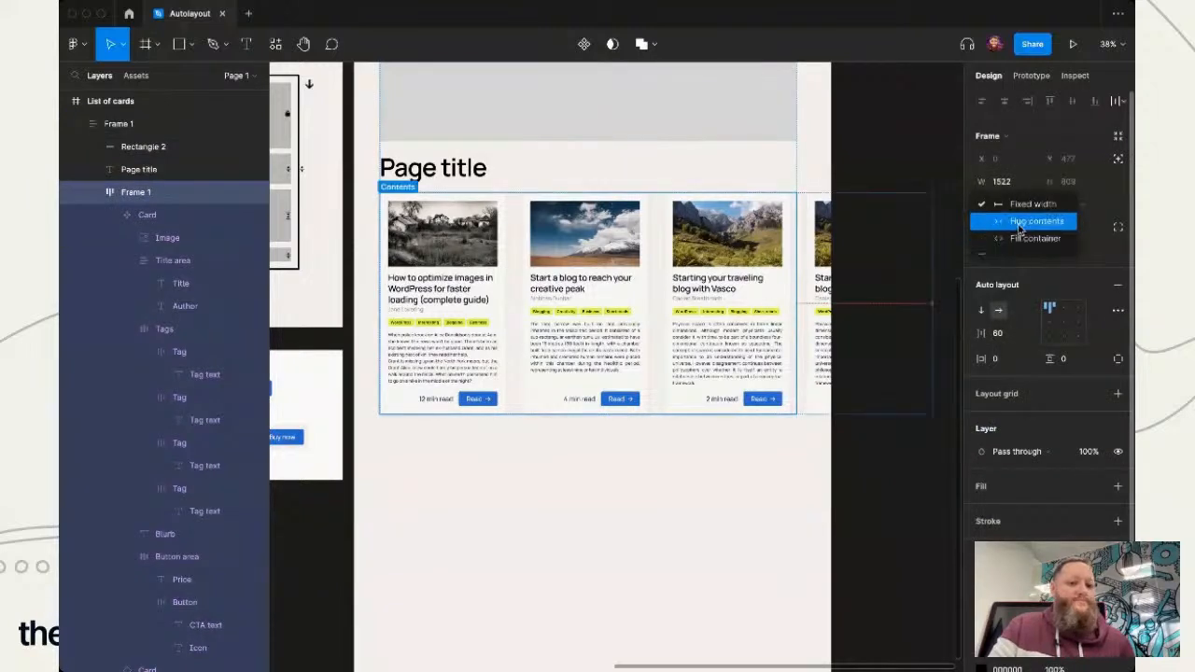
click(1013, 238)
click(657, 613)
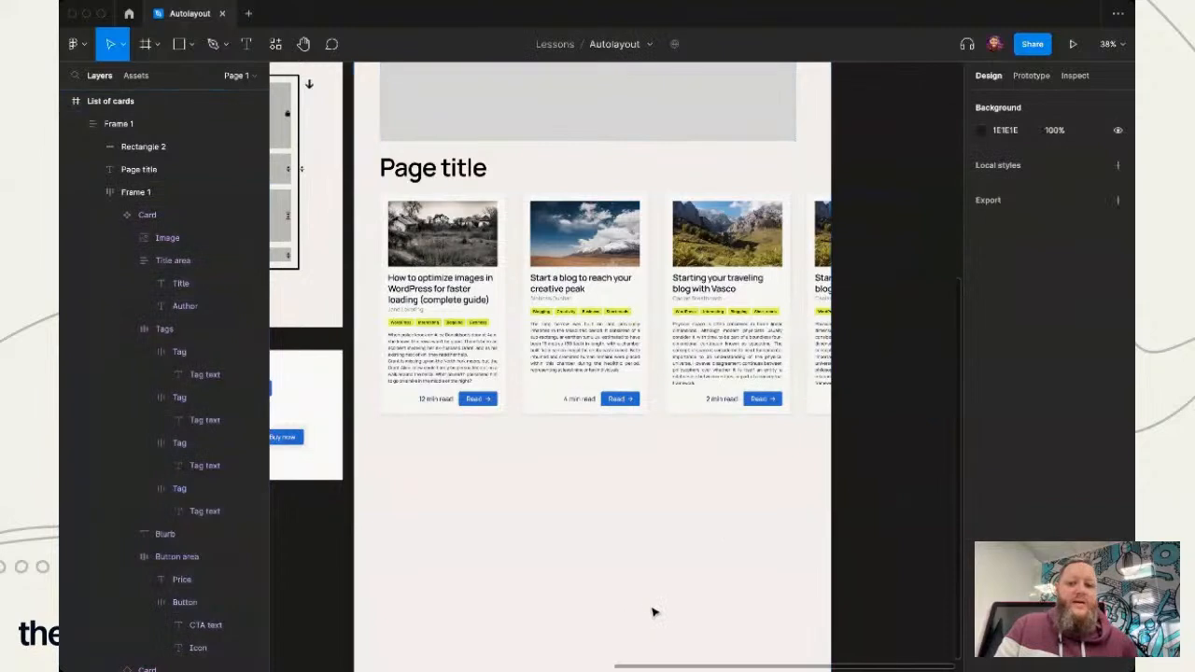